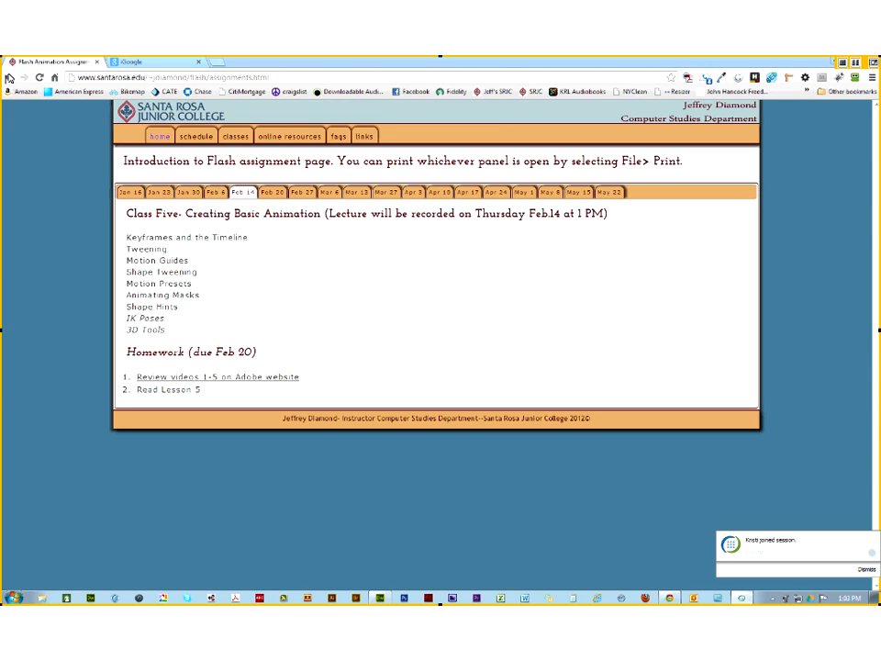
Step: Go from the course home page to the Homework One gallery of student drawings
click(9, 78)
click(159, 359)
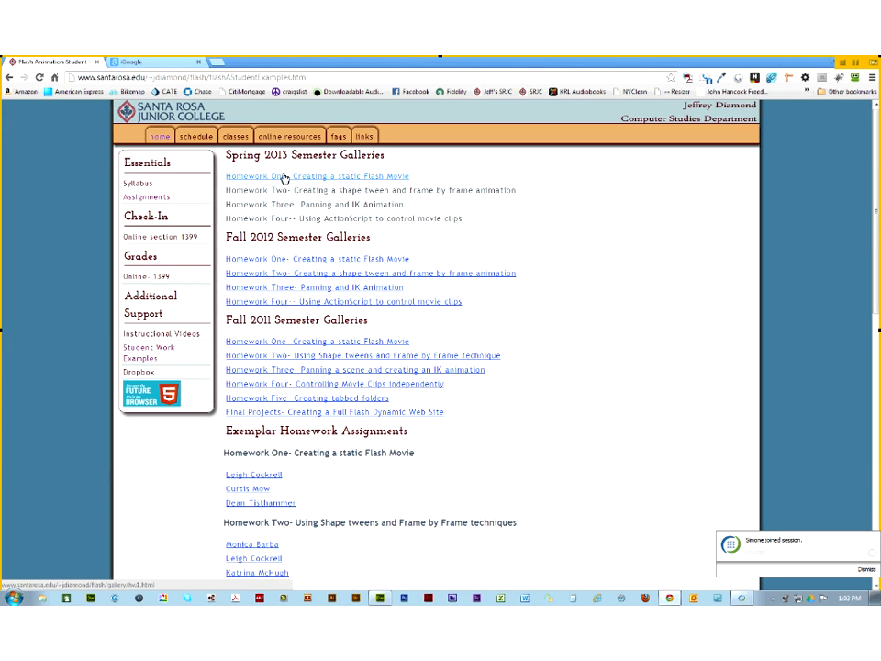
click(284, 179)
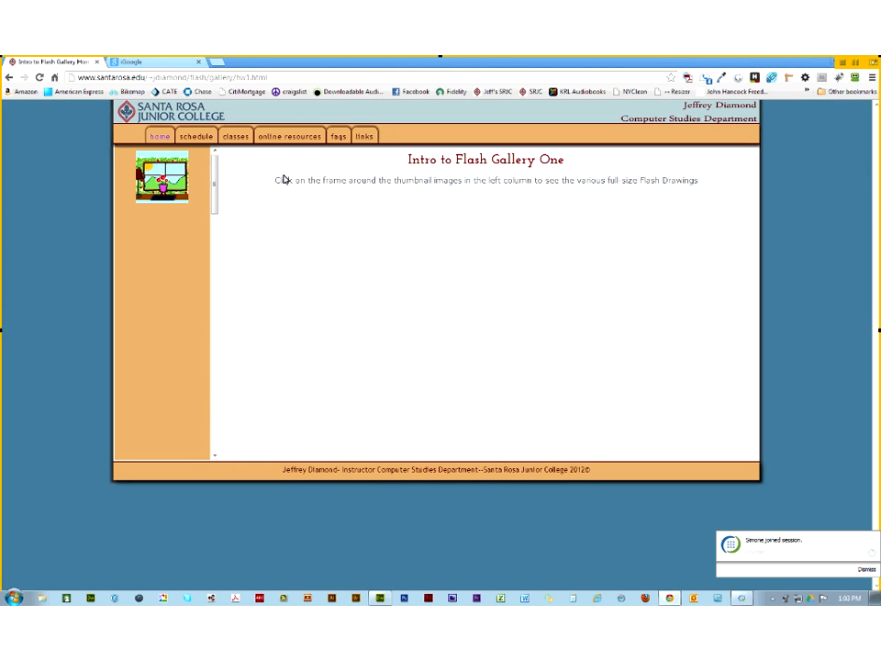
Step: View the night scene, river, orange trees and space drawings full size, then go back
click(188, 241)
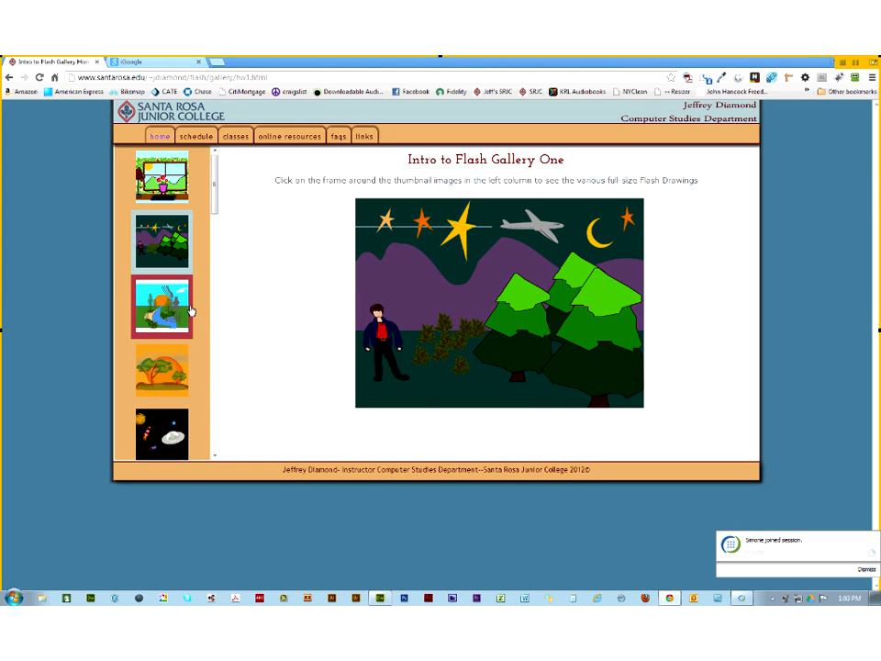
click(189, 321)
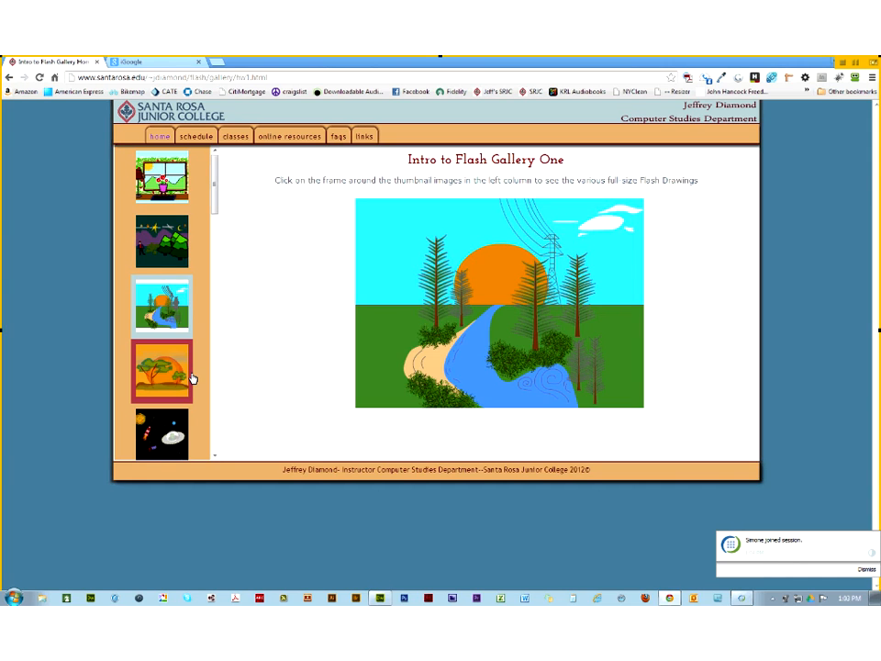
click(191, 377)
click(191, 450)
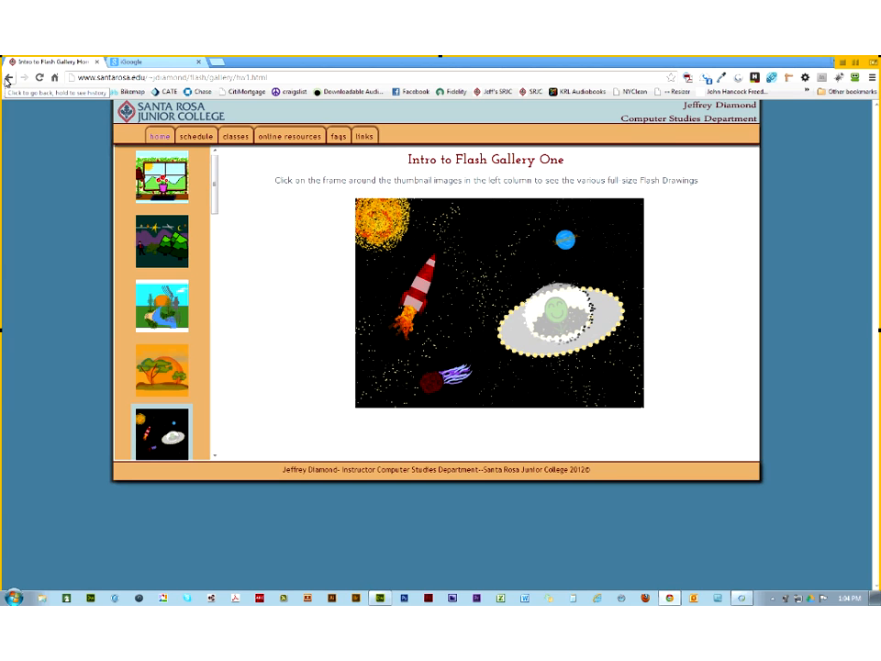
click(8, 78)
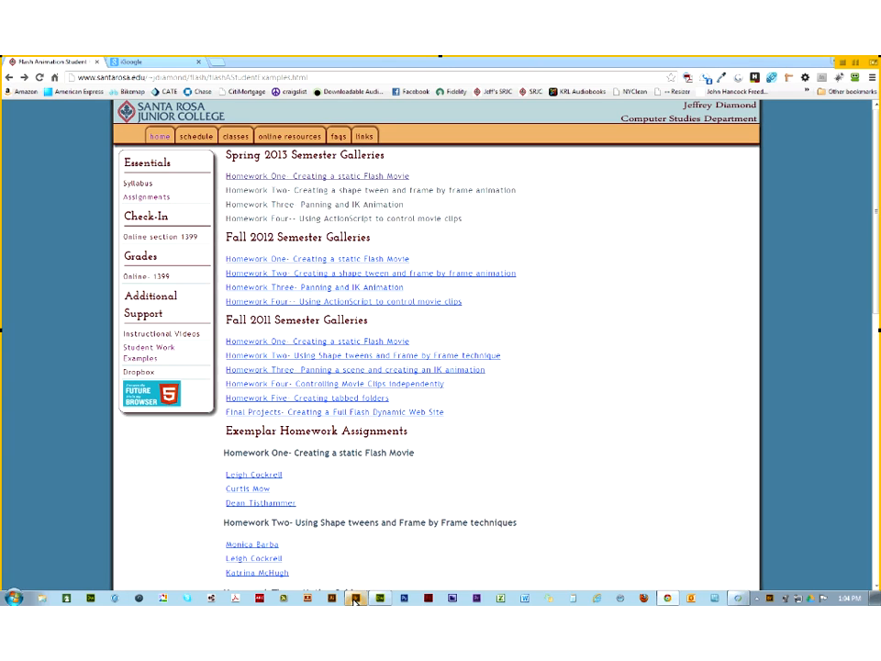
Step: Switch Adobe Bridge to the Filmstrip workspace and preview the first SWF in hw2
click(354, 600)
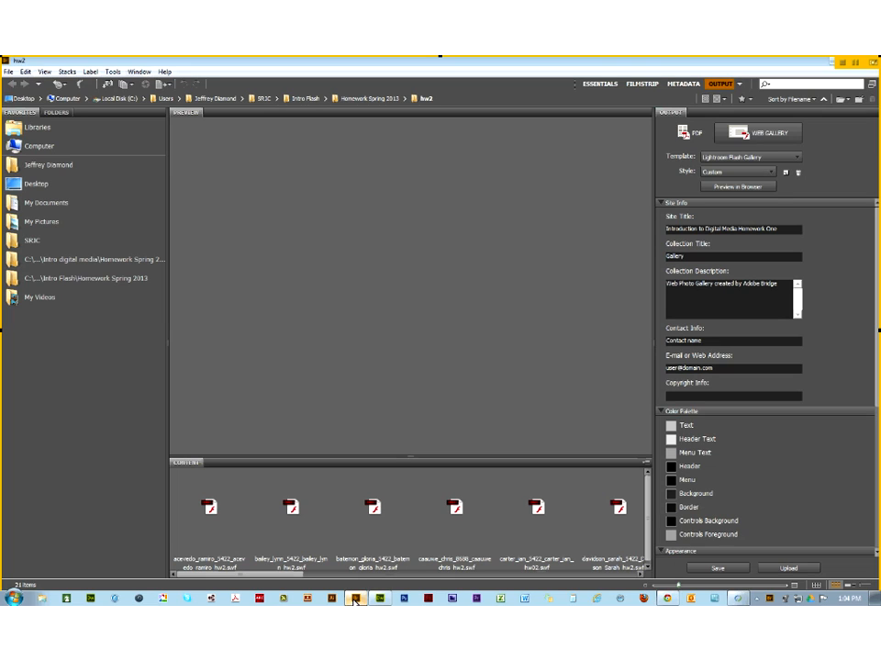
click(647, 85)
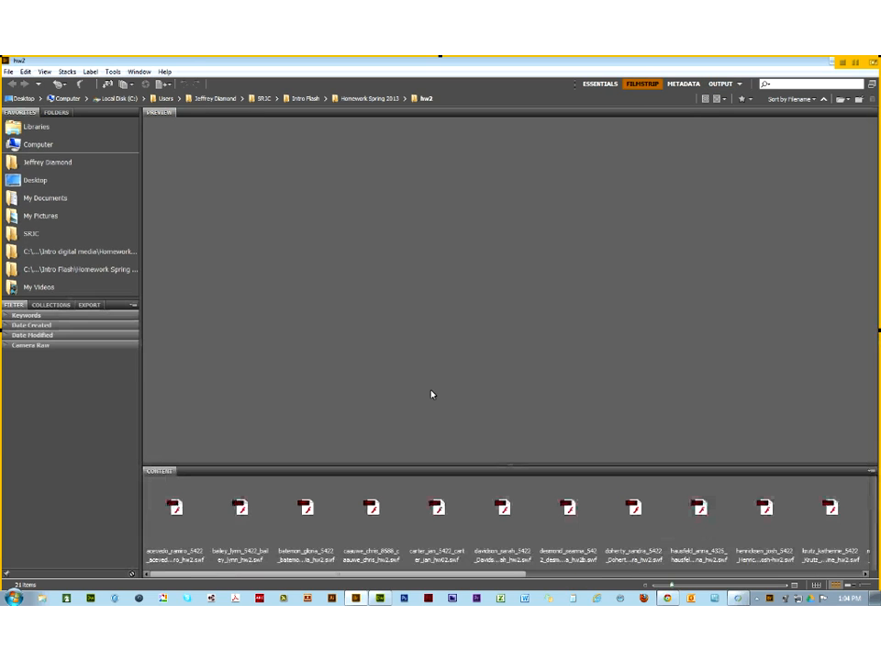
click(174, 509)
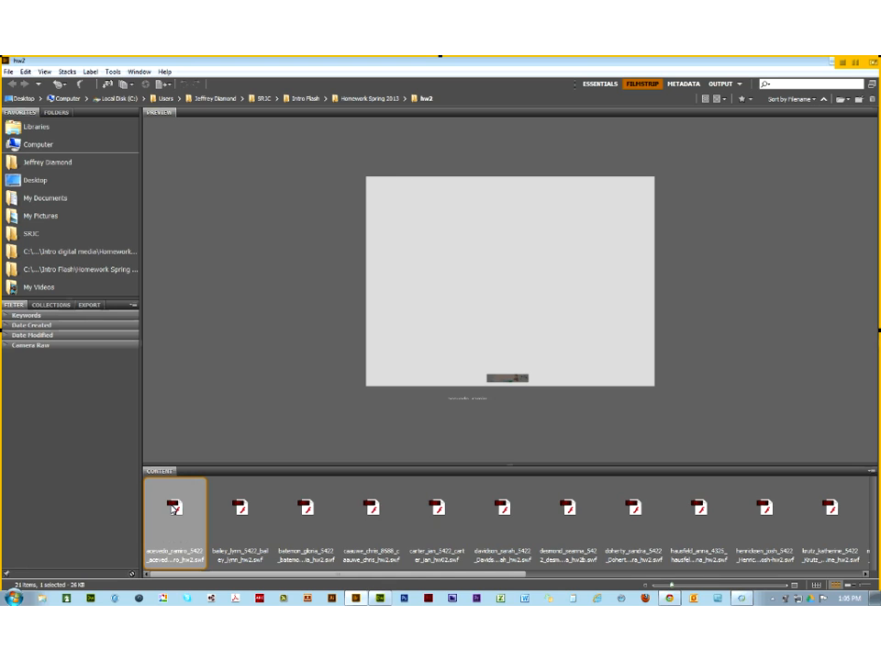
Step: Advance through five student SWFs in the filmstrip, ending on 'Life's a Beach'
key(Right)
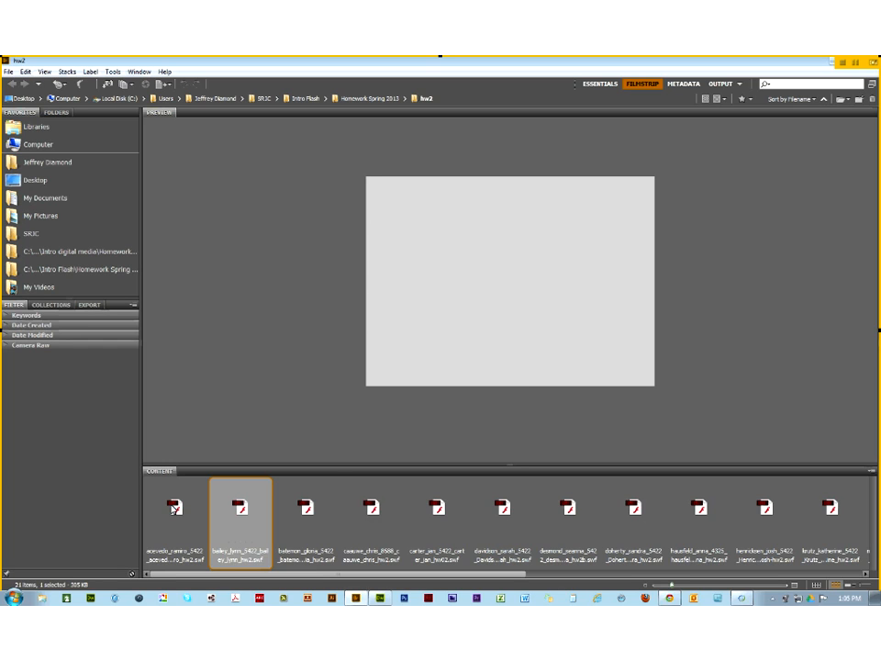
key(Right)
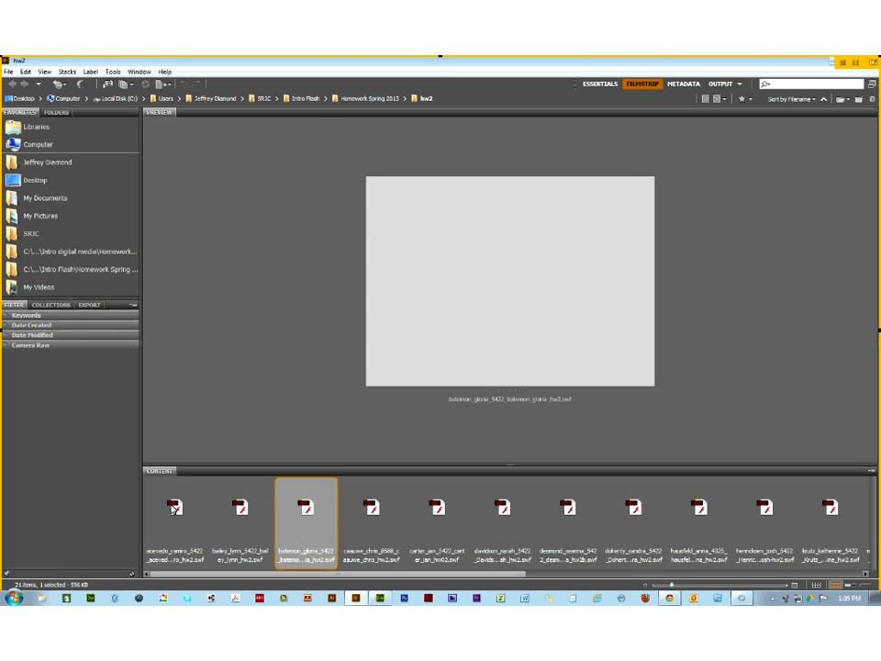
key(Right)
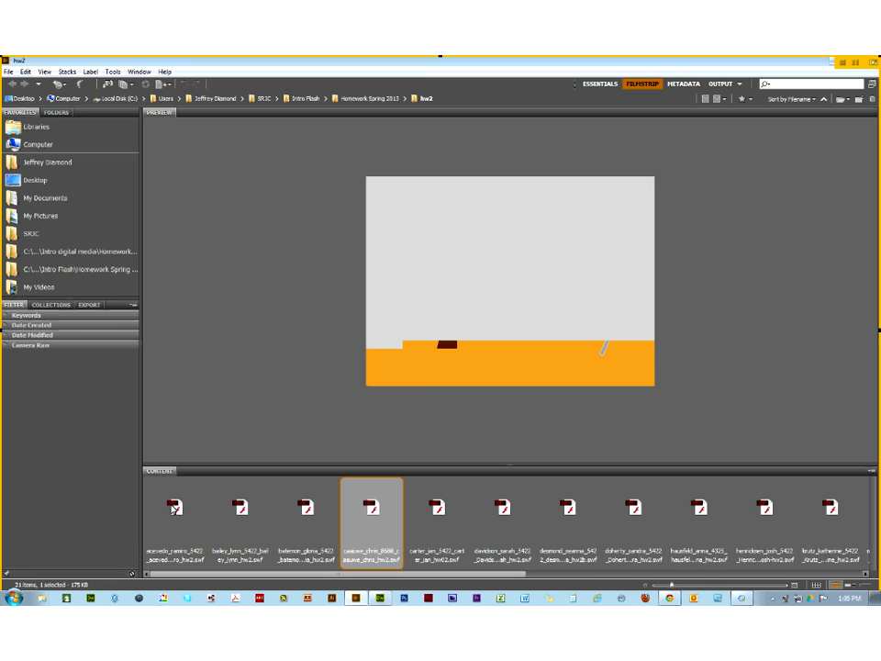
key(Right)
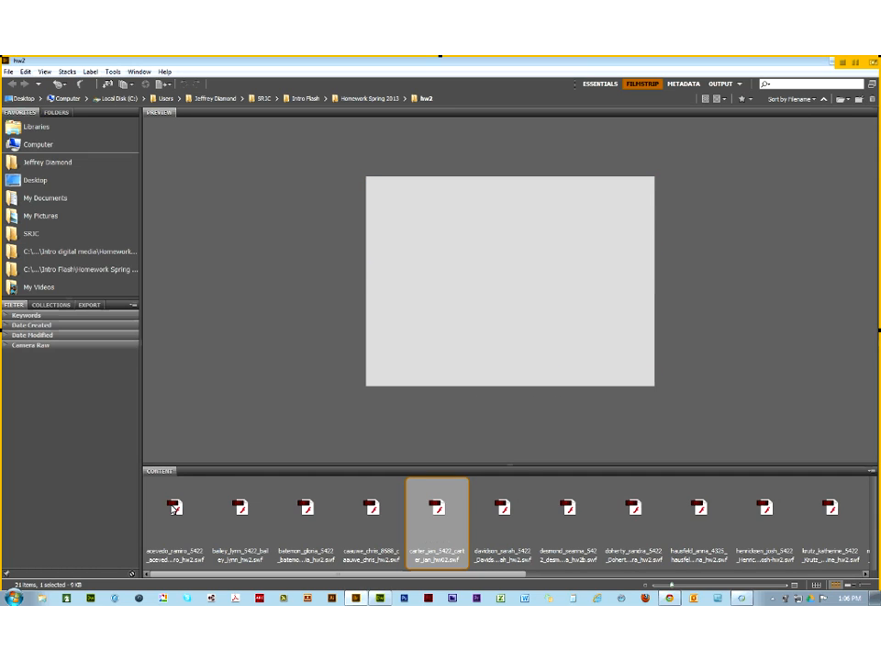
key(Right)
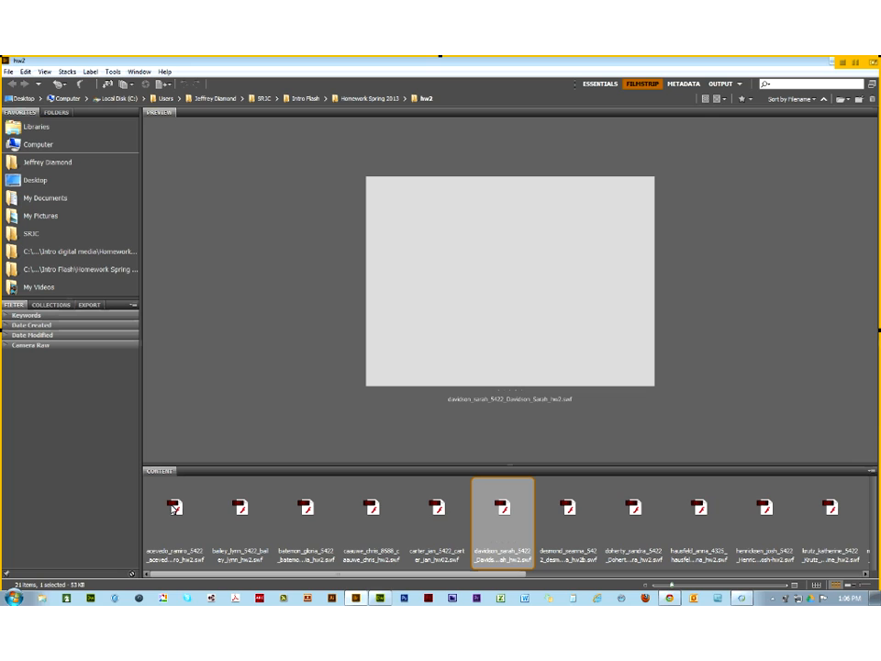
Step: Preview six more student SWFs, ending on the 'G'Day Mate' kangaroo animation
key(Right)
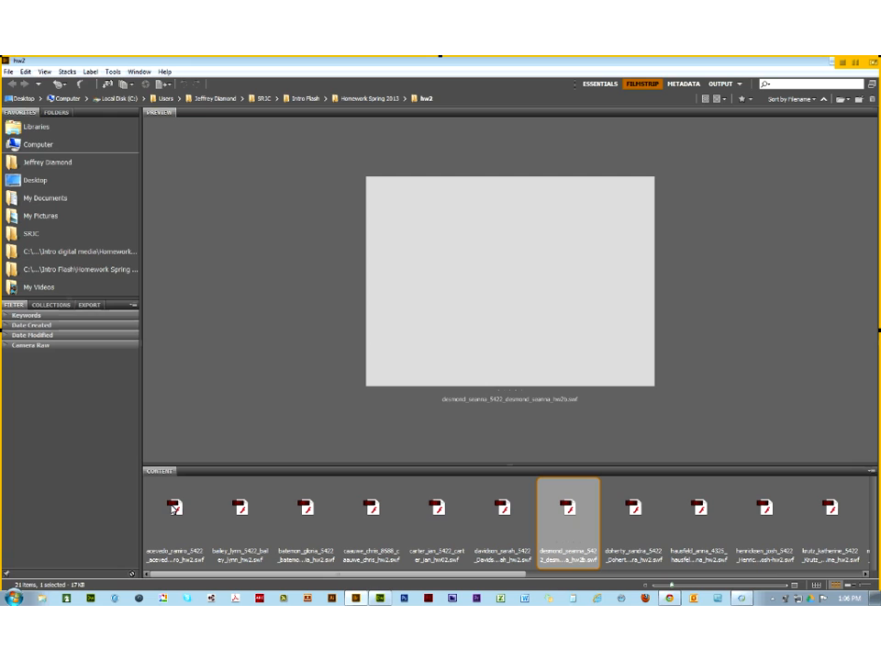
key(Right)
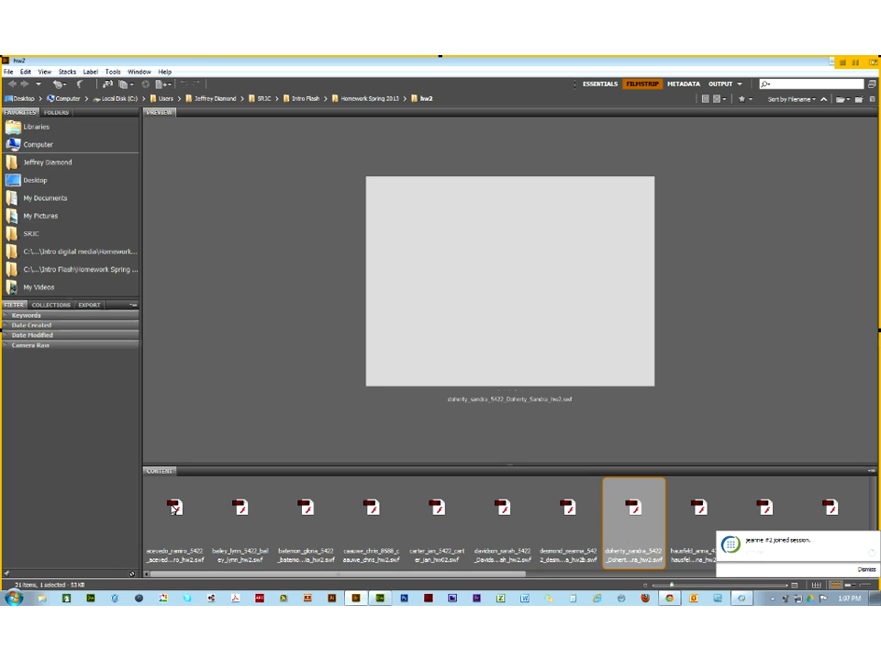
key(Right)
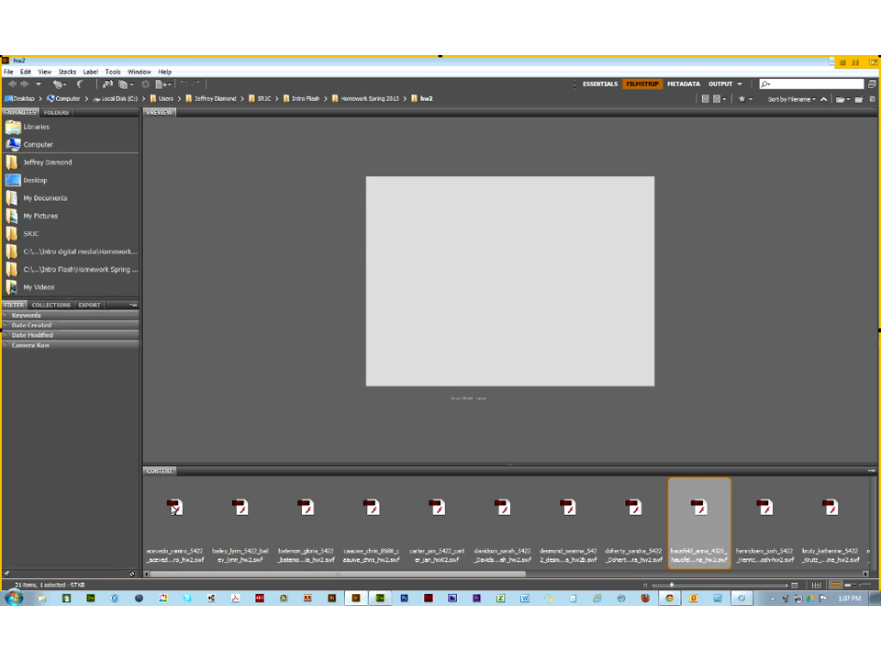
key(Right)
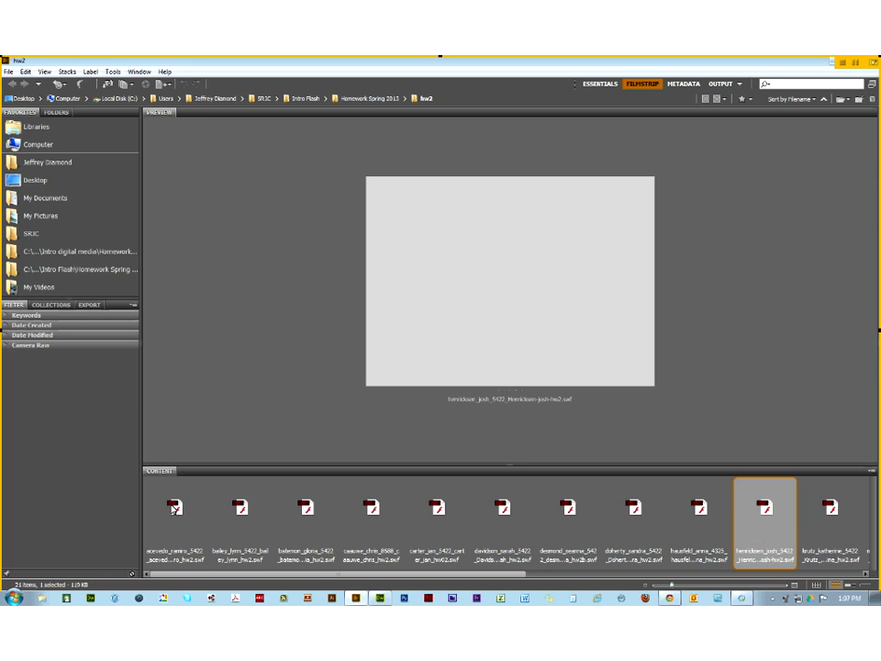
key(Right)
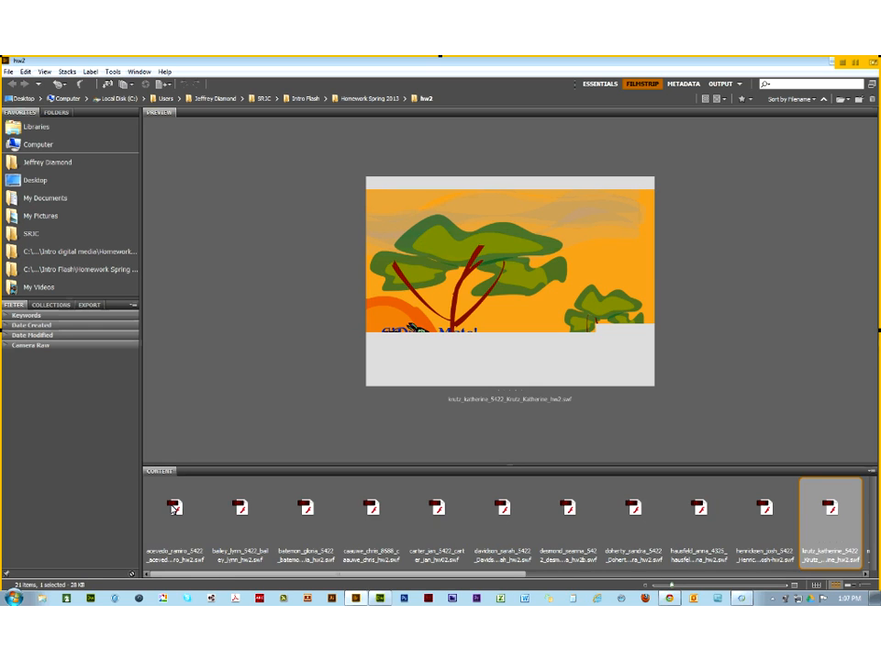
key(Right)
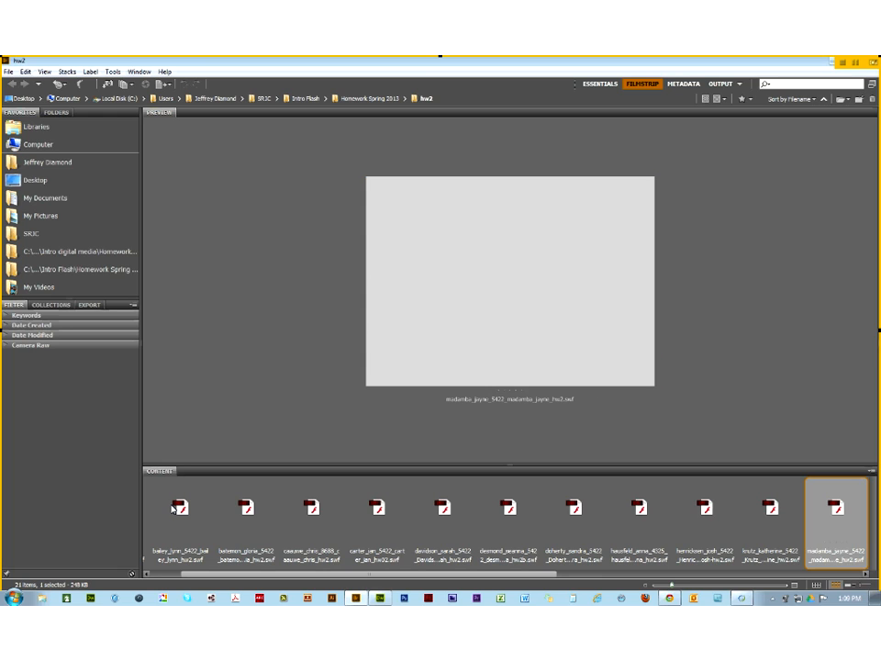
Step: Advance to the final sunset seascape SWF, then restore the Bridge window to a smaller size
key(Right)
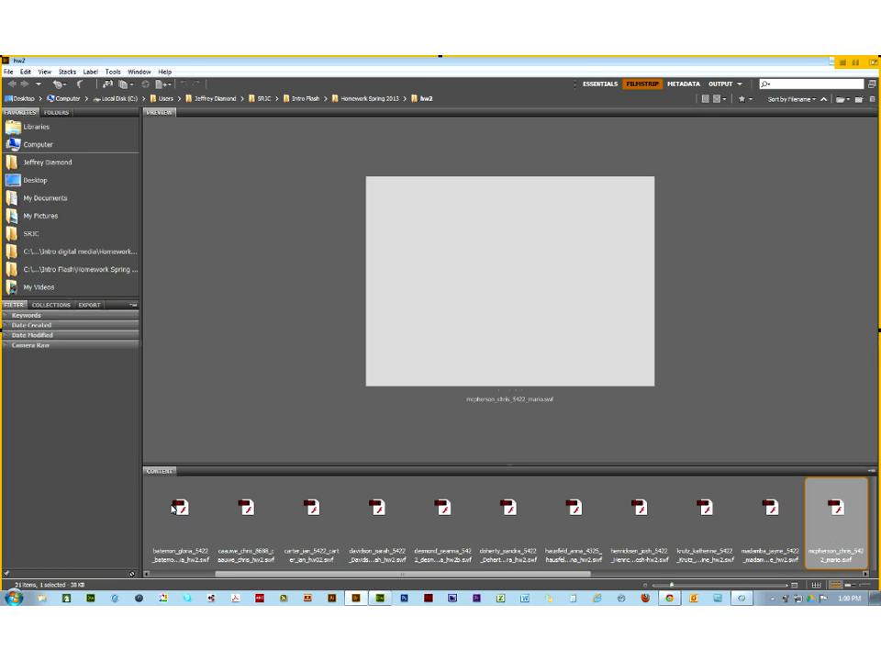
key(Right)
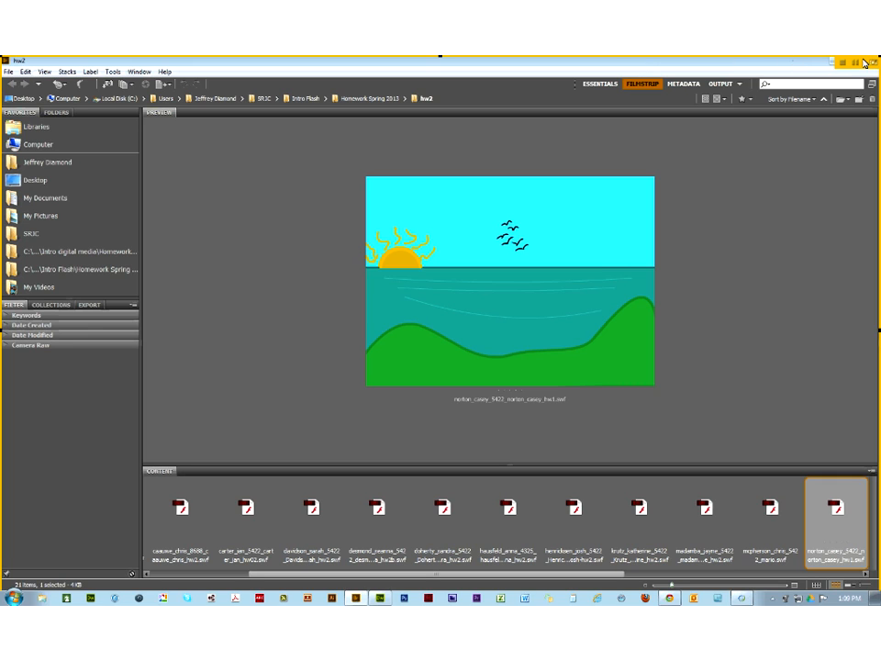
double_click(803, 67)
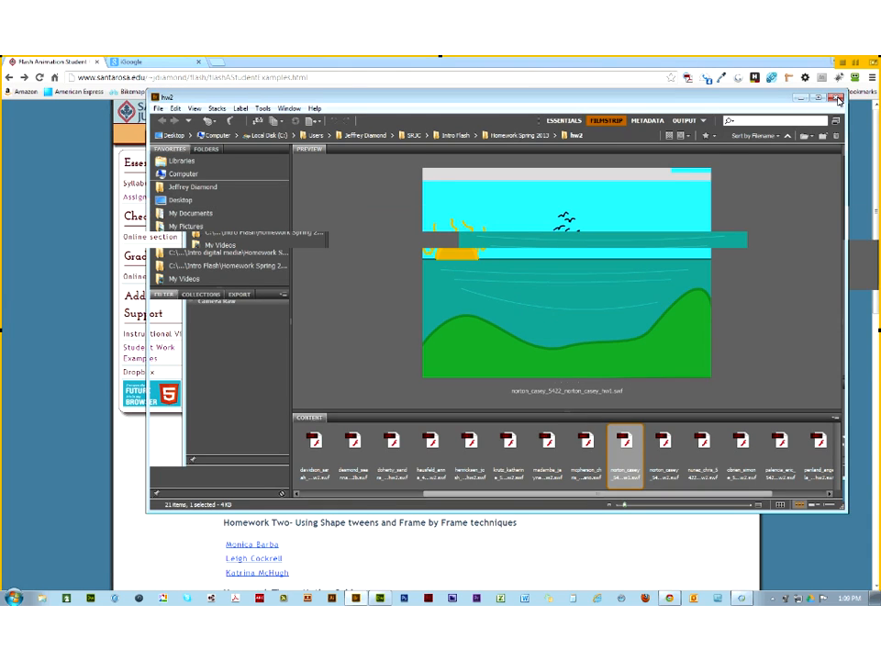
Step: Close Bridge, return to the Flash course home page in Chrome, and open Assignments
click(836, 99)
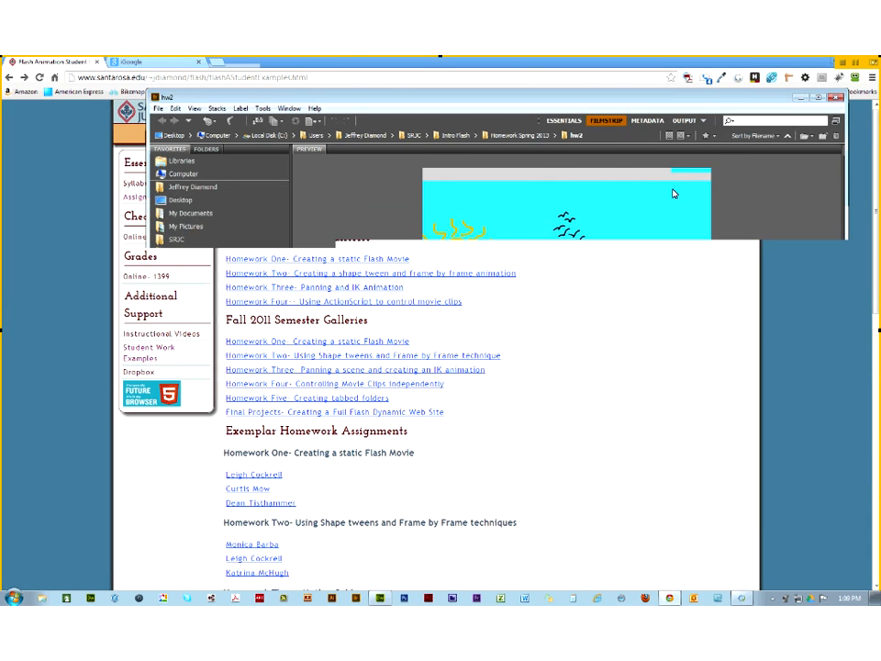
click(8, 79)
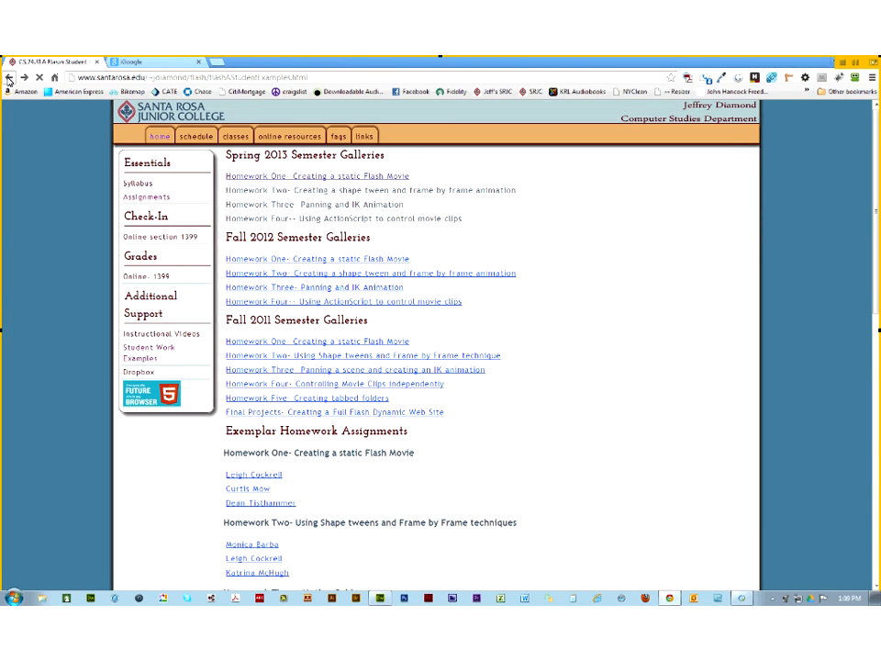
click(8, 79)
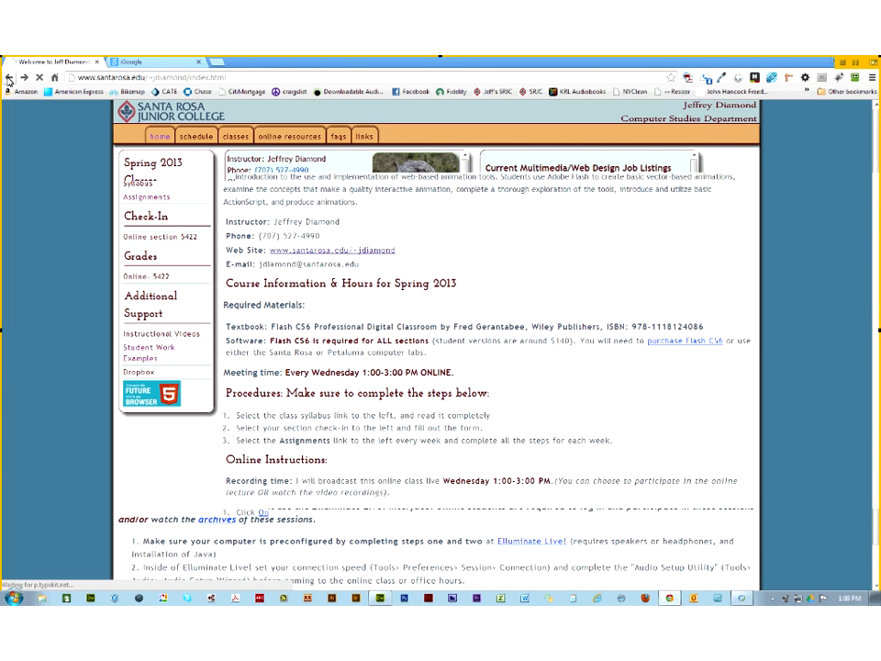
click(8, 79)
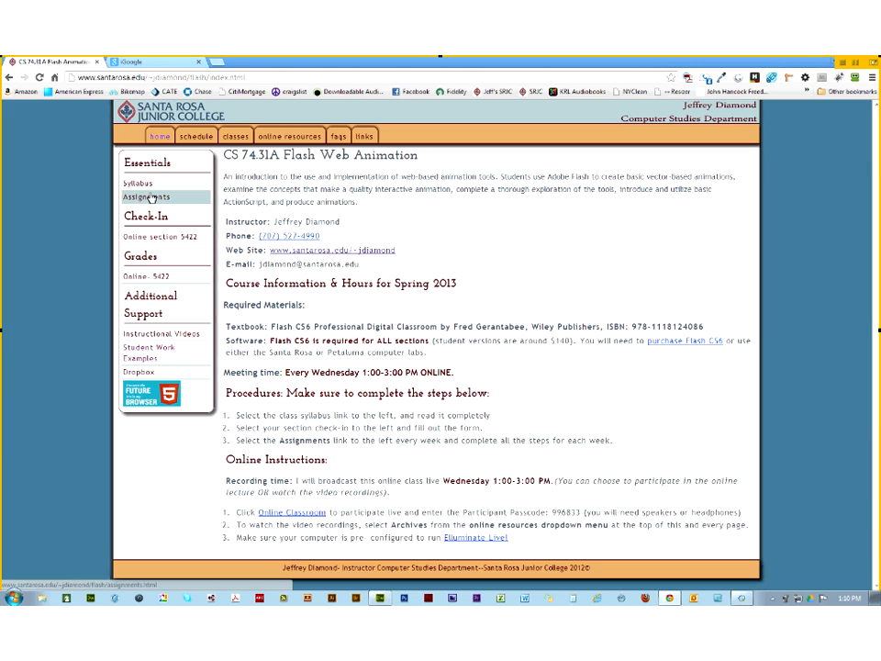
click(151, 199)
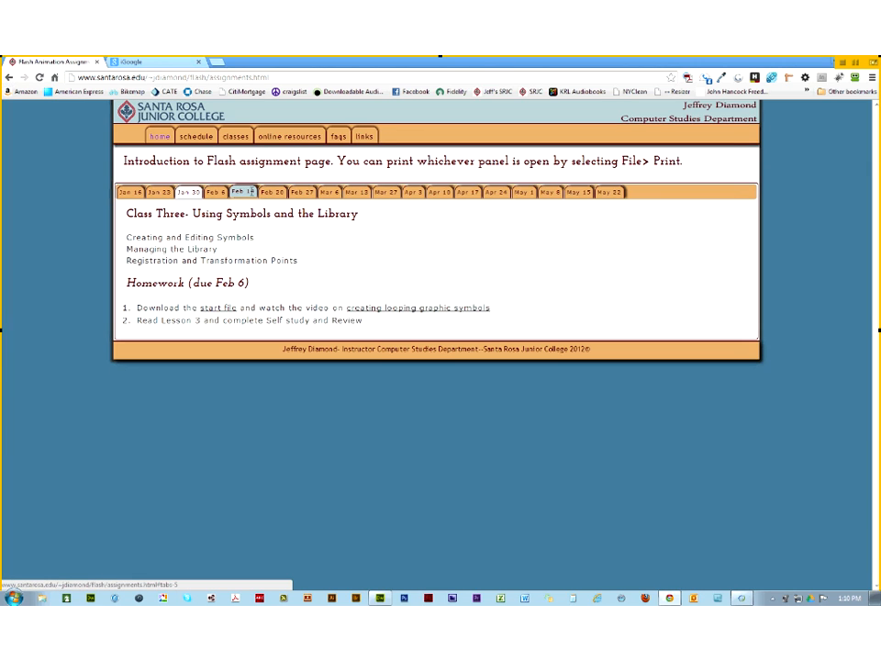
Step: Show the Feb 14 Class Five assignment and launch Flash Professional CS6
click(242, 192)
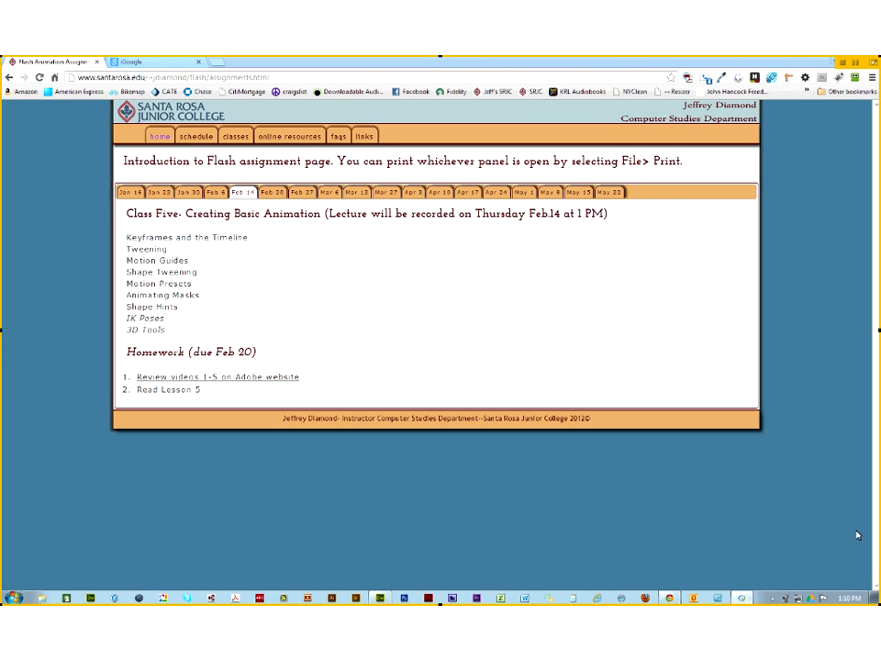
click(431, 599)
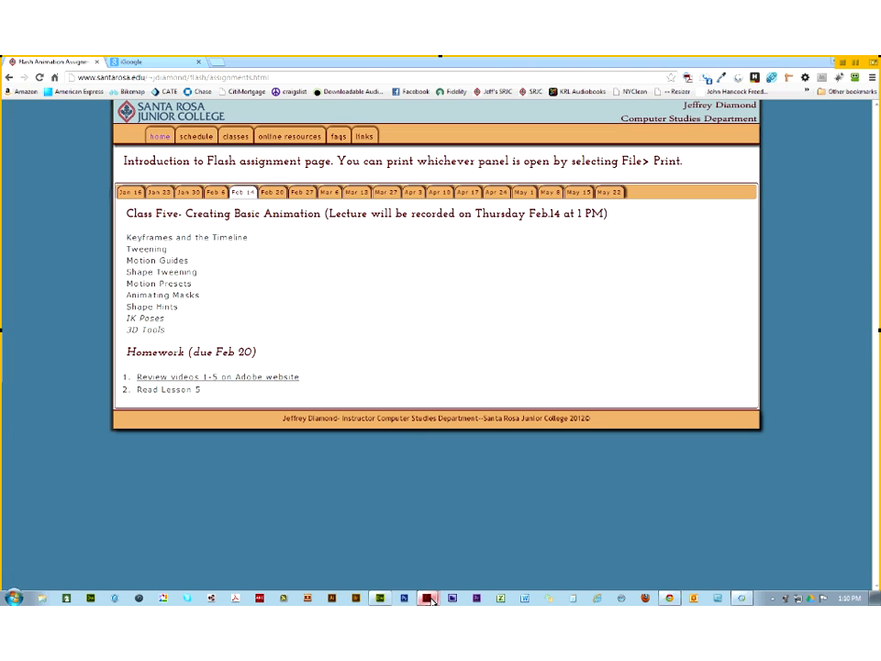
Step: Open all seven lesson .fla files at once, accepting the default font substitution for each
click(429, 599)
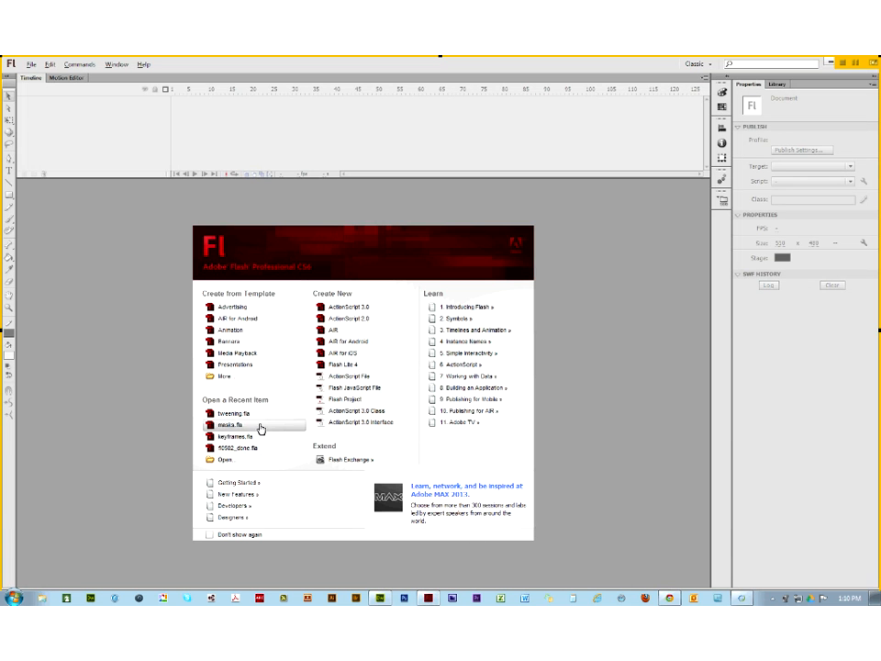
click(219, 462)
drag(492, 370, 458, 272)
click(617, 448)
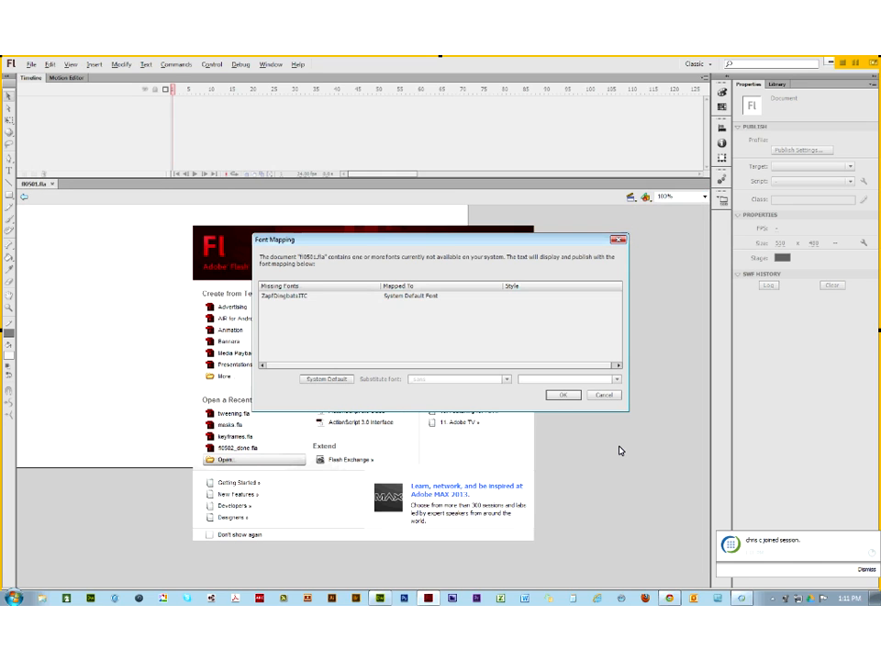
click(563, 395)
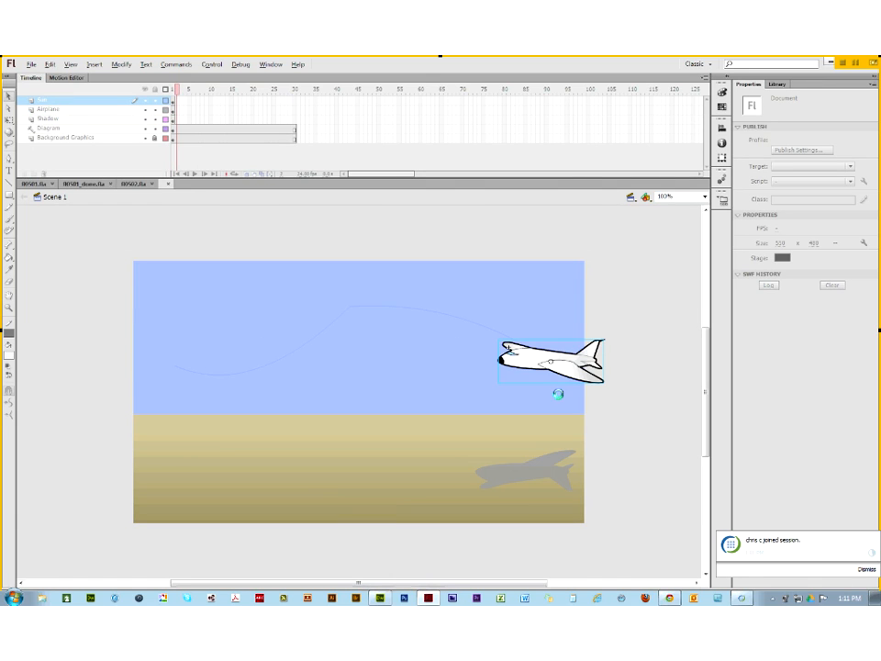
click(560, 395)
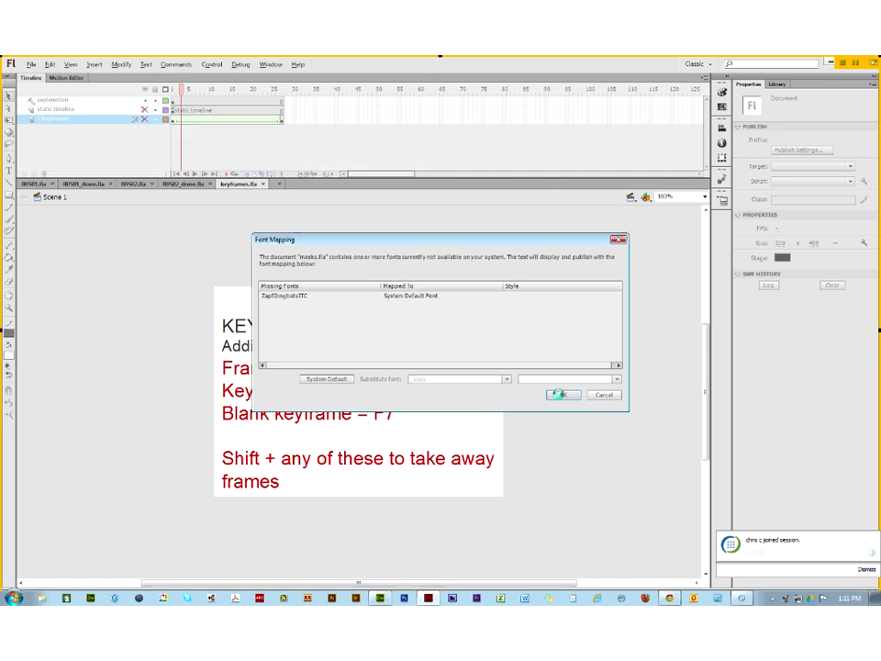
click(561, 397)
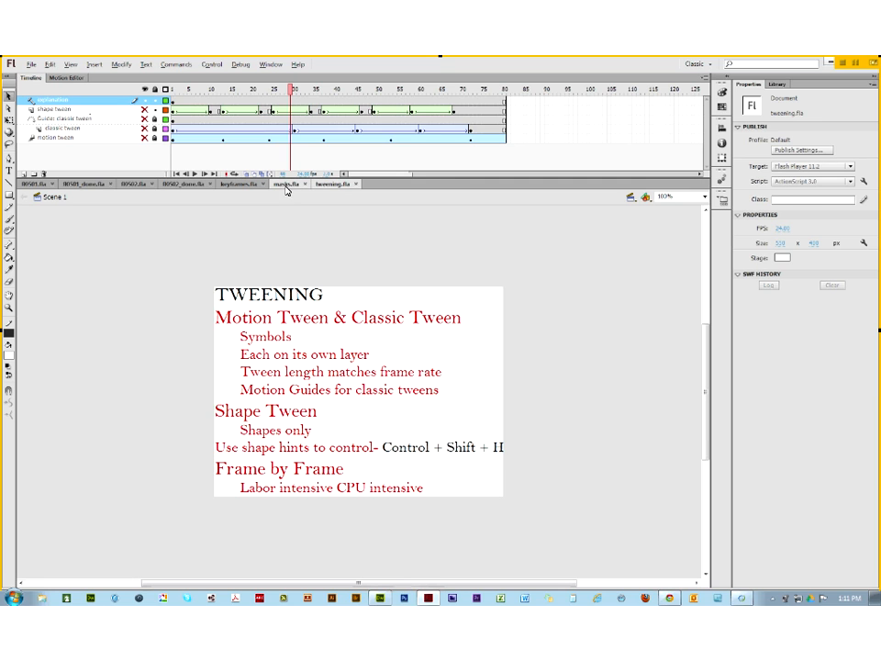
Step: Look over masks.fla, keyframes.fla and 00502.fla, ending on 00501_done.fla
click(285, 184)
click(250, 184)
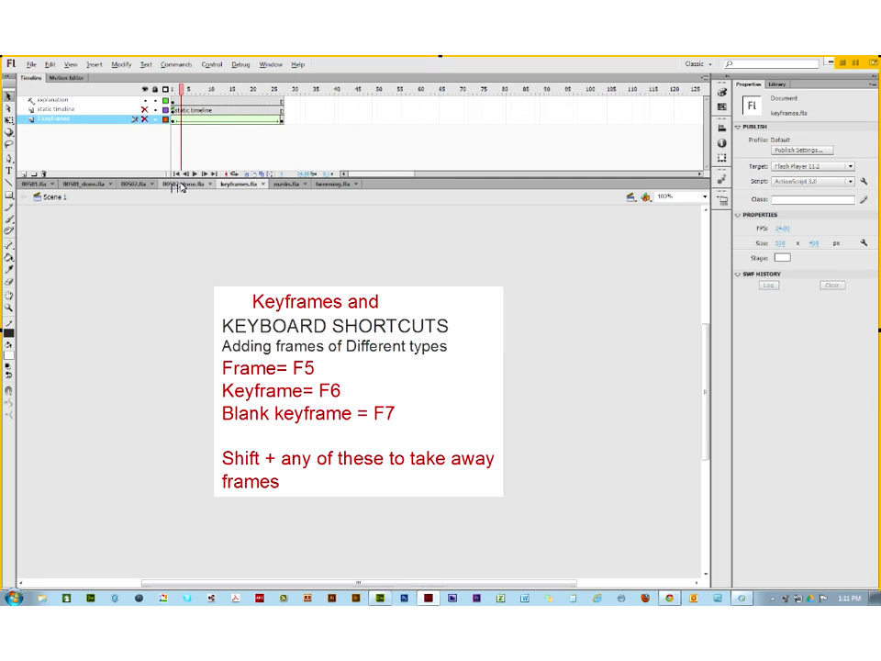
click(131, 185)
click(82, 185)
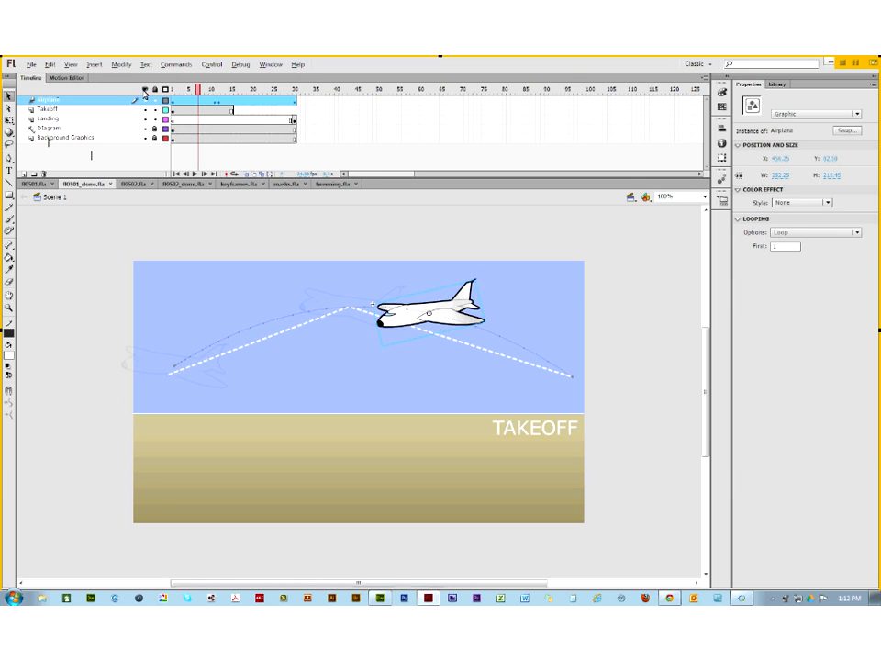
Step: Show only the Landing layer, scrub the animation, and select frame 30
alt+click(145, 120)
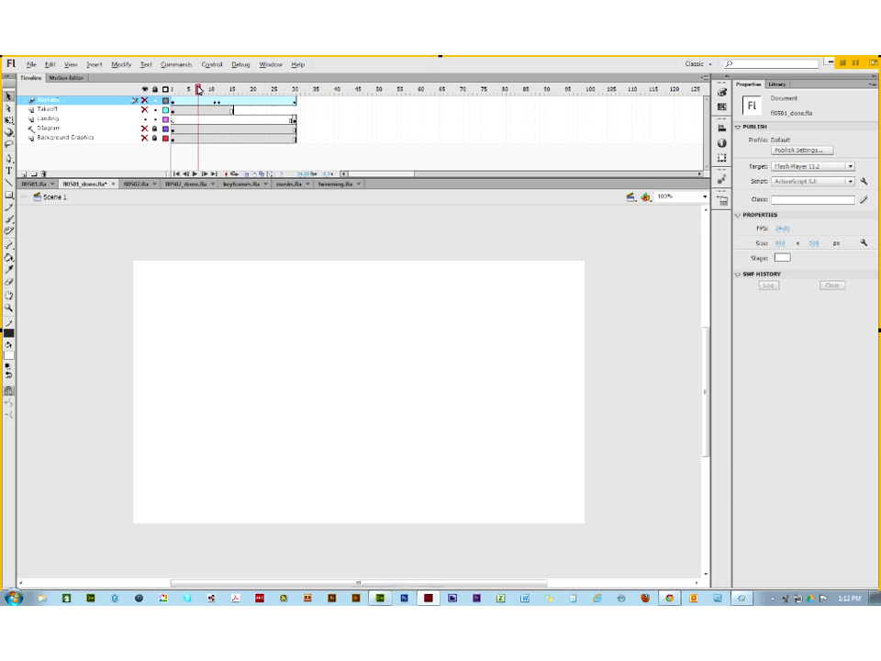
click(173, 88)
drag(176, 89, 296, 96)
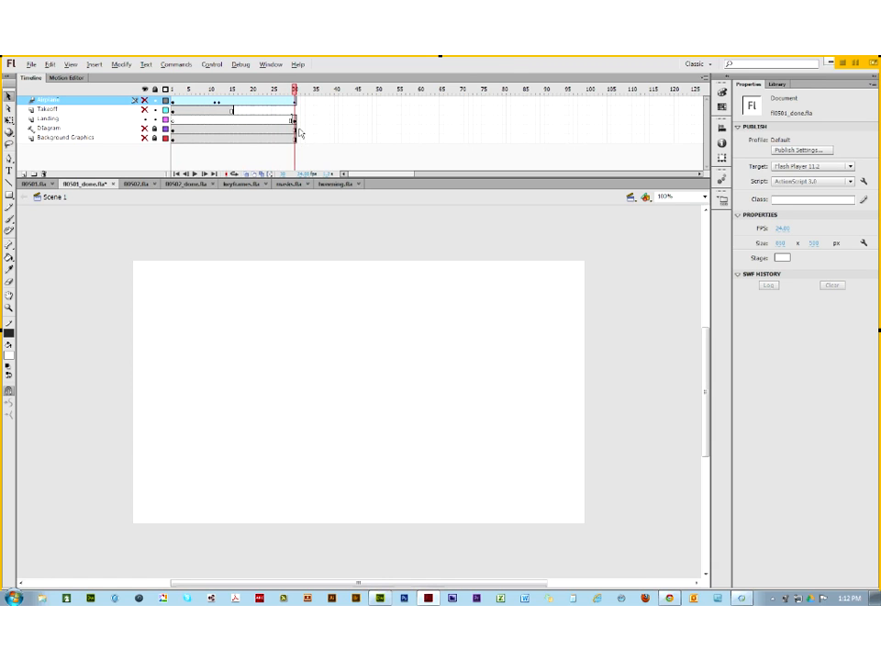
click(296, 120)
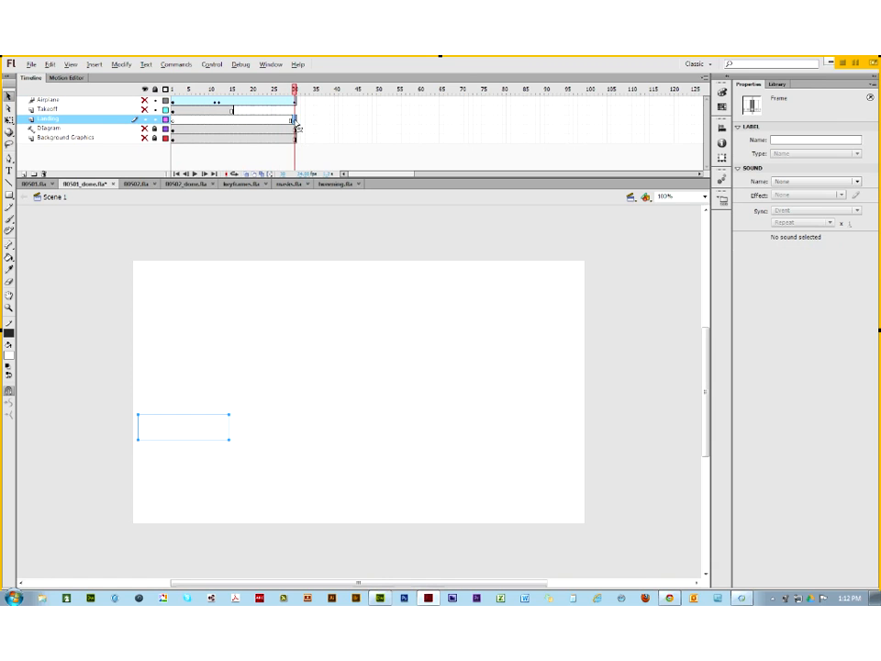
Step: Color the LANDING text teal
click(199, 427)
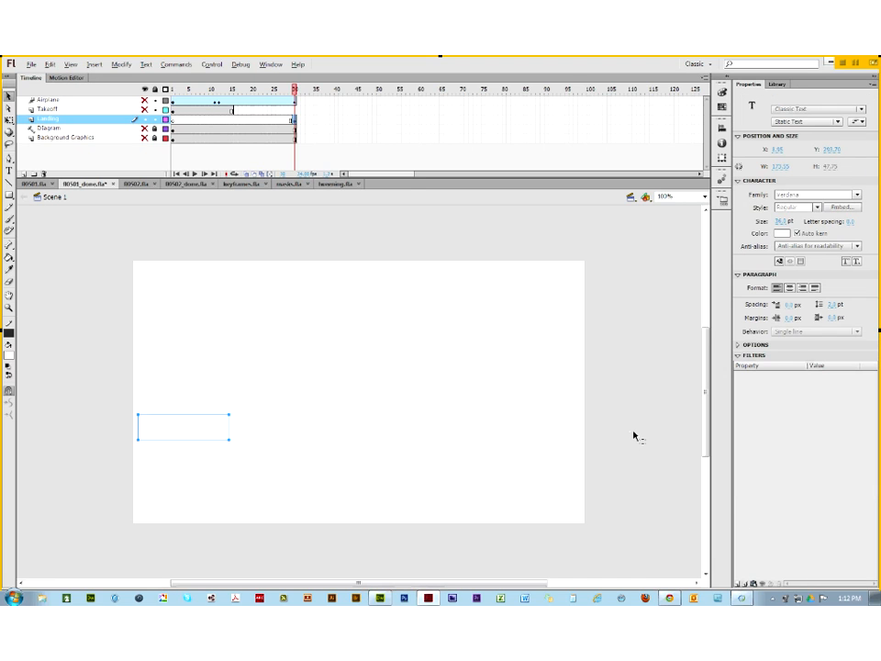
click(783, 233)
click(767, 275)
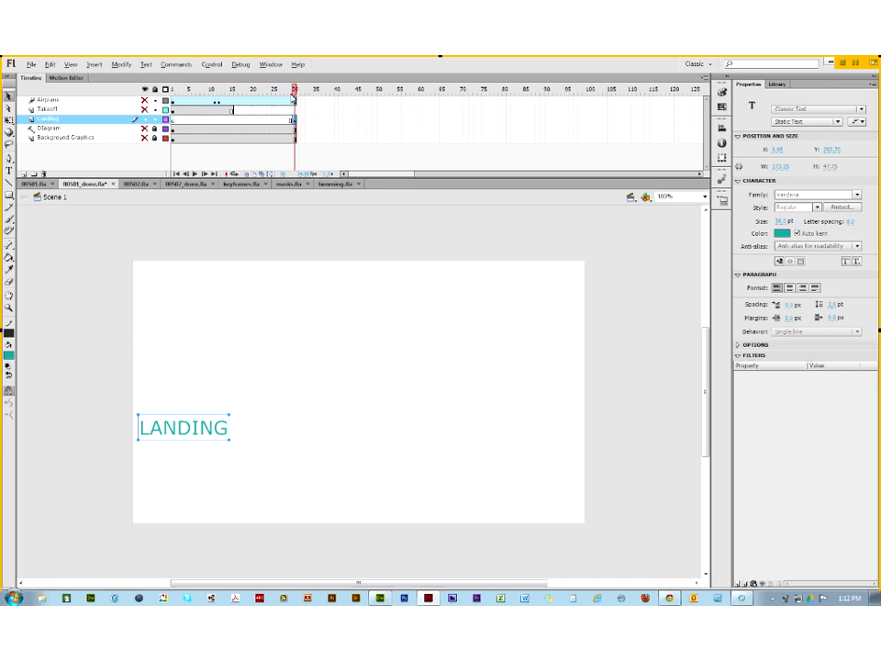
Step: Make all layers visible again and switch to keyframes.fla
click(146, 90)
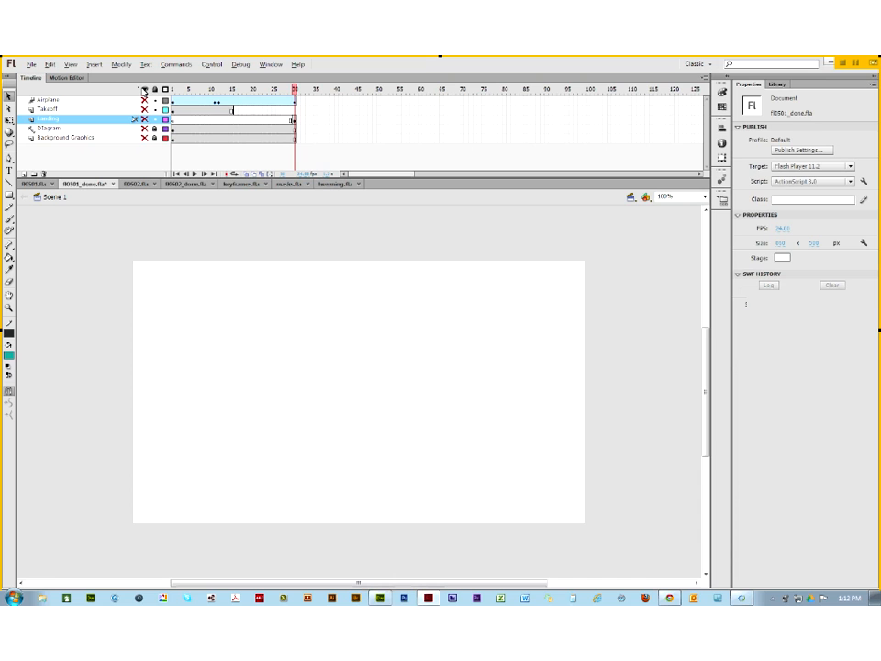
click(145, 90)
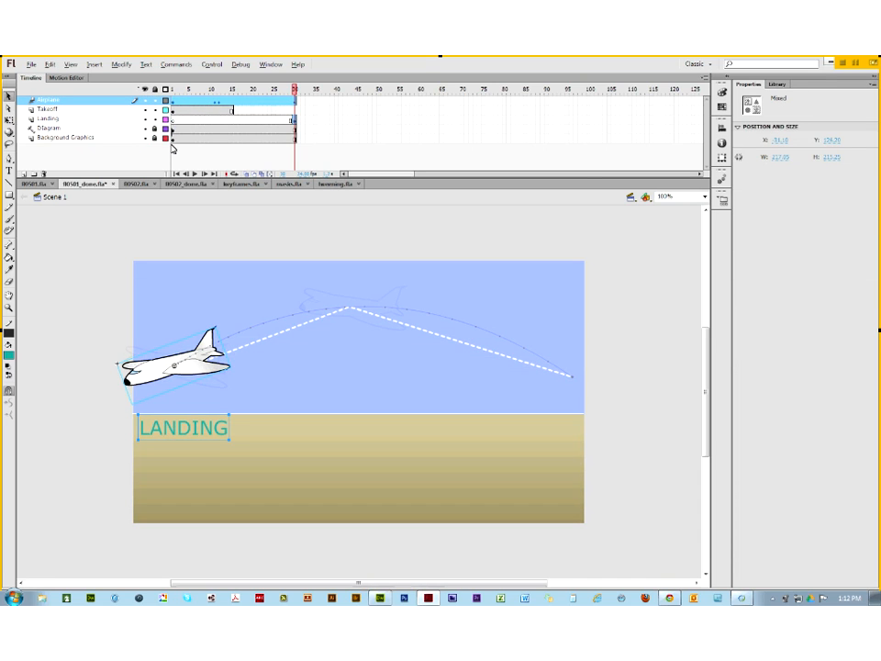
click(250, 185)
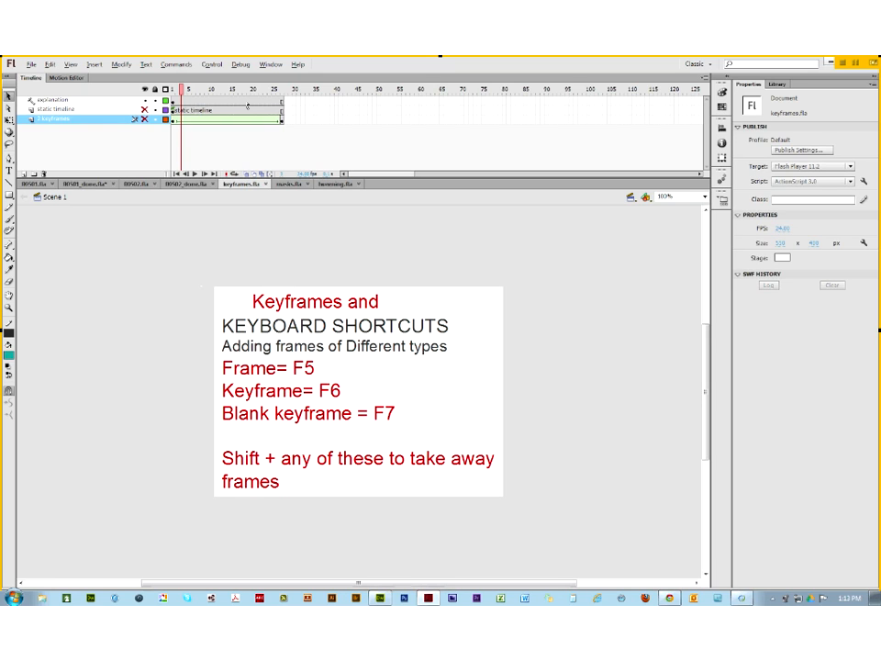
Step: Unhide the star and circle layers, then lengthen and shorten the explanation layer with F5/Shift+F5
click(144, 110)
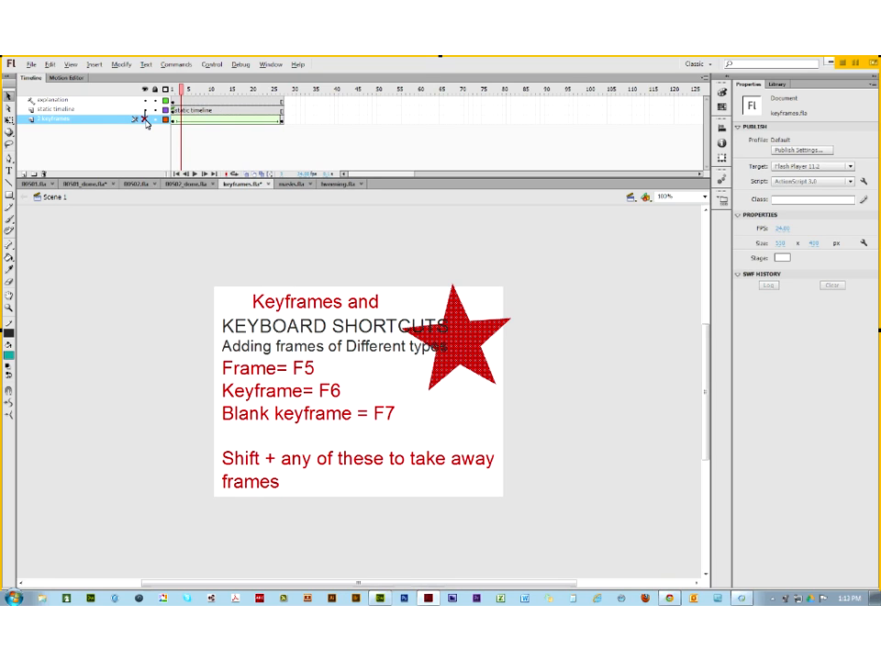
click(144, 119)
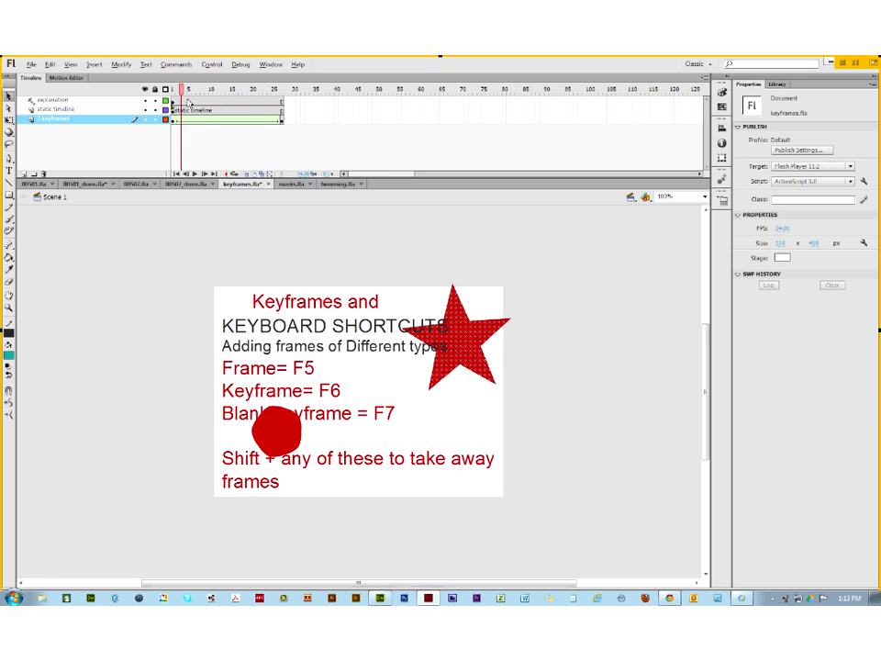
click(183, 100)
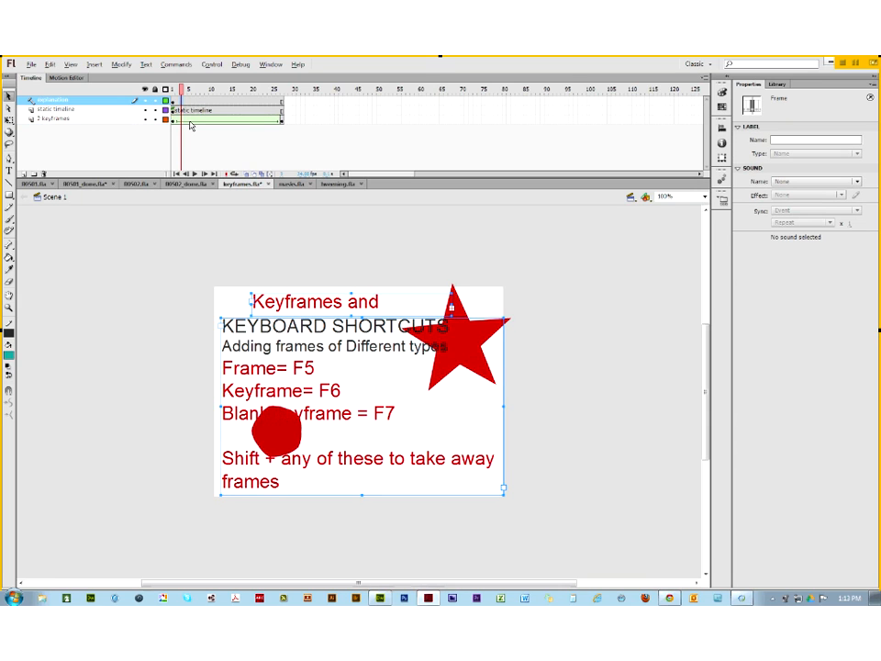
key(F5)
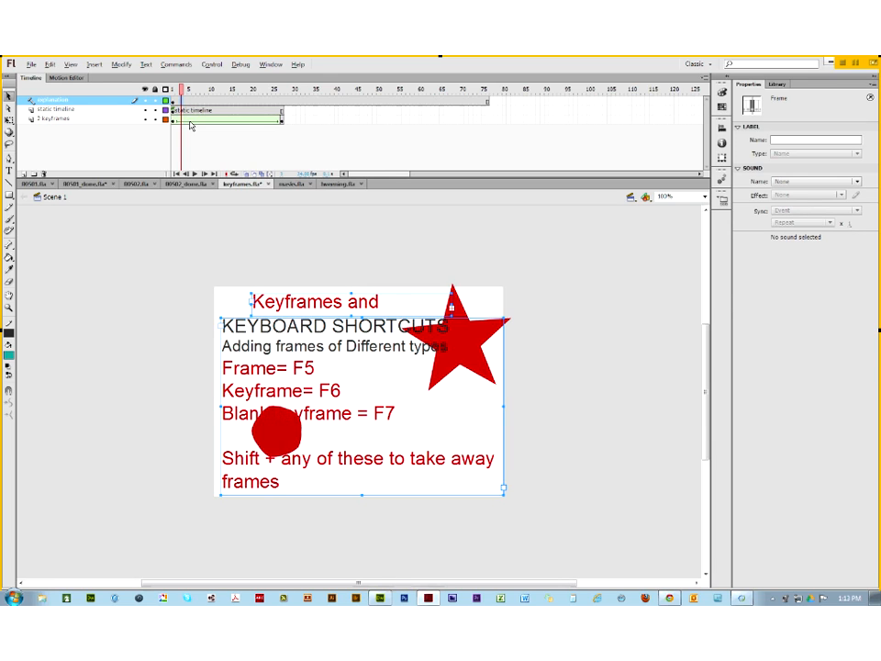
key(shift+F5)
key(shift+F5)
key(shift+F5)
key(shift+F5)
key(shift+F5)
key(shift+F5)
key(shift+F5)
key(shift+F5)
key(shift+F5)
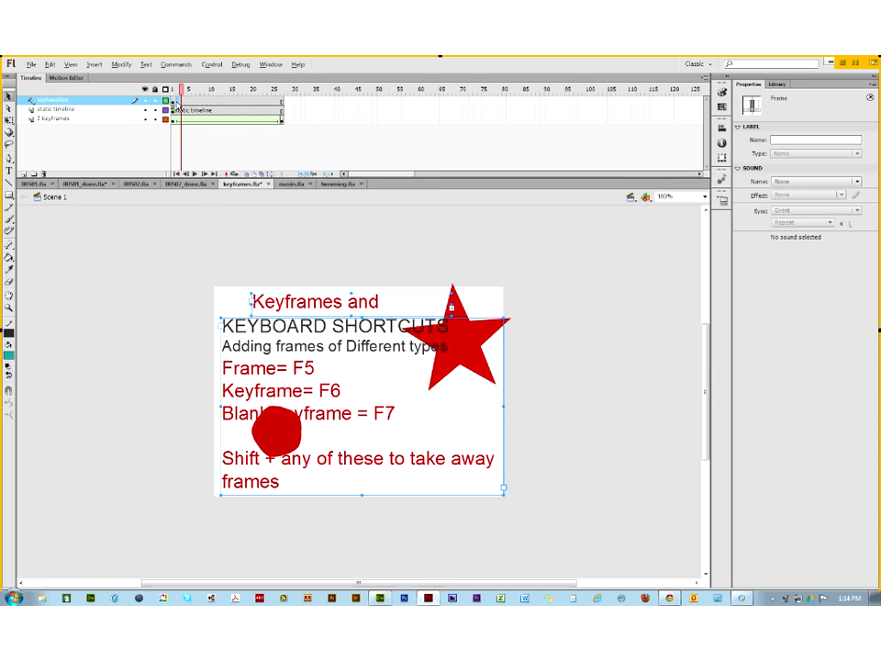
Step: Play the circle-to-star animation from frame 2 and return the playhead to frame 2
click(176, 100)
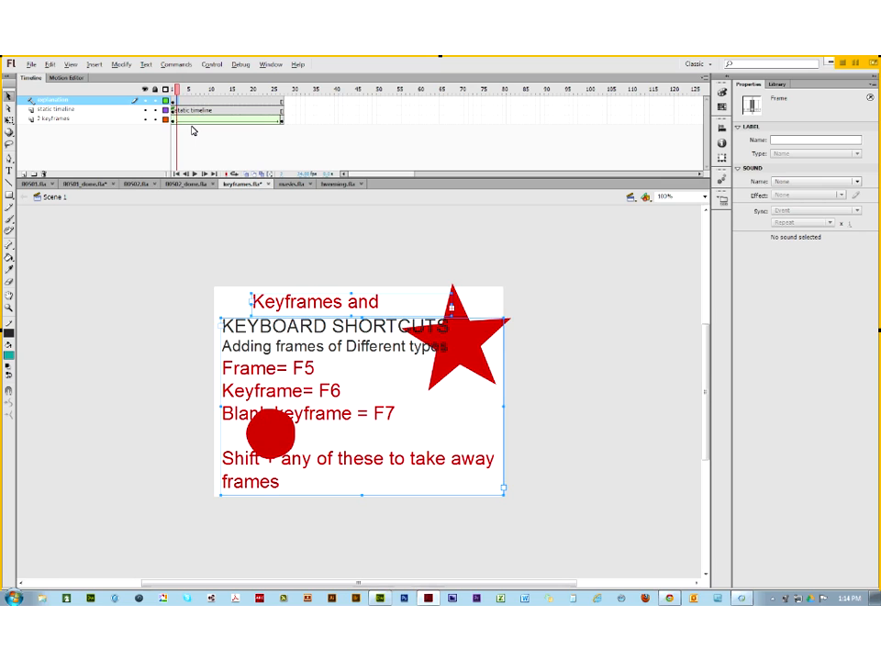
key(Return)
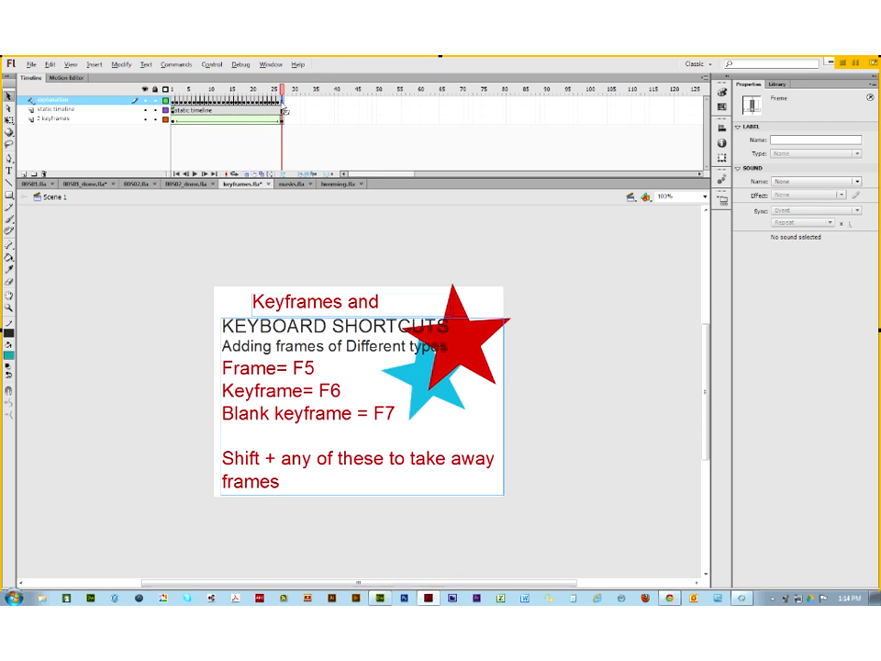
click(176, 101)
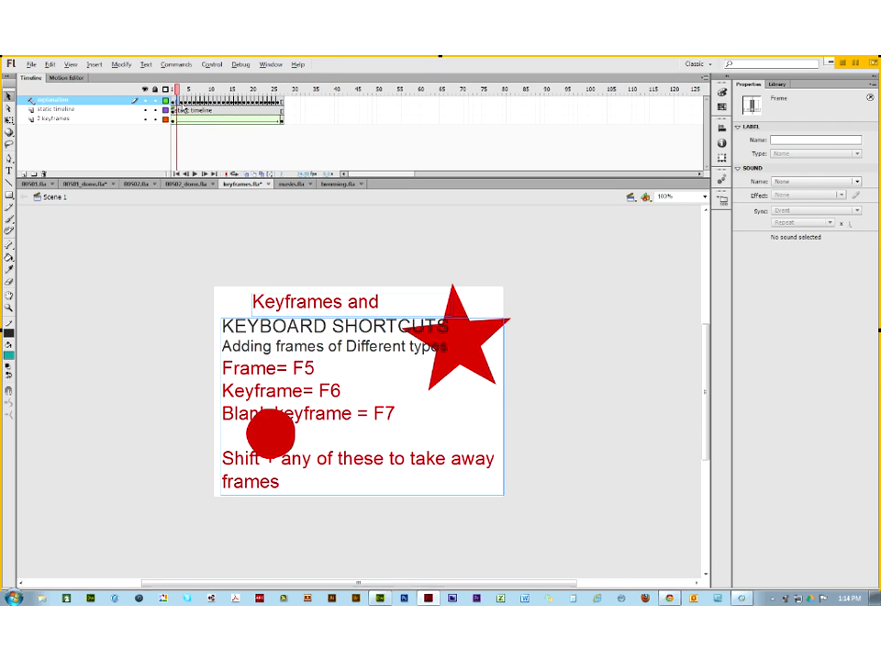
Step: Step the star animation forward frame by frame with the period key up to frame 15
key(.)
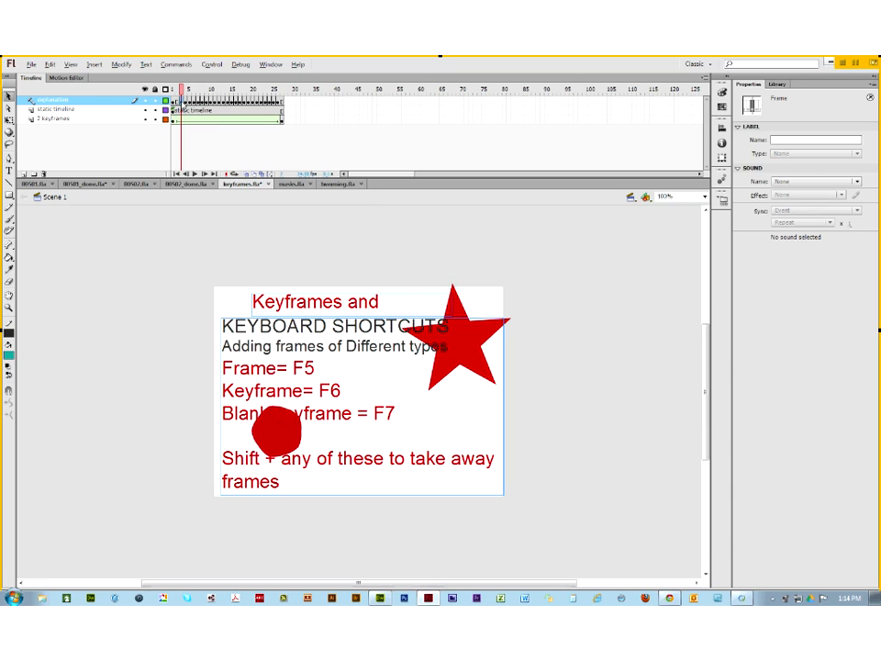
key(.)
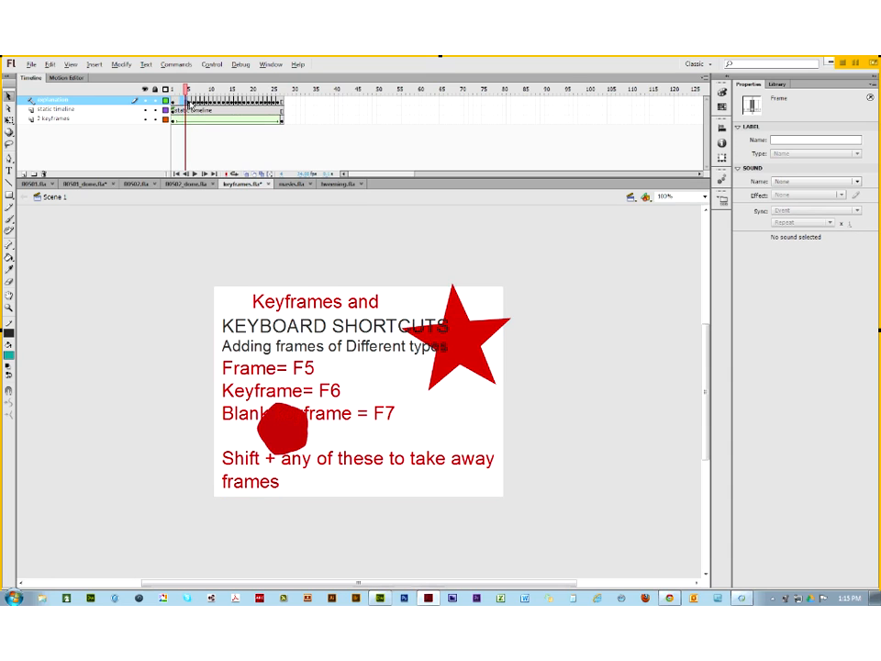
key(period)
key(period)
key(period)
key(period)
key(period)
key(period)
key(period)
key(period)
key(period)
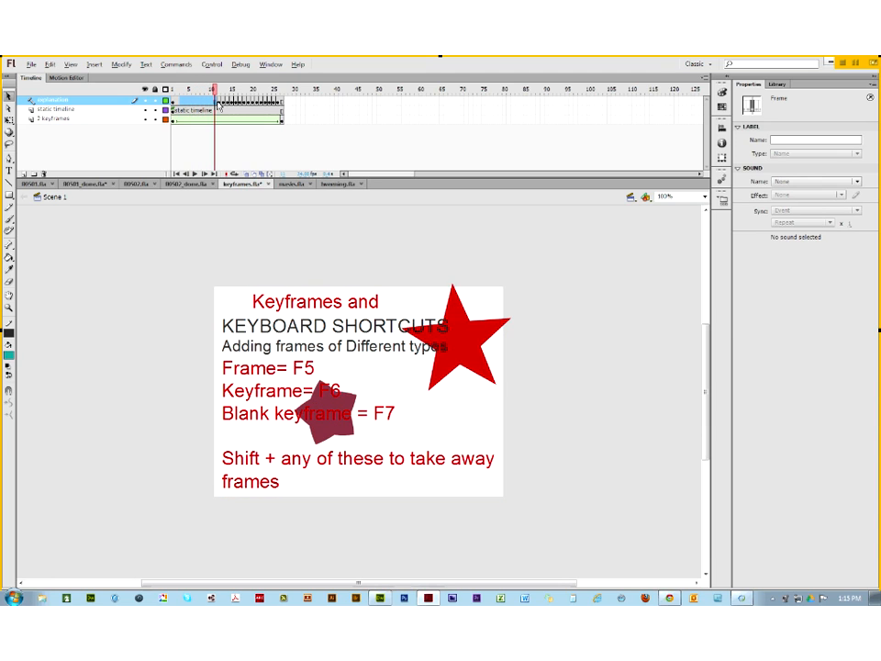
key(period)
key(period)
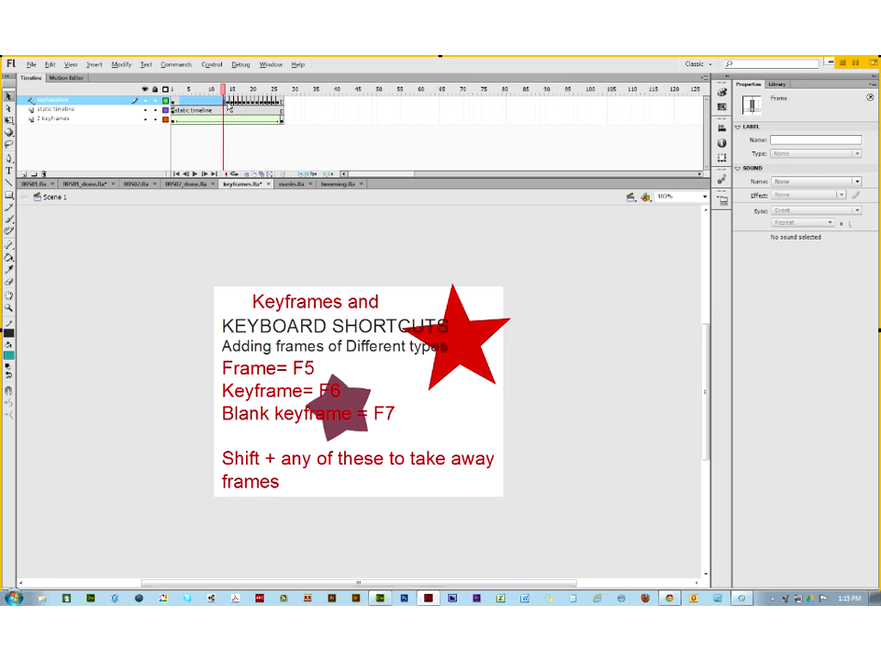
click(227, 102)
key(shift+F6)
Step: Advance through frames 15 to 26 watching the star move, then add a new layer
click(231, 102)
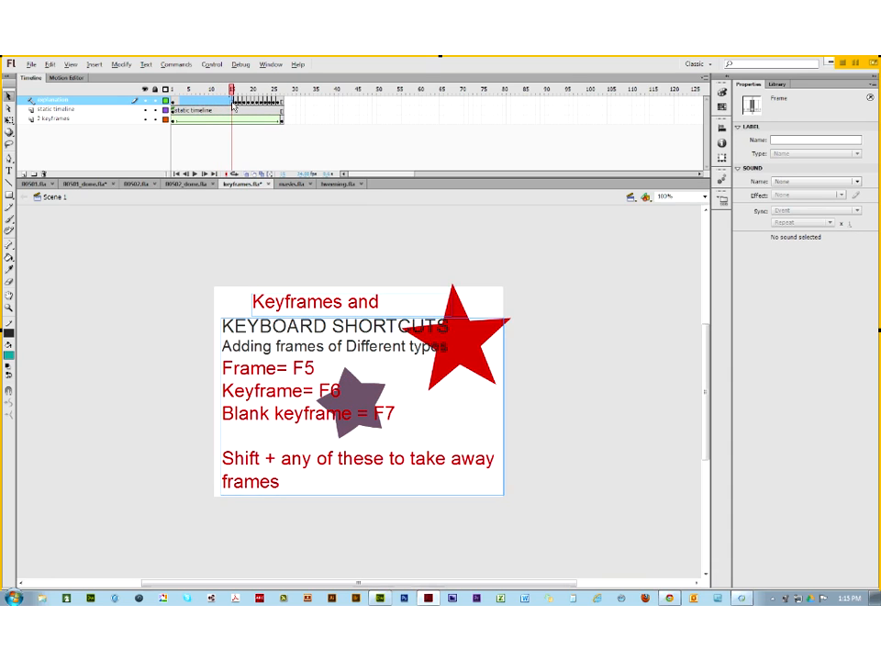
click(236, 102)
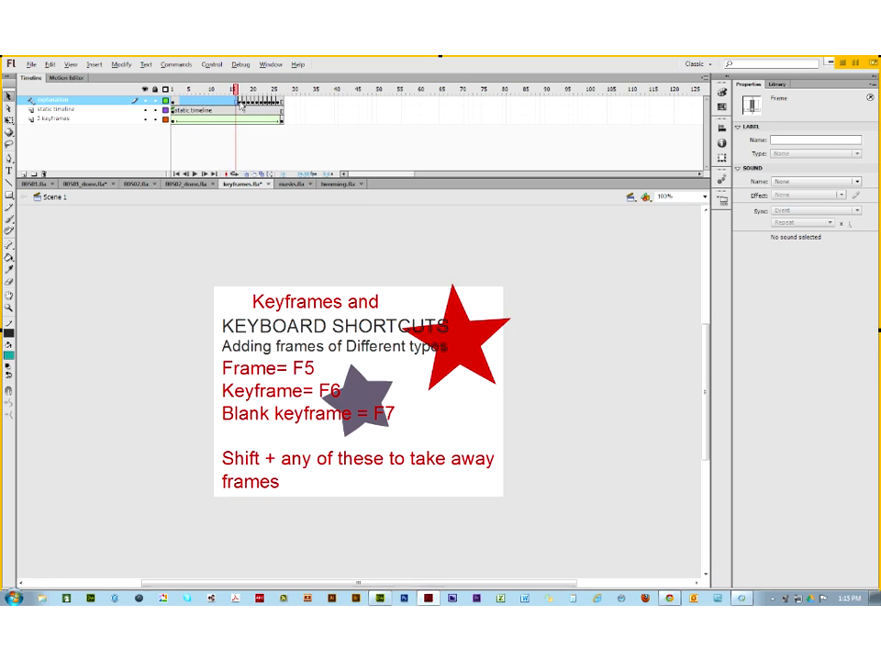
click(240, 103)
click(245, 103)
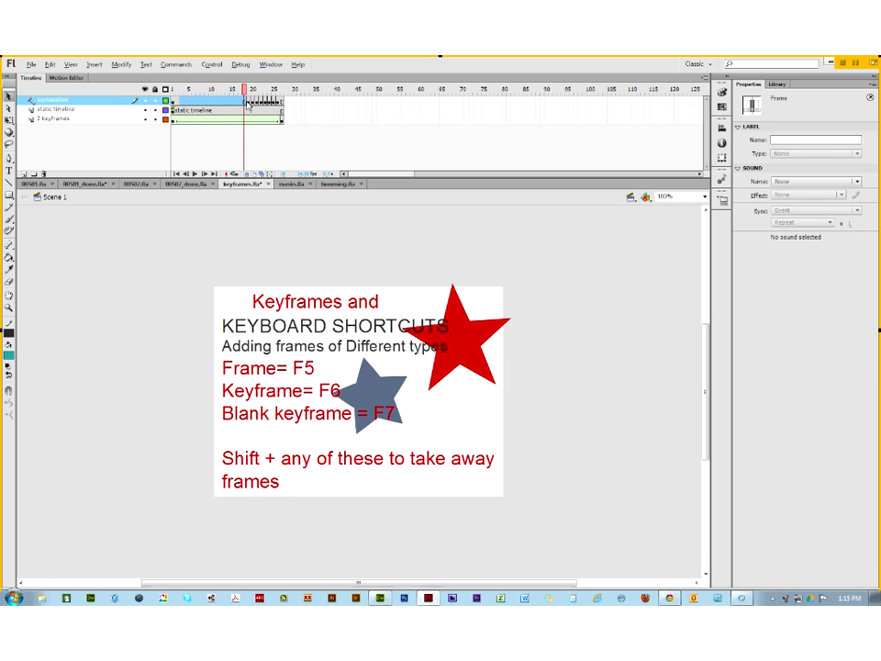
click(250, 103)
click(254, 102)
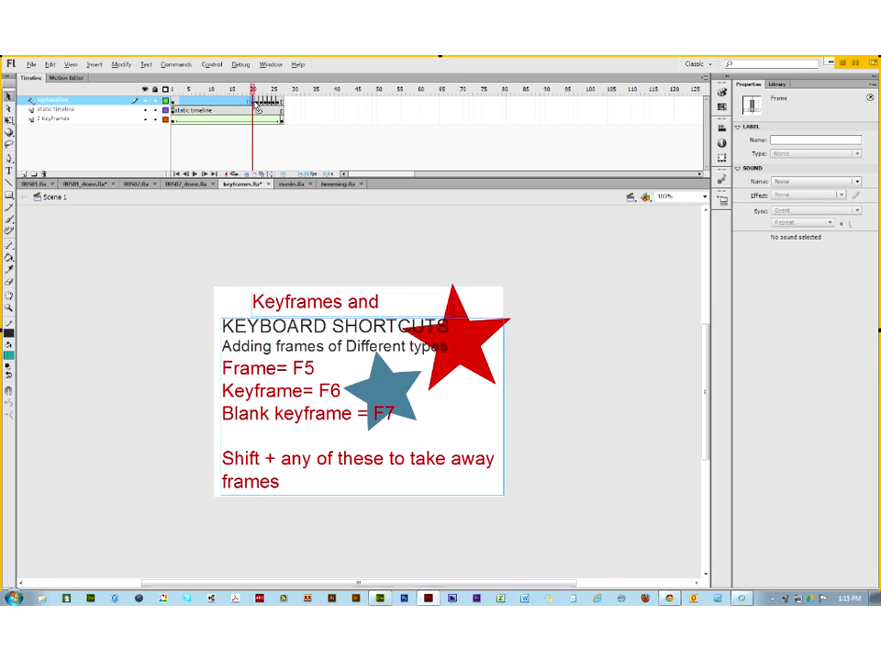
click(259, 102)
click(264, 103)
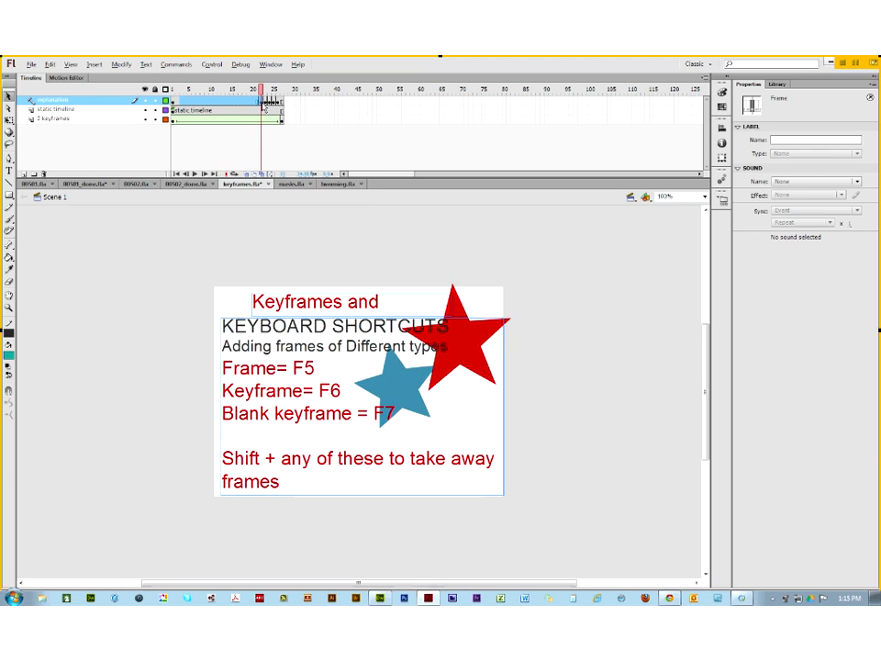
click(269, 103)
click(273, 103)
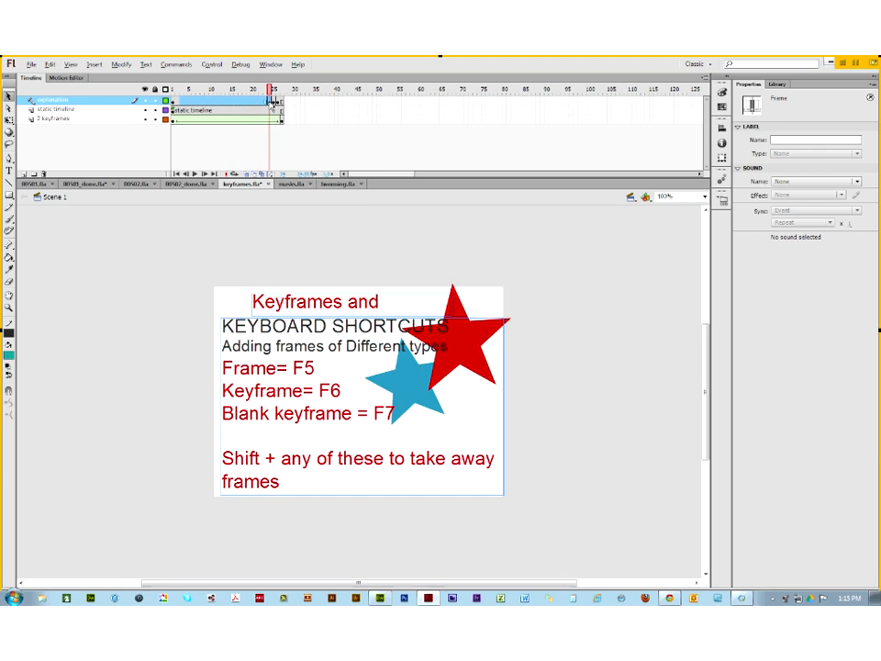
click(276, 103)
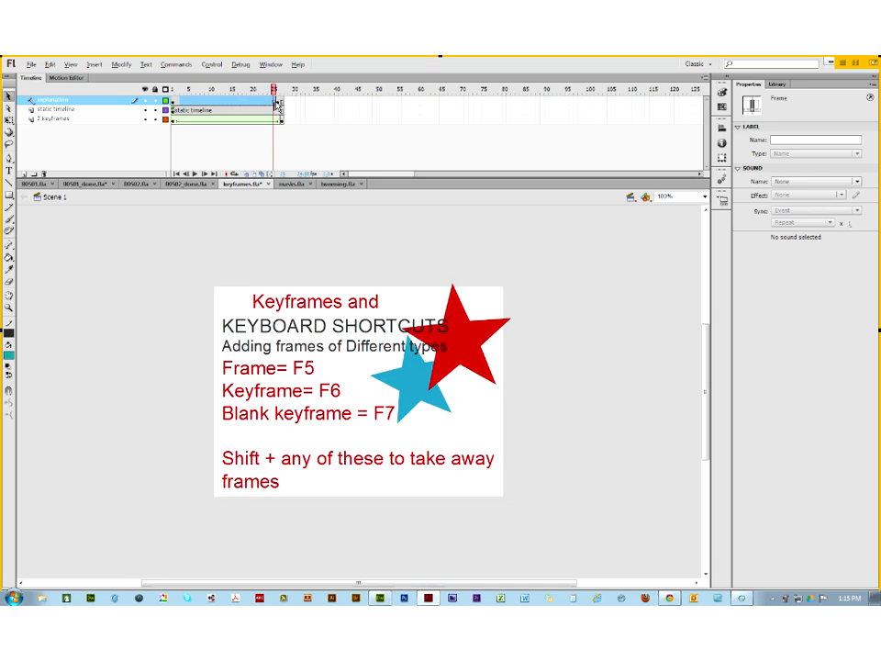
click(280, 103)
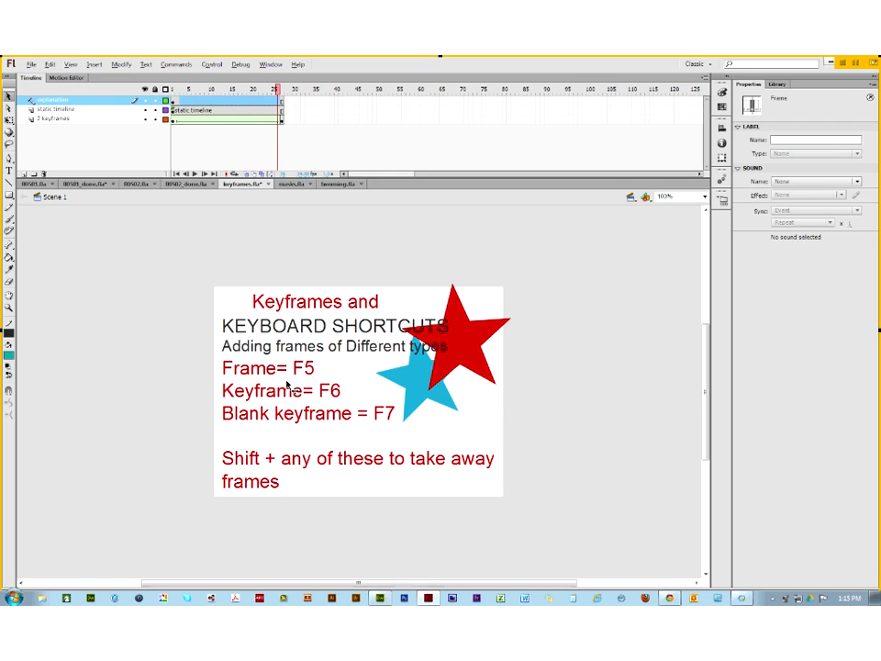
click(22, 174)
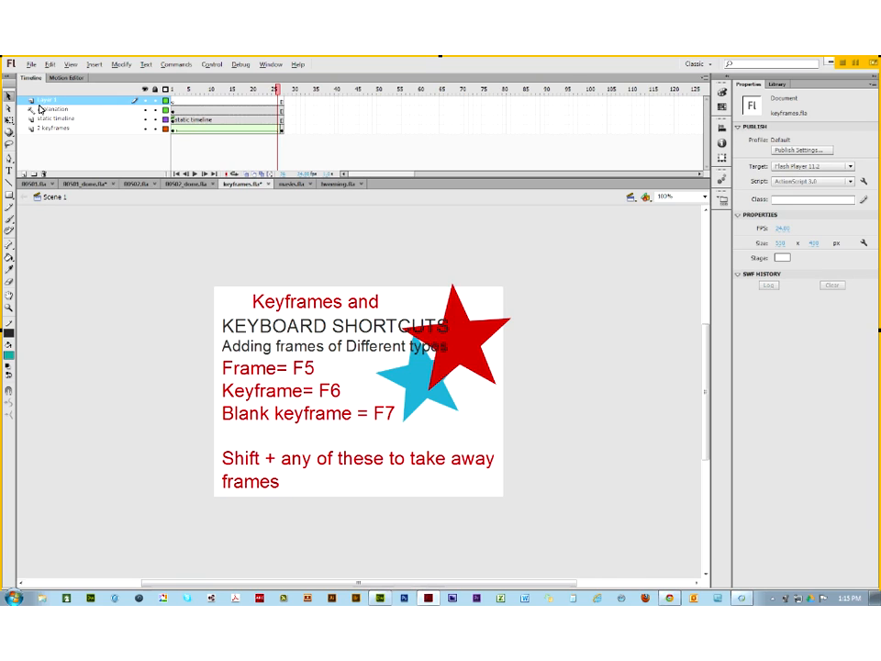
Step: Rename the new layer 'shape tween' and hide the explanation, static timeline and 2 keyframes layers
double_click(57, 101)
text(3)
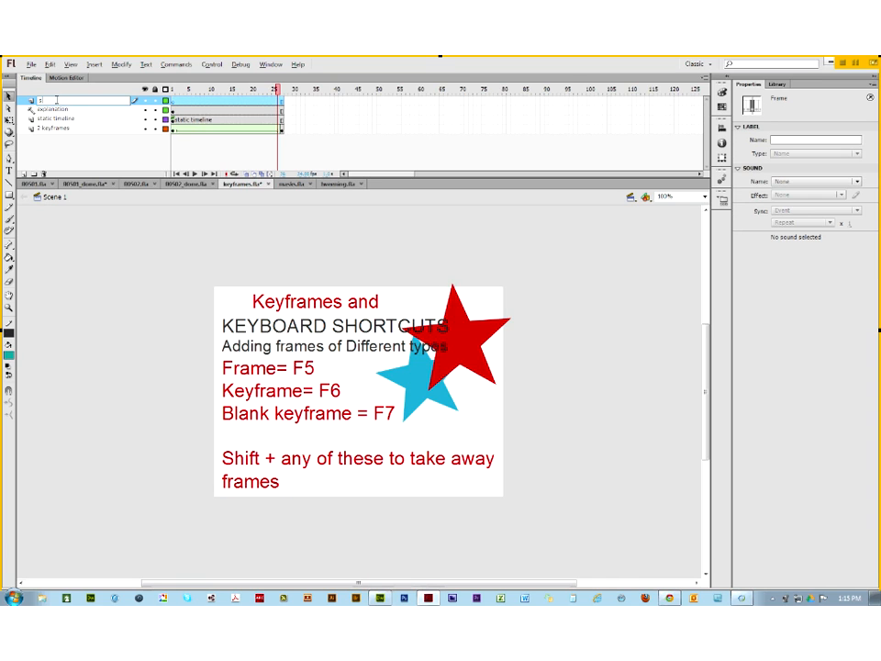
text(hape tween)
key(Return)
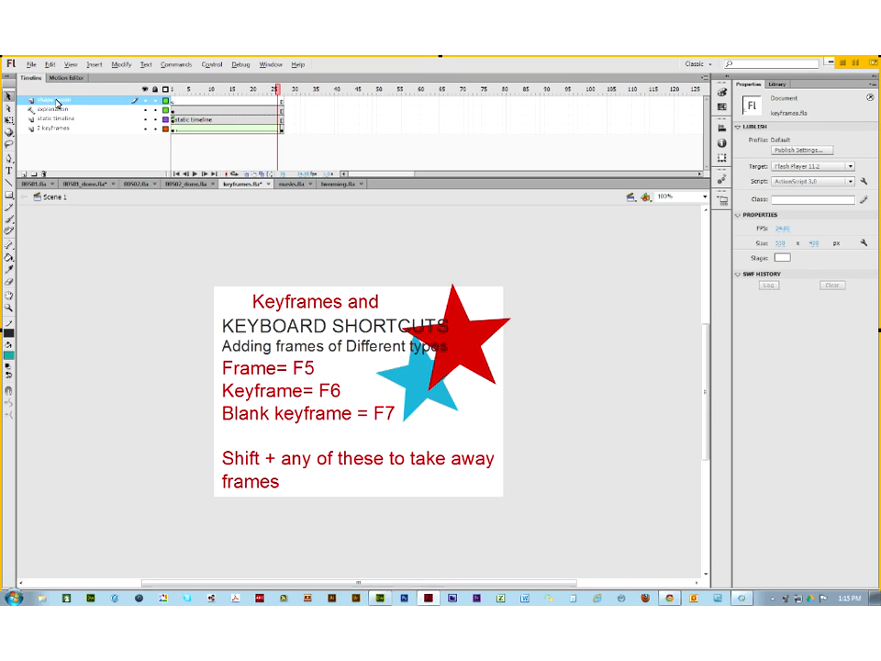
click(145, 109)
click(145, 119)
click(144, 128)
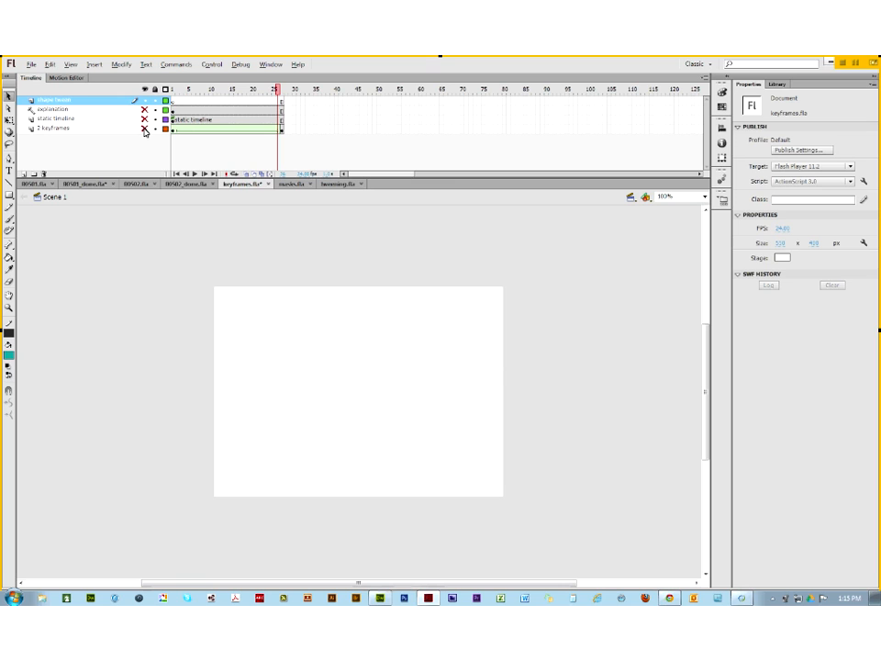
click(172, 101)
Step: Type a letter F on the stage and set it to Arista ExtraFilled at 200 pt
click(9, 171)
click(279, 331)
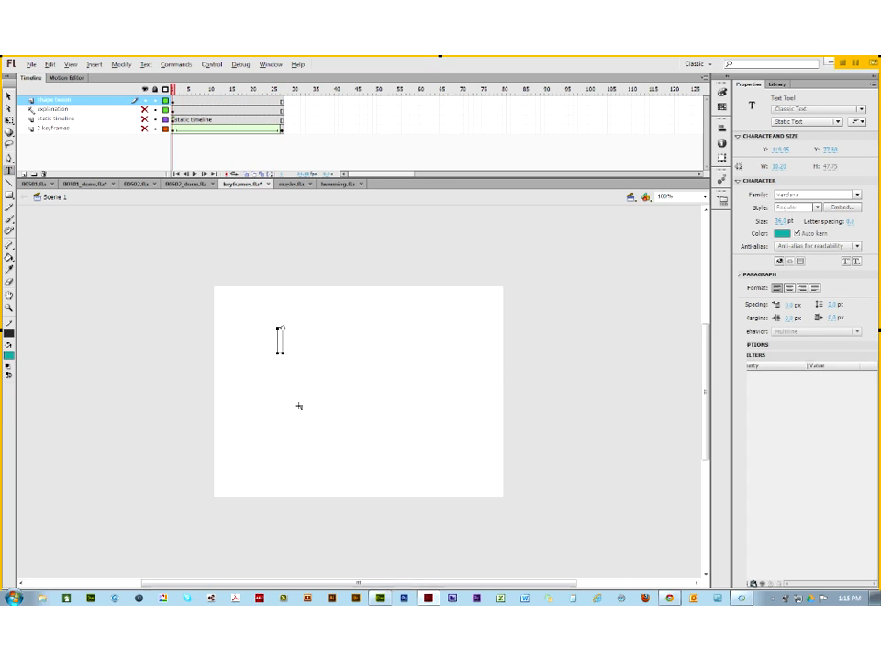
text(F)
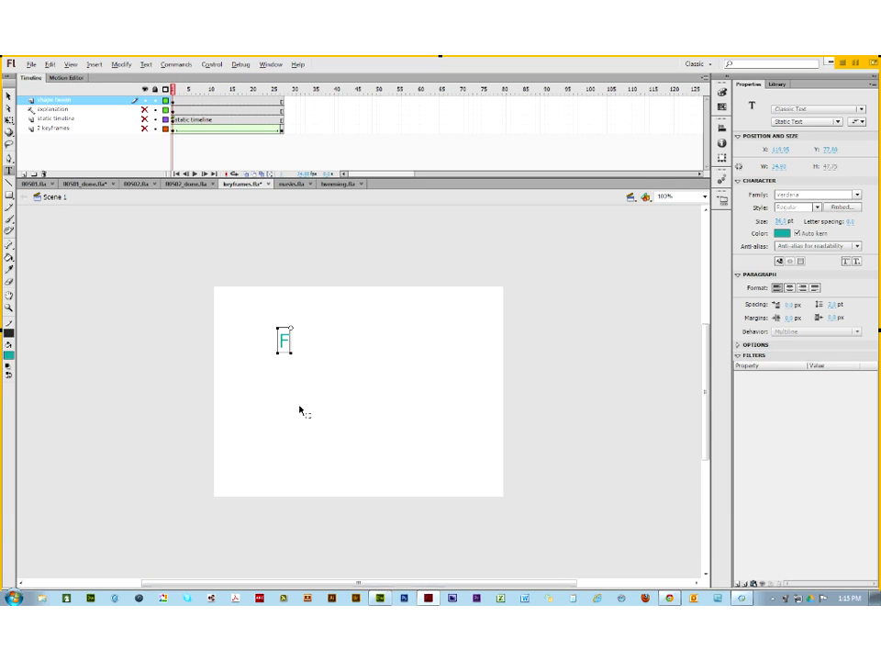
key(ctrl+a)
click(857, 195)
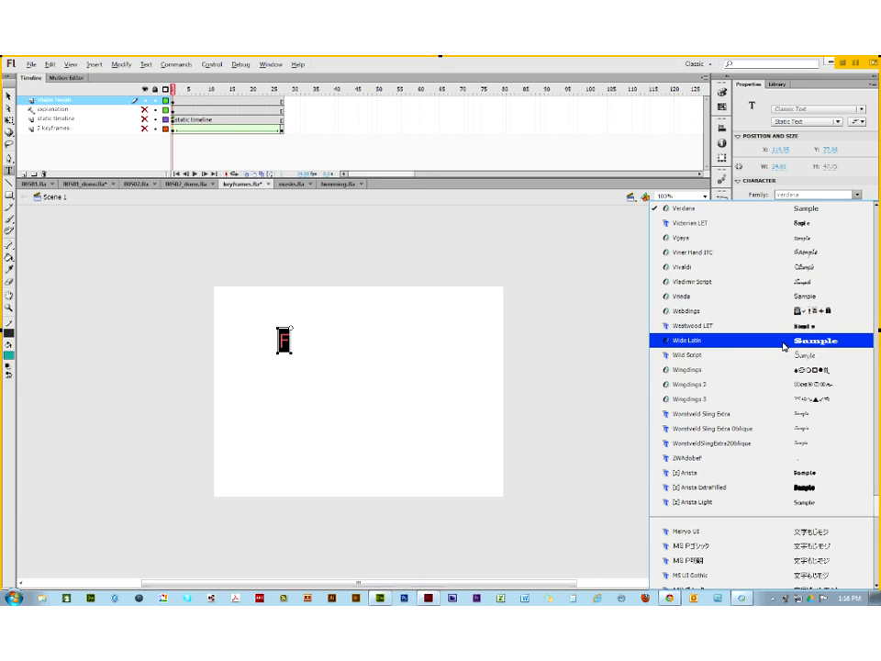
click(758, 487)
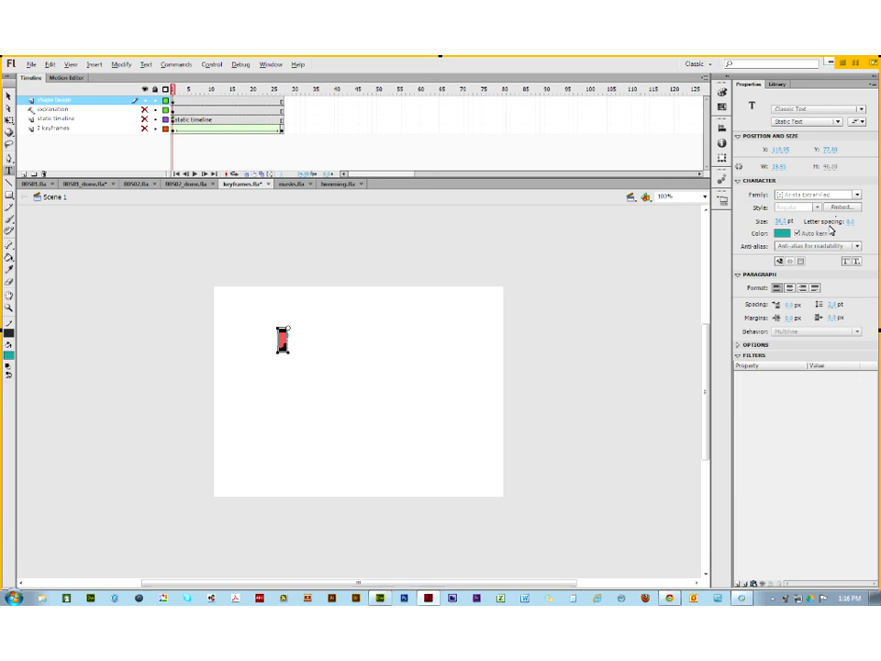
drag(782, 224, 808, 224)
click(784, 223)
text(200)
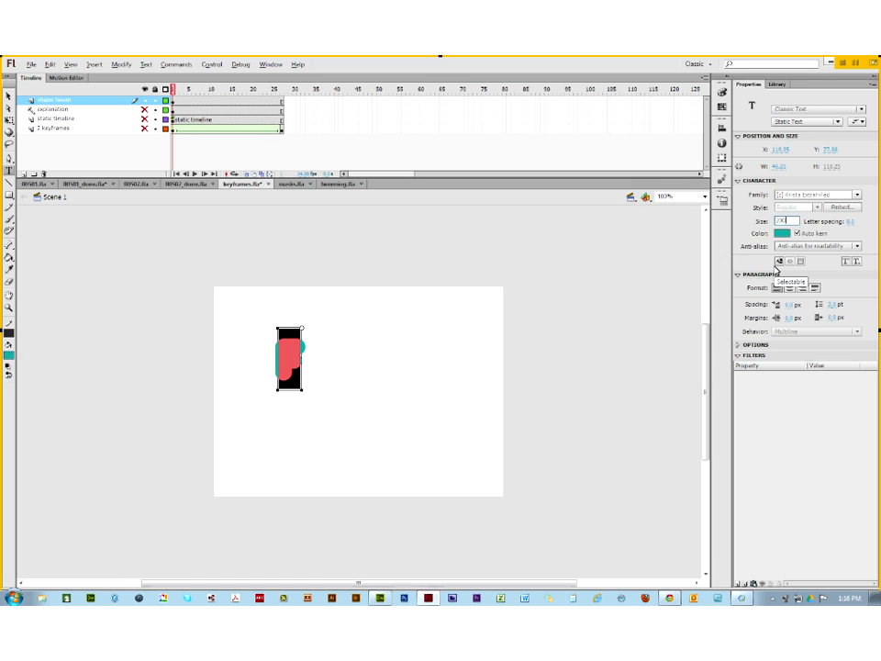
key(Return)
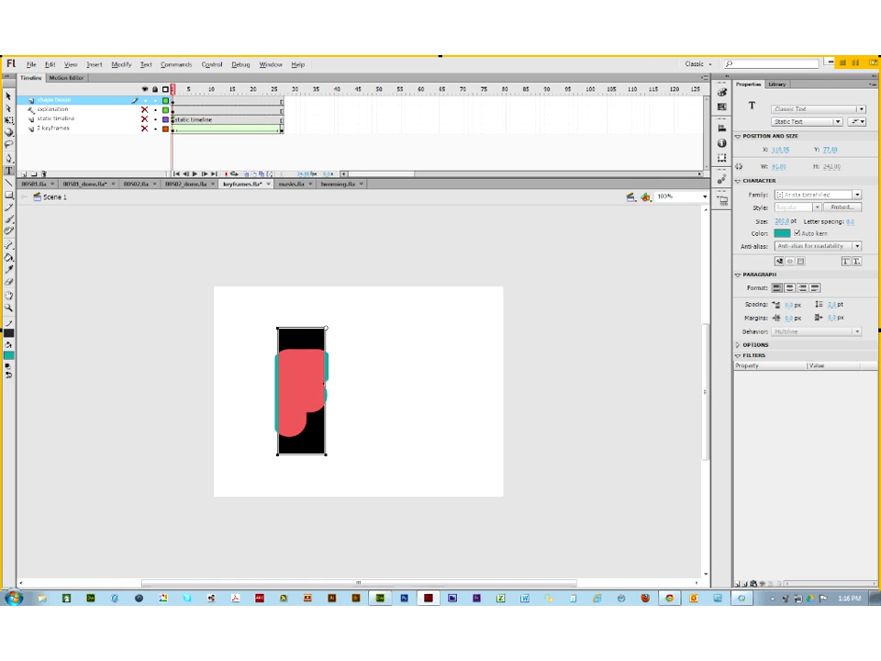
Step: Move the F about 50 px right toward centre and change its font to Poplar Std
click(9, 95)
drag(299, 381, 346, 376)
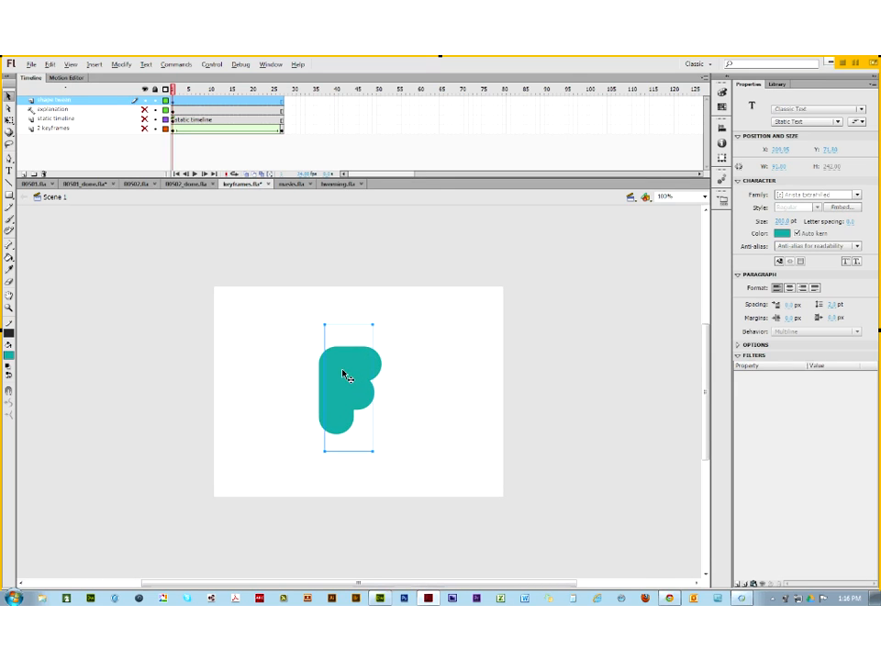
click(857, 195)
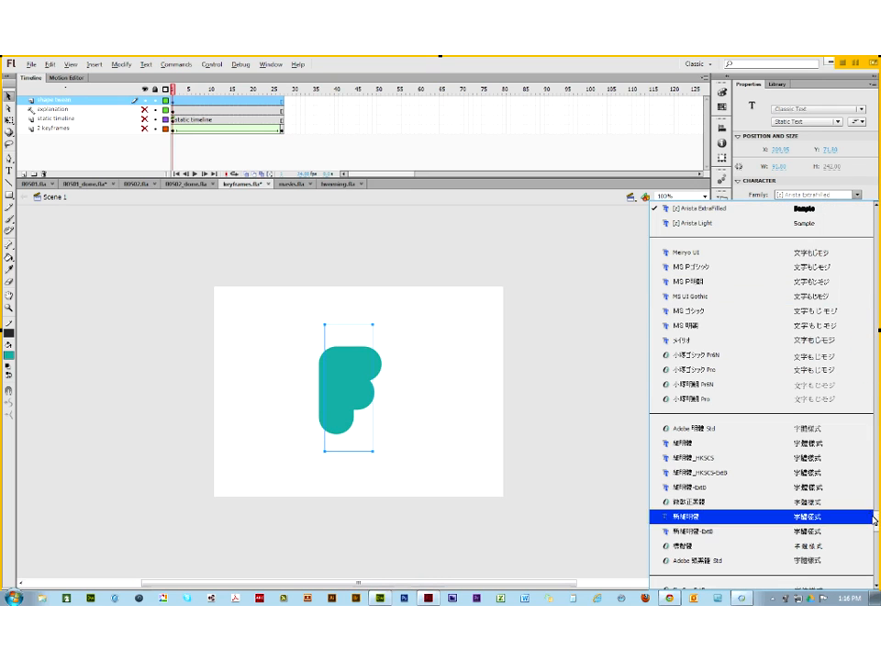
drag(877, 520, 878, 413)
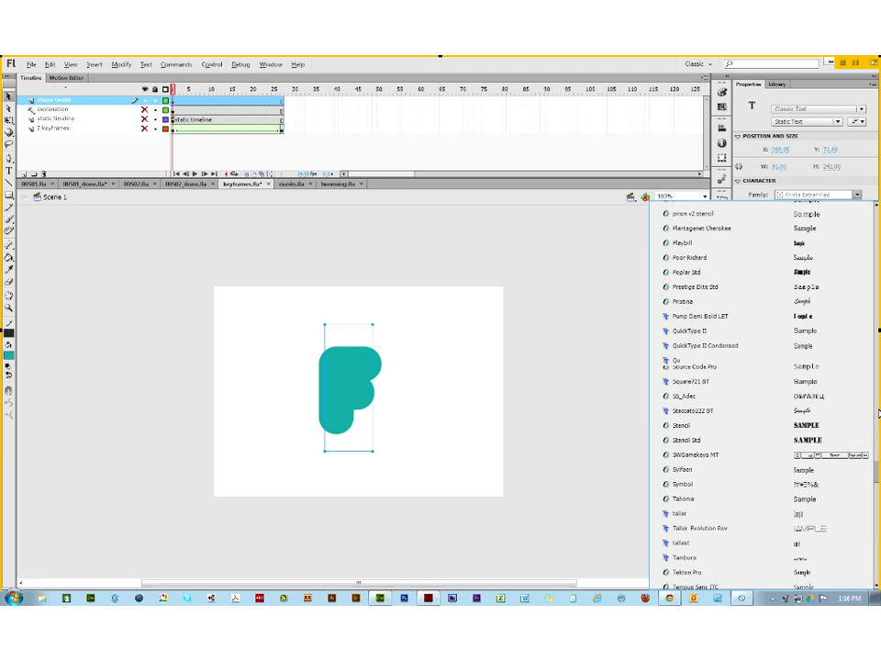
scroll(878, 413, up, 6)
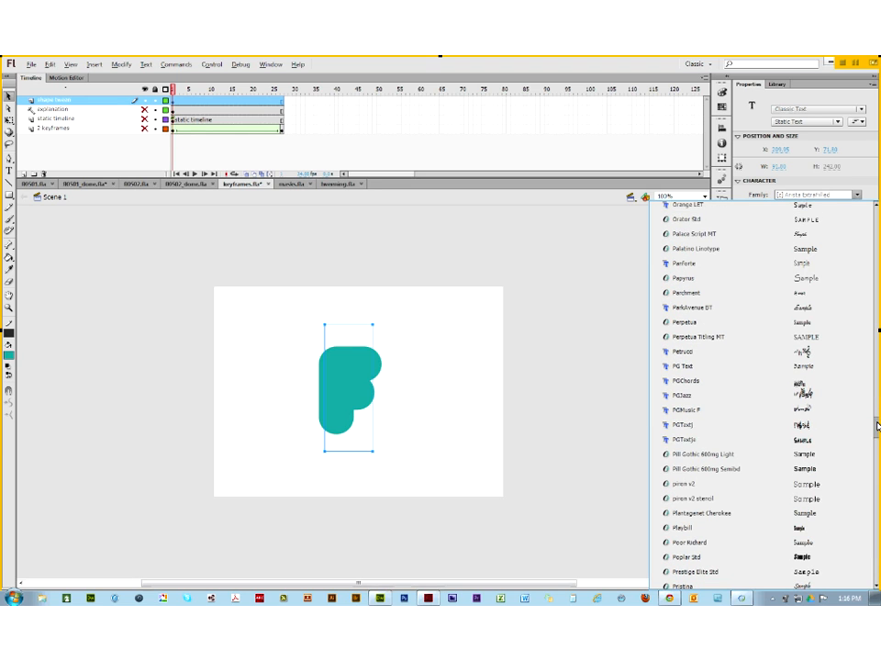
click(728, 555)
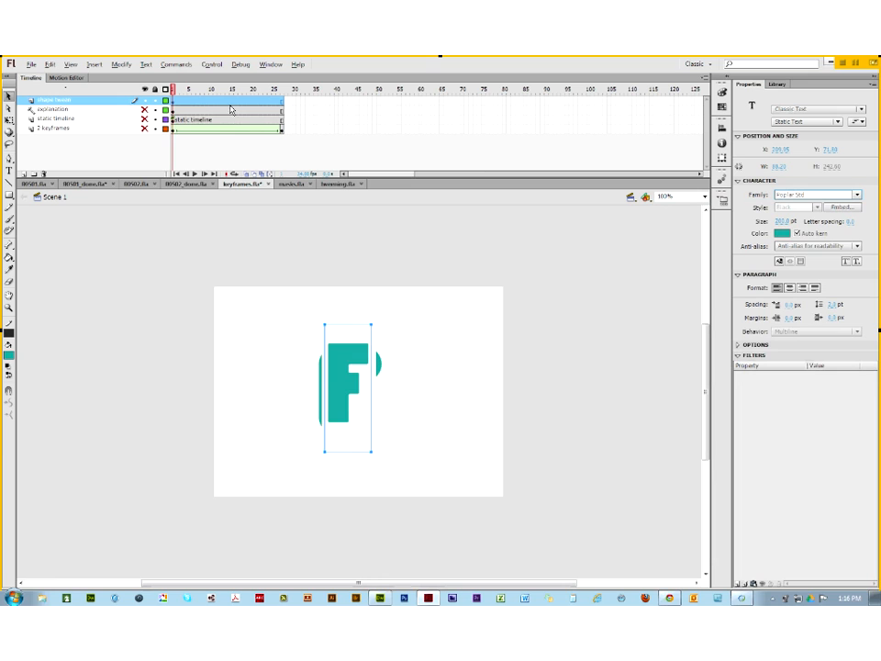
click(147, 221)
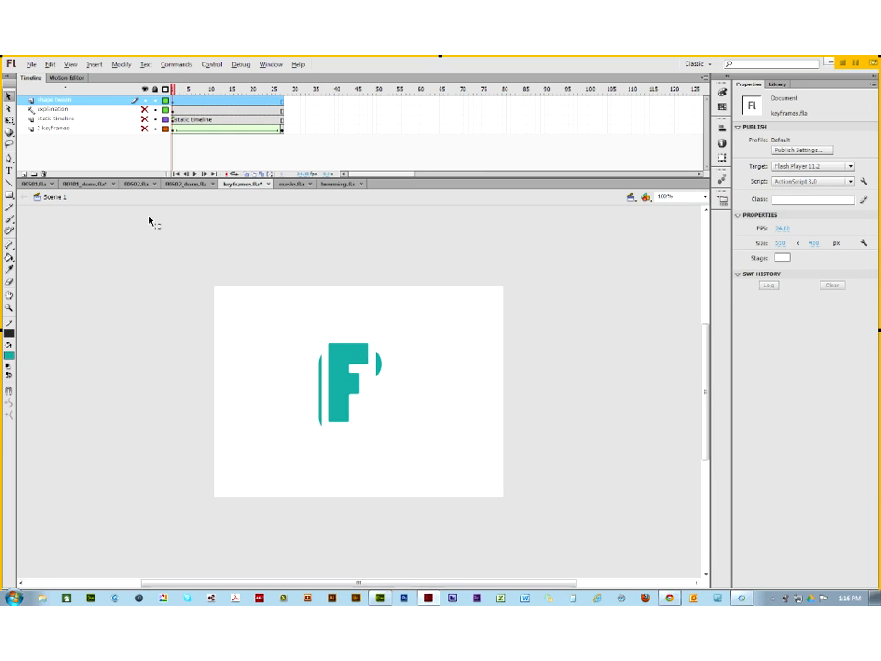
Step: Insert a blank keyframe at frame 5 of the shape tween layer via Insert > Timeline
click(189, 105)
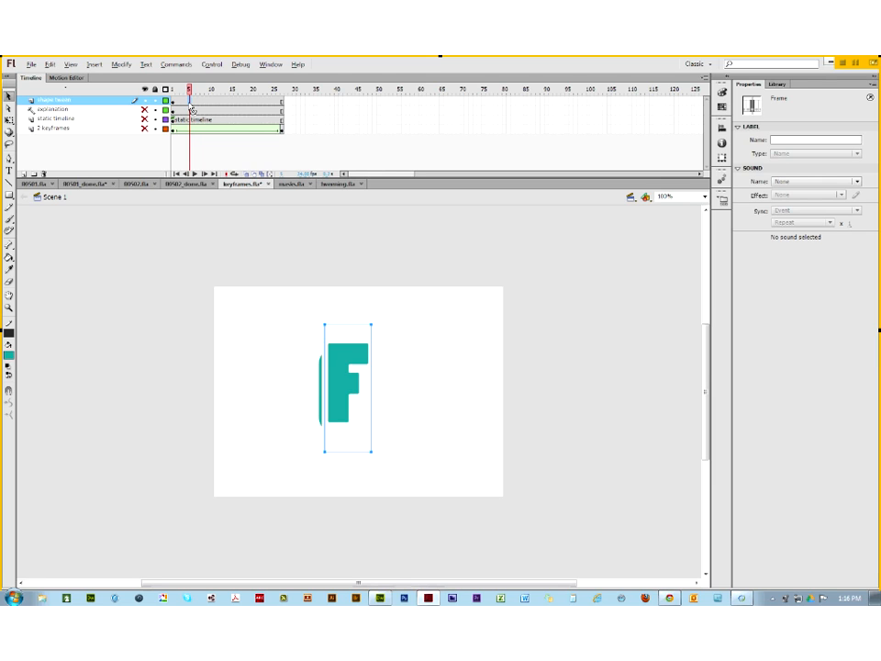
right_click(190, 106)
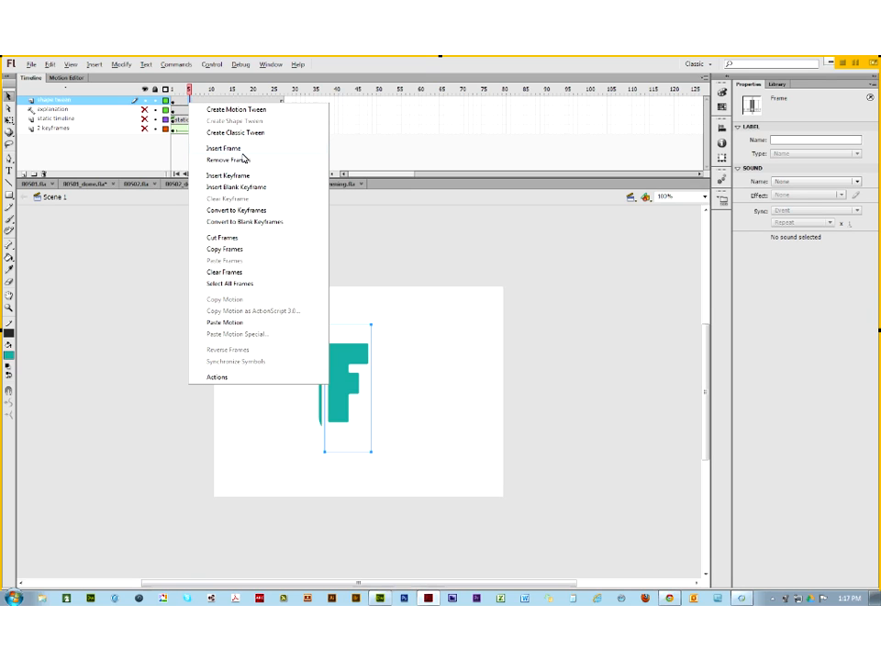
click(95, 67)
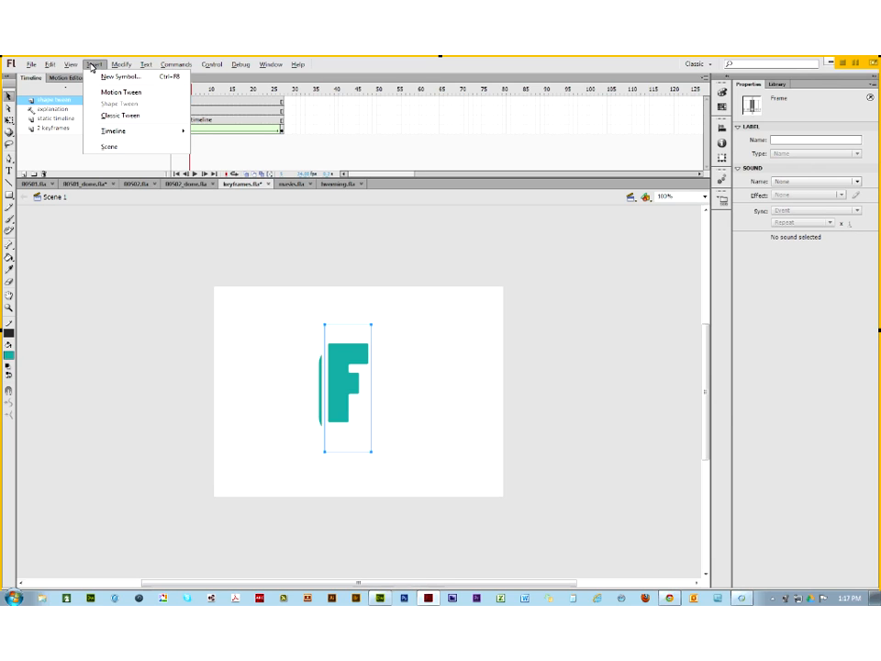
mouse_move(110, 134)
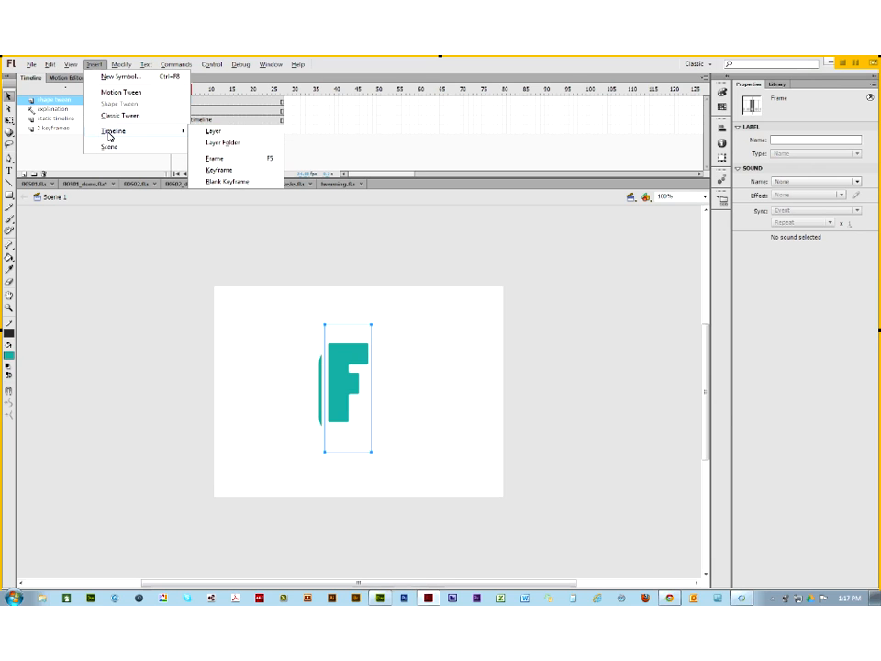
click(228, 182)
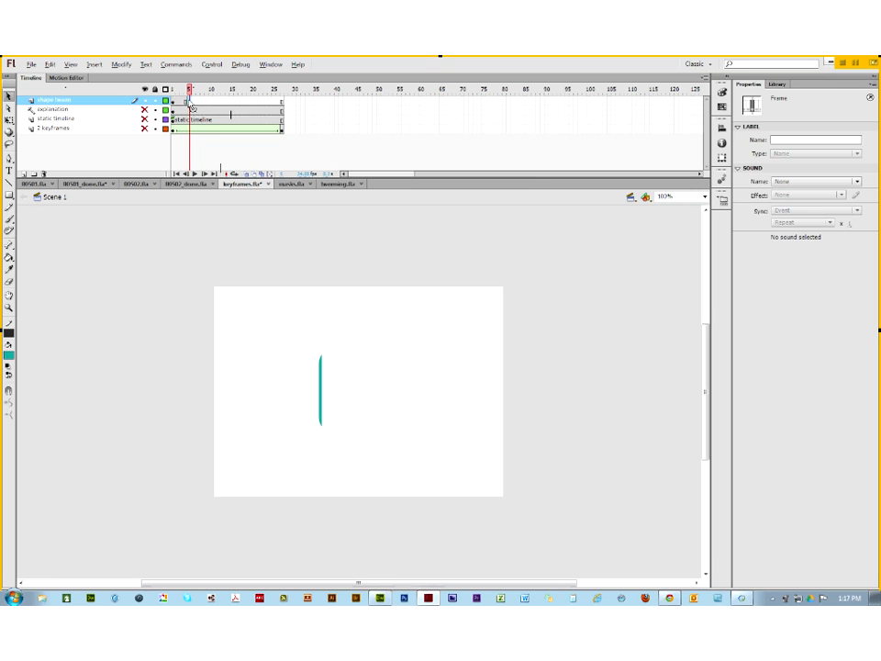
click(396, 367)
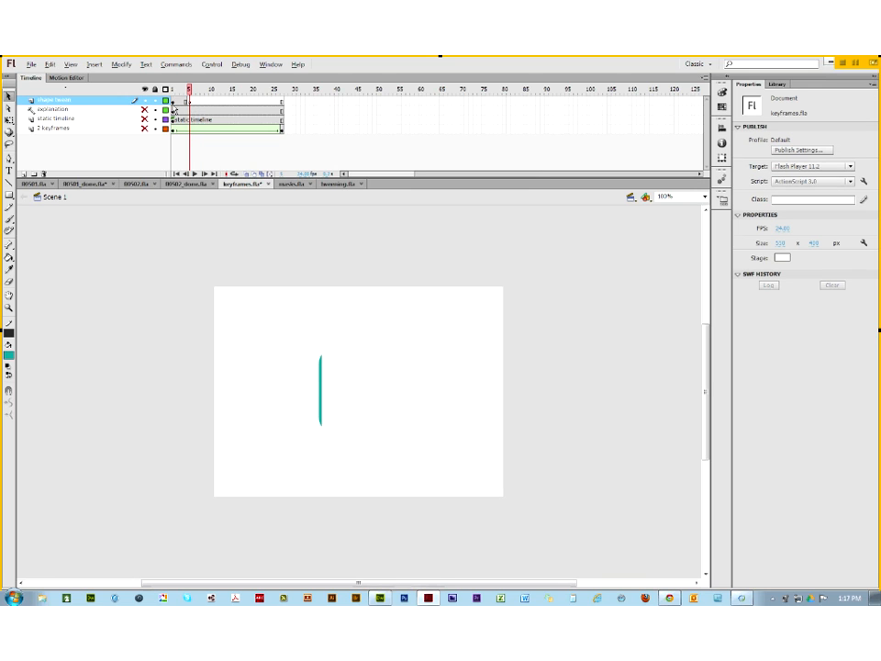
Step: Widen the teal l text field at frame 5 and move the l down onto the stage
drag(299, 339, 358, 438)
click(8, 171)
click(320, 373)
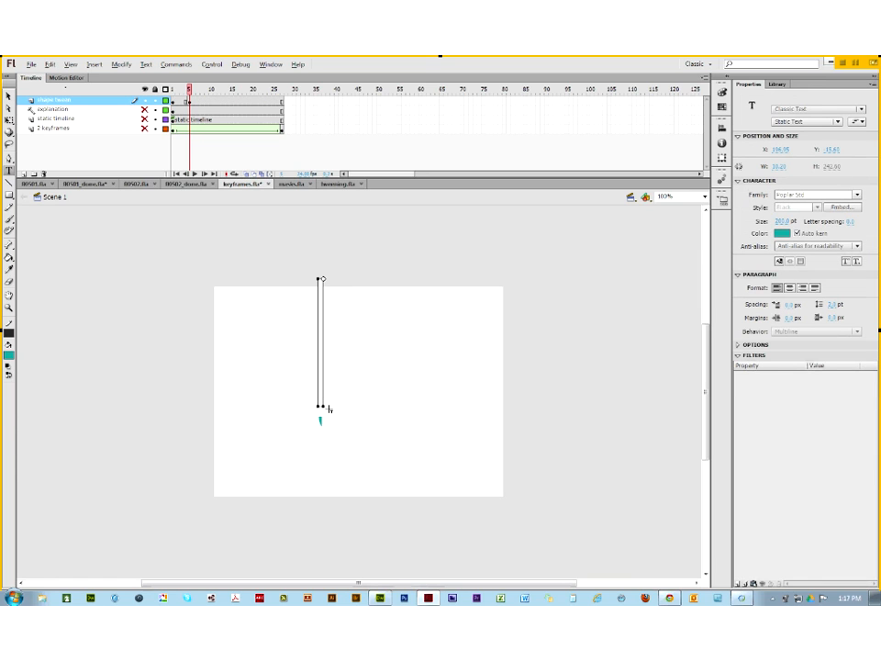
drag(328, 409, 342, 409)
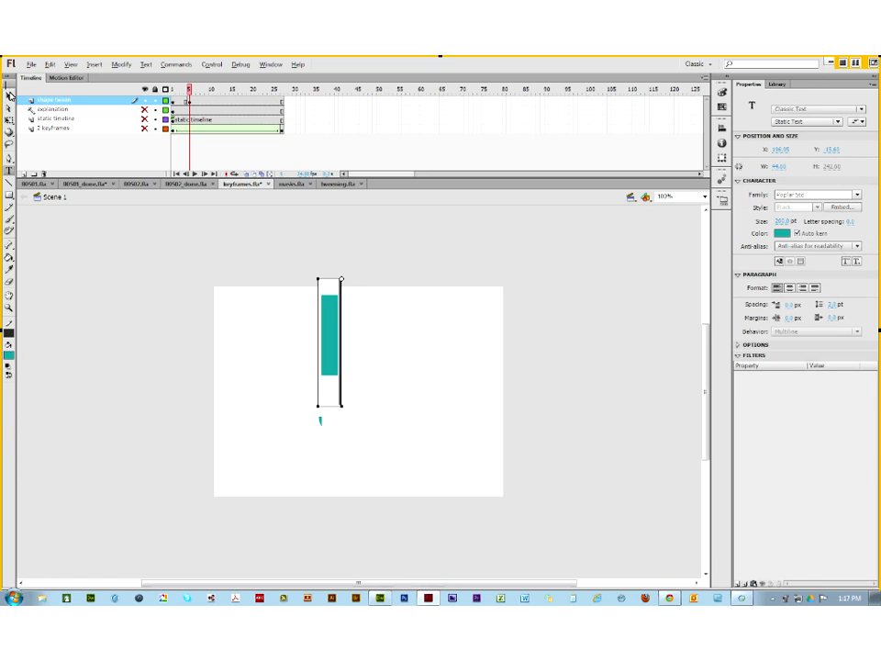
click(10, 96)
drag(331, 334, 331, 384)
Step: Add blank keyframes at frames 10, 15 and 20 holding the letters a, S and h
click(212, 102)
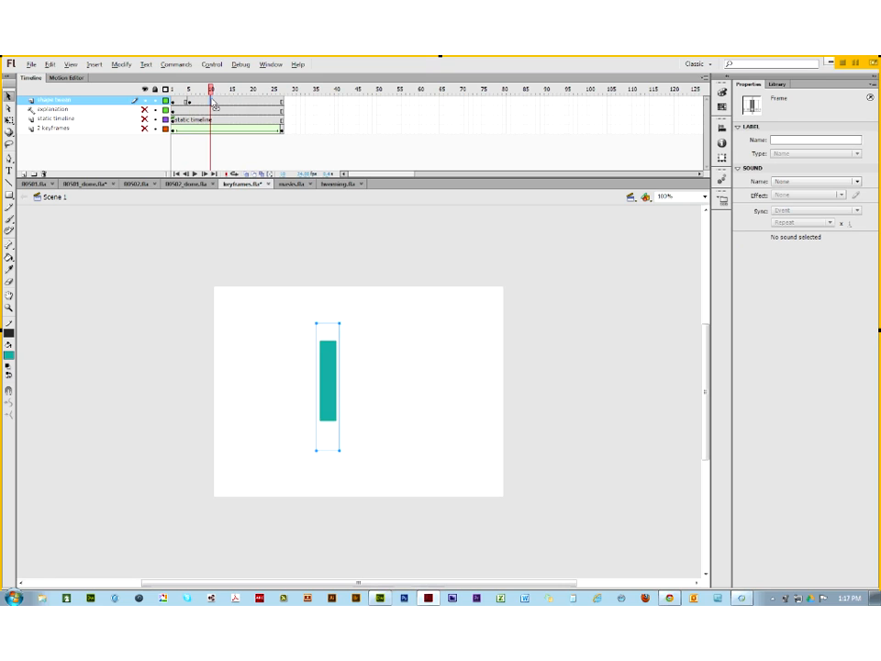
key(F7)
click(9, 171)
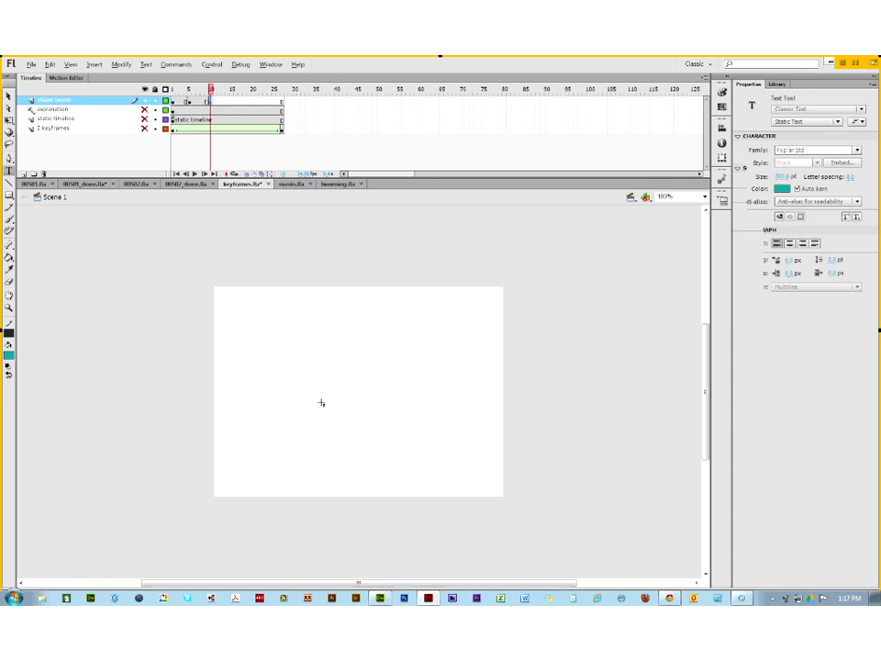
click(321, 402)
text(a)
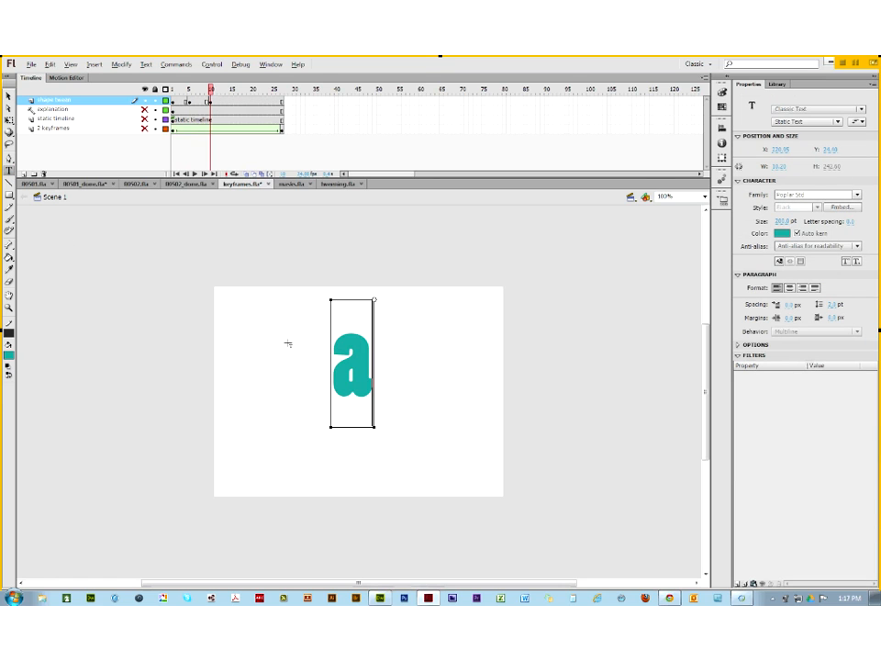
click(232, 101)
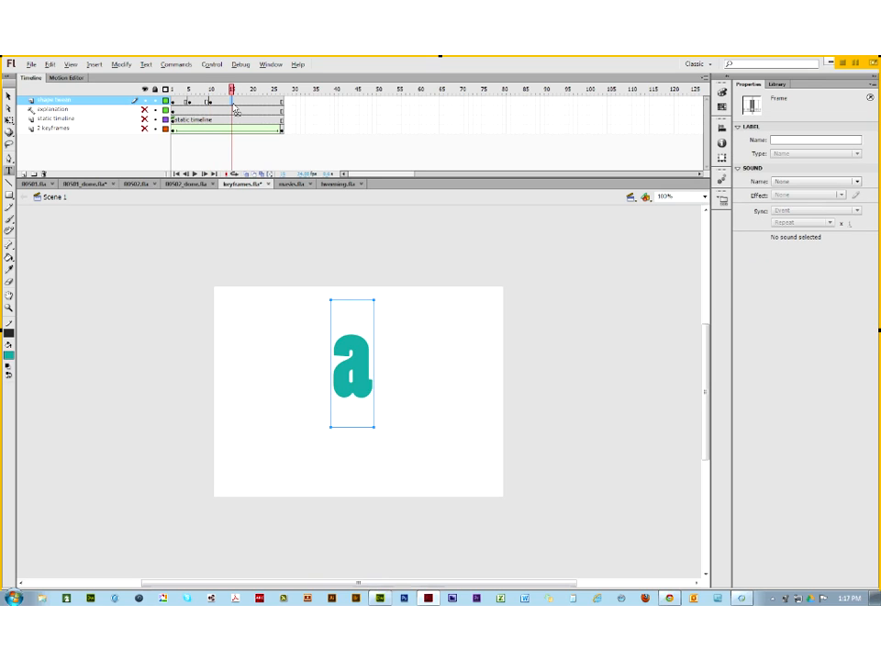
key(F7)
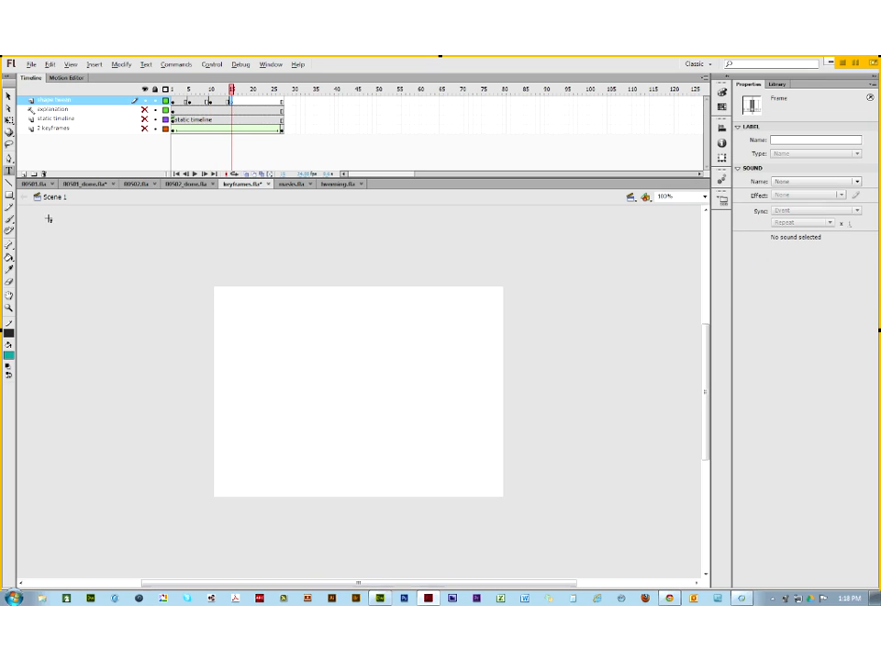
click(327, 402)
text(S)
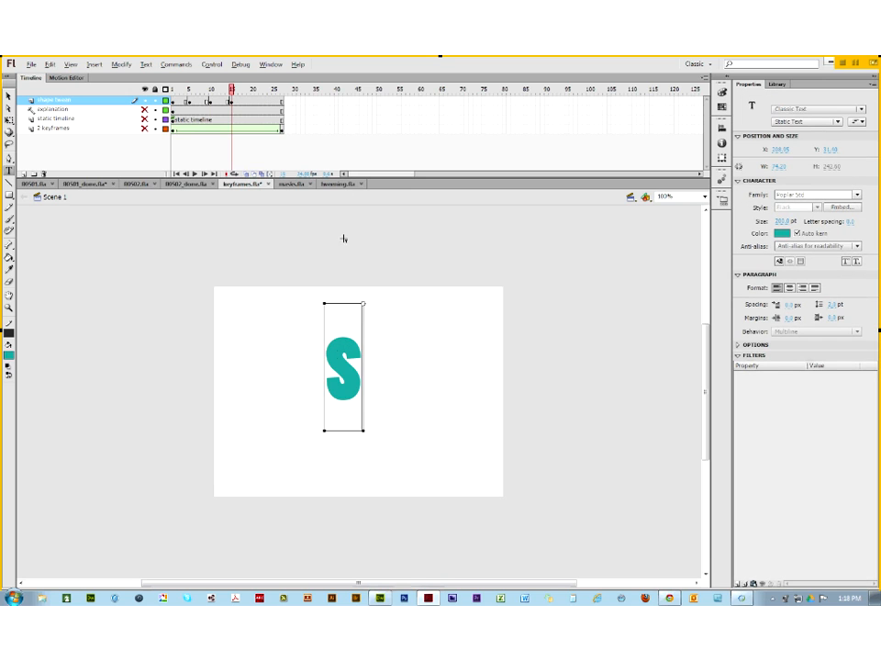
click(254, 109)
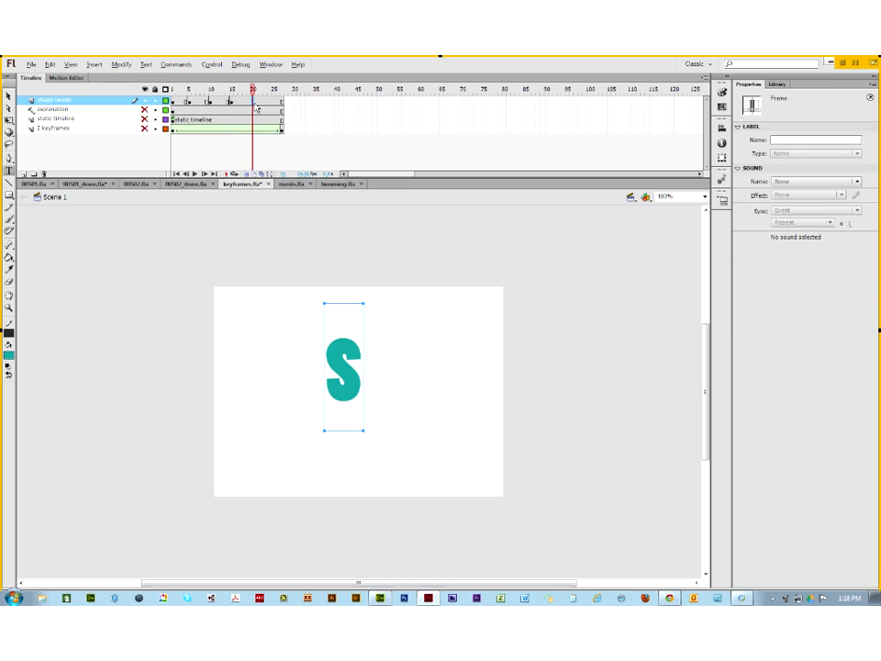
key(F7)
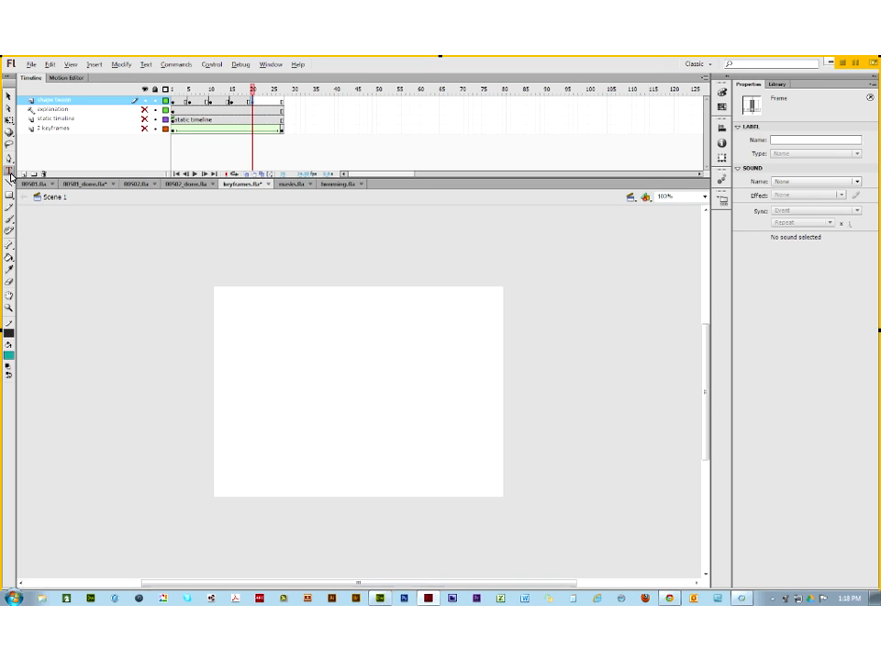
click(327, 403)
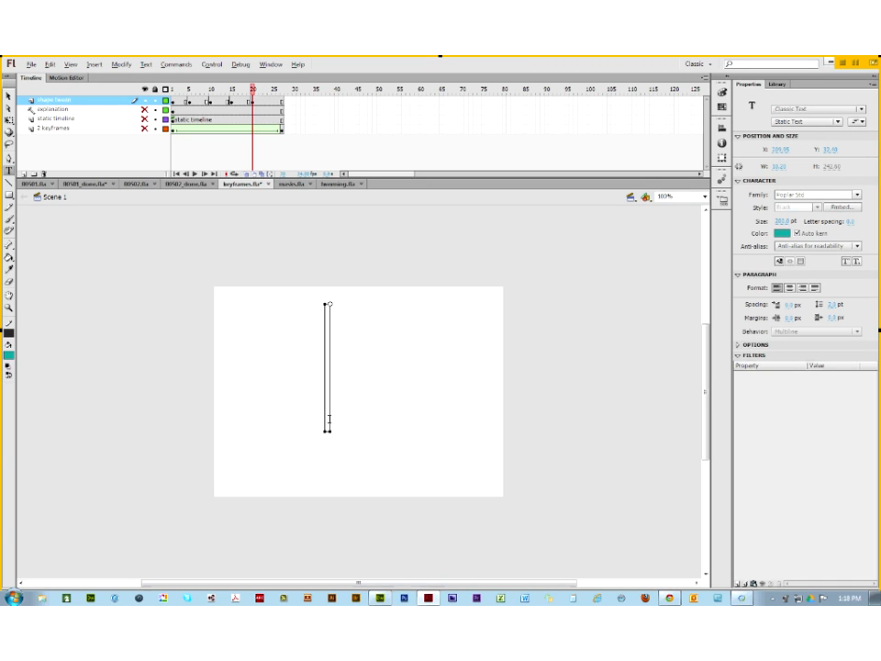
text(h)
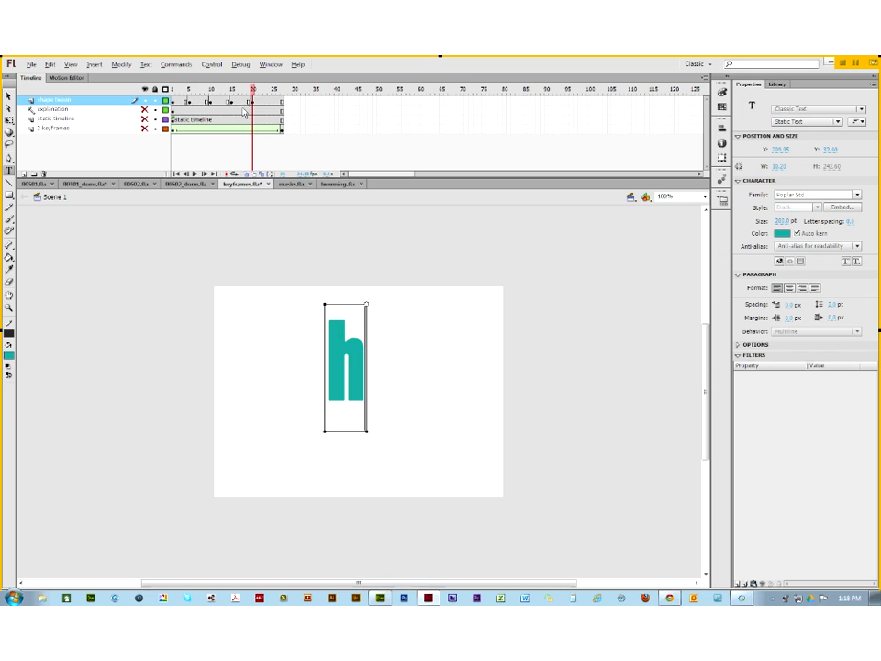
click(176, 107)
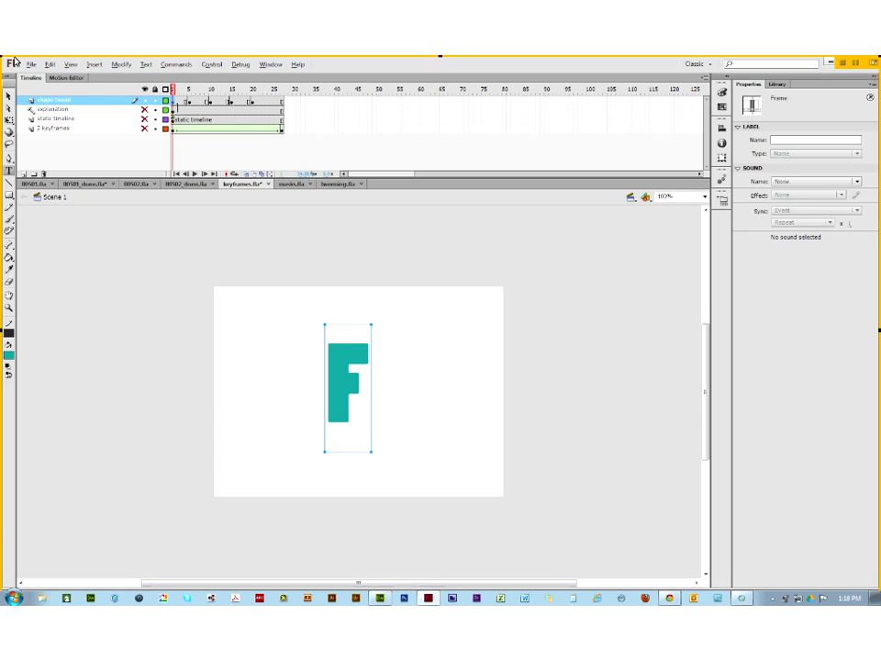
Step: Break apart the F, l and h letters on their keyframes into plain shapes
click(9, 96)
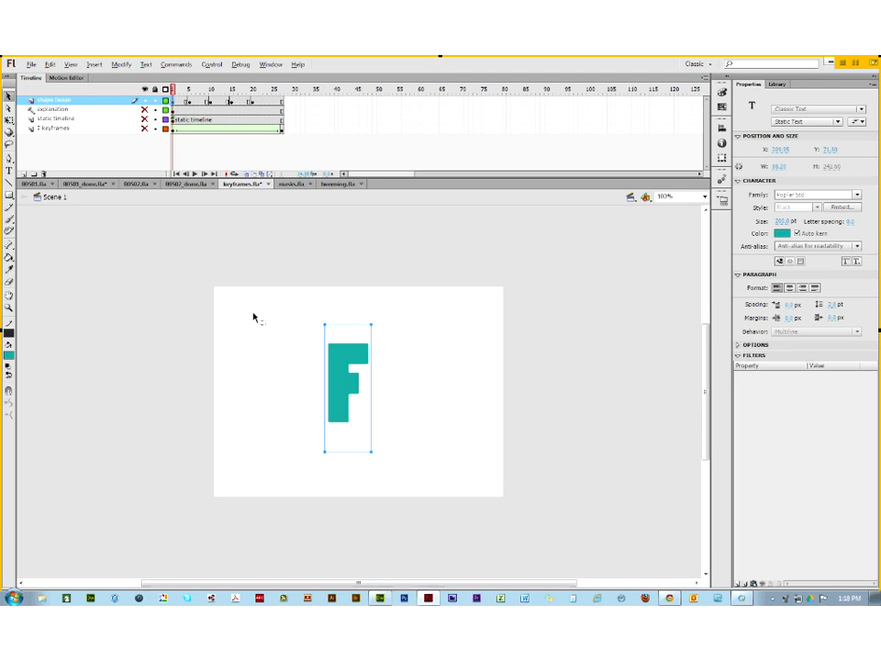
right_click(339, 380)
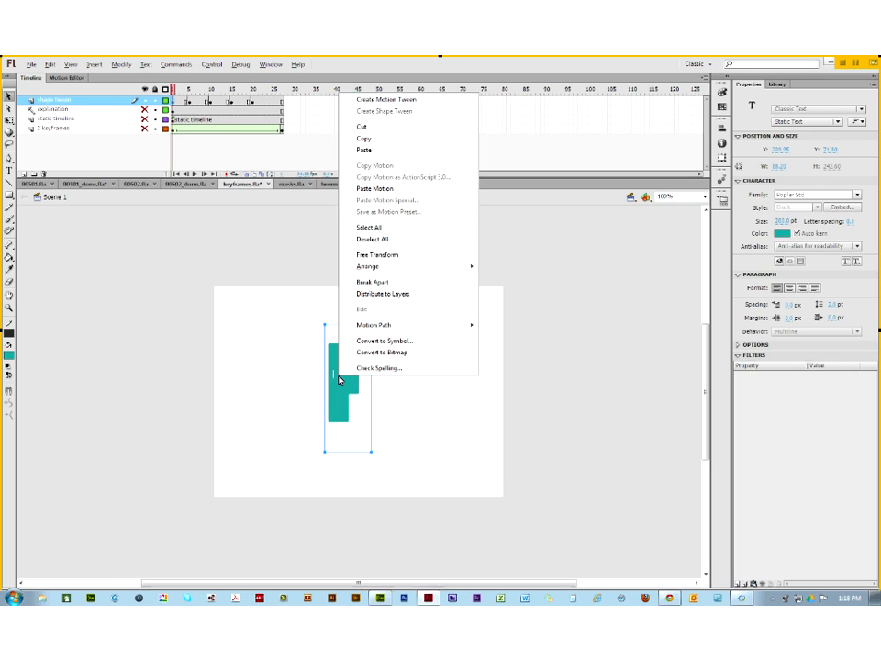
click(376, 284)
click(191, 108)
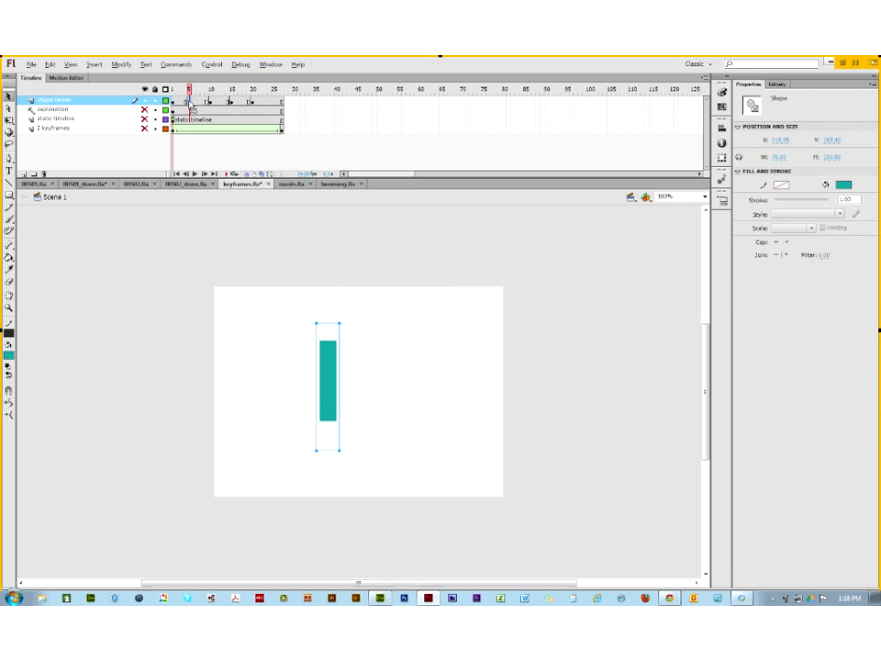
key(ctrl+b)
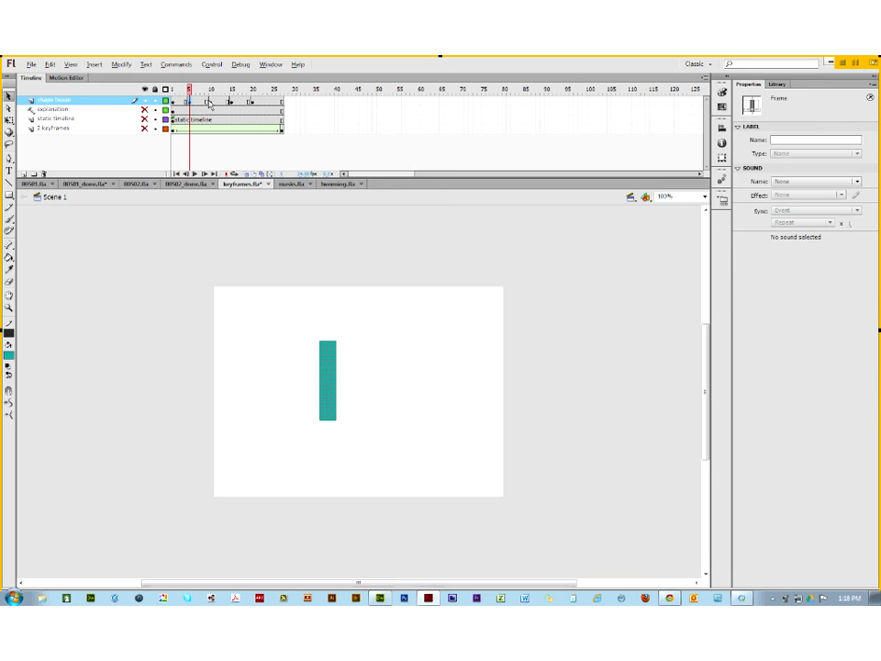
click(210, 102)
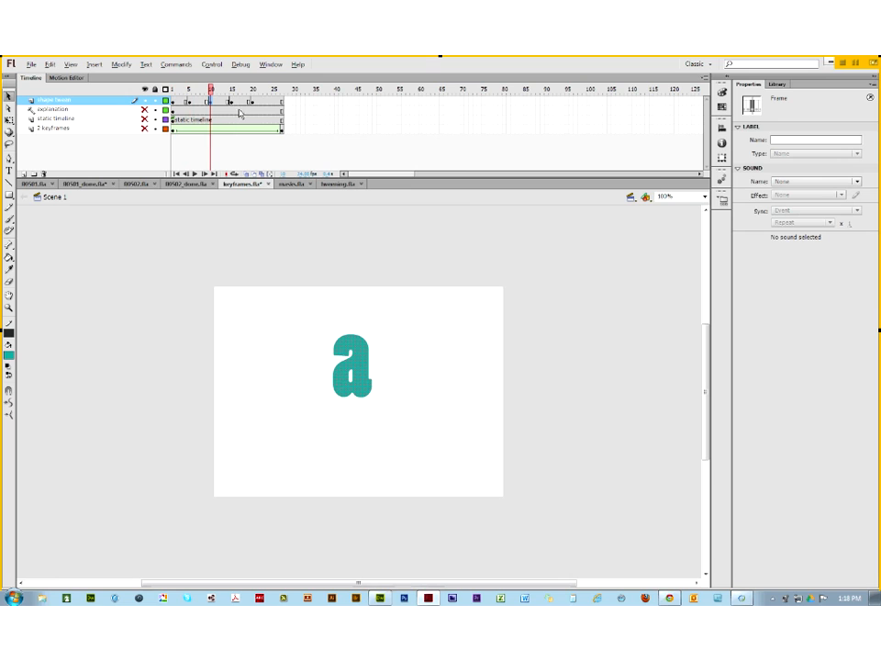
click(232, 106)
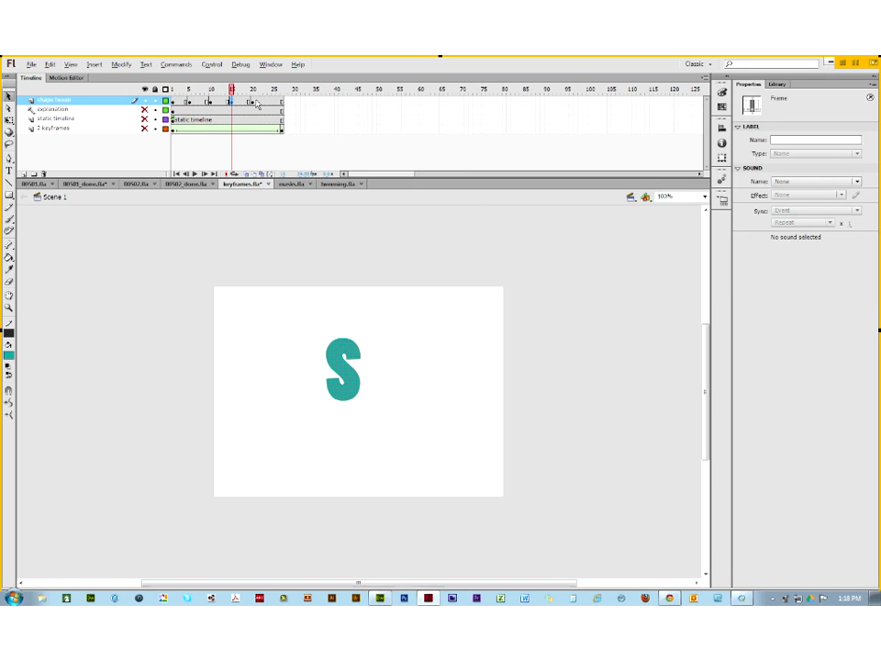
click(254, 105)
key(ctrl+b)
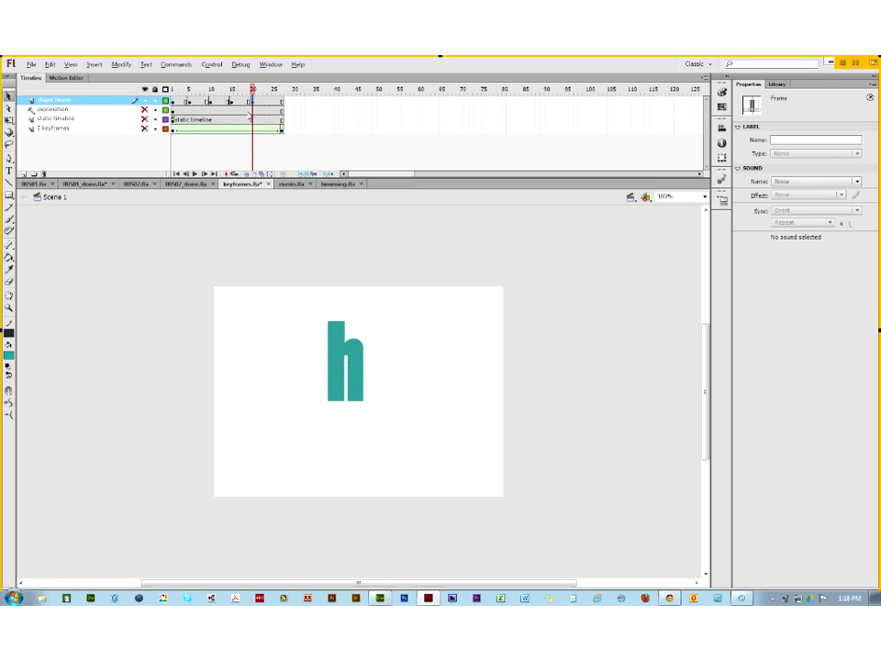
Step: Scrub the playhead between frames 1 and 20 to preview the letters
drag(253, 90, 157, 90)
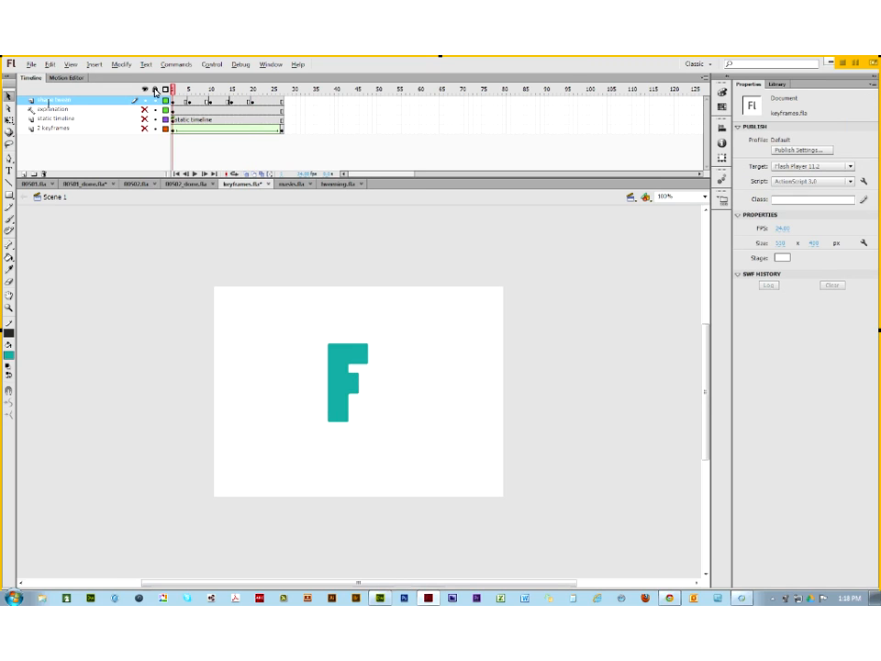
click(183, 90)
mouse_move(185, 92)
mouse_down()
mouse_move(281, 96)
mouse_move(170, 101)
mouse_up()
mouse_move(174, 90)
mouse_down()
mouse_move(278, 89)
mouse_move(168, 89)
mouse_up()
Step: Create a shape tween across frames 1 to 20 and scrub to watch the F morph
click(174, 104)
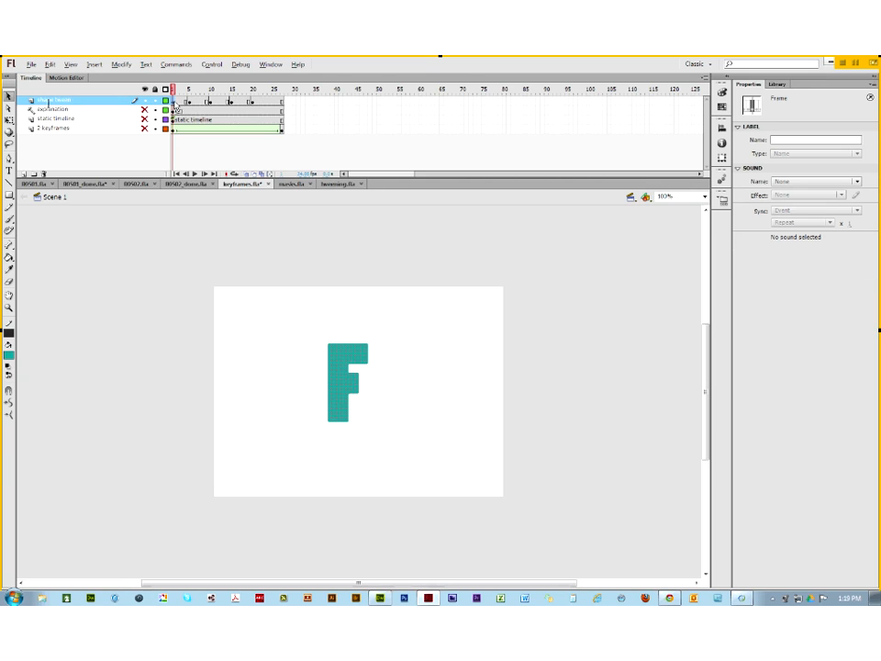
click(253, 104)
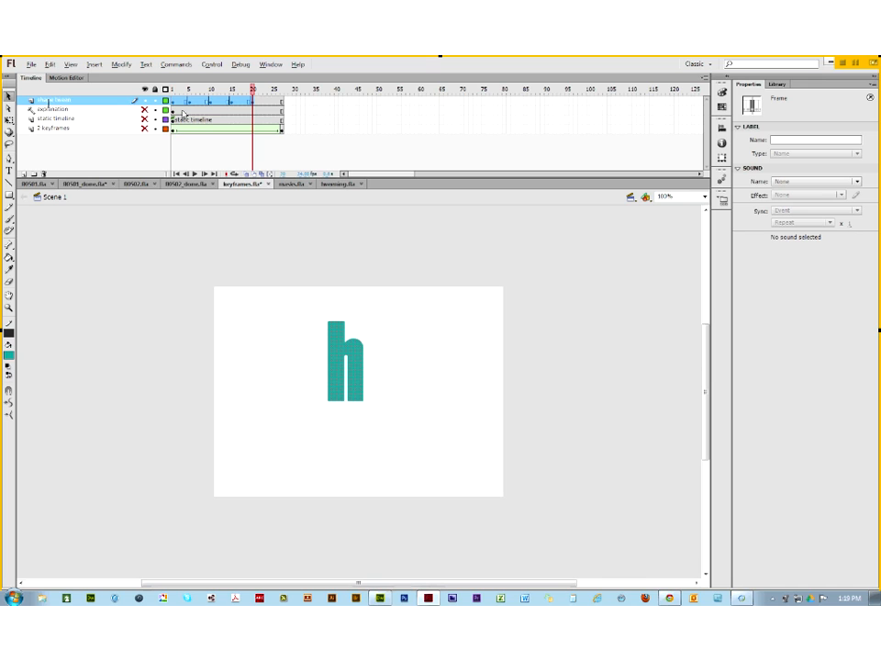
right_click(219, 99)
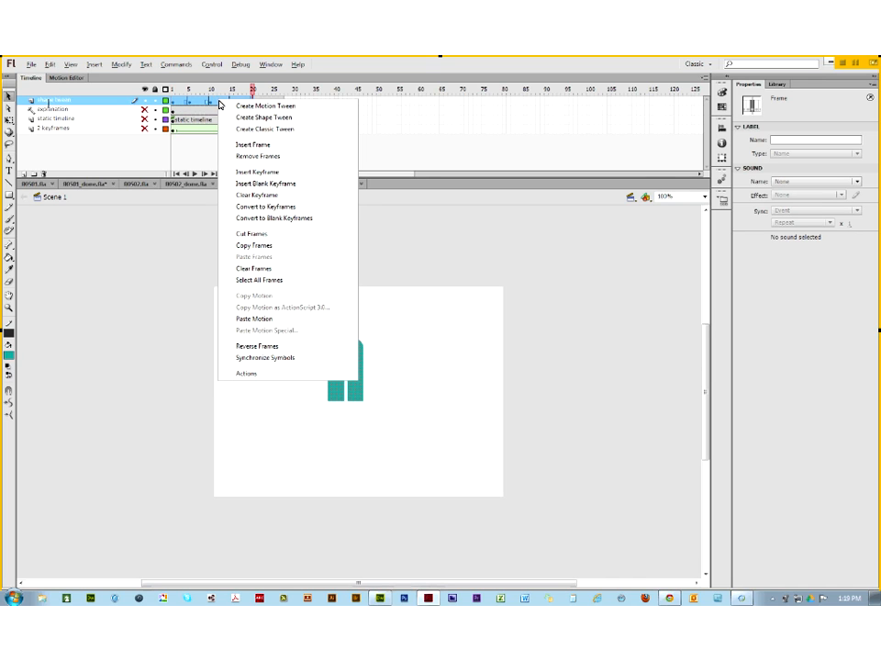
click(240, 117)
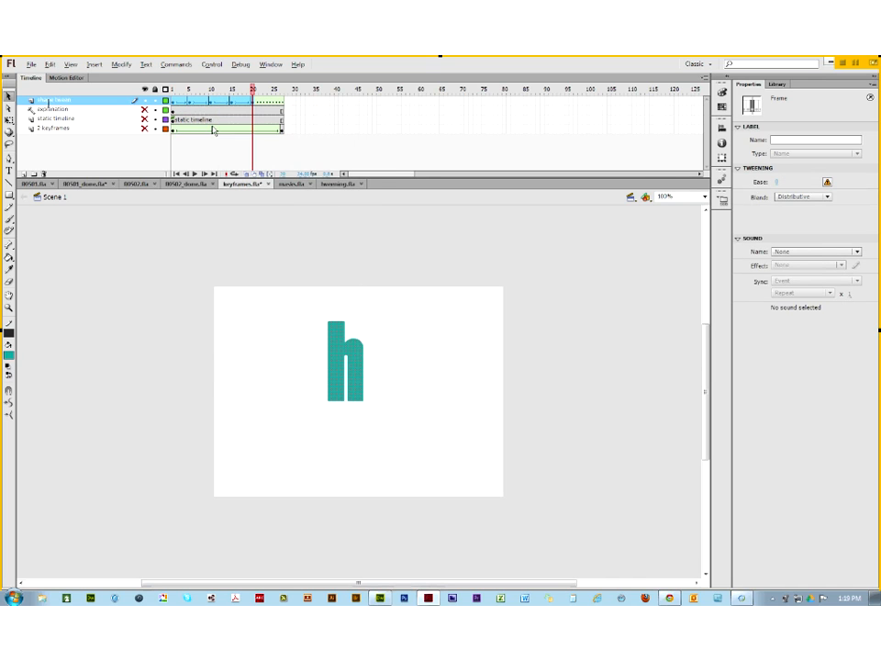
click(267, 107)
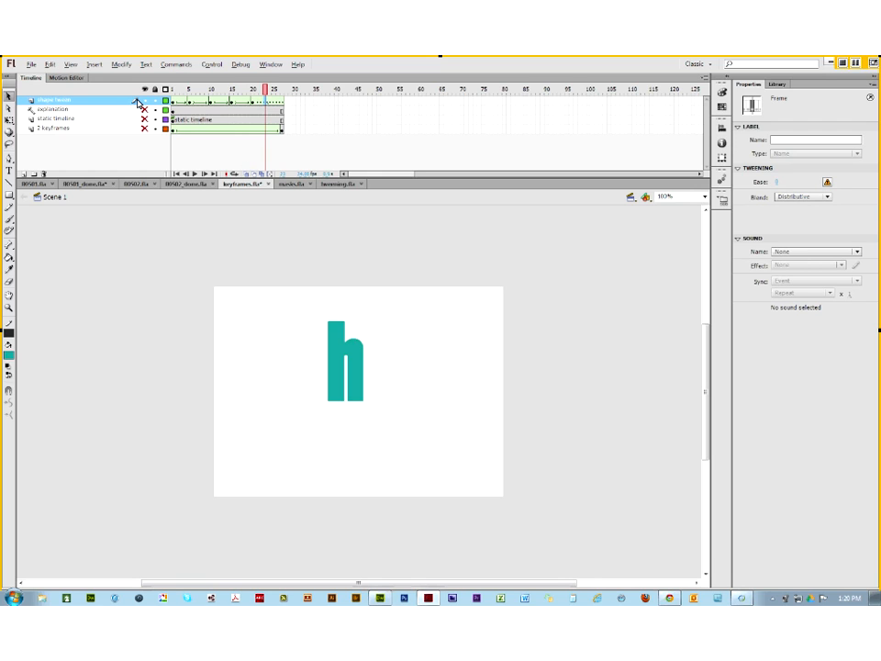
click(172, 89)
drag(172, 89, 252, 96)
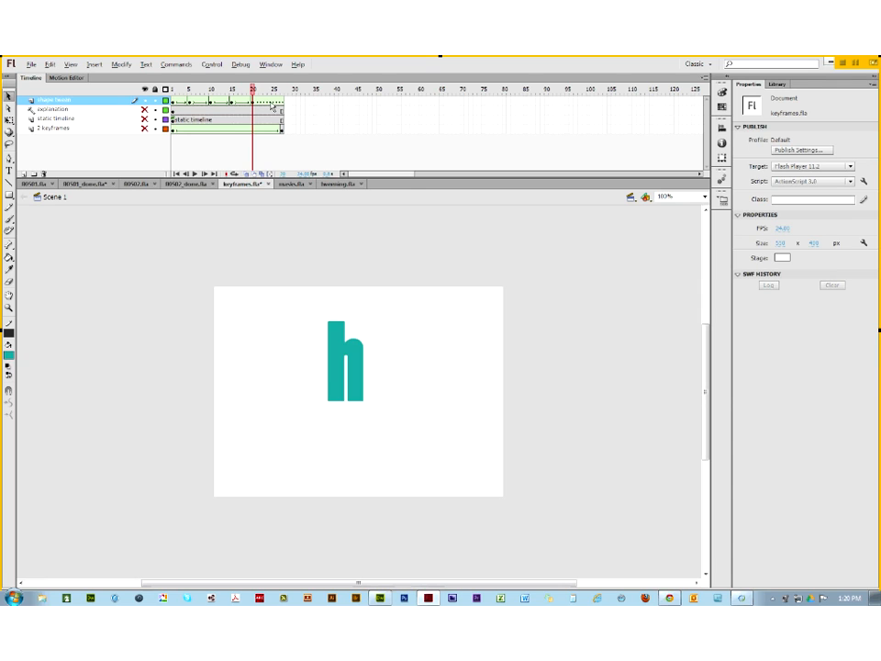
Step: Remove the tween after frame 20 and scrub the morph back from the h
right_click(272, 102)
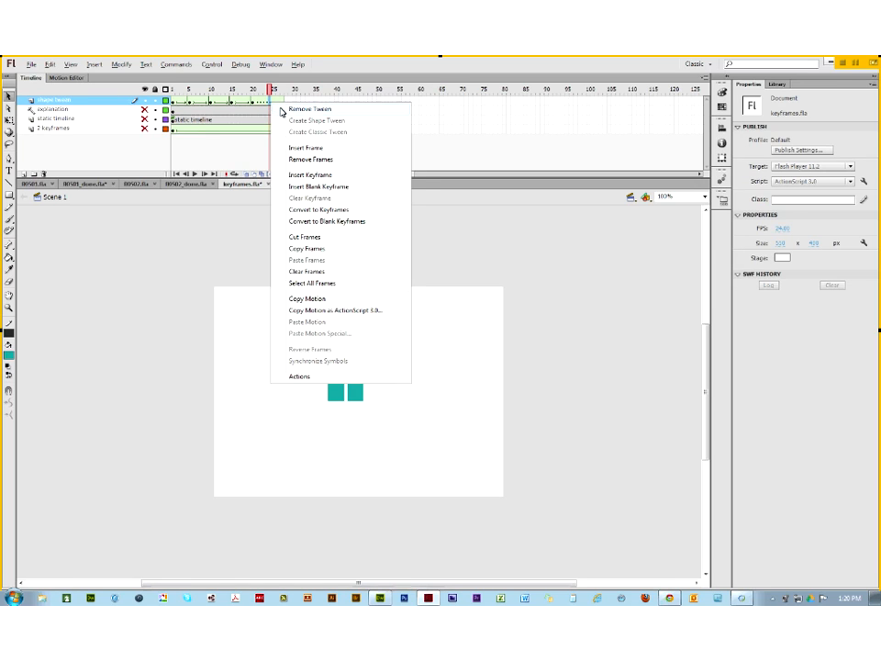
click(282, 111)
click(253, 96)
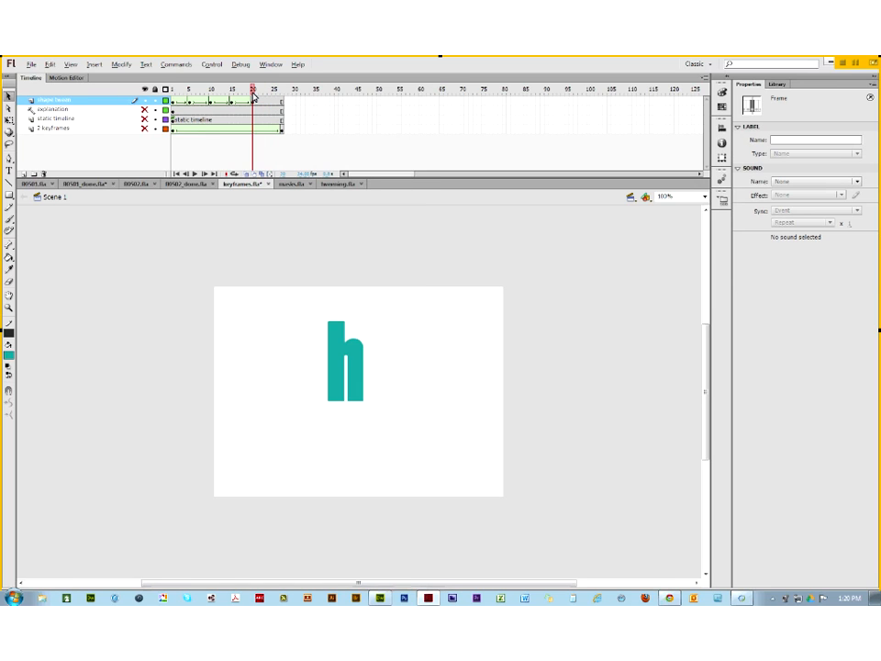
drag(254, 96, 171, 96)
click(253, 101)
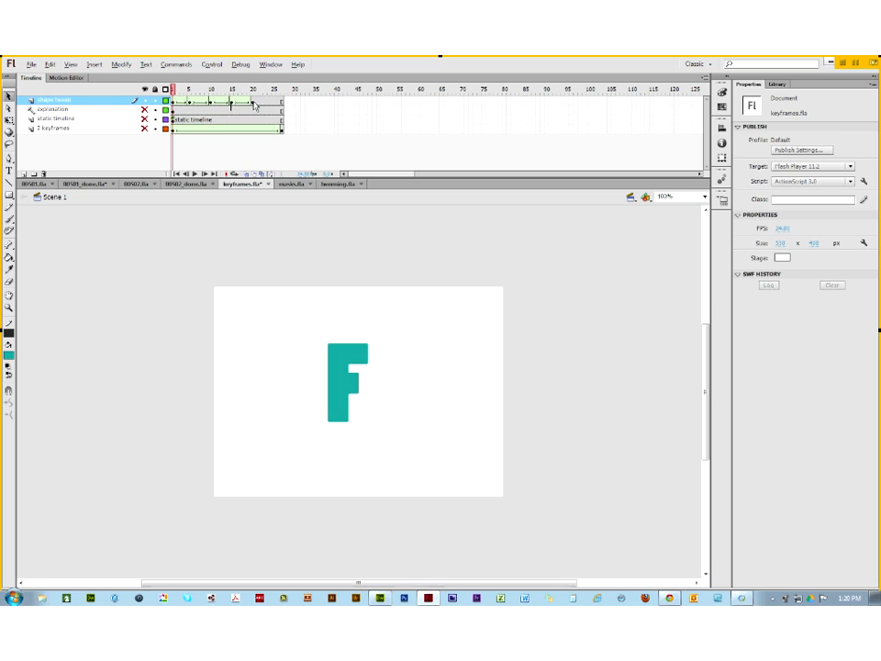
Step: Unhide the 2 keyframes and explanation layers while scrubbing, and save the document with Ctrl+S
mouse_move(173, 89)
mouse_down()
mouse_move(275, 91)
mouse_move(161, 92)
mouse_up()
click(144, 128)
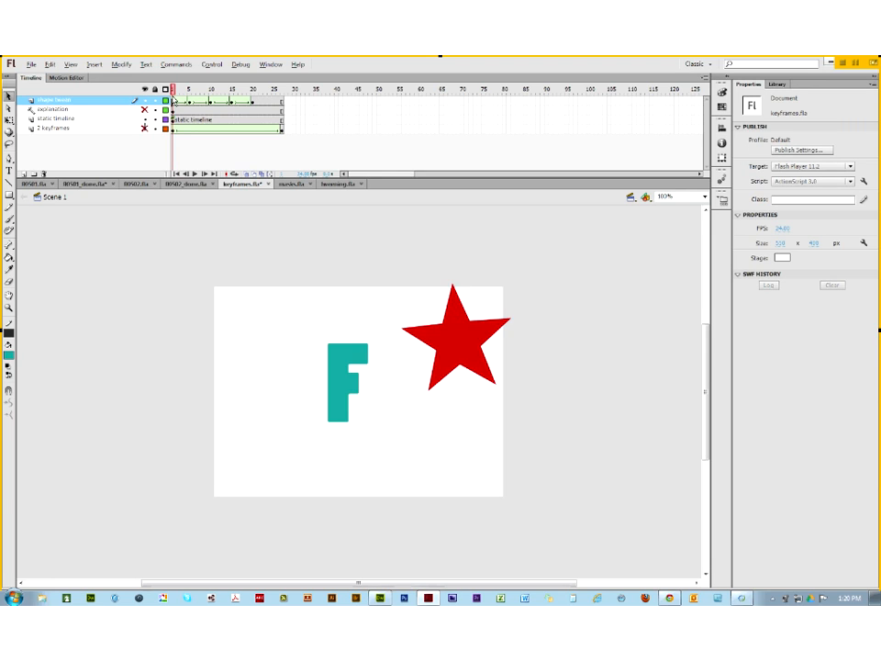
drag(175, 91, 161, 116)
key(ctrl+s)
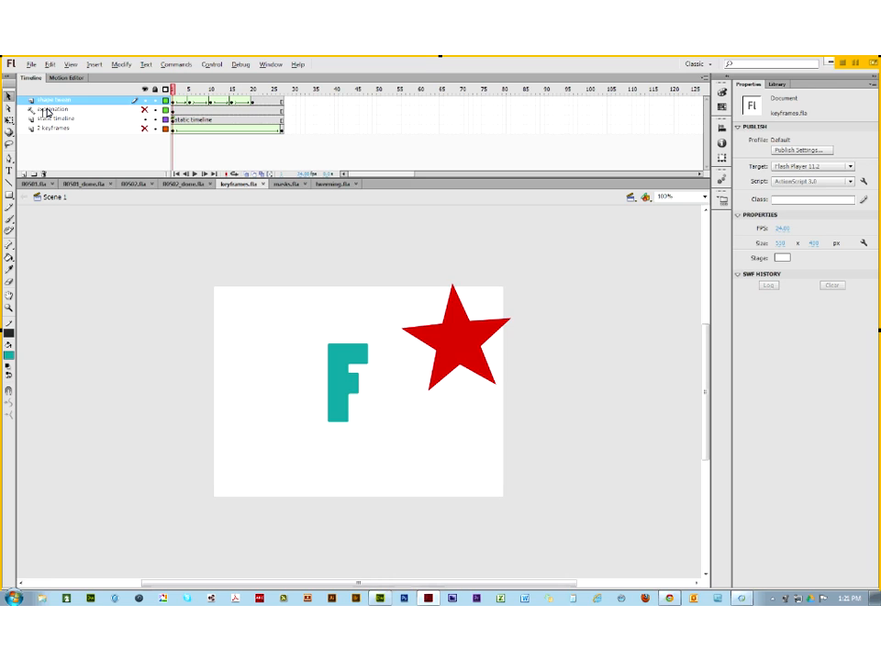
click(144, 110)
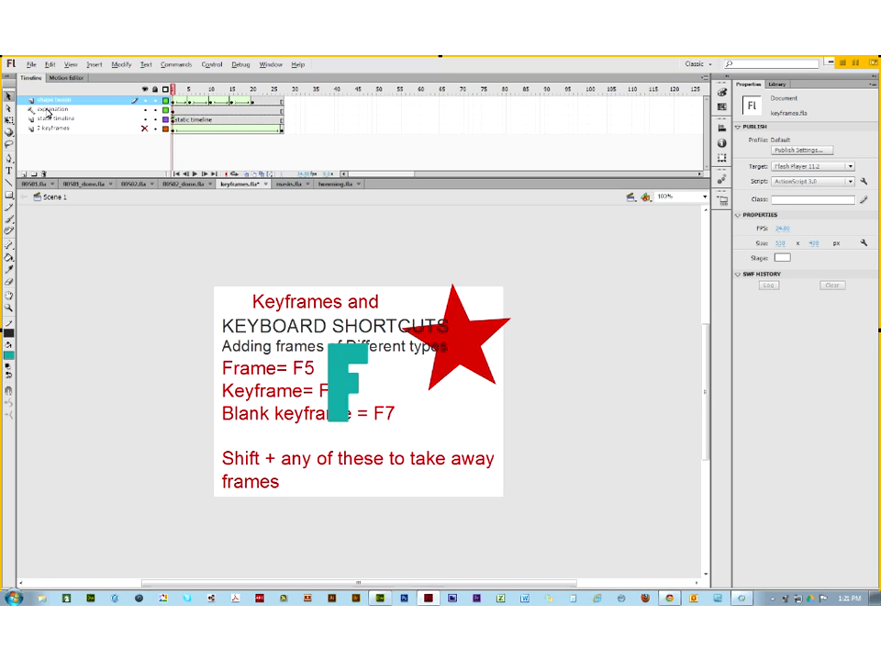
Step: Dismiss the explanation layer's context menu, then close the keyframes.fla tab to trigger the save prompt
right_click(58, 109)
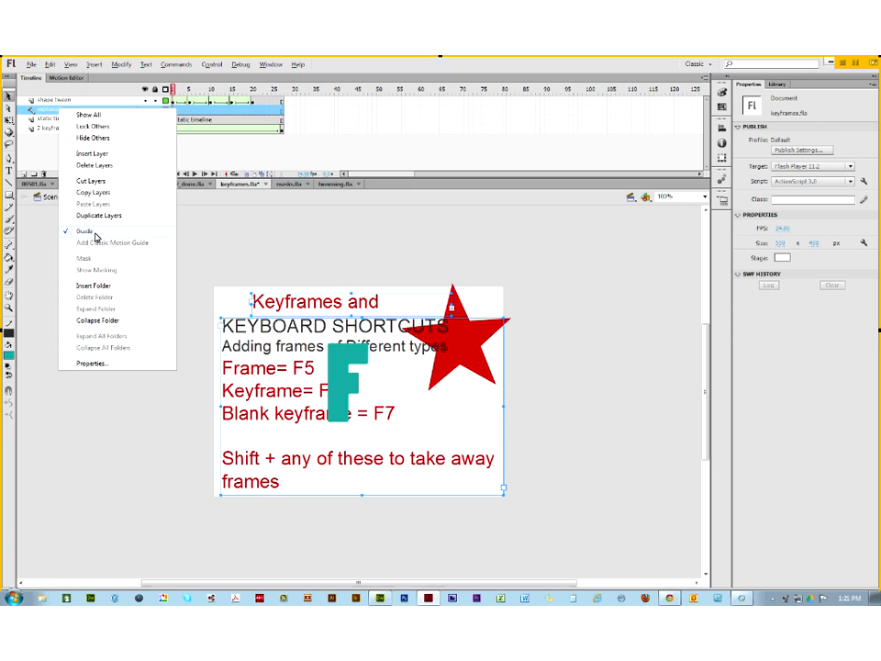
click(42, 220)
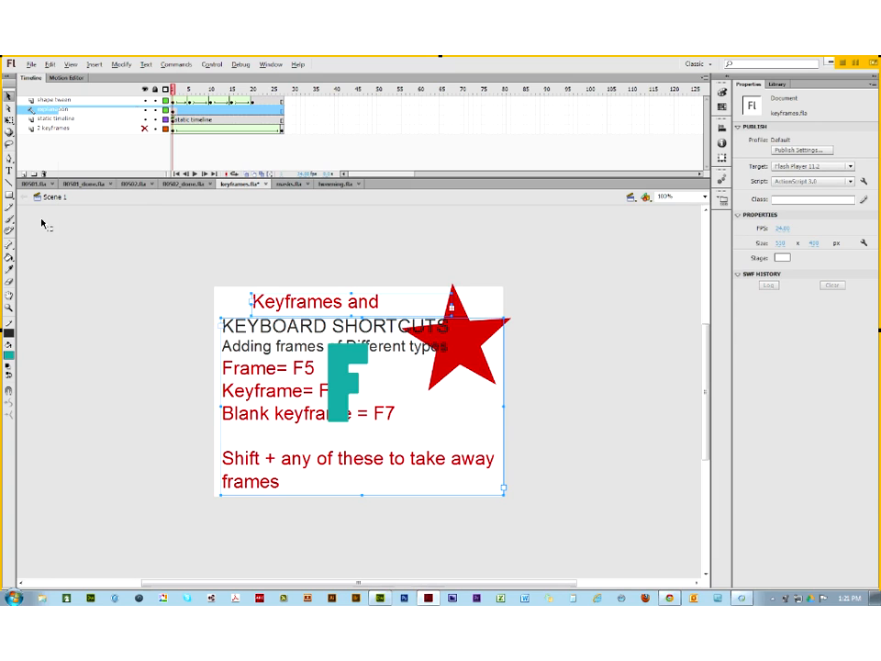
click(85, 111)
click(145, 111)
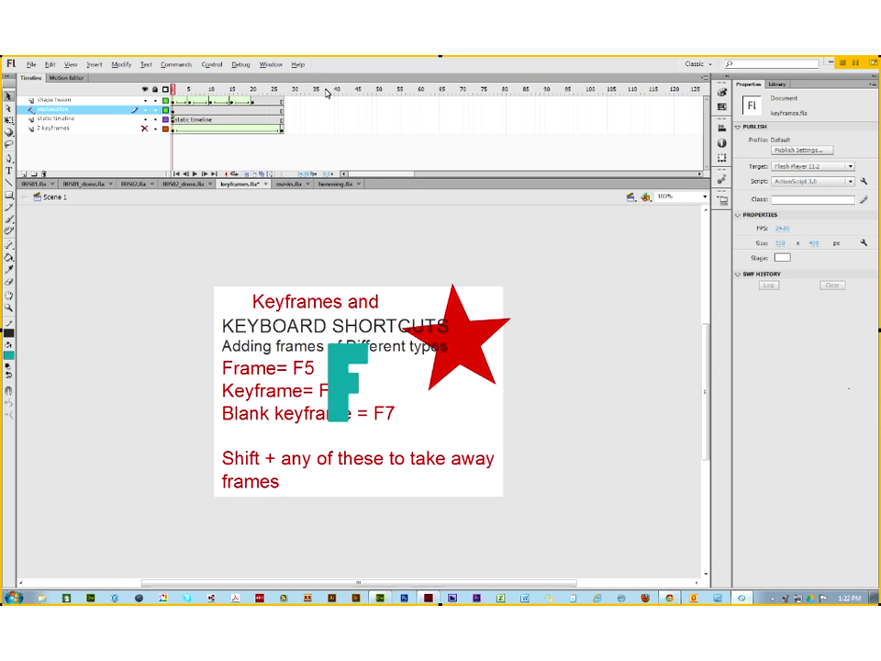
click(266, 184)
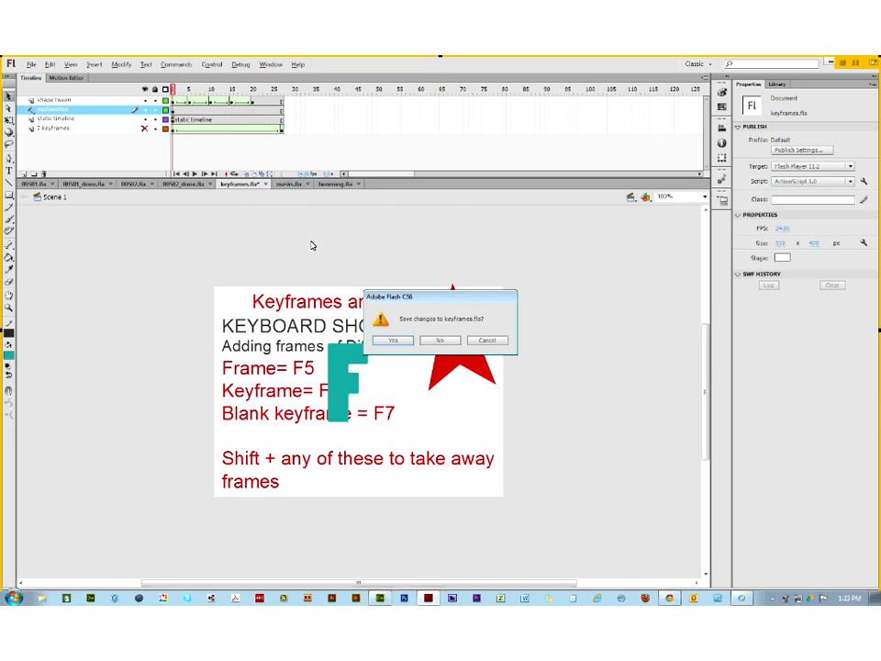
Step: Save keyframes.fla as it closes, returning to the 00501_done.fla airplane animation
click(397, 342)
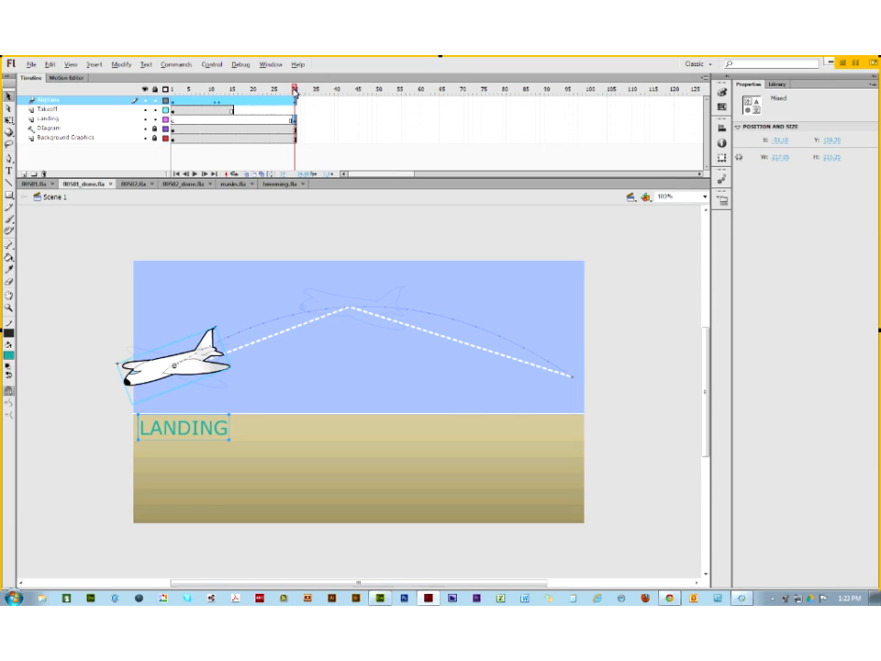
click(172, 104)
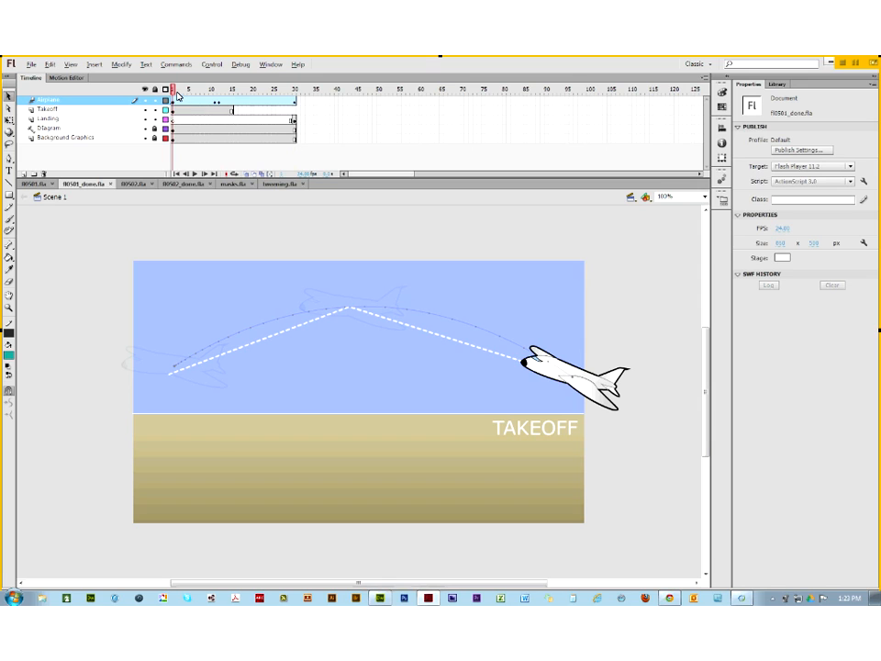
drag(178, 92, 242, 107)
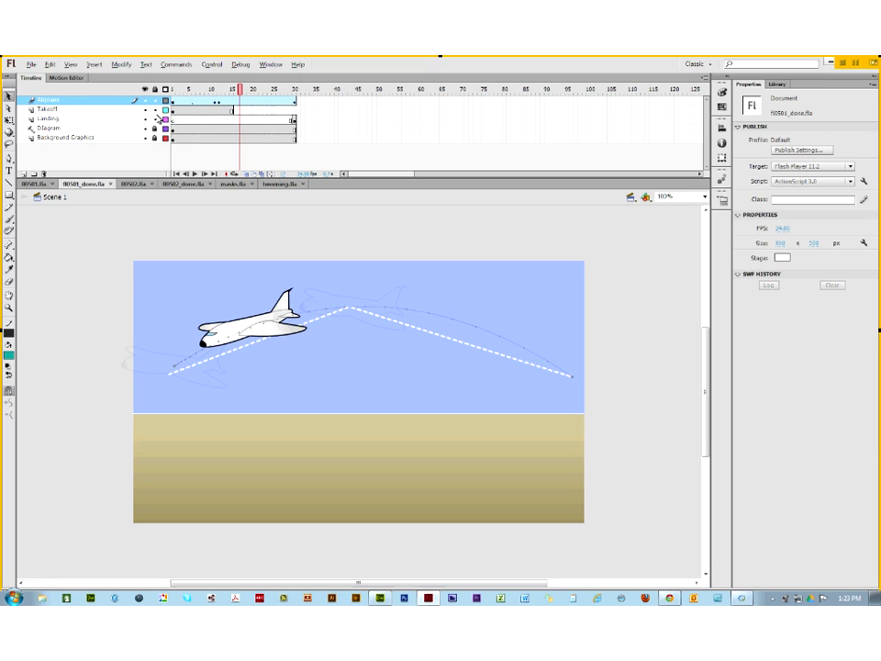
click(171, 110)
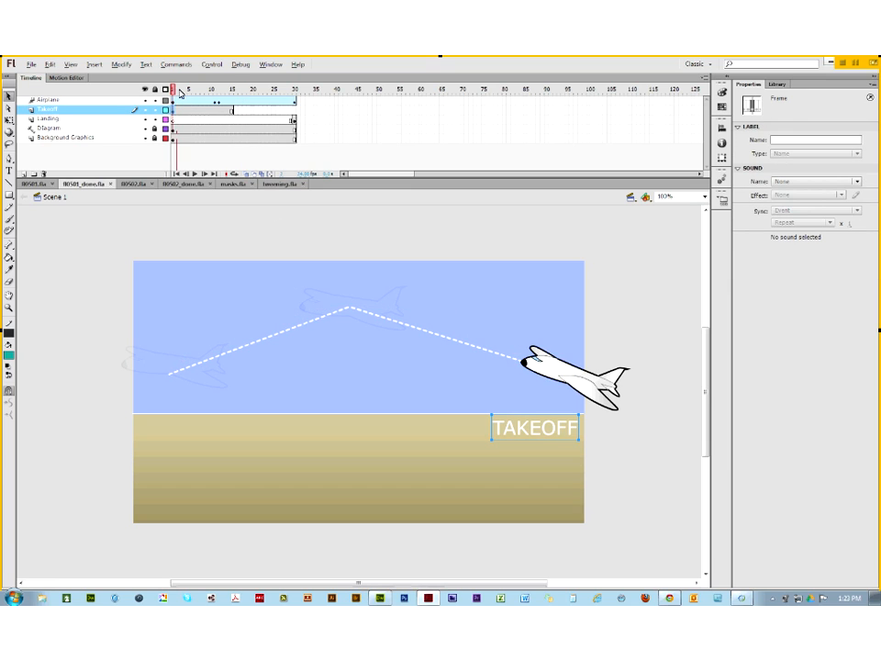
click(228, 101)
drag(229, 97, 190, 102)
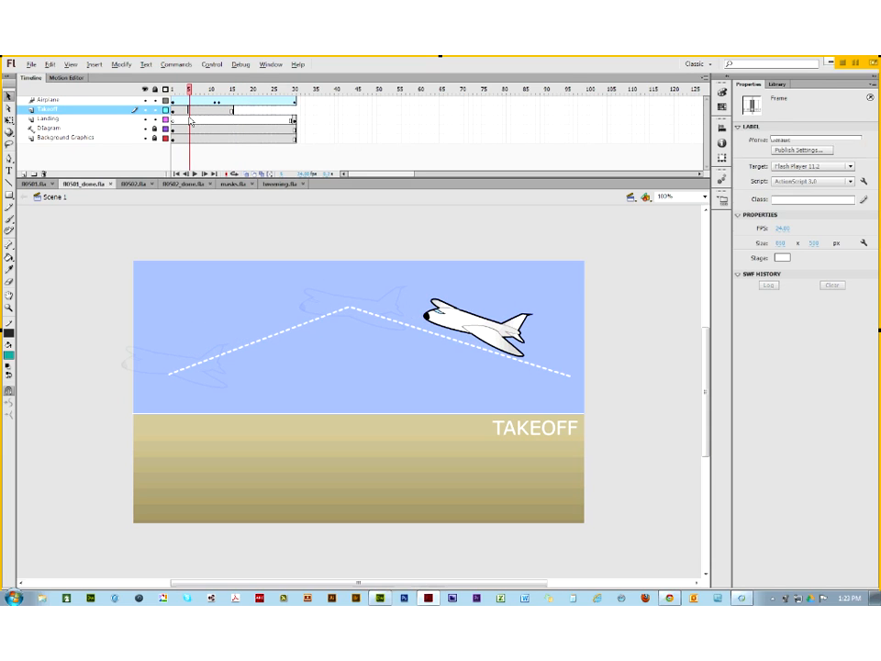
click(172, 110)
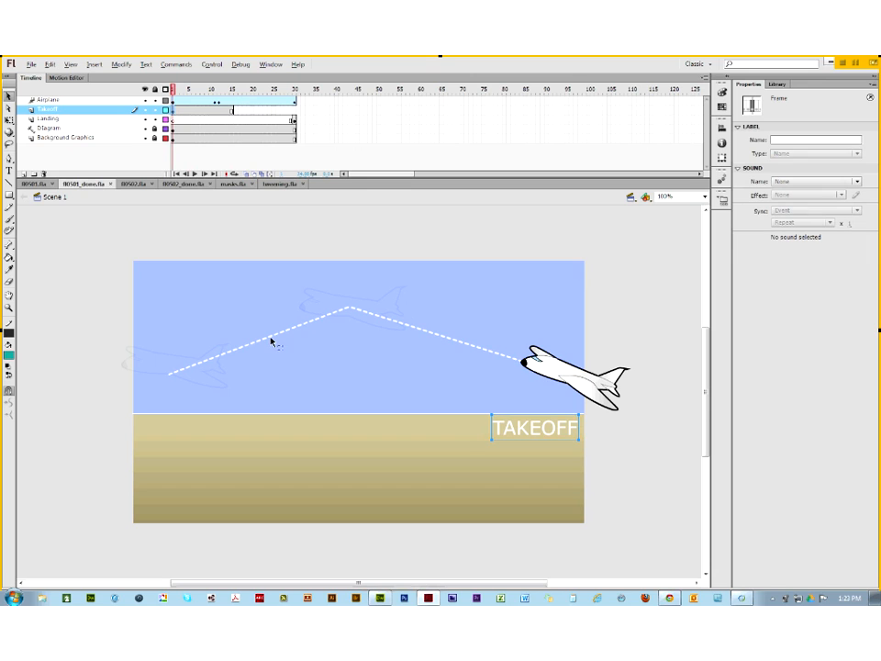
click(202, 112)
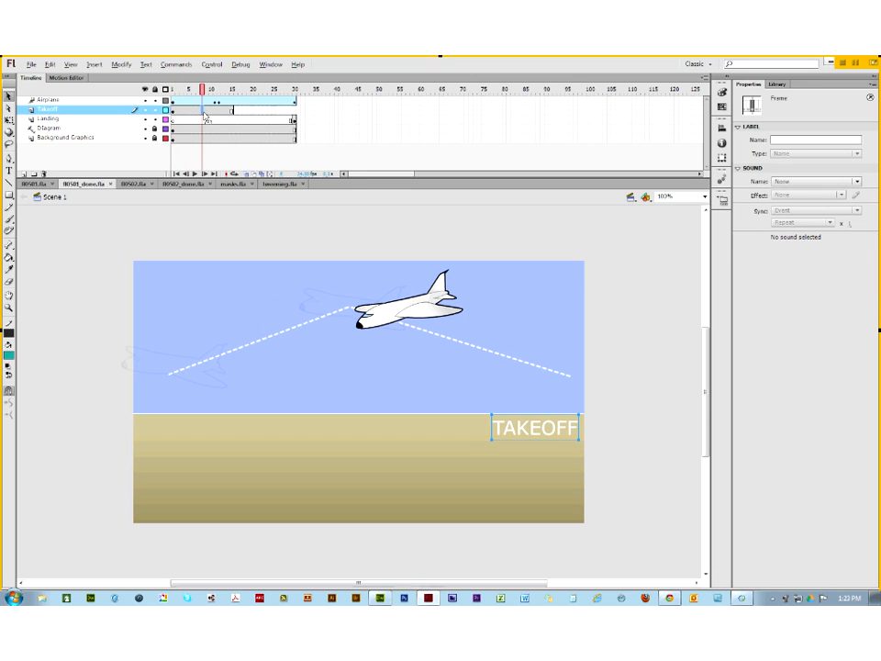
Step: Blank the TAKEOFF label at frame 8, then restore it from frame 16 through frame 20
key(F7)
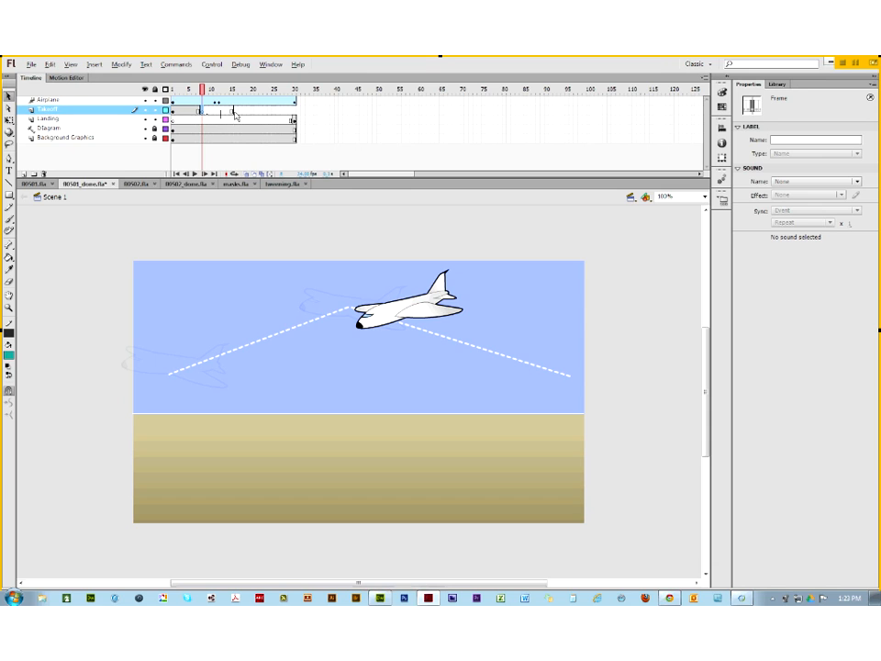
click(235, 115)
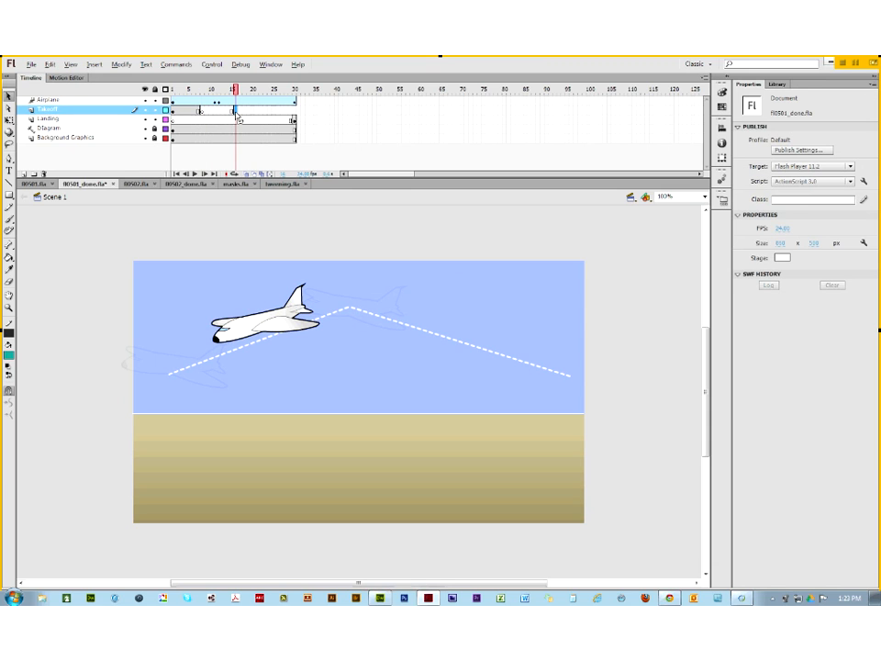
click(236, 116)
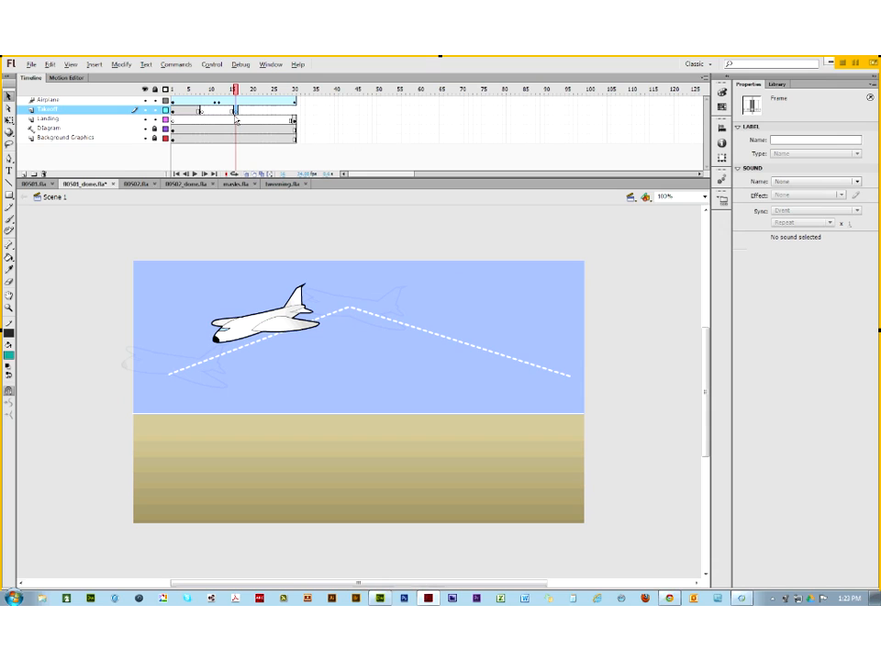
key(ctrl+shift+v)
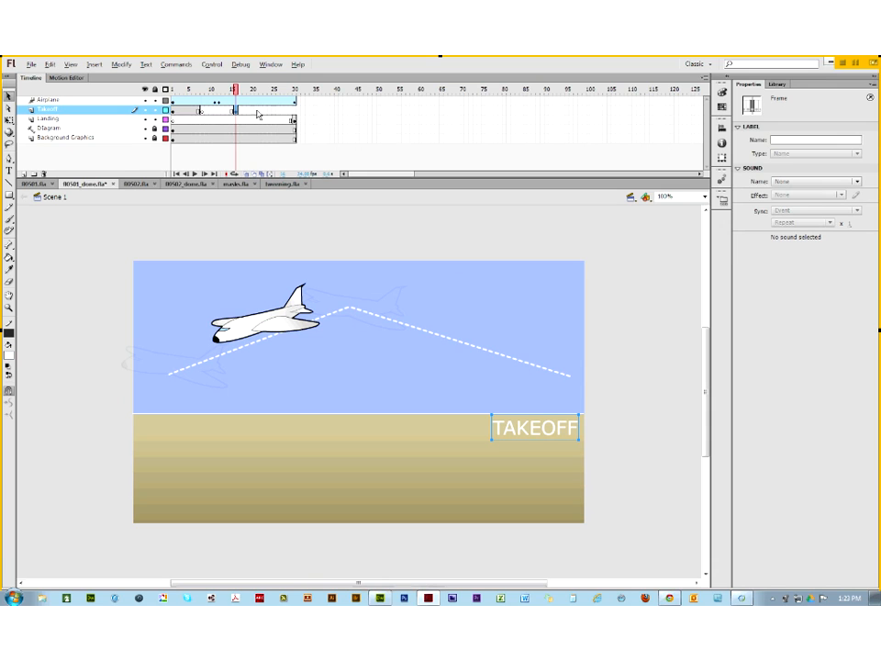
click(257, 116)
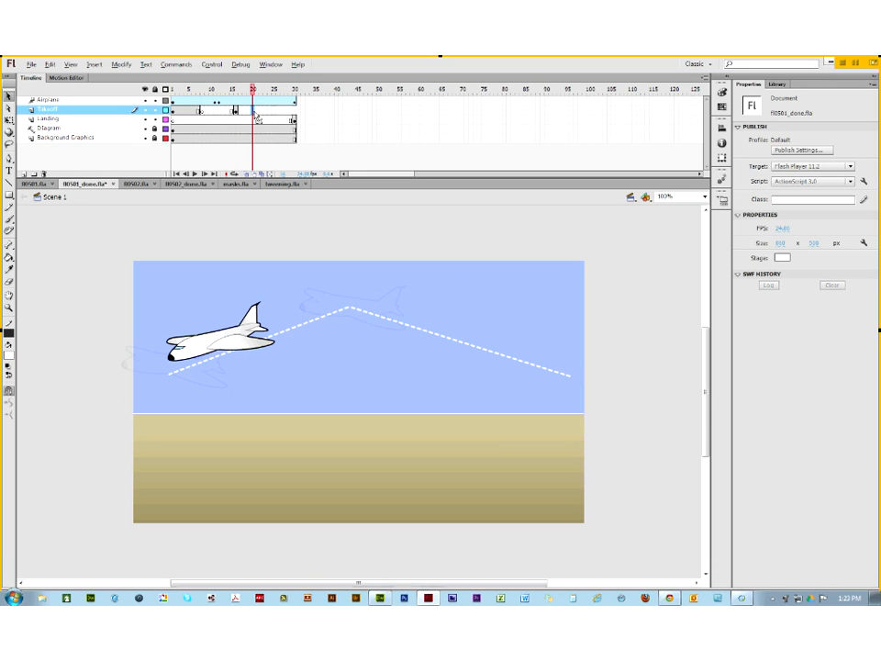
key(F5)
Step: Alternate blank and TAKEOFF-label keyframes on the Takeoff layer from frame 21 to frame 30
click(258, 113)
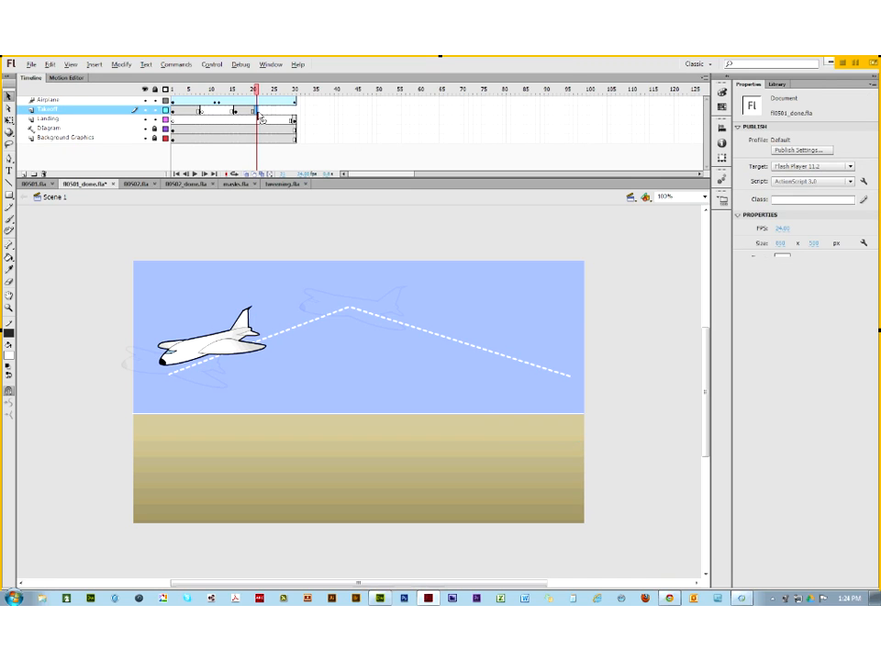
drag(259, 113, 276, 116)
click(277, 115)
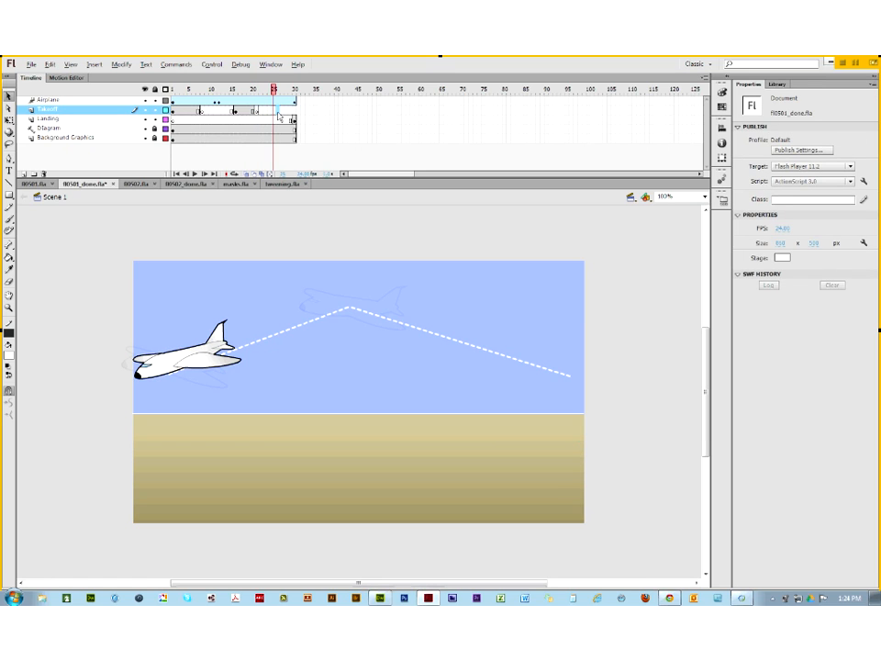
click(280, 116)
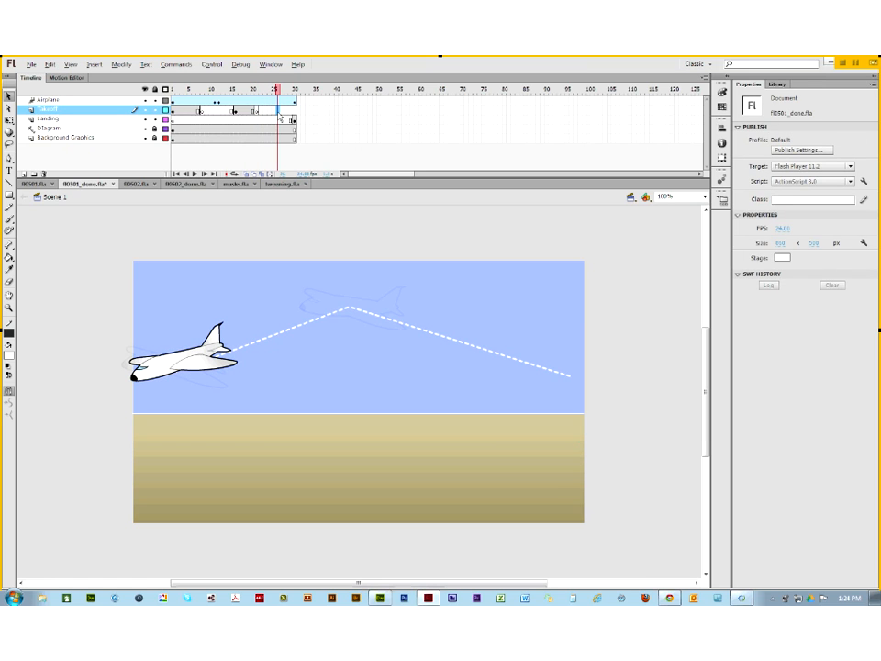
click(281, 114)
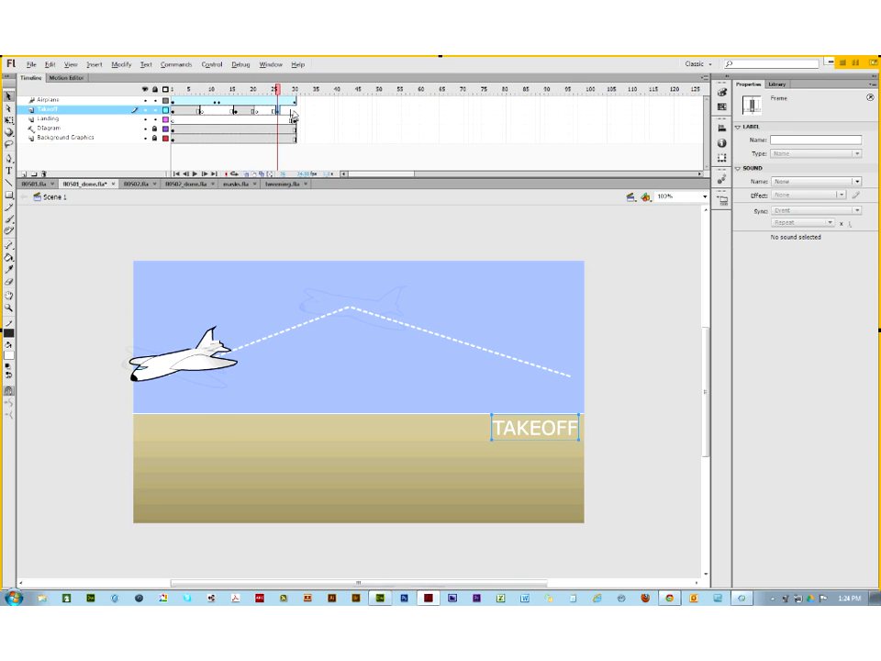
click(295, 119)
click(295, 120)
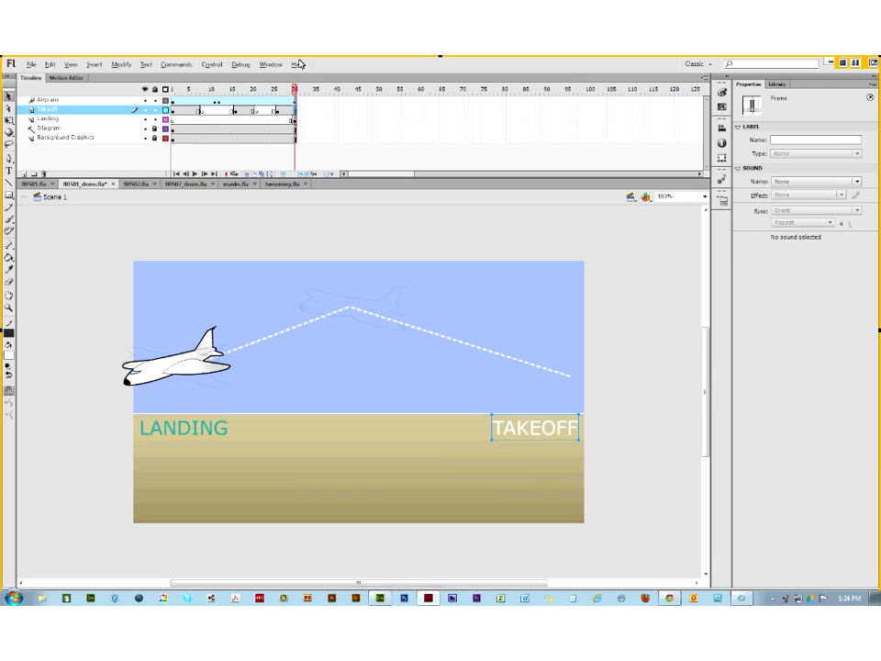
Step: Set the Takeoff layer's height to 200% in Layer Properties, then rewind the playhead to frame 1
right_click(41, 113)
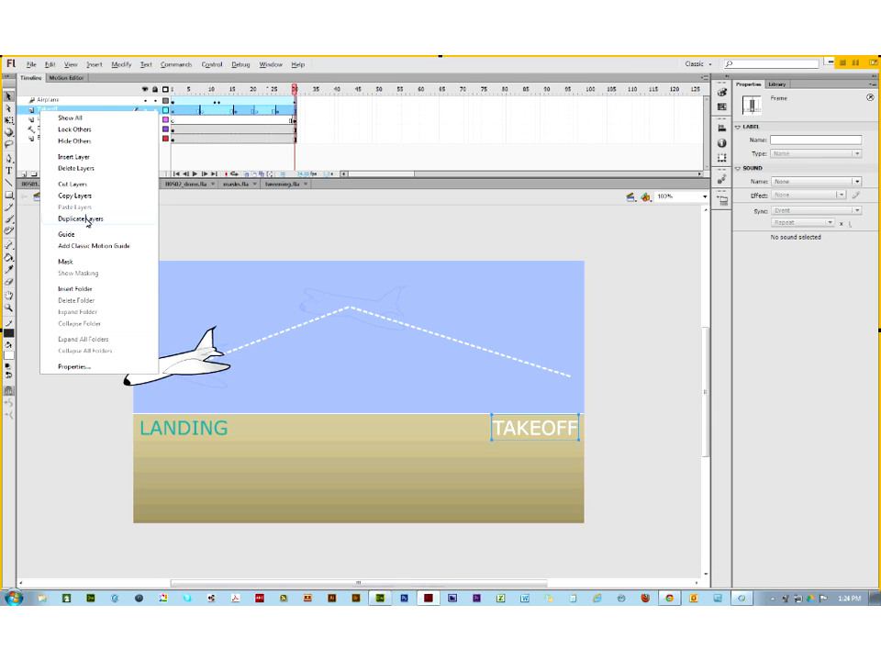
click(74, 366)
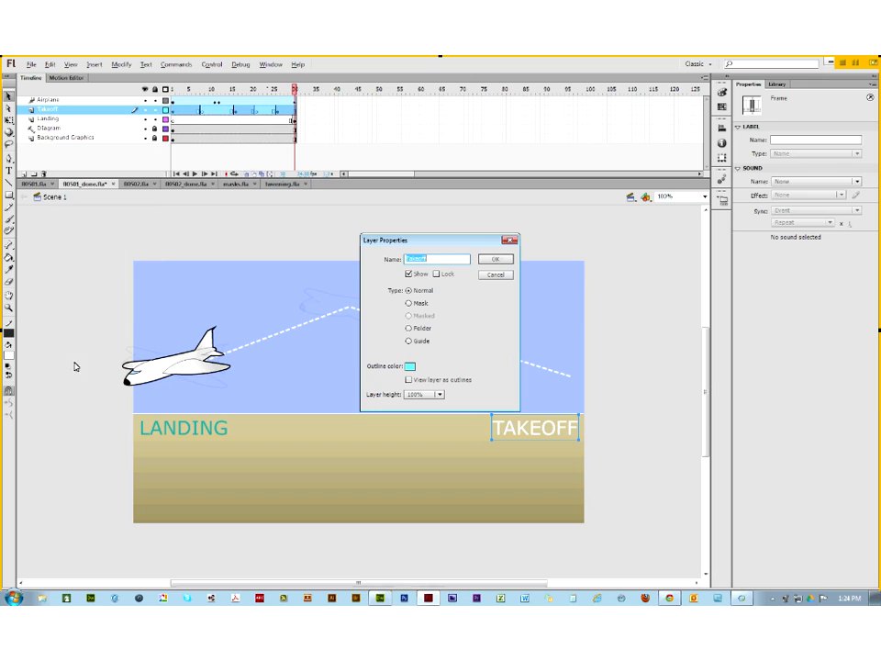
click(431, 395)
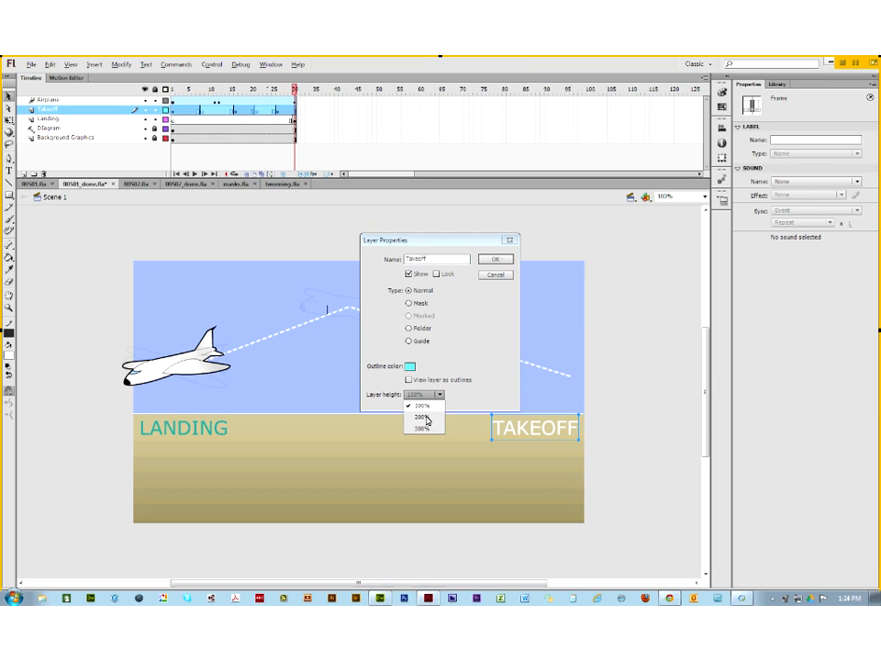
click(422, 415)
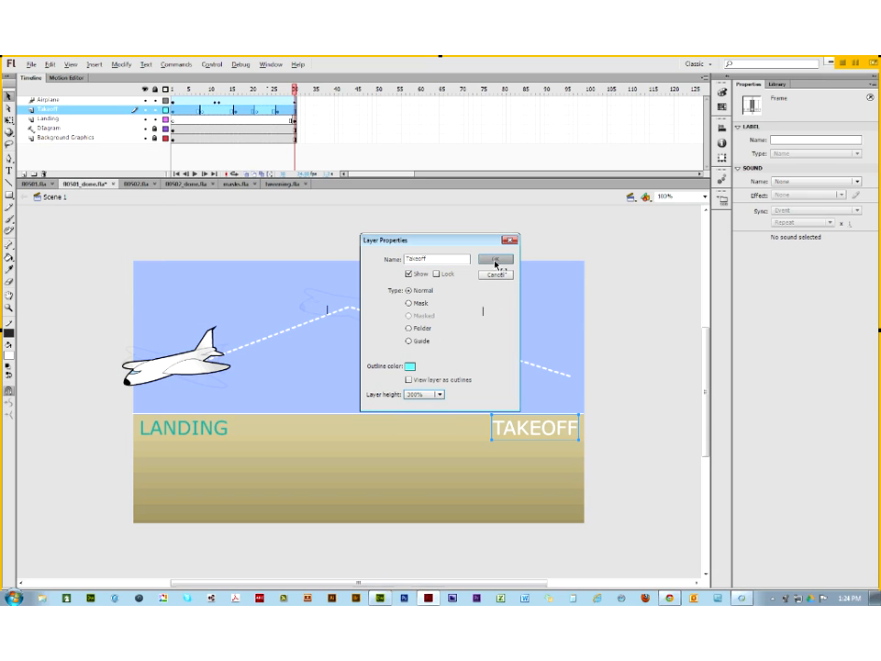
click(496, 259)
drag(294, 89, 159, 100)
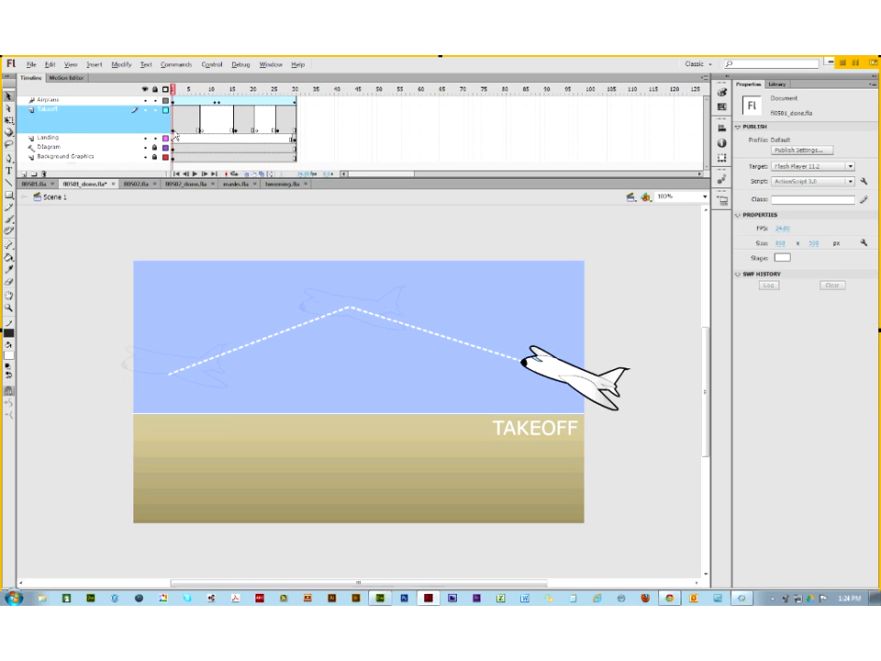
click(190, 104)
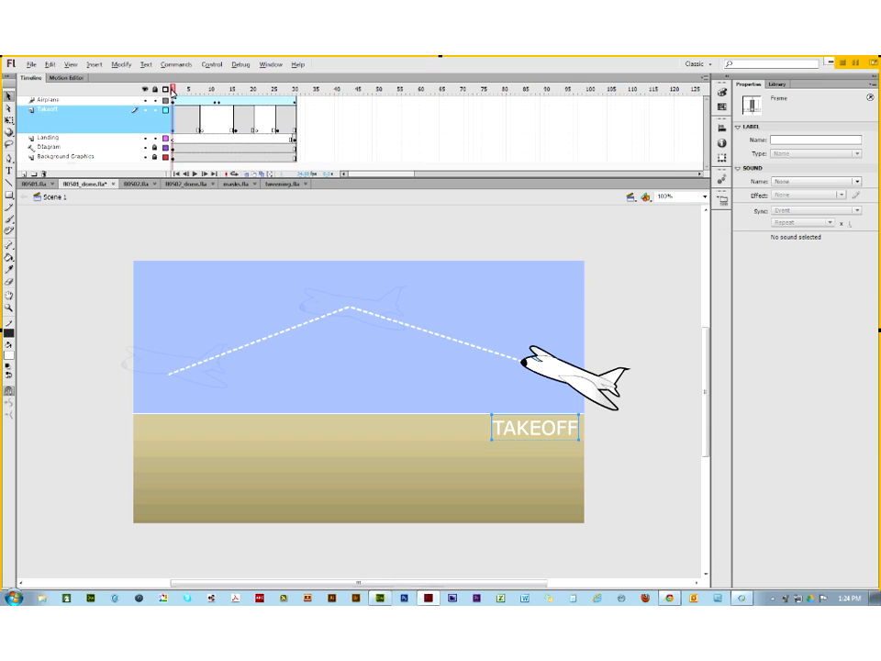
drag(172, 92, 204, 90)
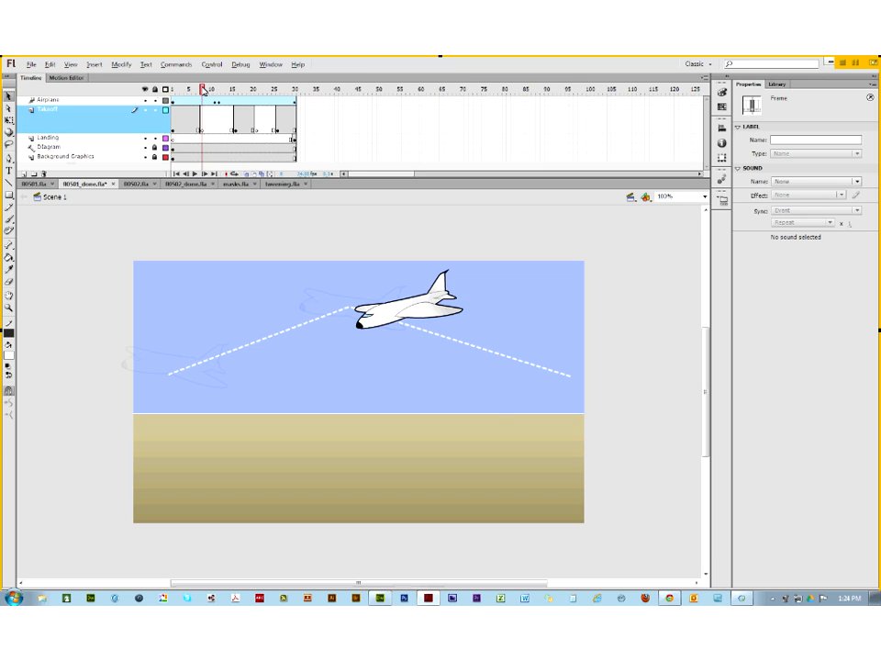
drag(203, 90, 260, 95)
drag(282, 100, 137, 100)
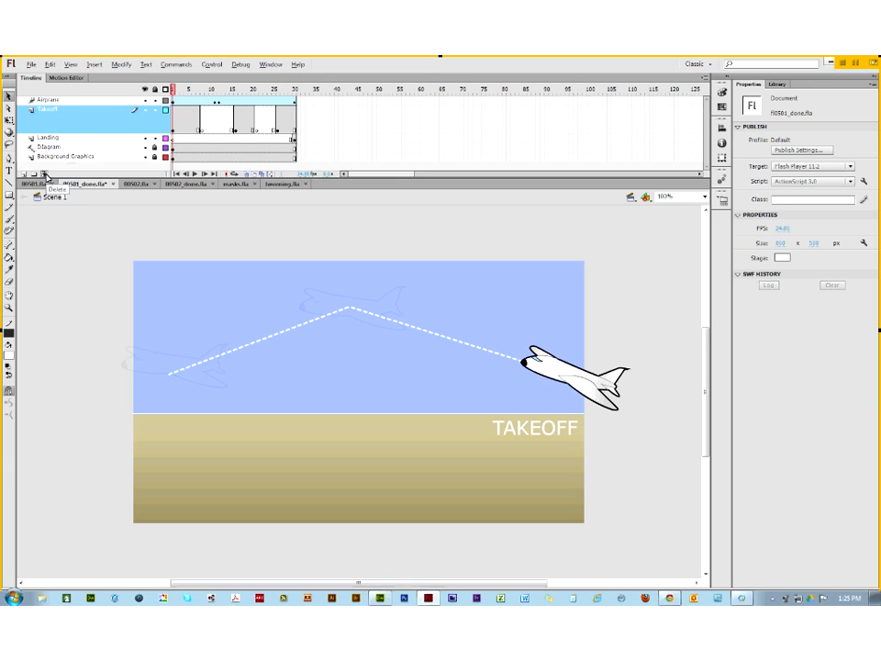
Step: Scrub the takeoff animation from frame 8 to about frame 28, then bring Chrome's assignments page forward
click(175, 134)
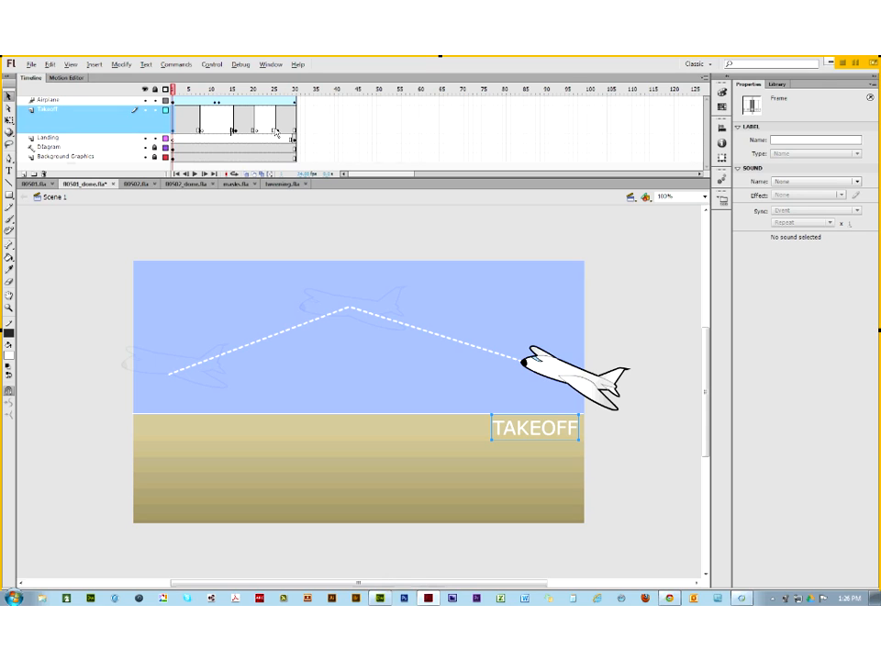
click(204, 134)
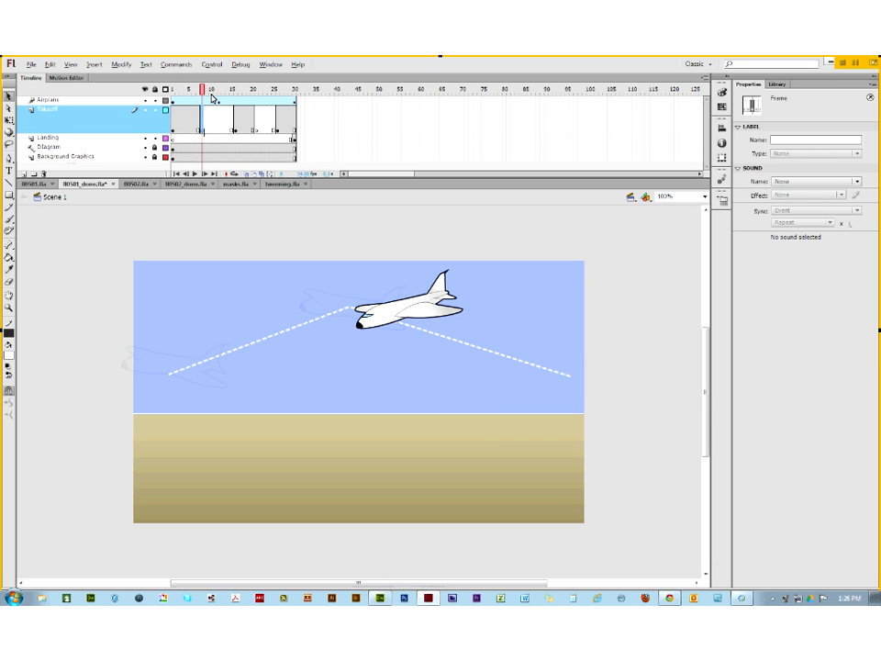
drag(203, 94, 285, 94)
click(219, 246)
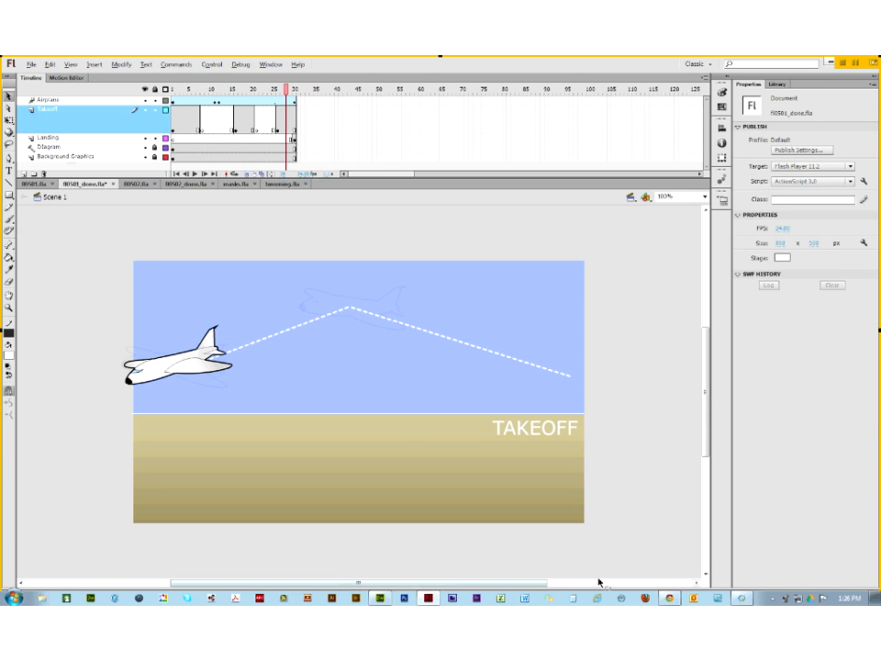
click(669, 600)
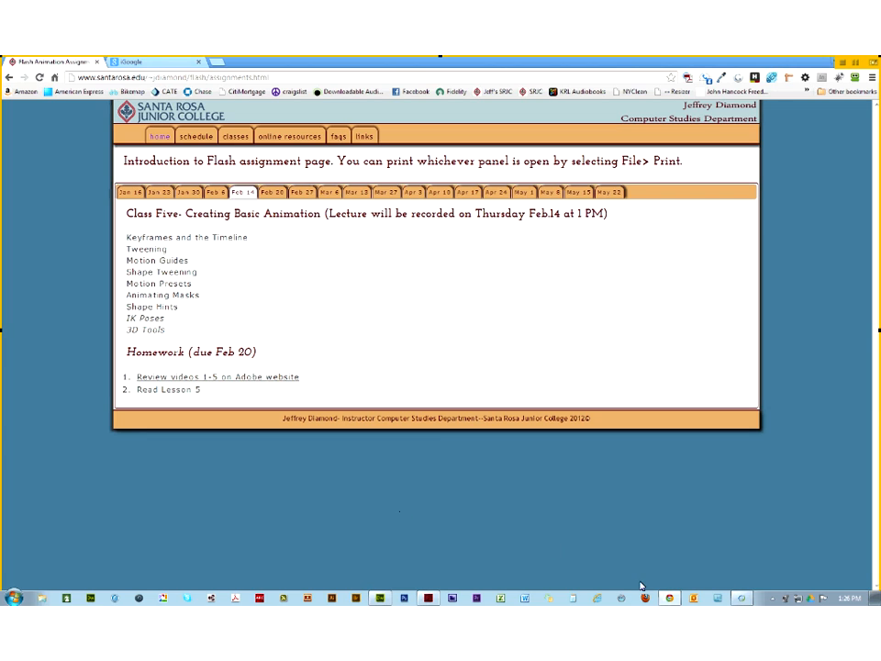
Step: Switch from Chrome's assignments page back to the Flash airplane animation file
mouse_move(670, 598)
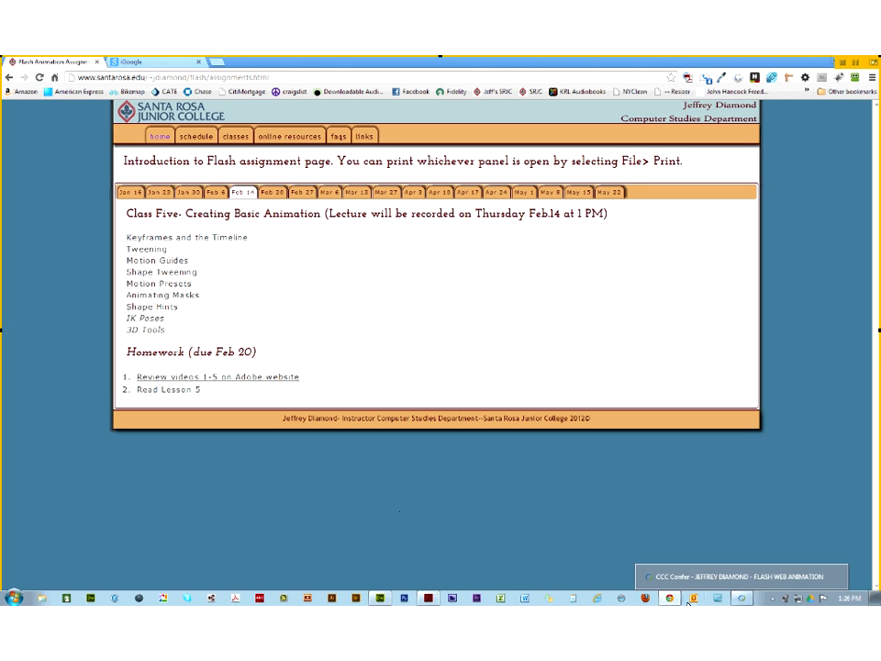
mouse_move(434, 599)
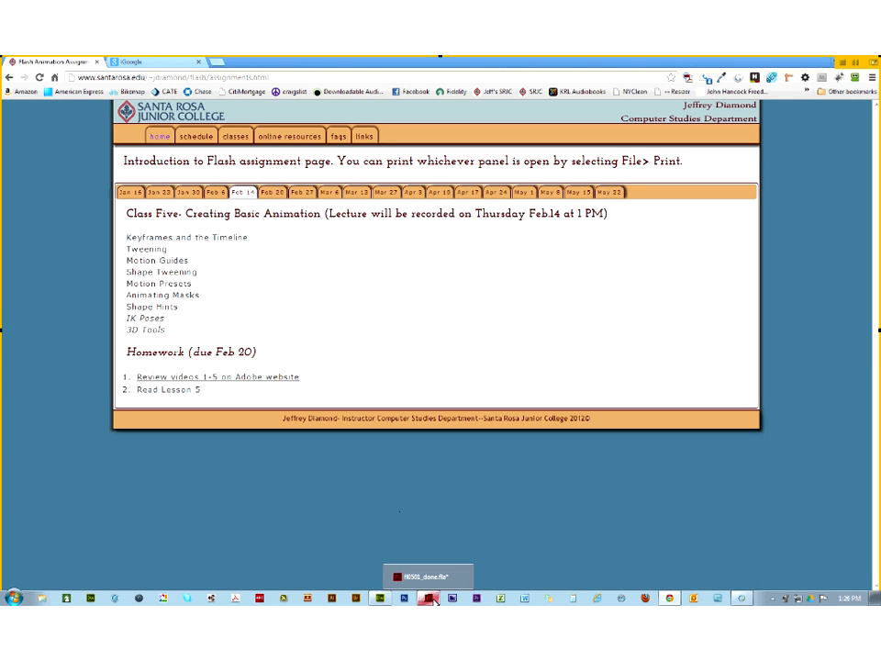
click(435, 600)
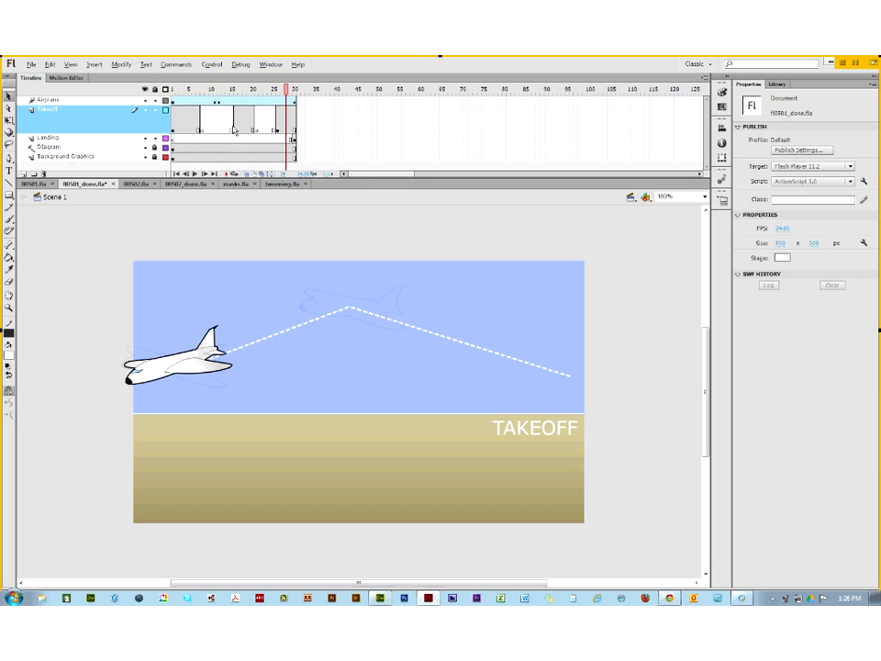
Step: Switch to f0502_done.fla and back, then play the f0501_done.fla animation through frame 30
click(188, 184)
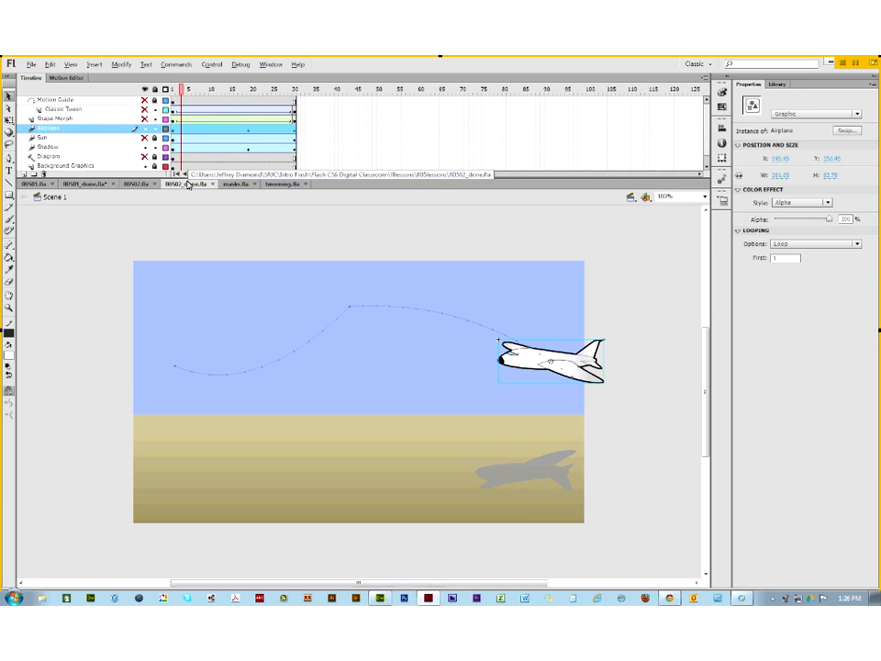
click(78, 187)
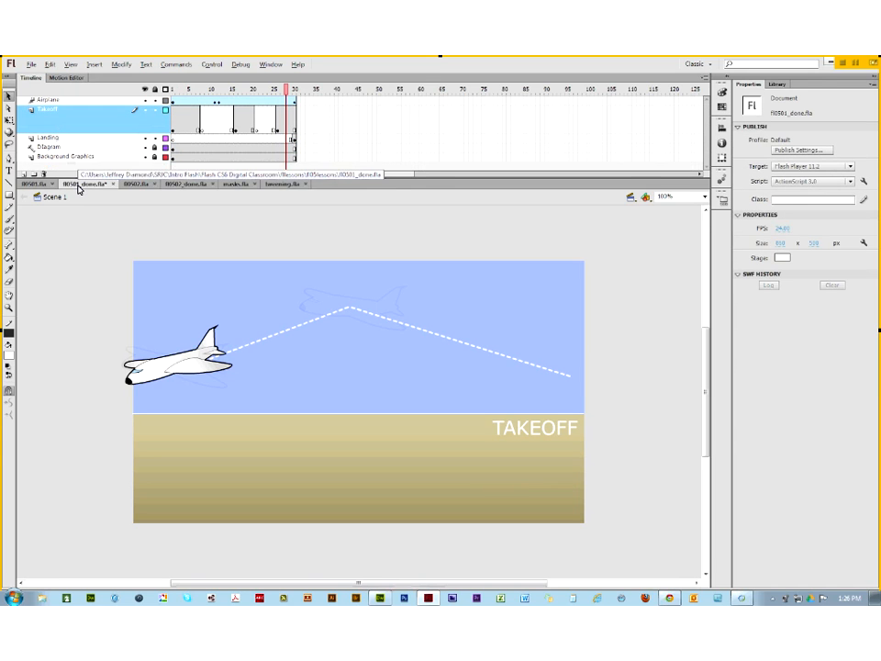
click(78, 128)
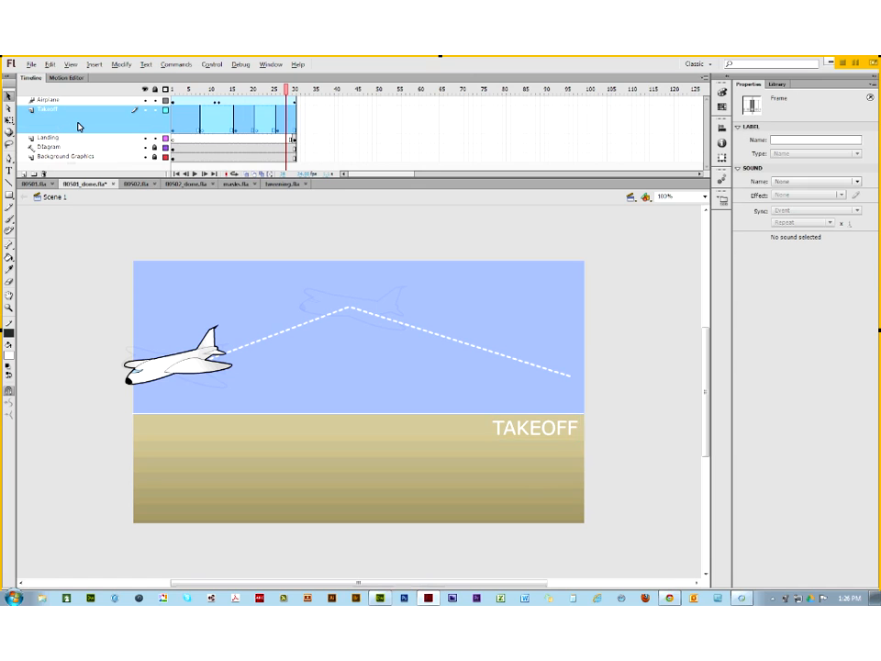
key(Return)
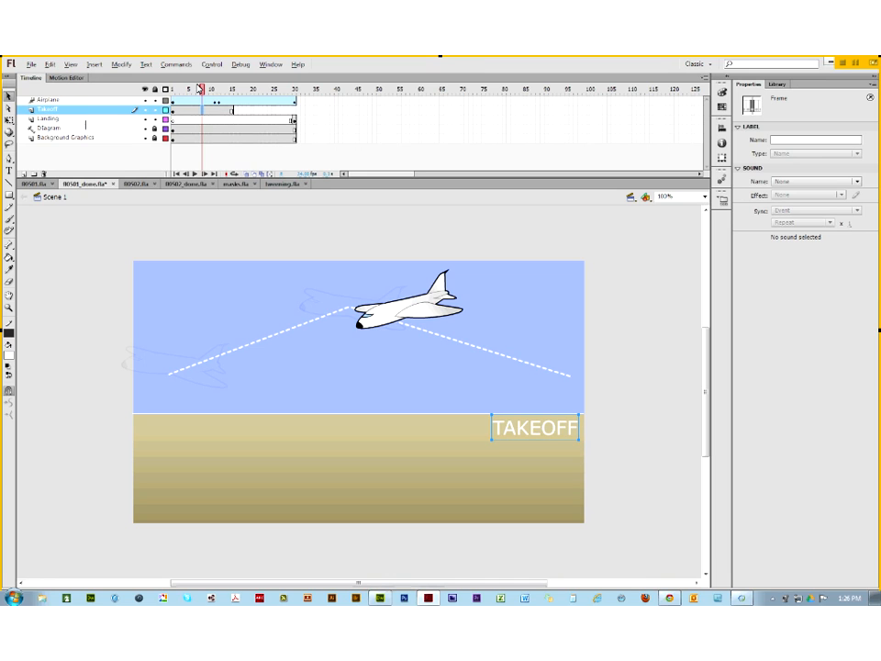
Step: Return to frame 1, clear the frame selection, and bring up the Airplane layer's options
click(168, 89)
click(173, 145)
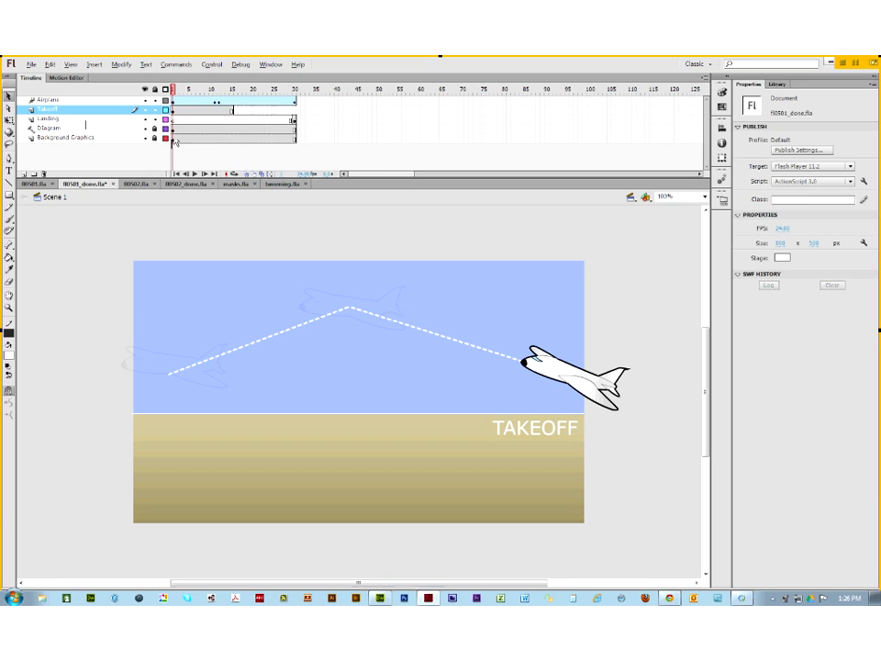
click(79, 103)
right_click(80, 103)
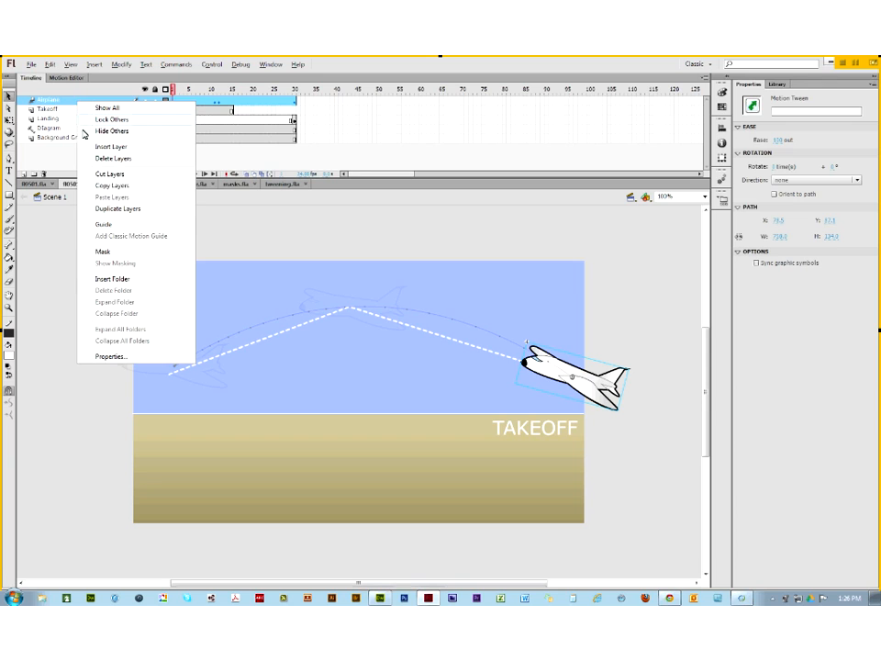
Step: Set the Airplane layer's height to 200% in Layer Properties and confirm it
click(110, 356)
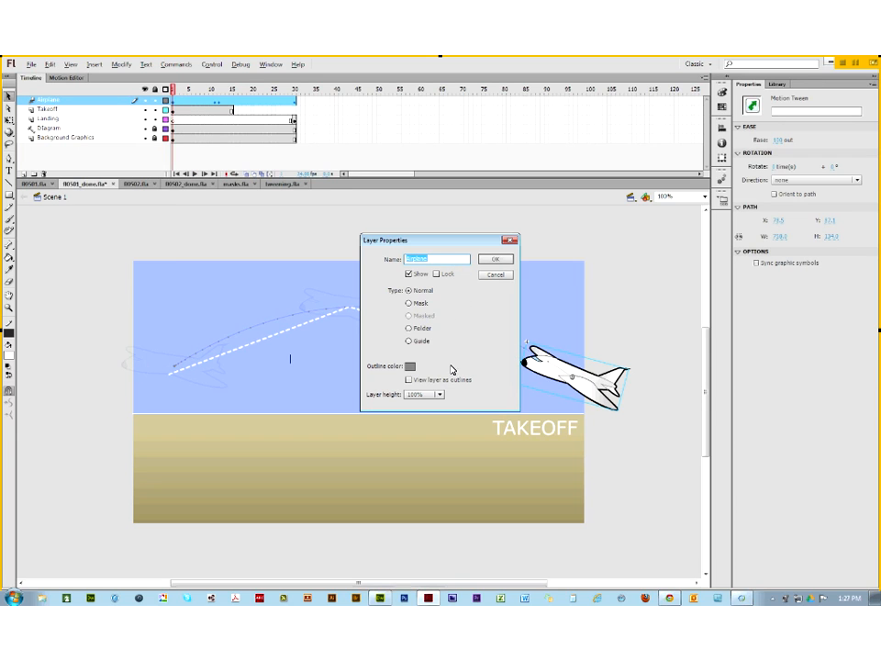
click(427, 394)
click(421, 420)
click(496, 258)
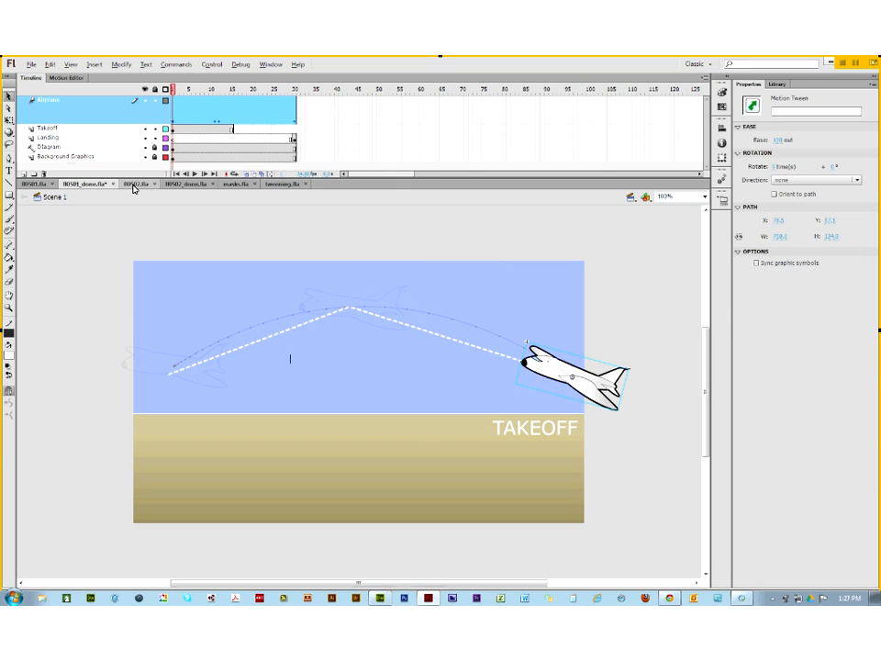
click(195, 98)
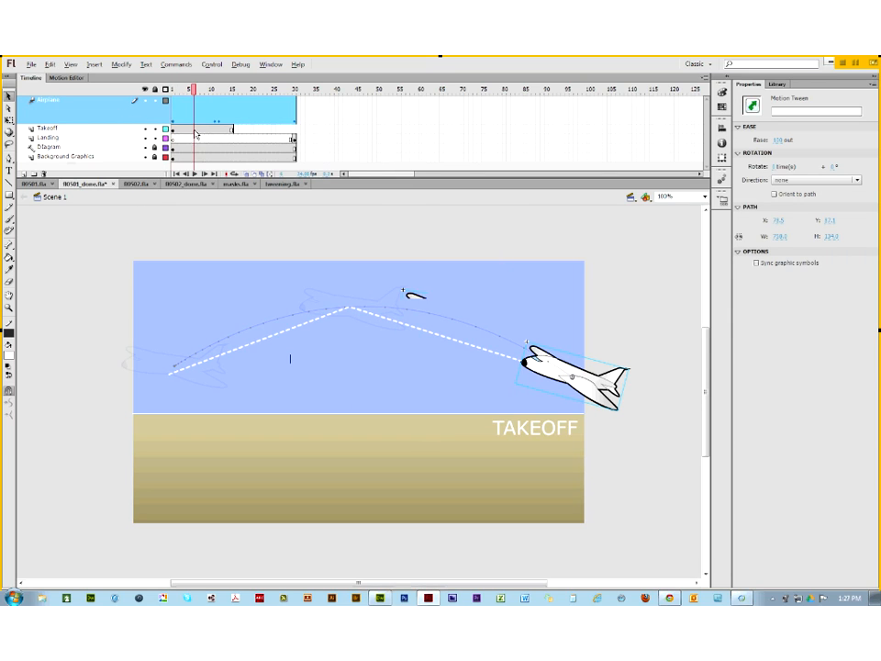
click(202, 157)
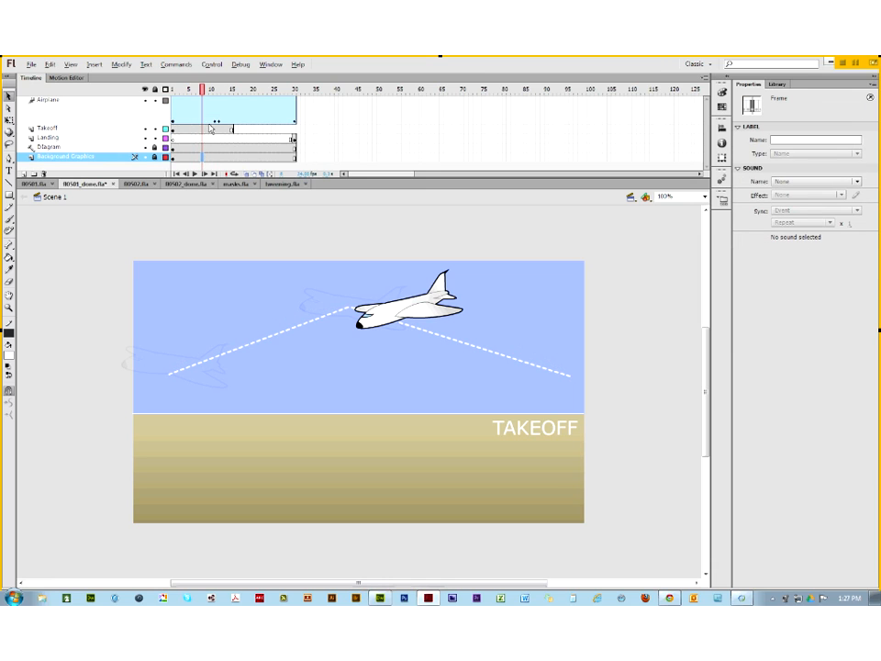
click(214, 123)
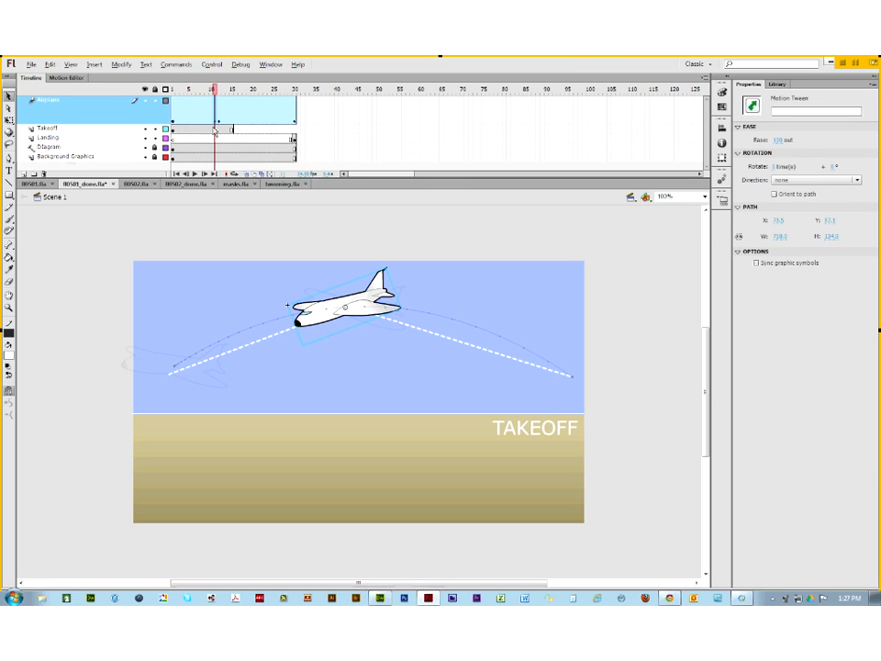
key(period)
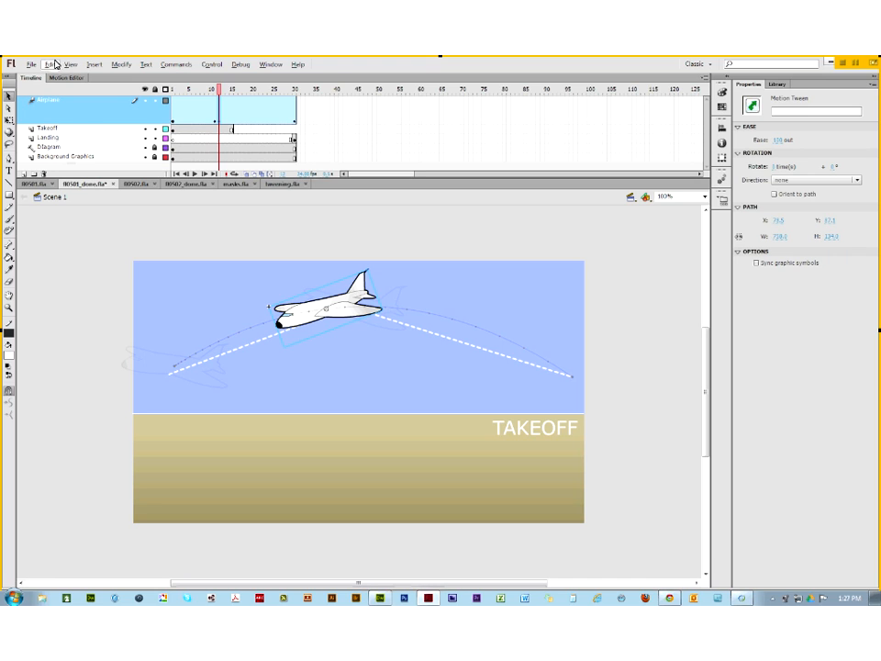
drag(219, 89, 152, 92)
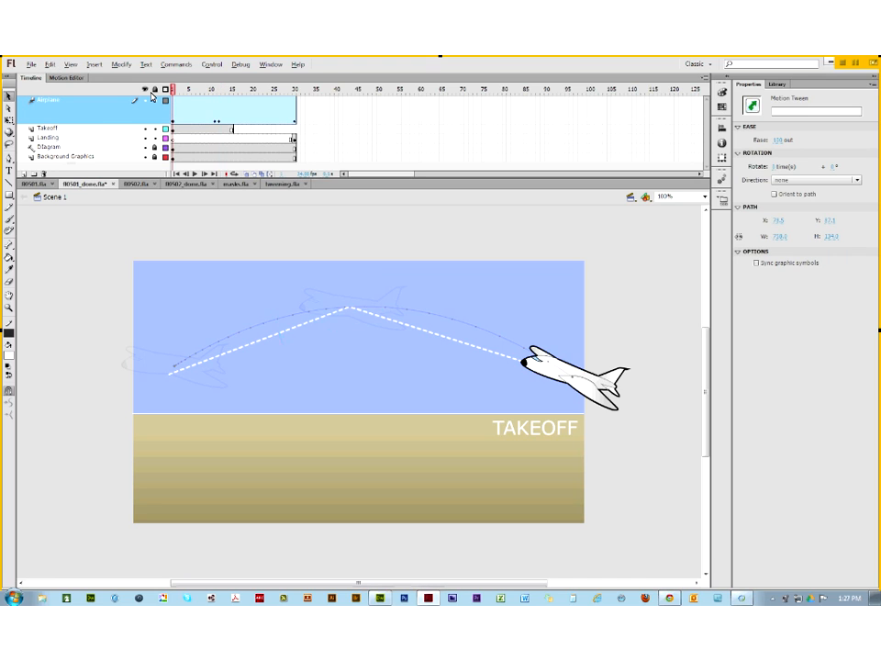
click(135, 149)
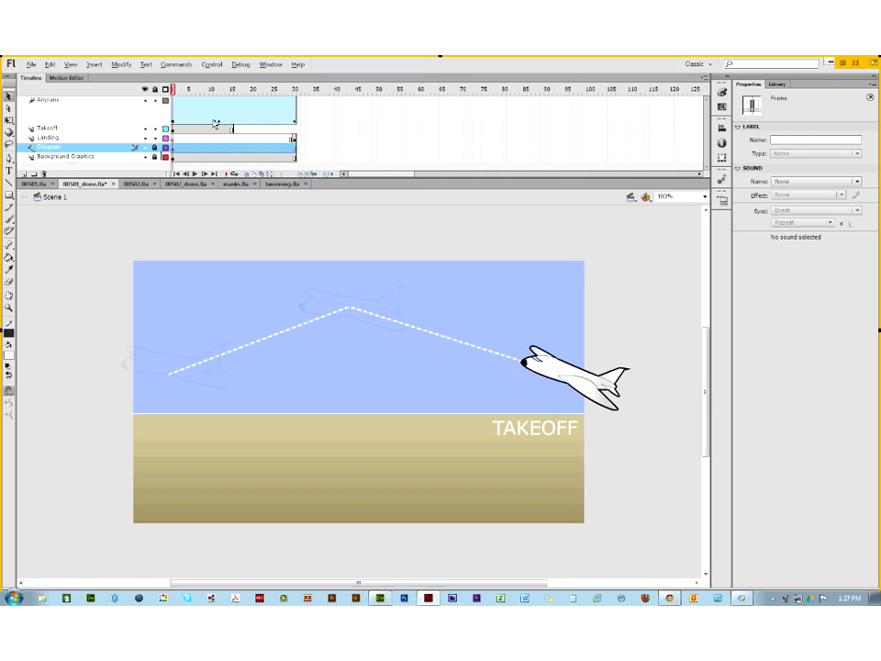
Step: Inspect the frame menus of the Airplane and Background Graphics layers without changing anything
right_click(175, 121)
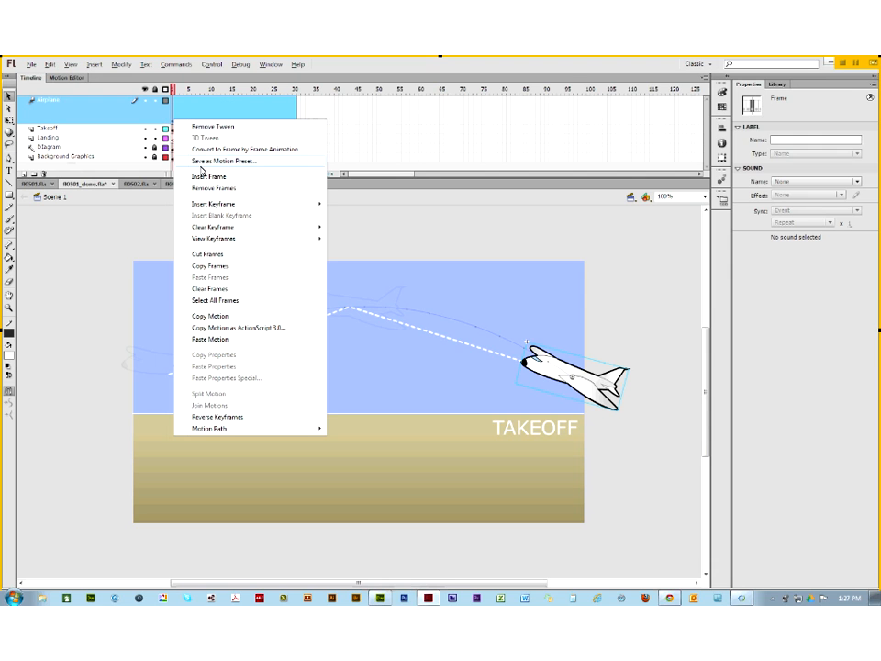
mouse_move(213, 211)
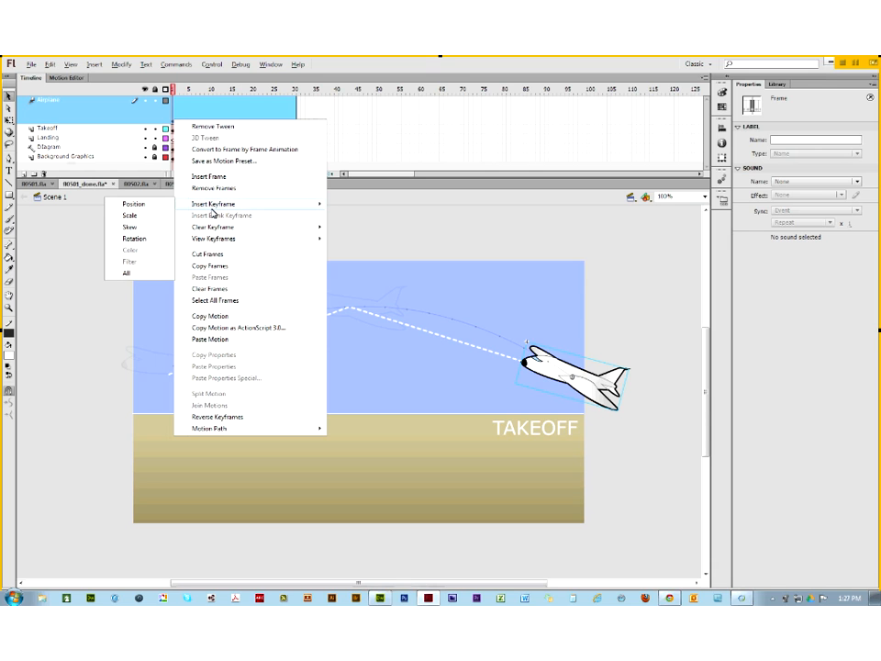
click(90, 254)
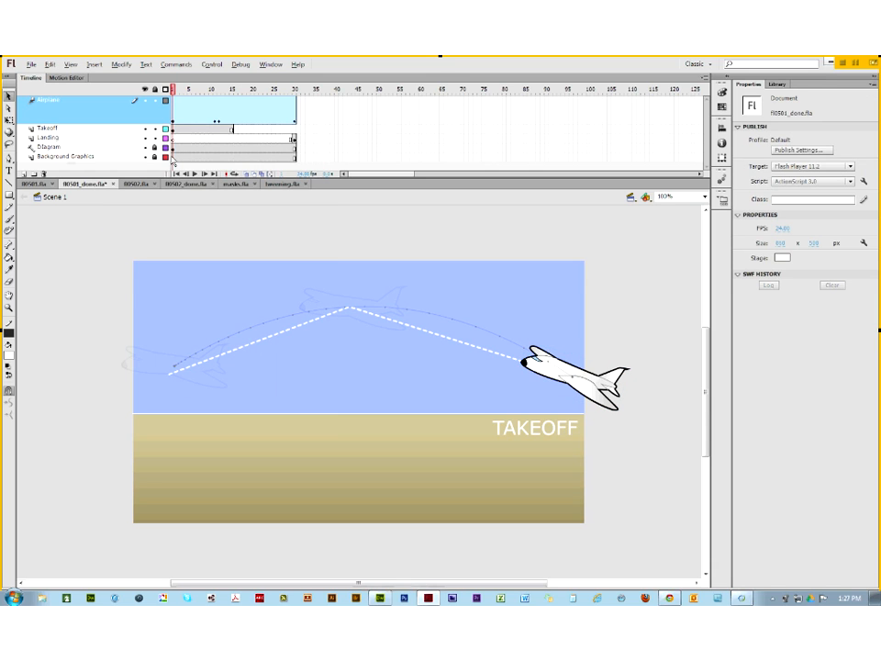
right_click(173, 158)
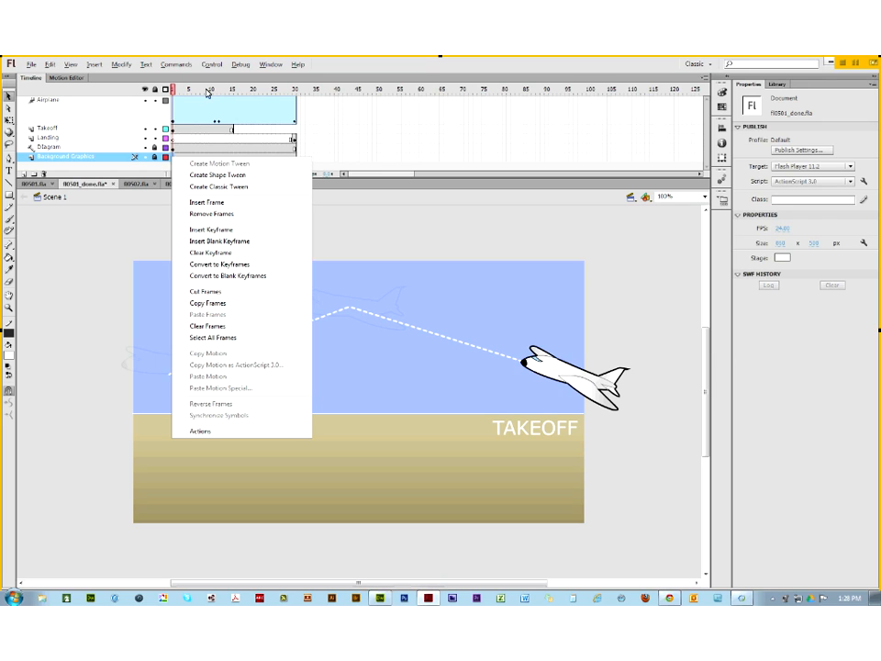
click(129, 202)
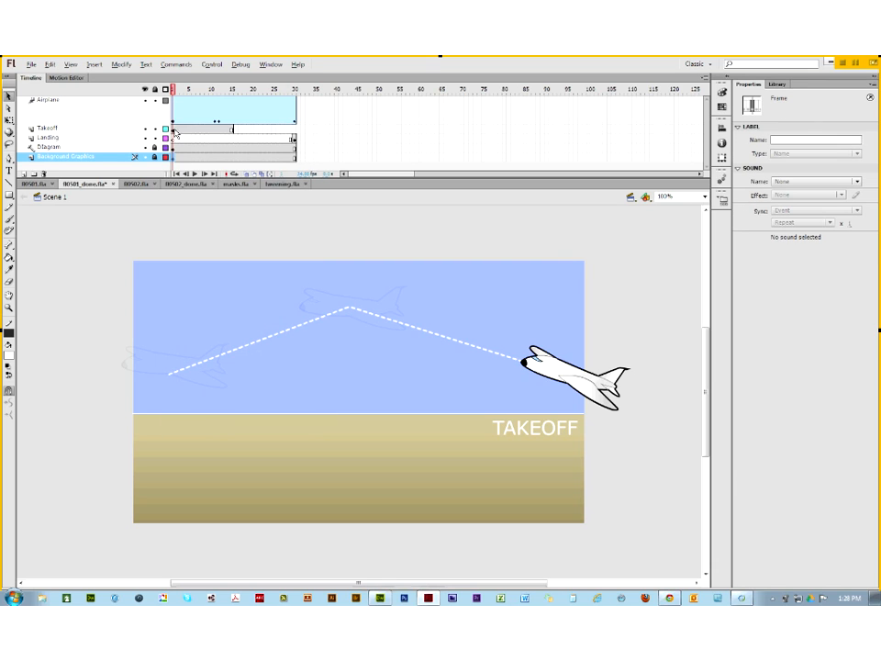
Step: Select the Landing layer and its LANDING text, previewing the flight between frames 1 and 30
click(176, 137)
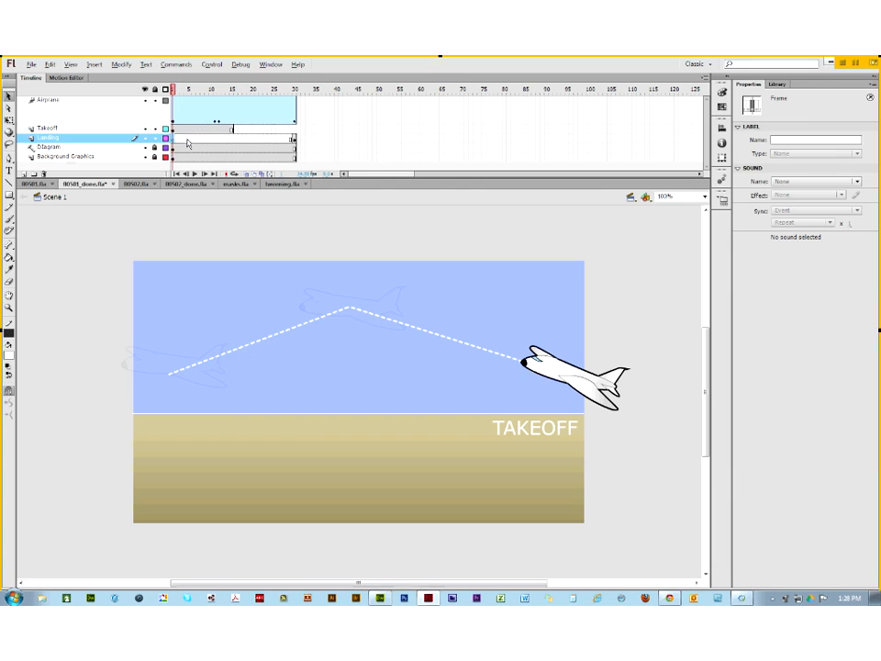
click(292, 140)
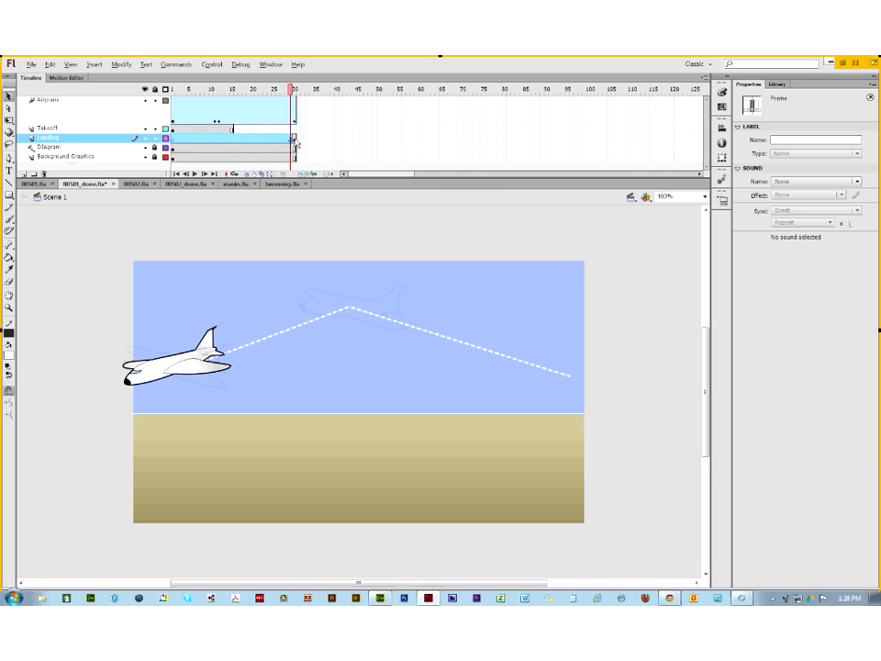
click(296, 93)
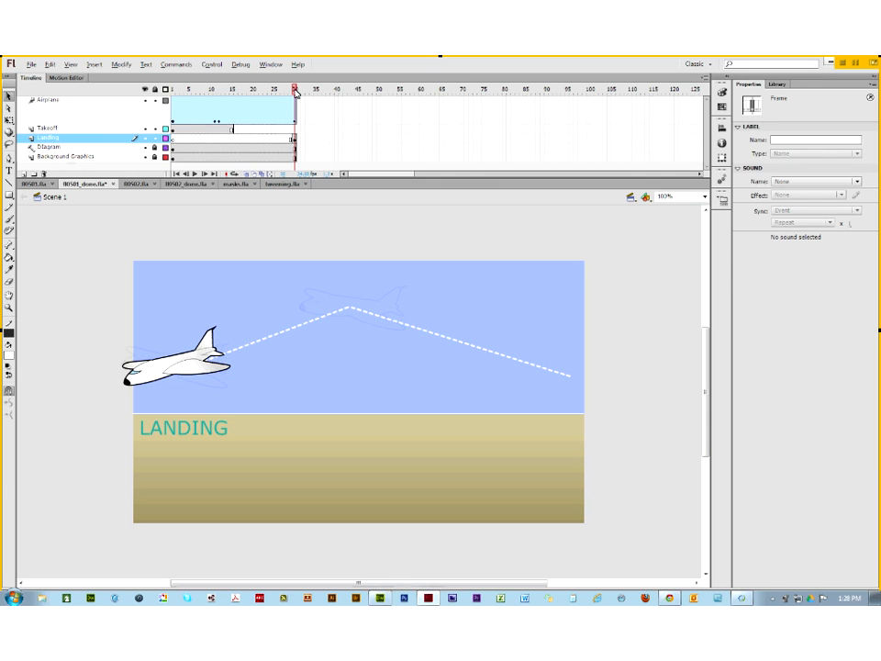
click(296, 143)
click(183, 91)
drag(184, 91, 171, 109)
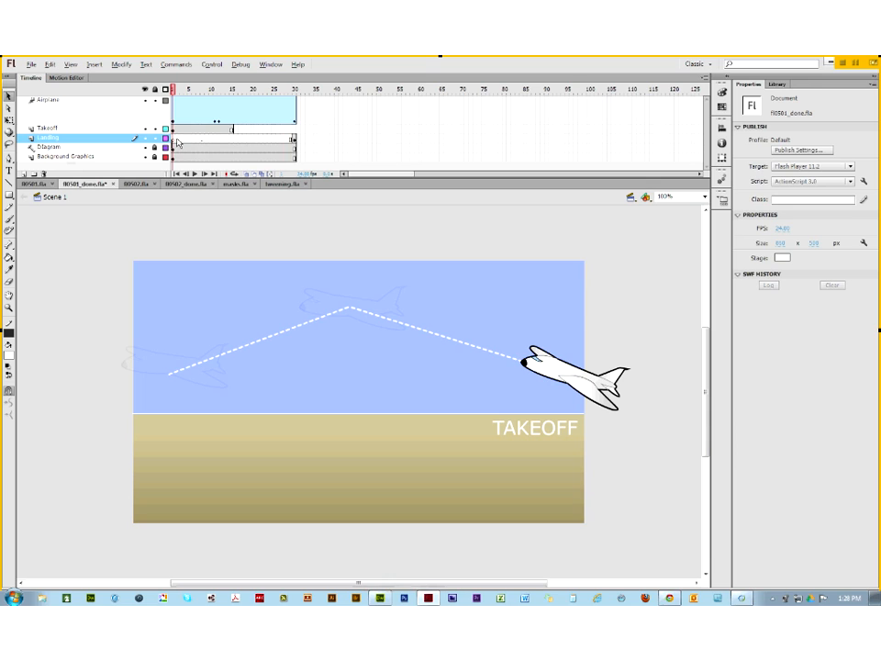
click(294, 140)
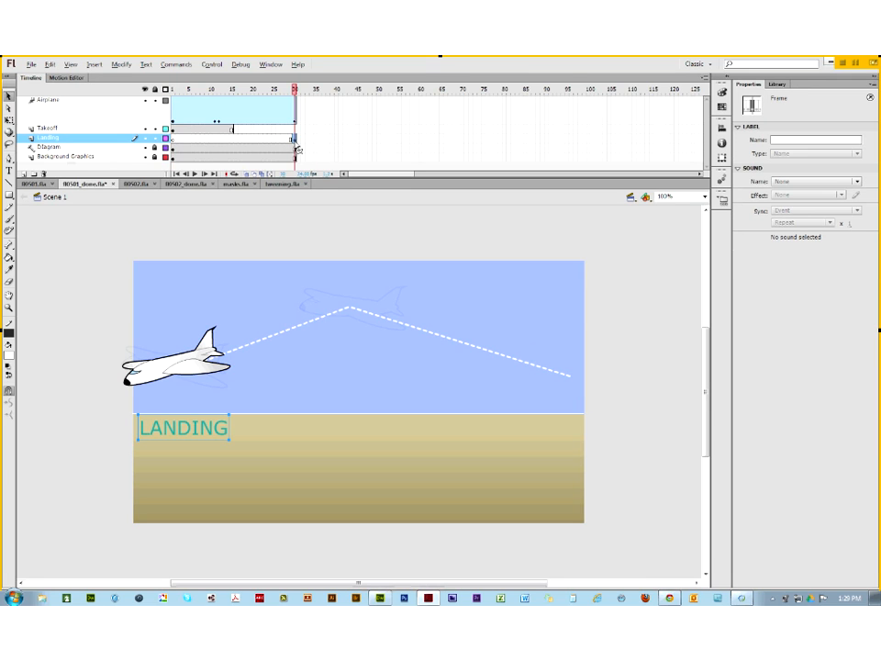
click(174, 140)
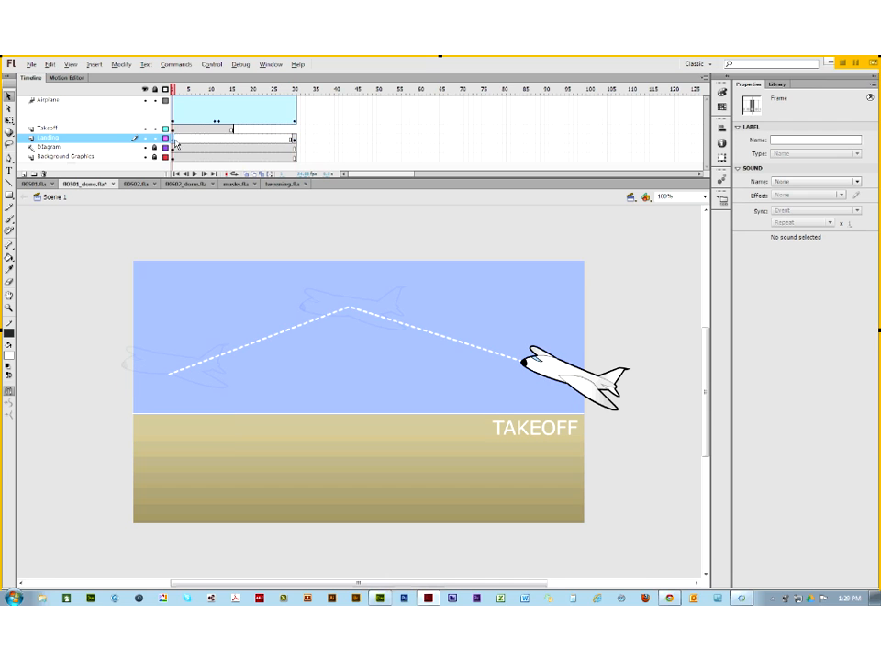
Step: Remove the Landing layer's frames and move the LANDING keyframe from frame 1 to frame 30
click(292, 140)
right_click(275, 141)
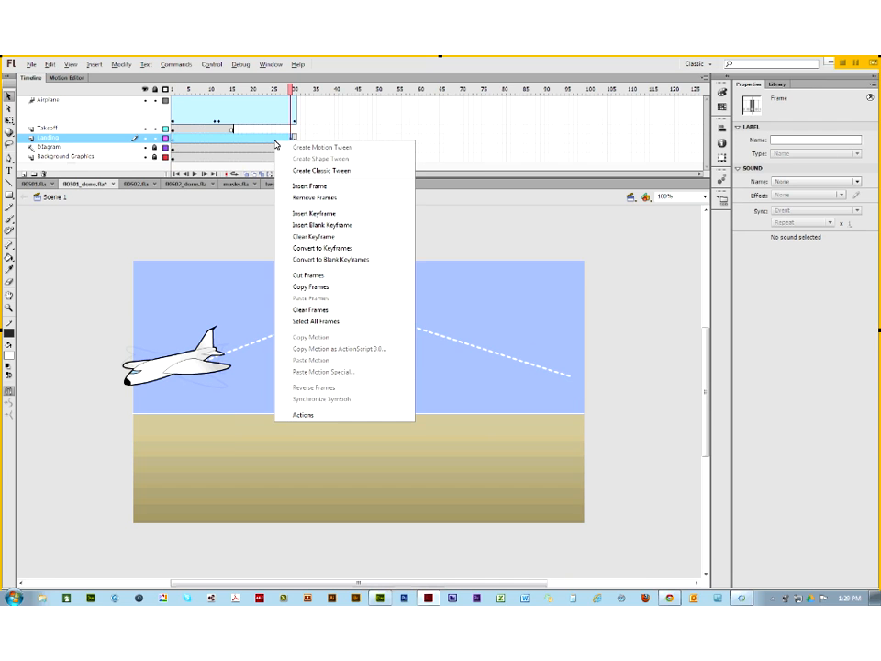
click(299, 199)
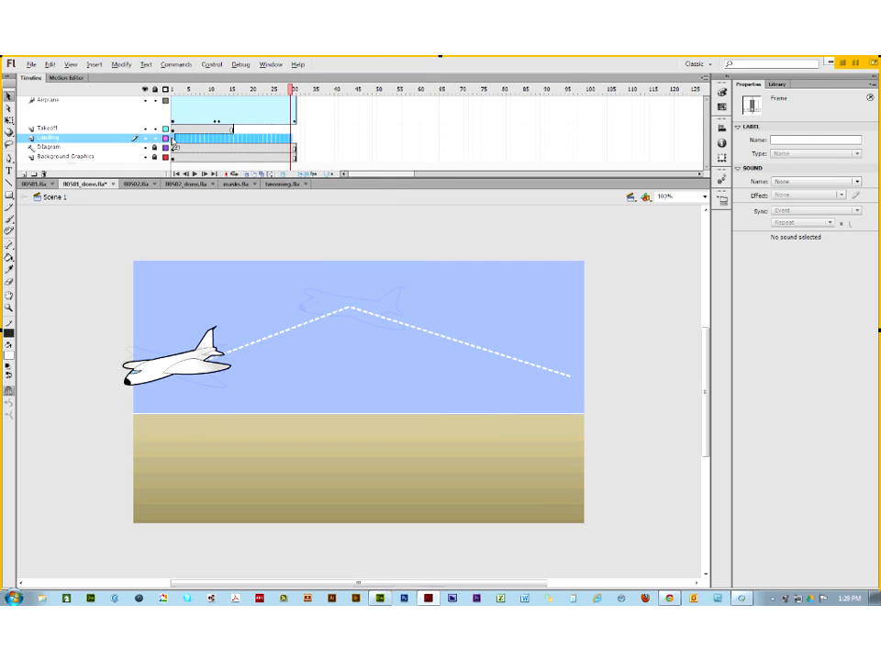
click(178, 145)
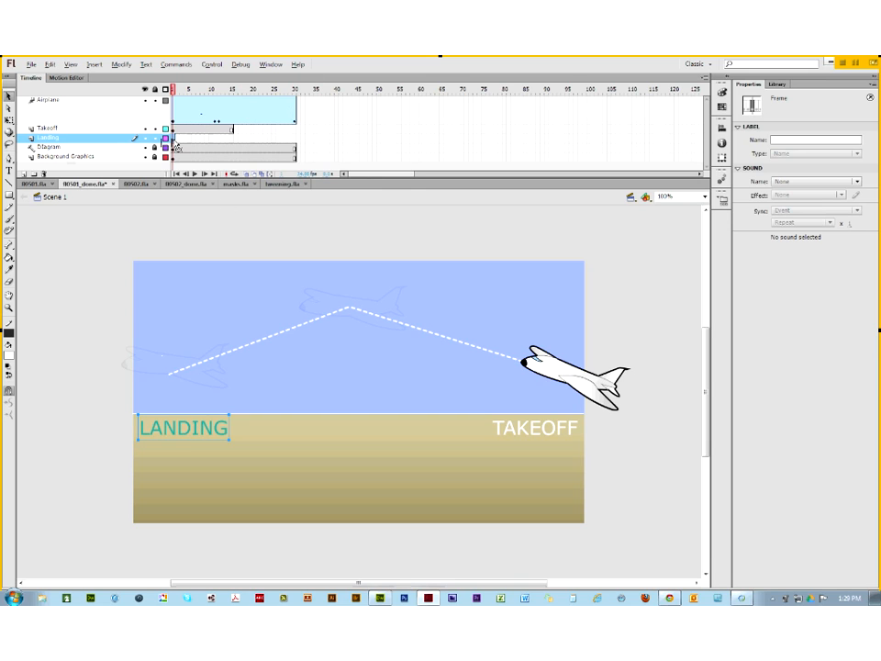
drag(176, 145, 295, 142)
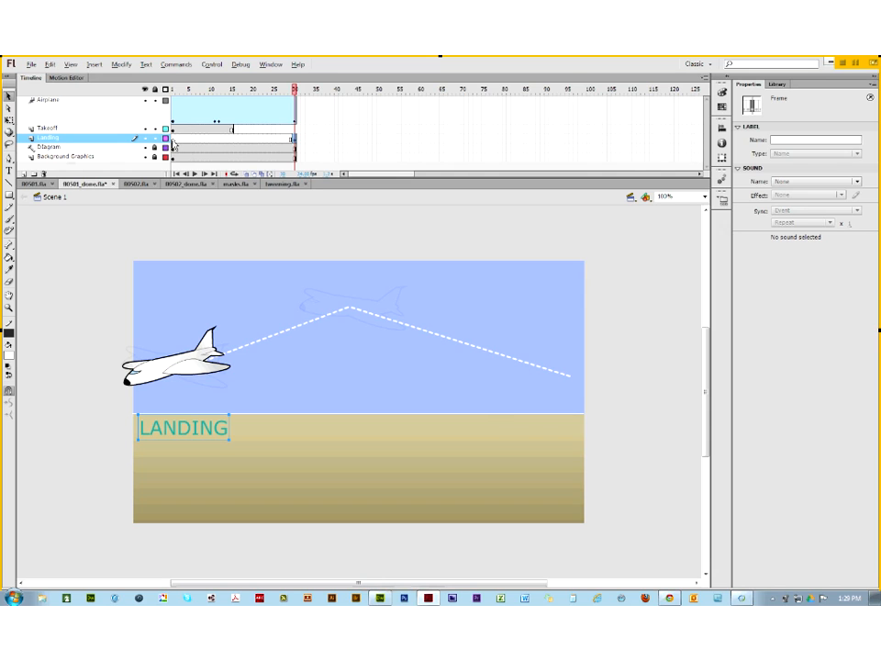
click(174, 140)
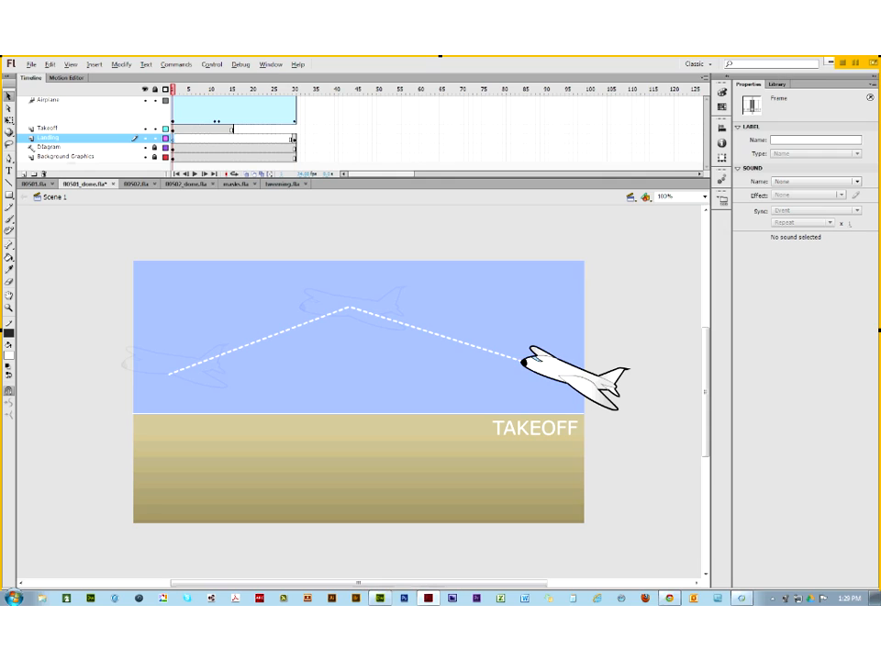
Step: Label Landing frame 1 with the comment '//Tess time is unused on this layer', then minimize Flash
click(776, 140)
text(//)
text(Tes)
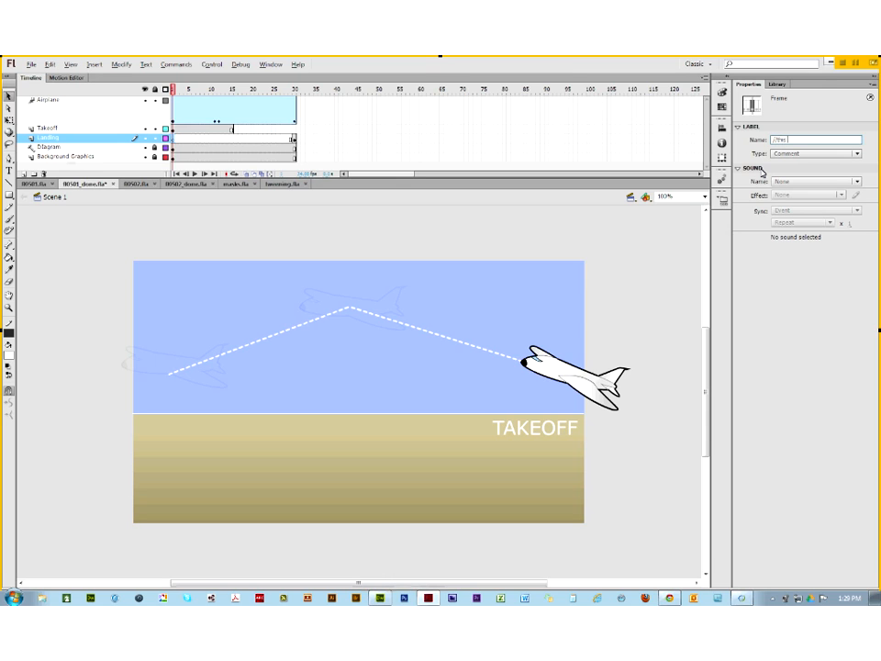
text(s time is unused on this layer)
key(Return)
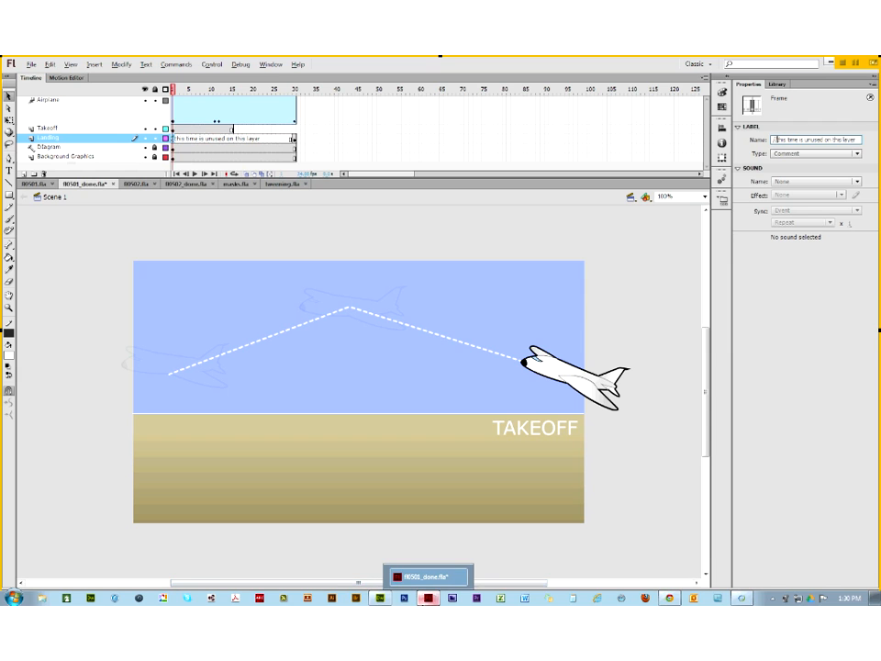
click(426, 600)
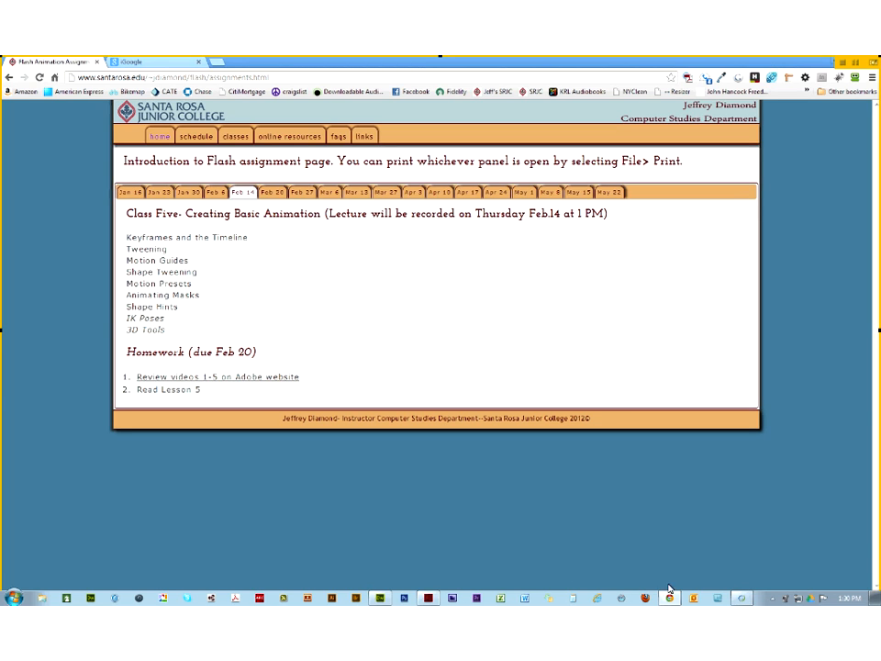
Step: Restore the Flash window from the taskbar after reviewing the Class Five topics
click(430, 598)
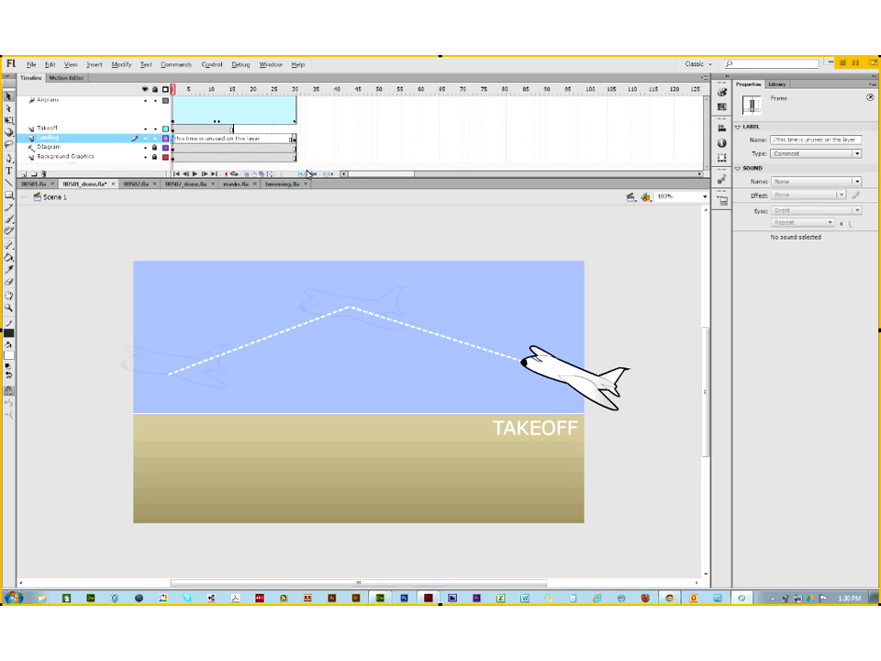
Step: Close 00501_done.fla without saving, then hide all layers in 00502_done.fla and scrub to frame 26
click(133, 184)
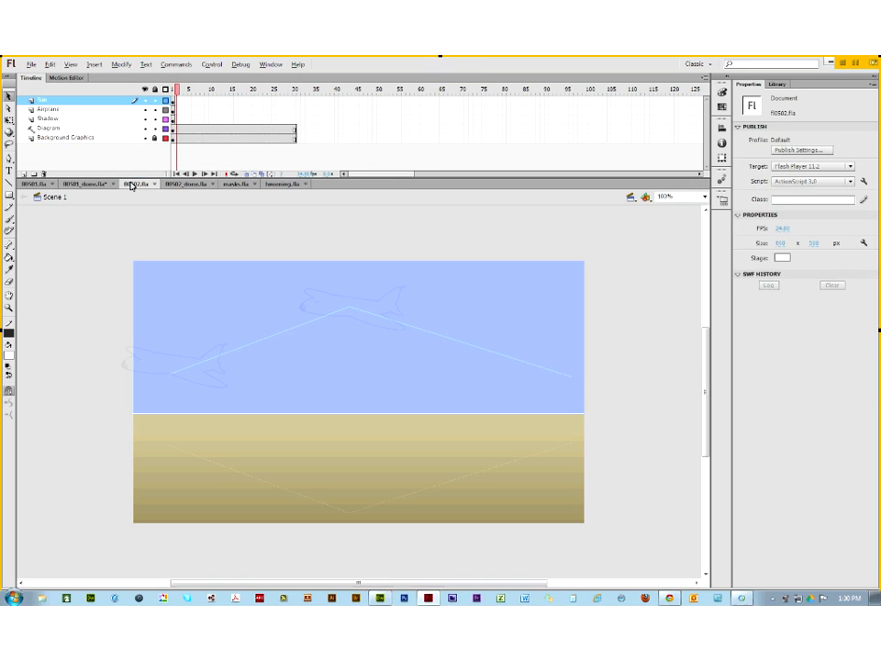
click(184, 184)
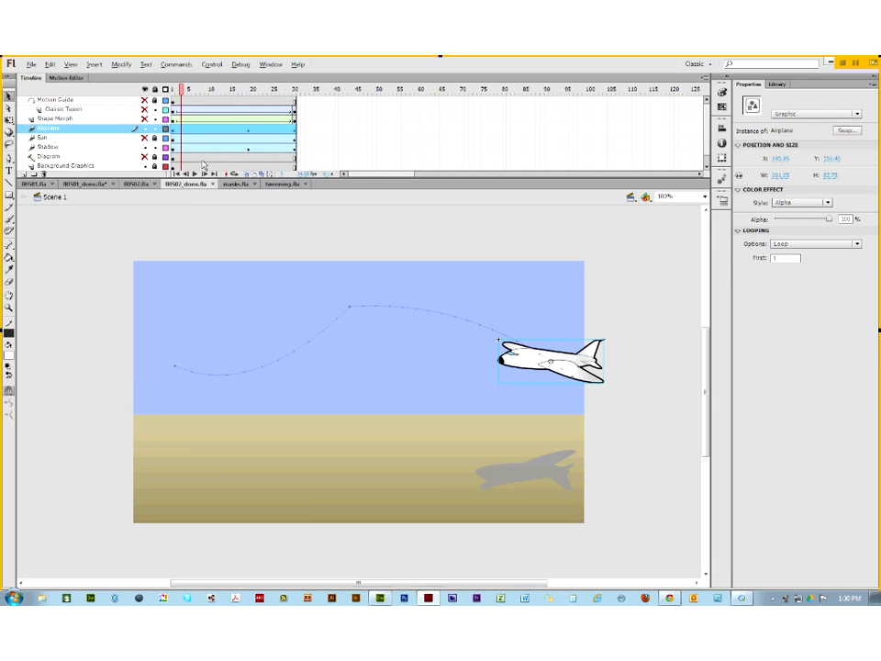
click(113, 185)
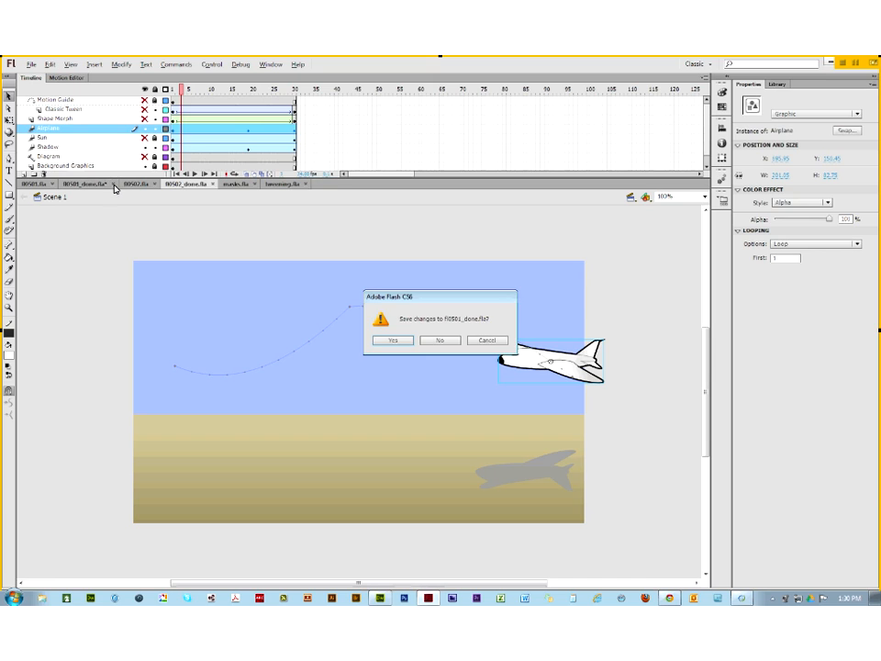
click(437, 340)
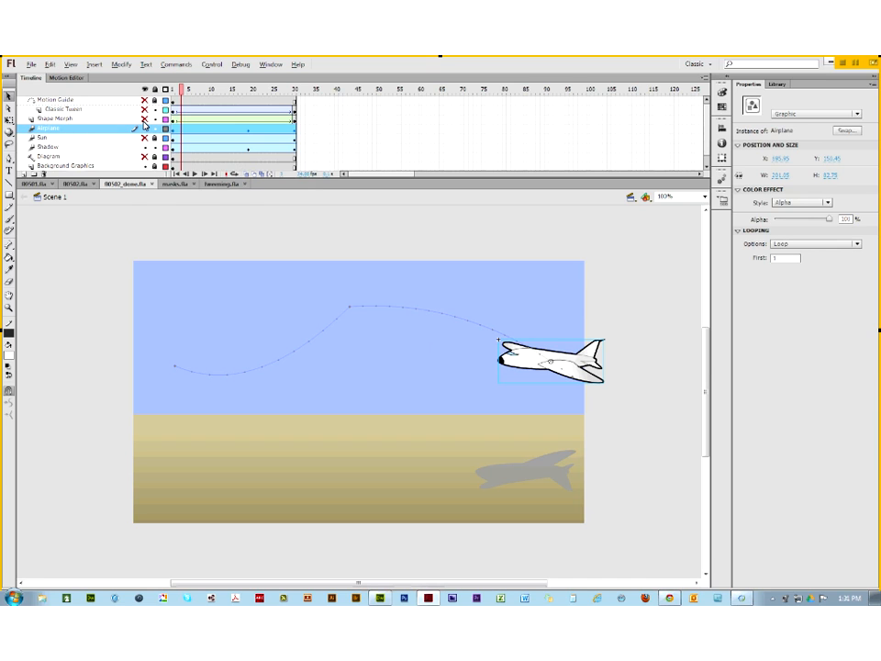
click(145, 92)
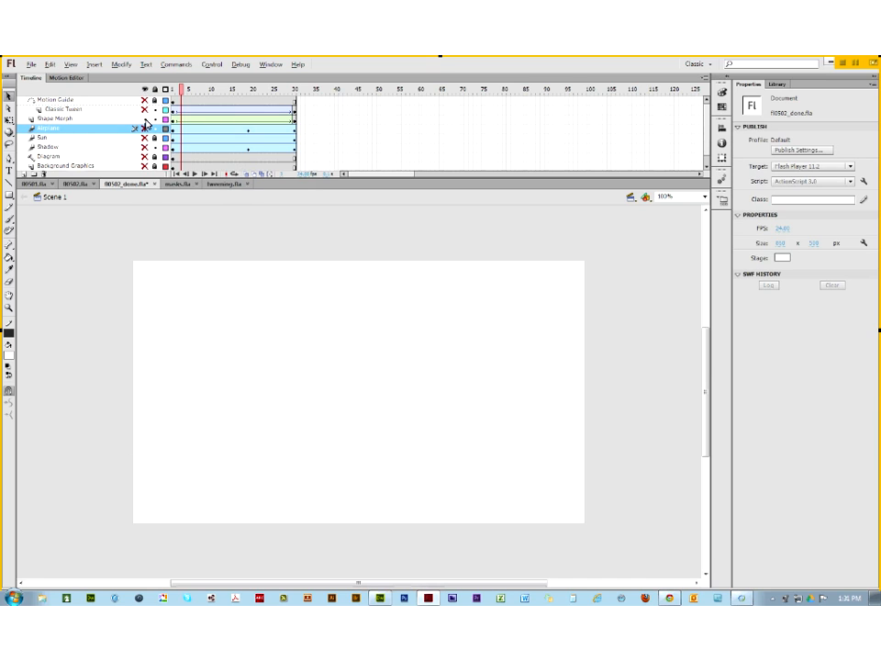
drag(182, 91, 145, 124)
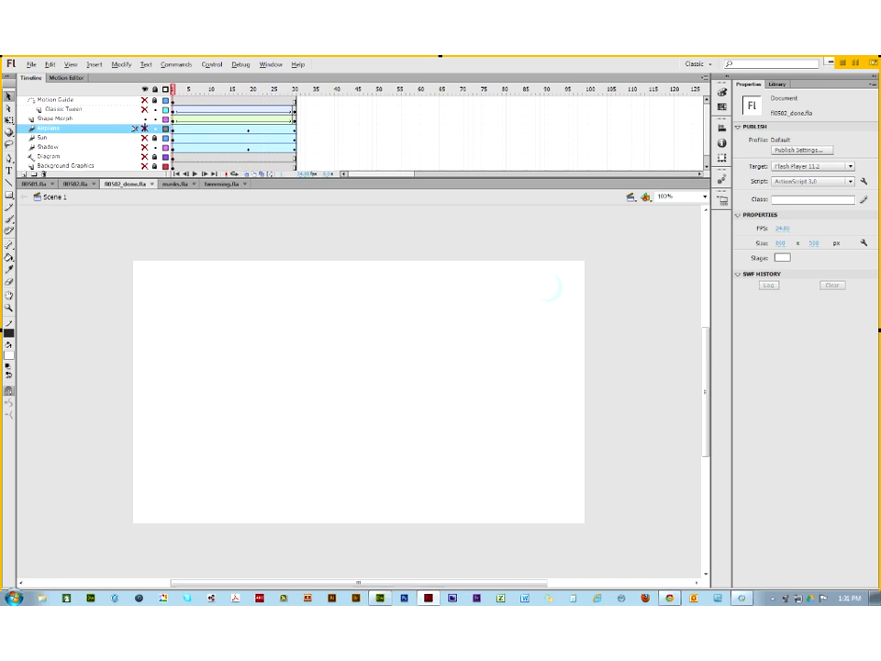
Step: Show the Airplane, Sun and Shadow layers again, scrubbing the timeline to preview the flight
click(141, 129)
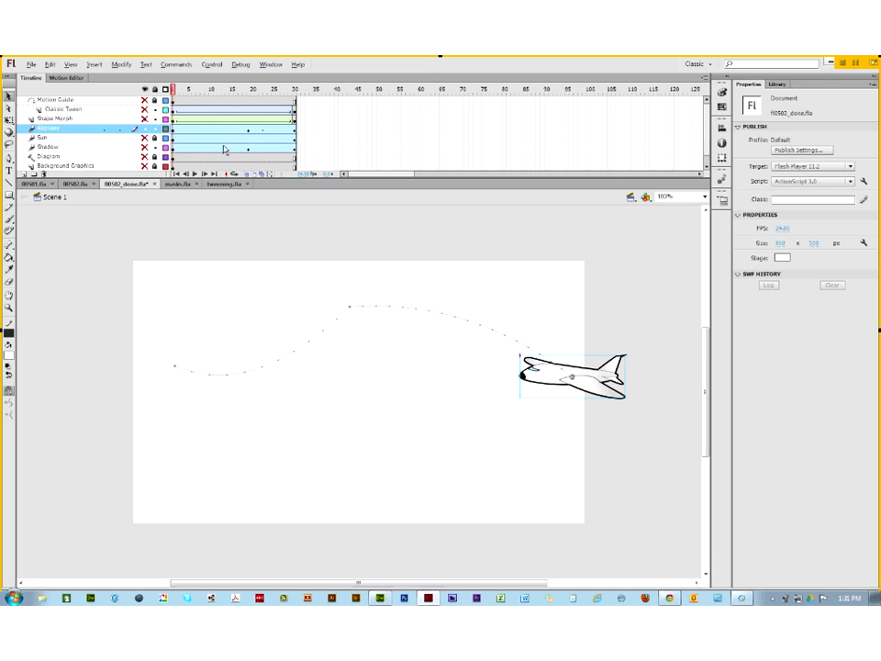
click(186, 137)
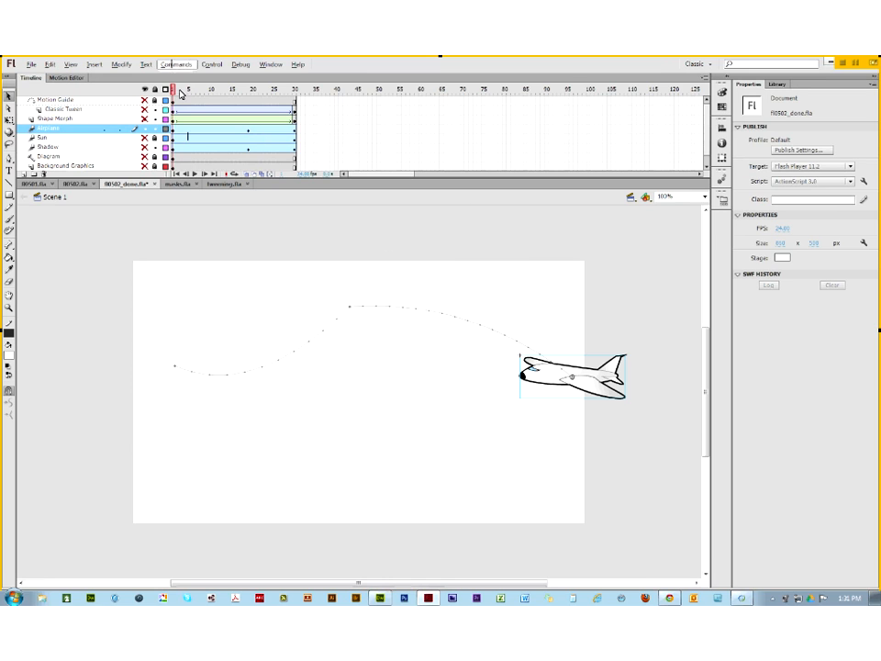
mouse_move(181, 91)
mouse_down()
mouse_move(320, 96)
mouse_move(175, 96)
mouse_up()
click(145, 137)
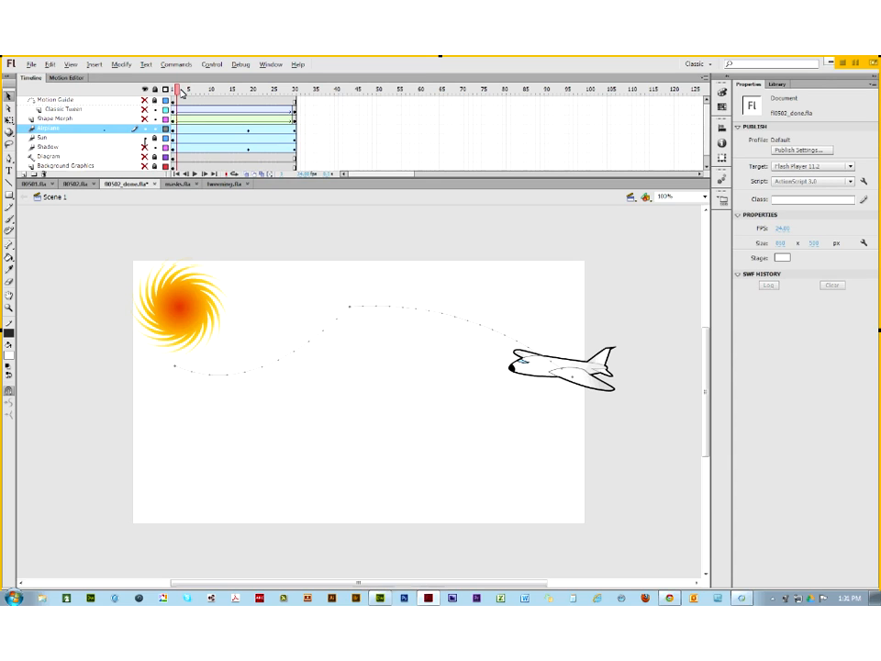
drag(181, 92, 174, 95)
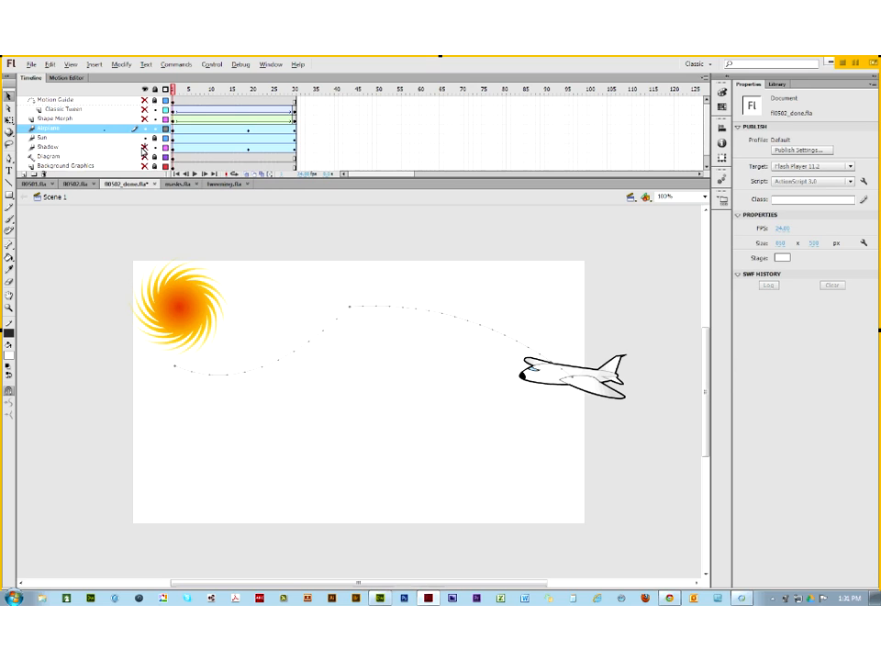
click(145, 147)
drag(173, 93, 167, 124)
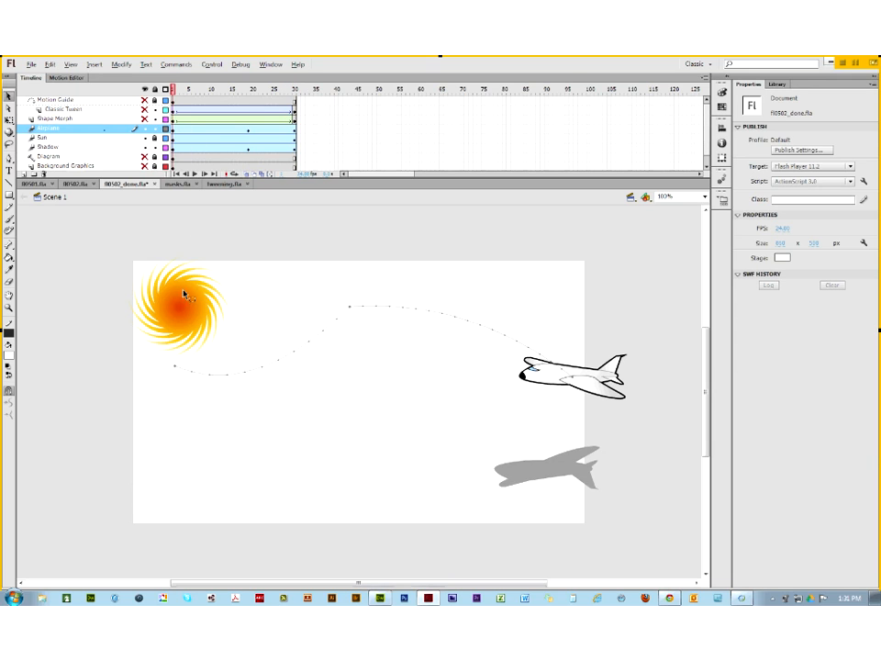
Step: Inspect the airplane, shadow and sun instances and preview the animation through frame 30
click(177, 130)
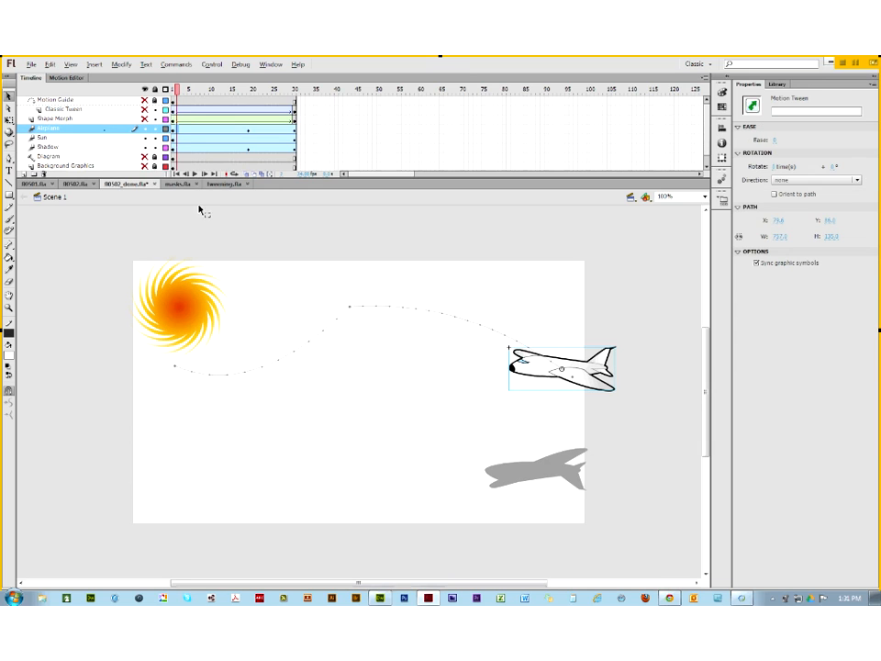
click(520, 293)
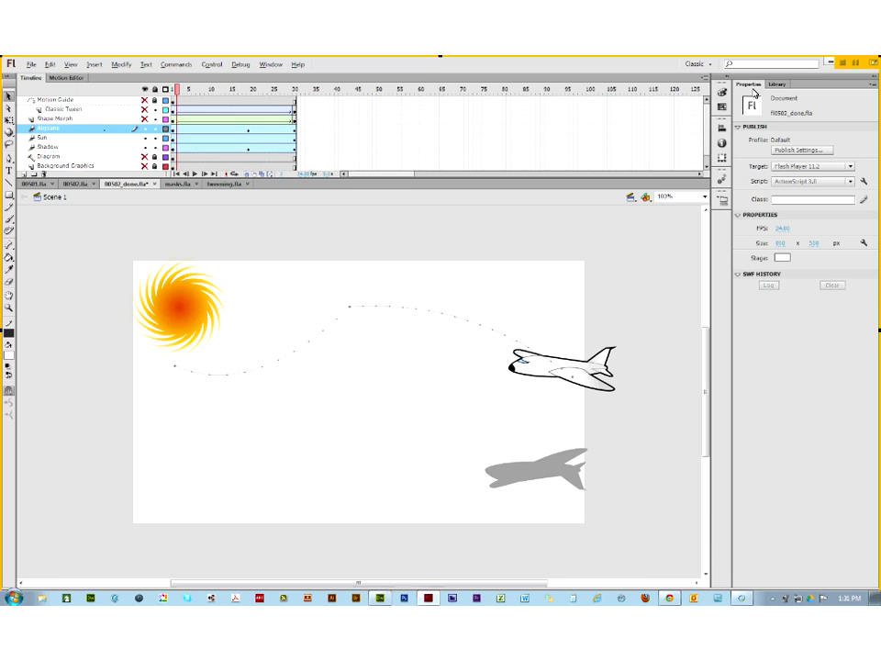
click(542, 369)
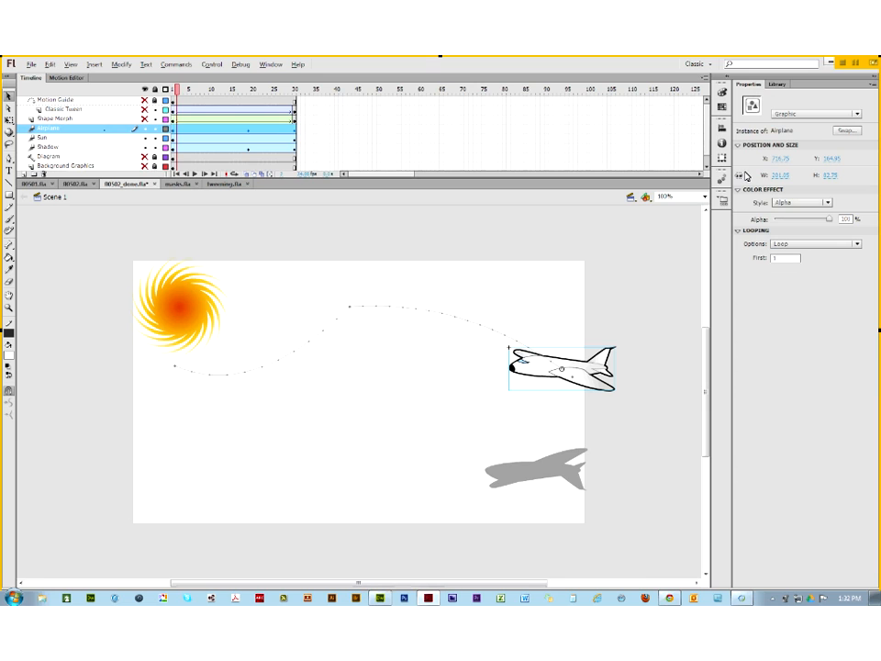
click(549, 472)
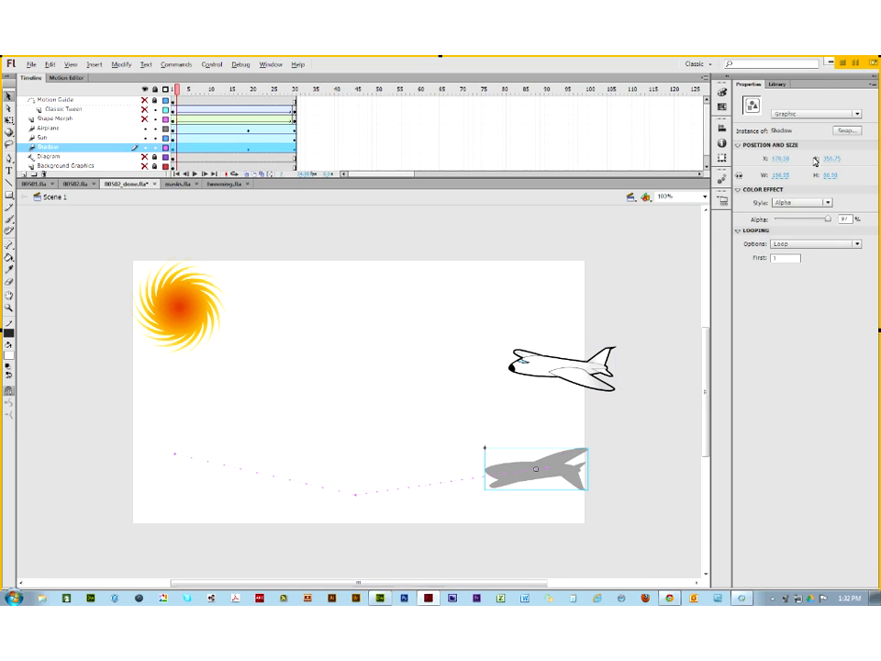
click(177, 317)
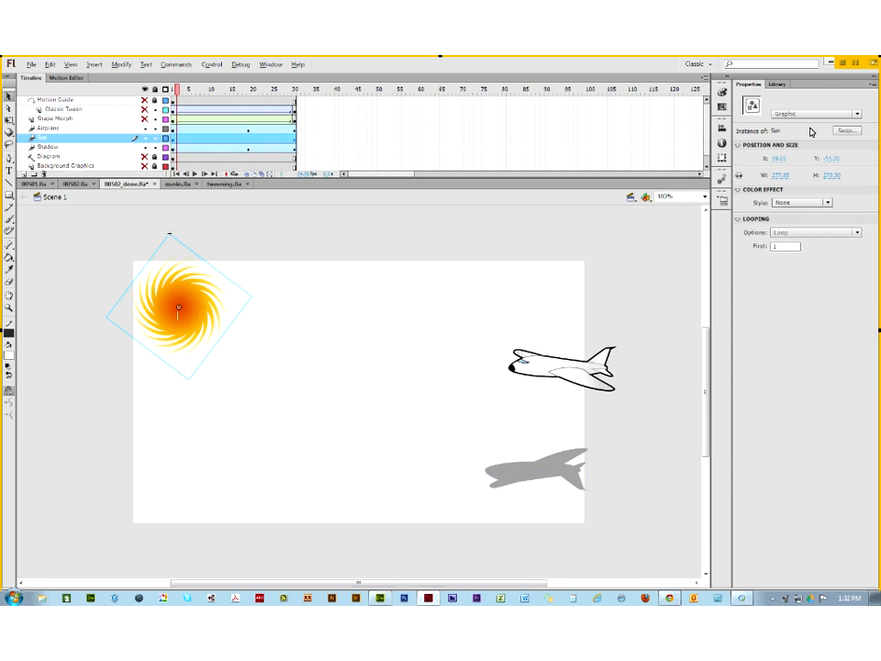
click(174, 91)
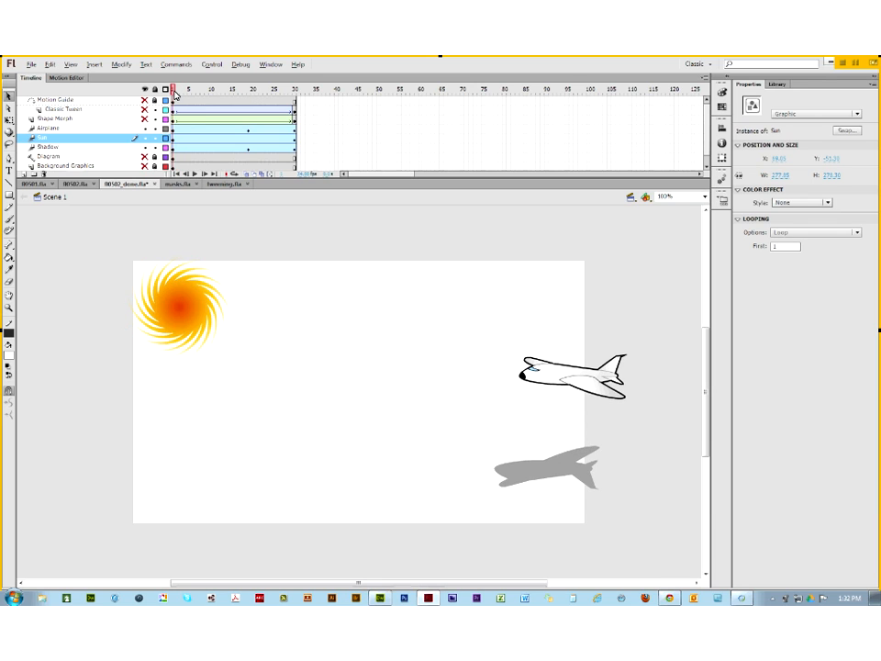
mouse_move(176, 93)
mouse_down()
mouse_move(294, 99)
mouse_move(165, 107)
mouse_up()
Step: Hide the Sun and Shadow layers and select the Airplane layer to show its path
click(140, 138)
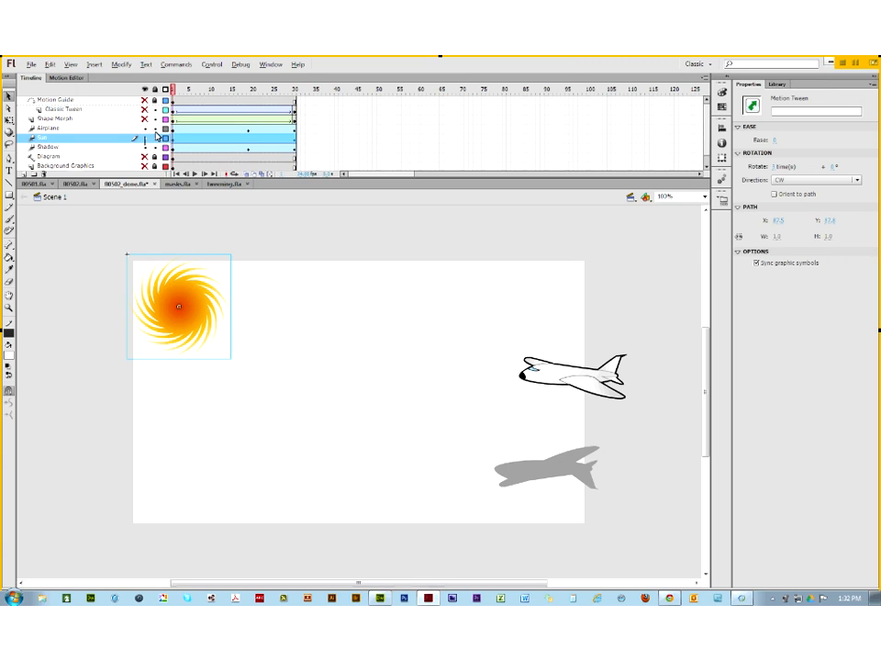
click(144, 139)
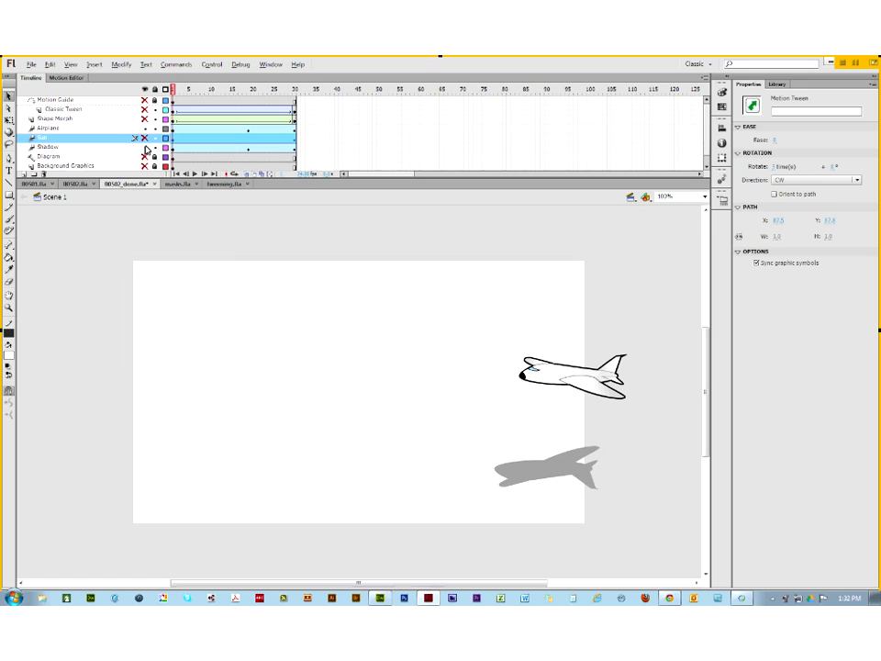
click(144, 147)
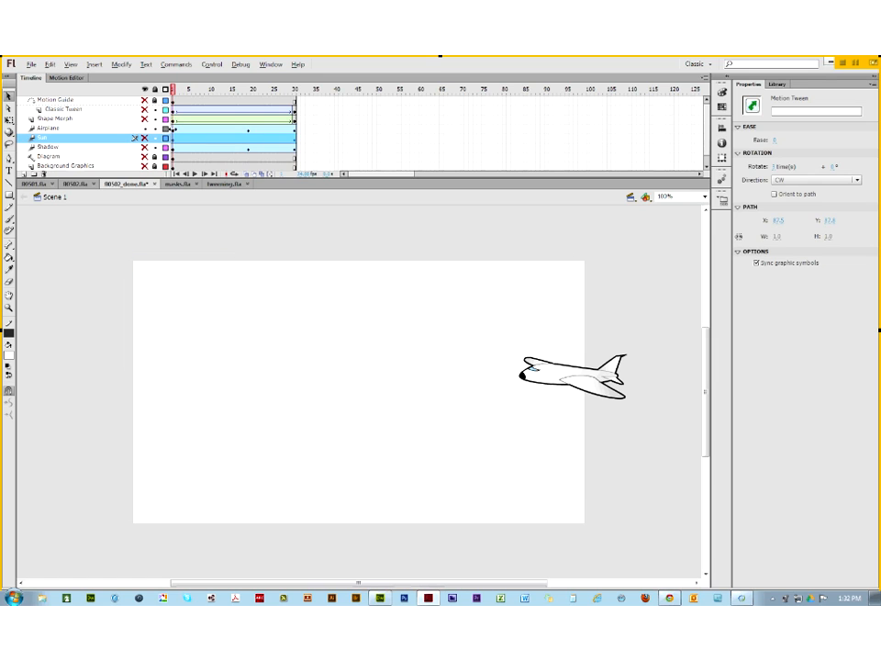
click(170, 128)
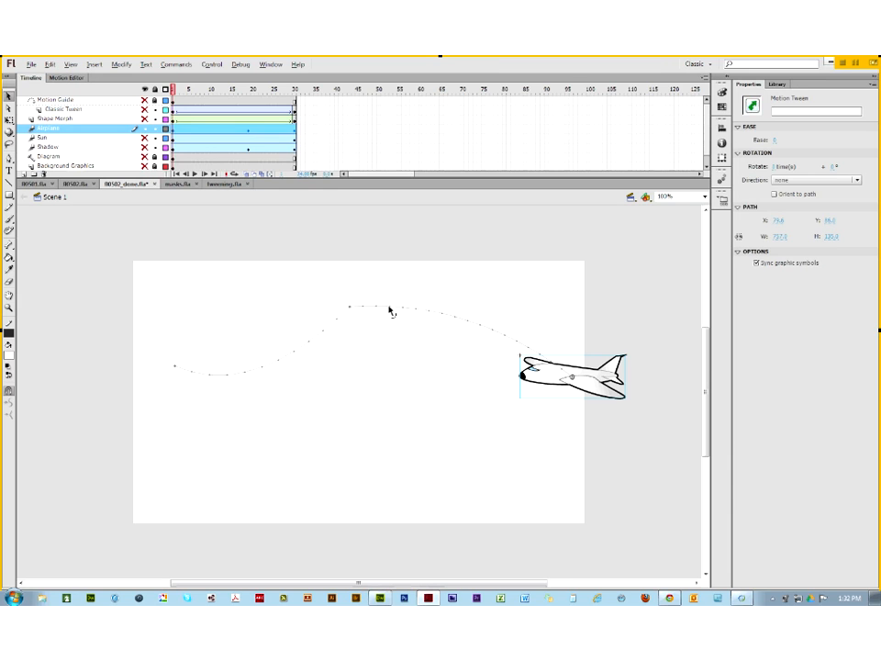
Step: Bend the airplane's path into a higher arc, preview it, then delete the Motion Guide layer
drag(391, 305, 372, 243)
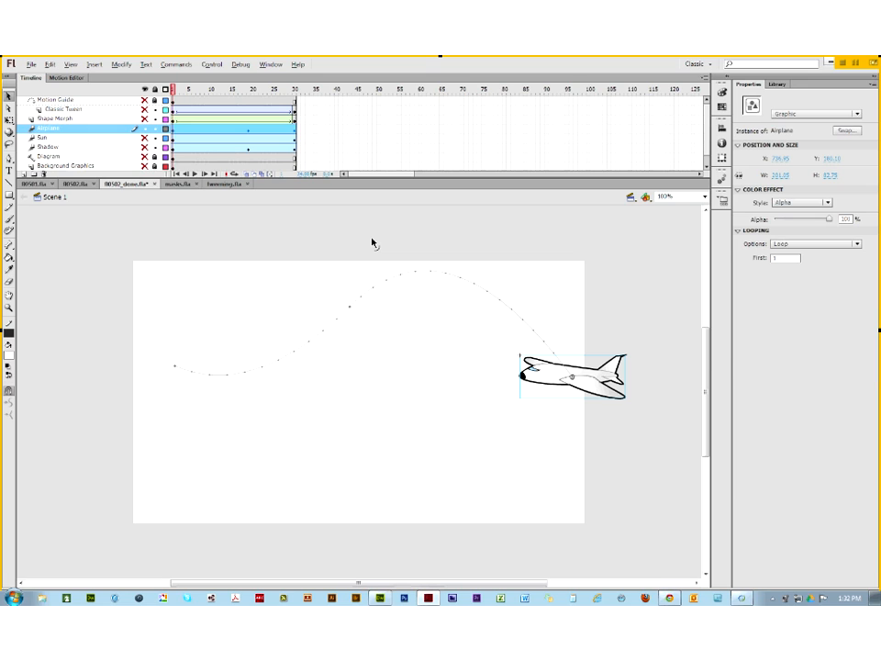
click(145, 129)
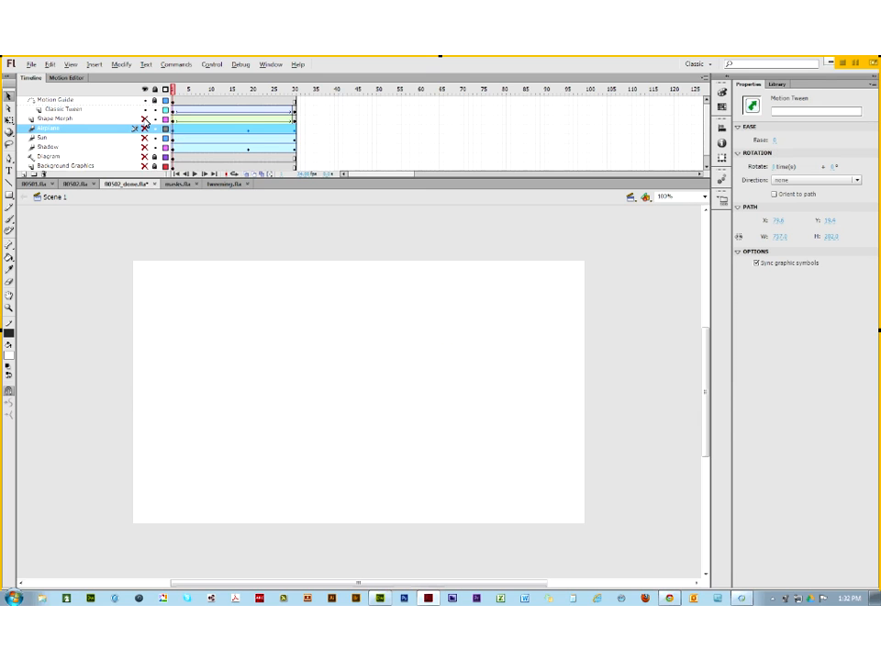
drag(184, 89, 167, 105)
click(144, 131)
click(580, 380)
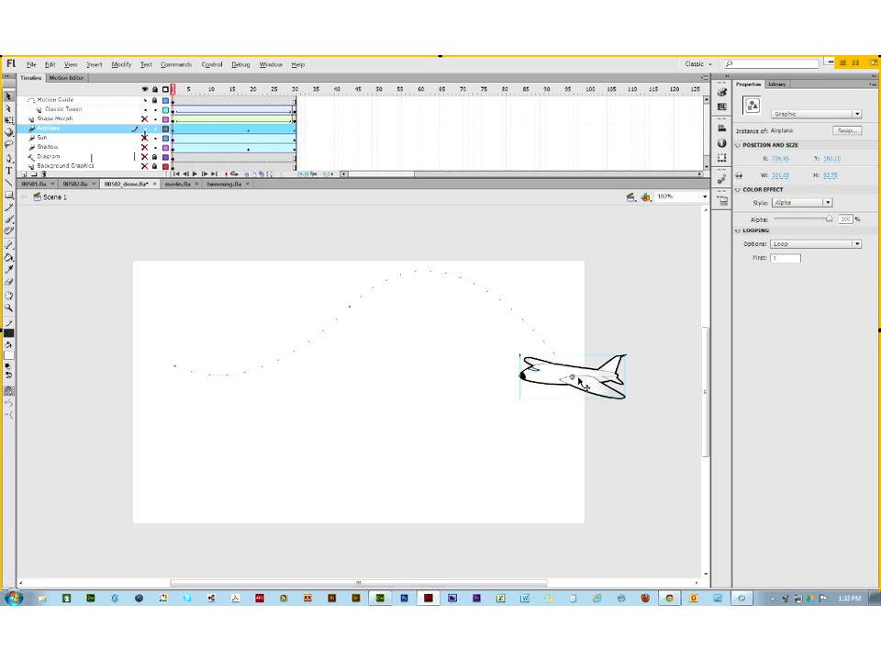
click(51, 100)
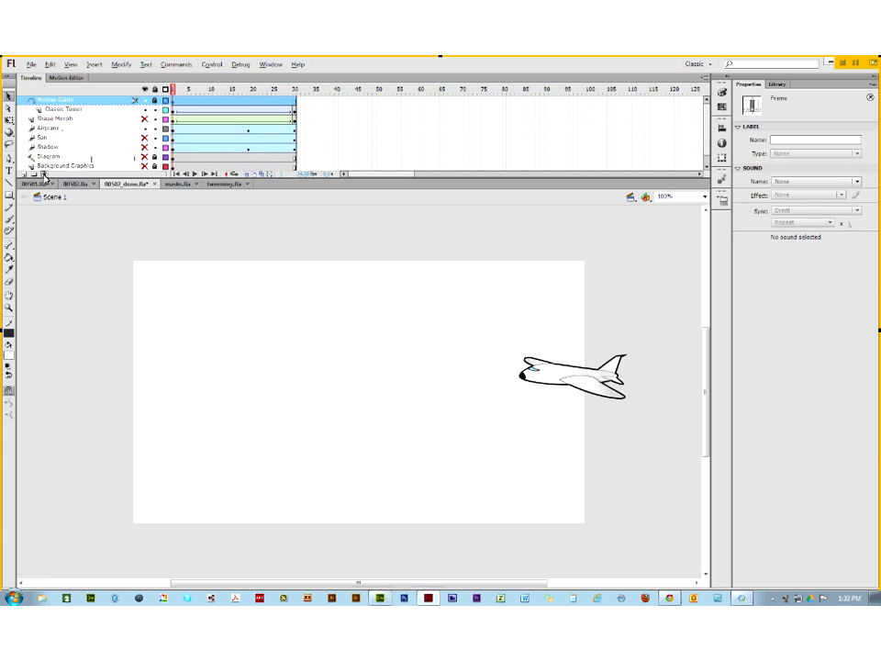
click(42, 174)
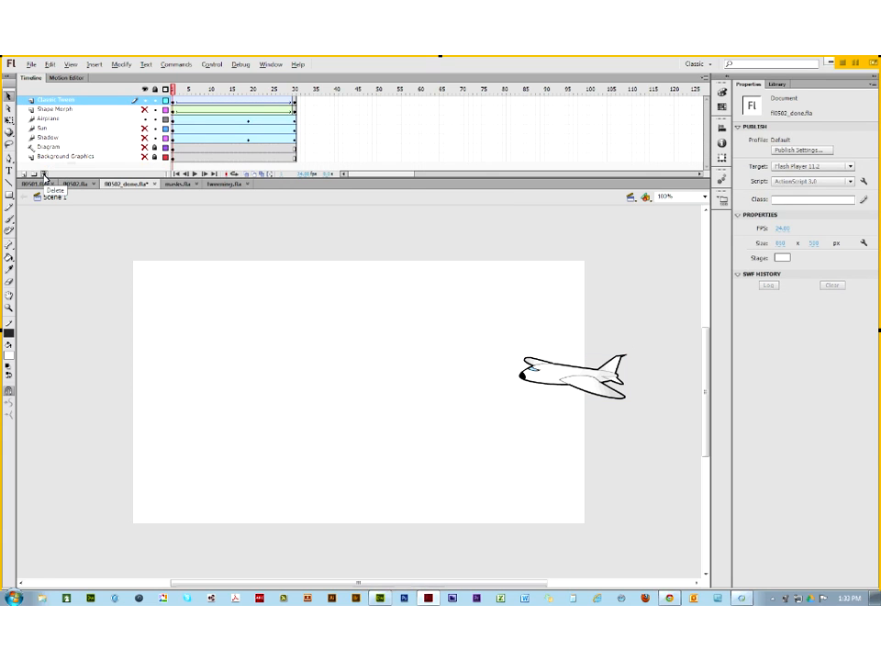
Step: Delete the old Classic Tween layer and insert a new layer named Classic Tween
click(42, 174)
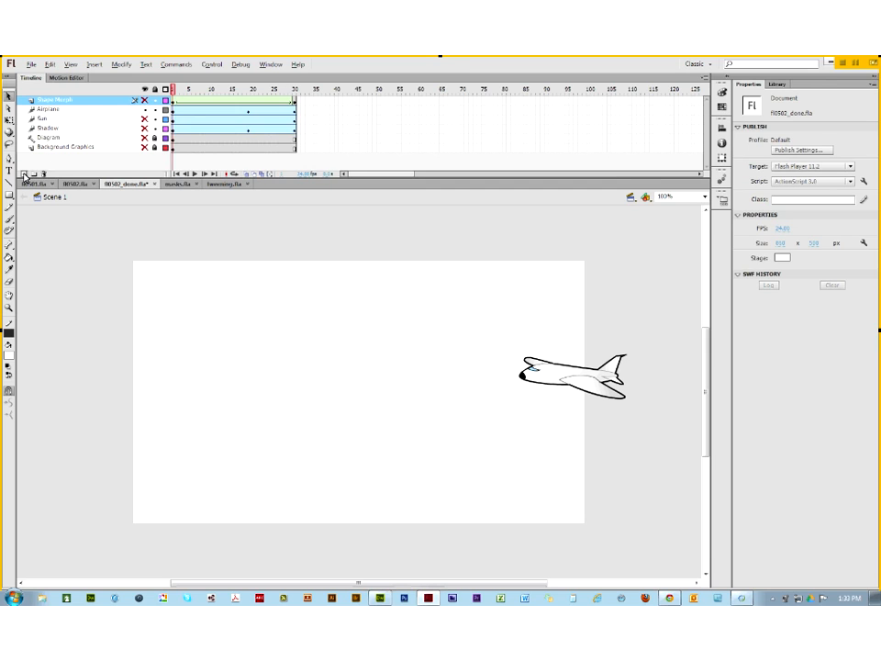
click(24, 174)
double_click(48, 101)
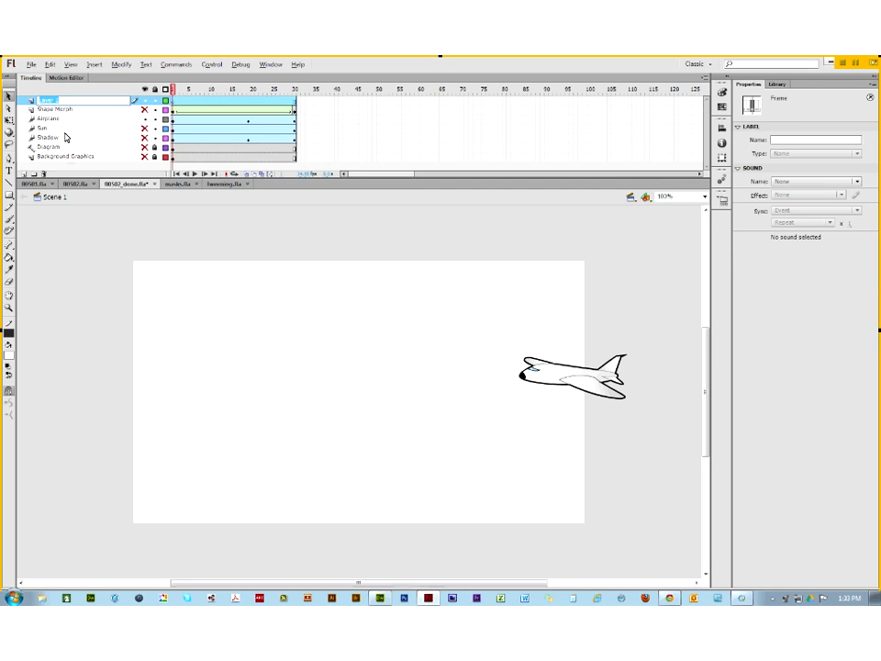
text(S)
key(Return)
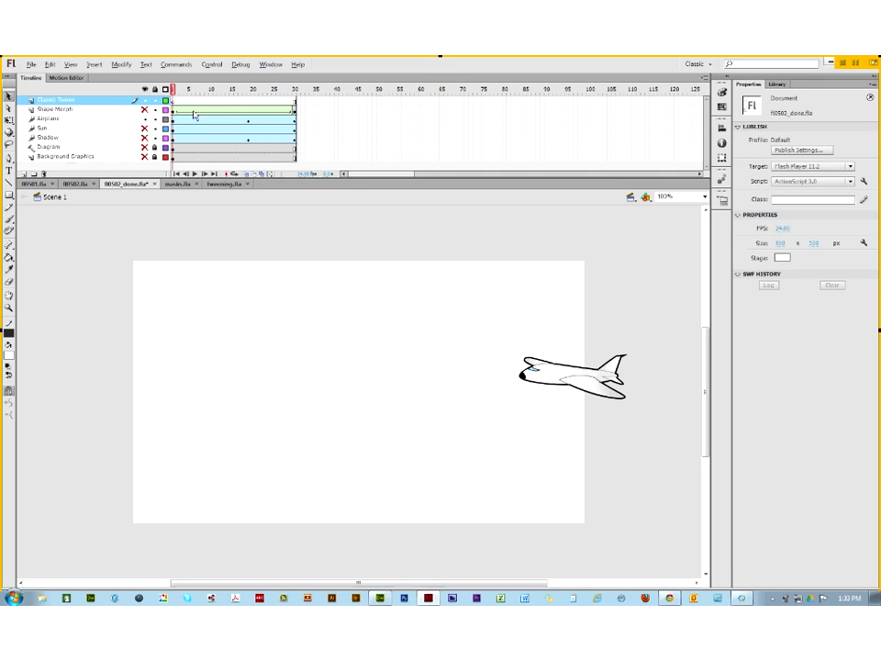
Step: Hide the Airplane layer and paste an airplane copy onto Classic Tween at the stage's lower right
click(176, 110)
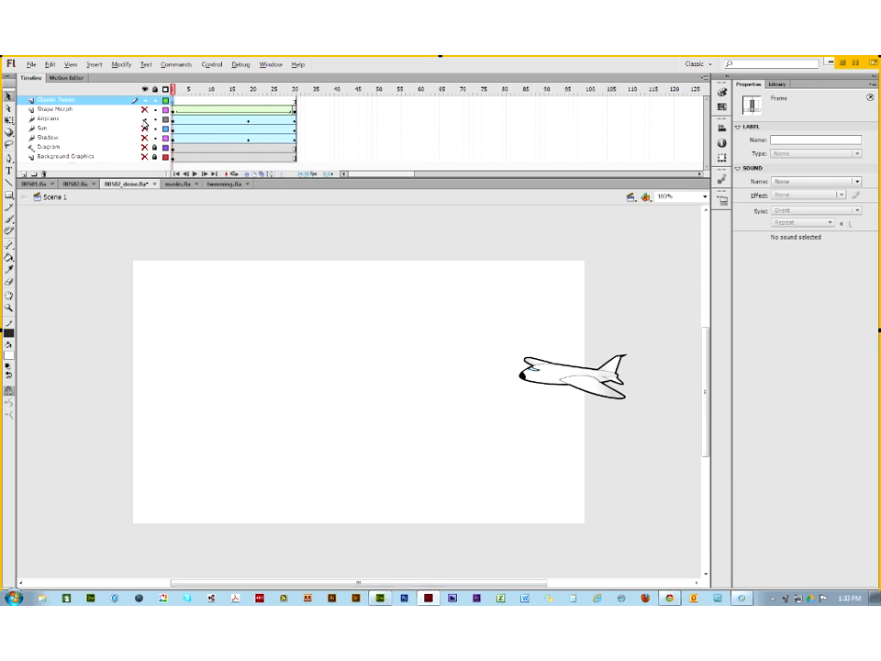
click(144, 118)
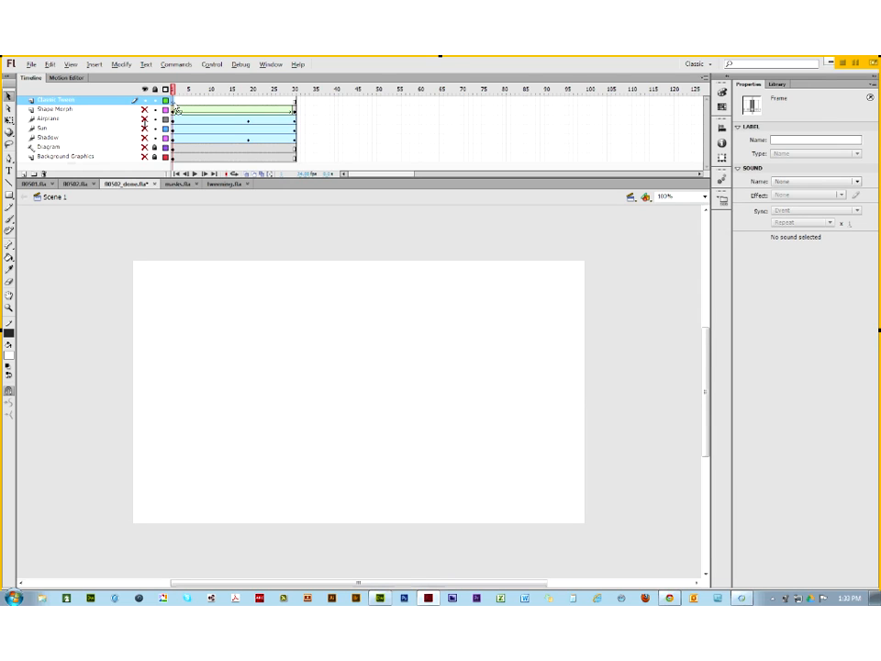
key(ctrl+v)
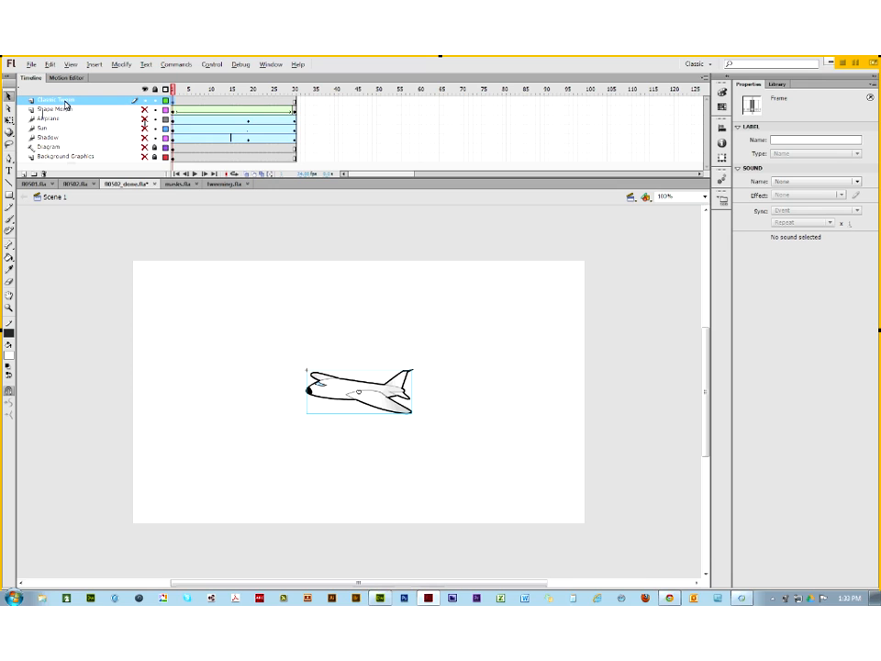
drag(332, 391, 561, 425)
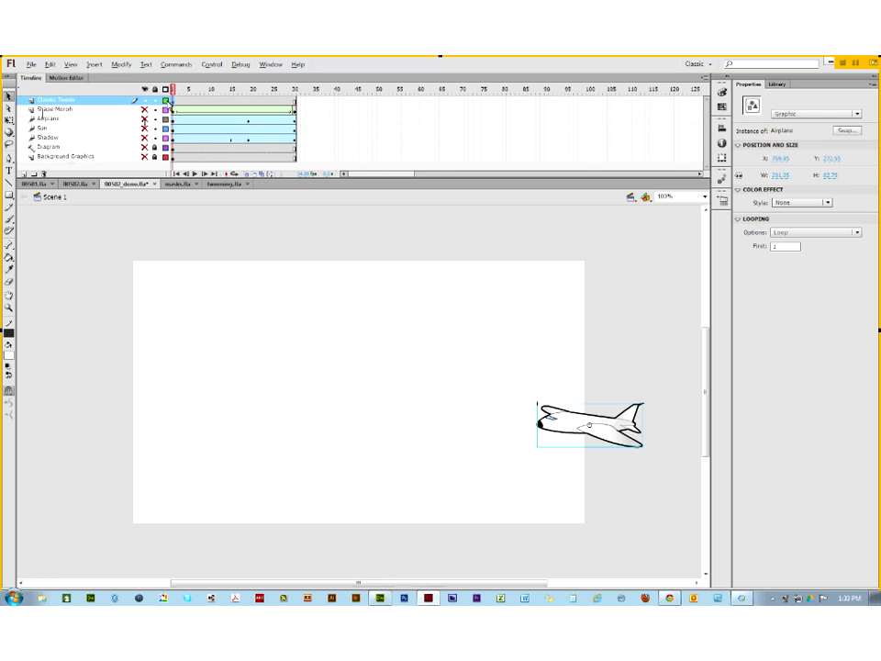
Step: Add a keyframe at frame 30 and move the airplane there to the stage's left edge
click(295, 107)
right_click(294, 107)
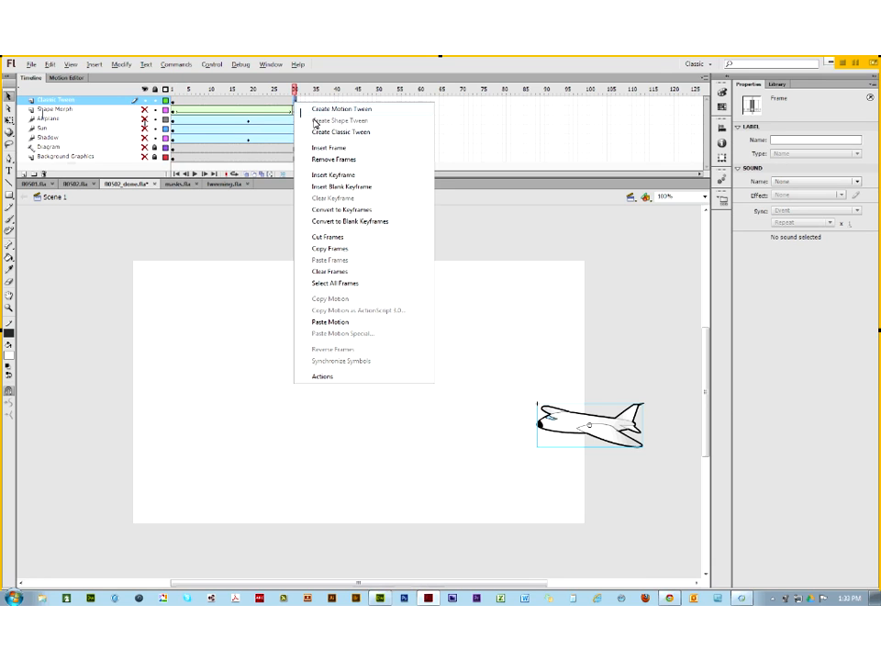
click(341, 177)
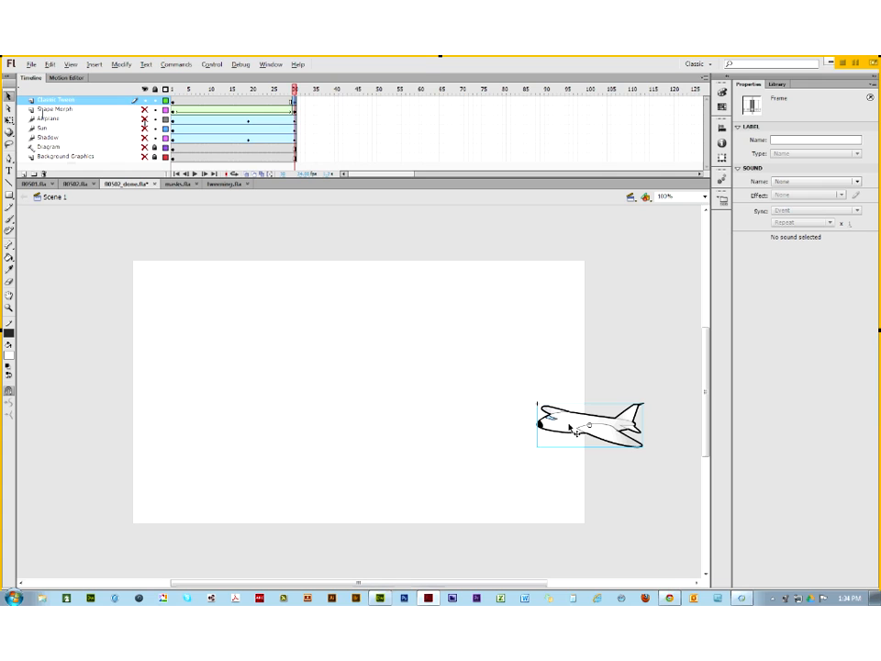
drag(571, 428, 89, 418)
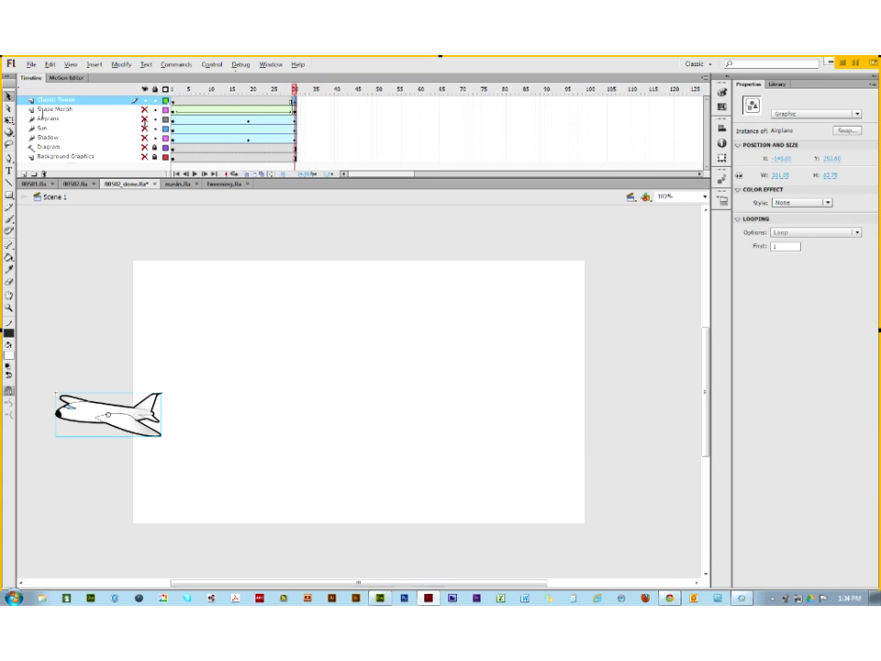
click(173, 102)
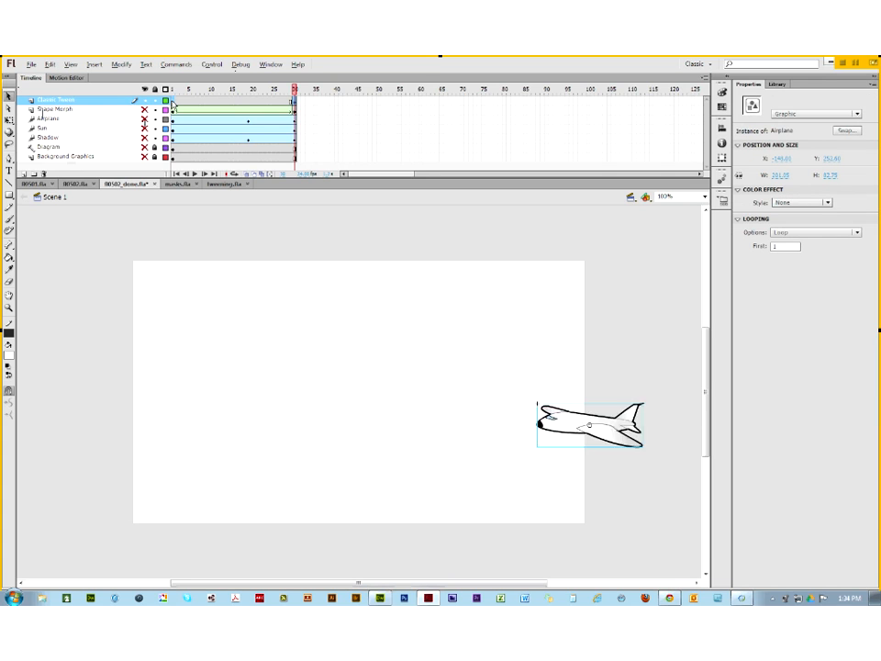
click(295, 102)
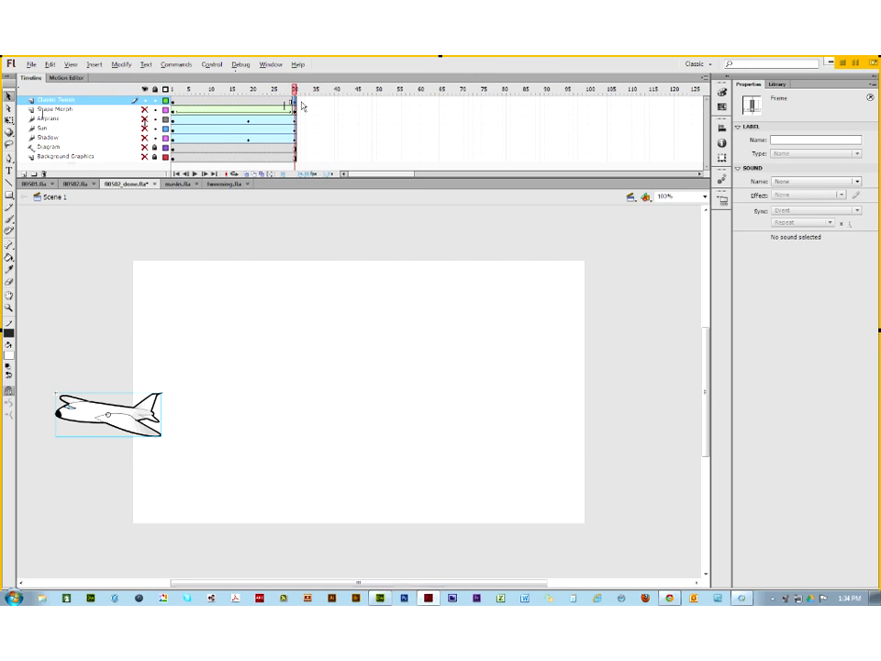
Step: Create a classic tween across frames 1–30 and scrub to preview the airplane gliding left
right_click(229, 104)
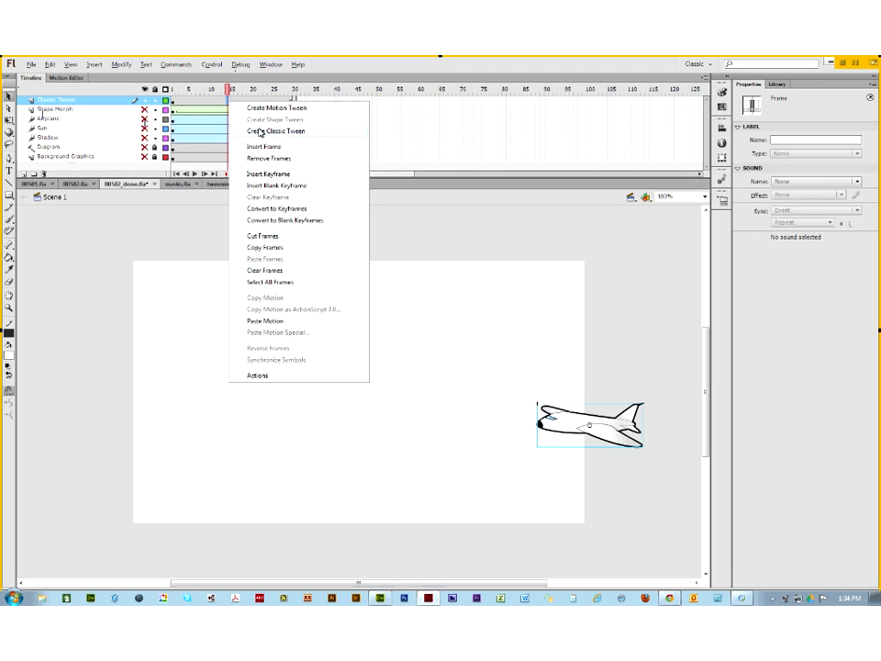
click(259, 134)
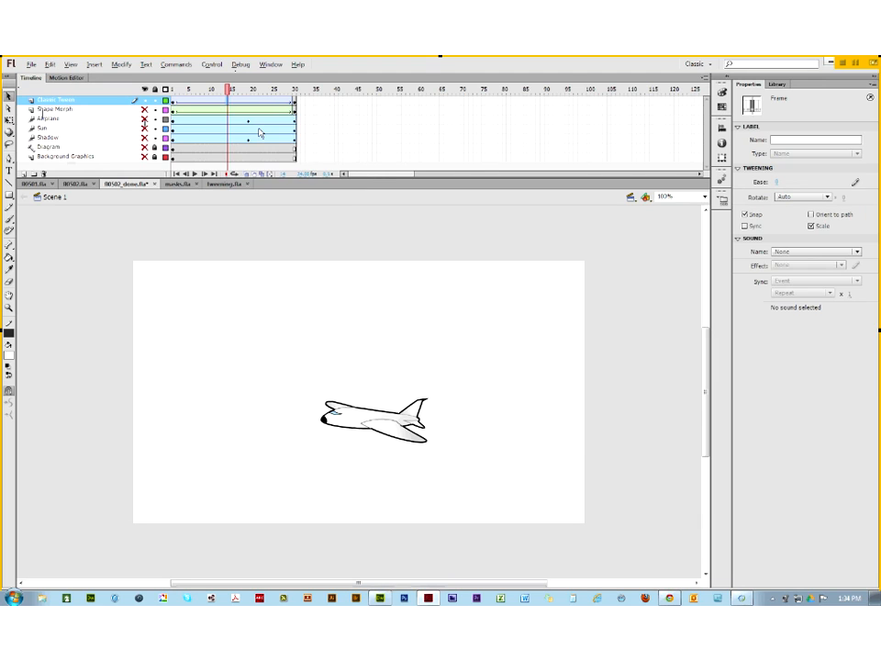
click(225, 92)
drag(225, 92, 174, 89)
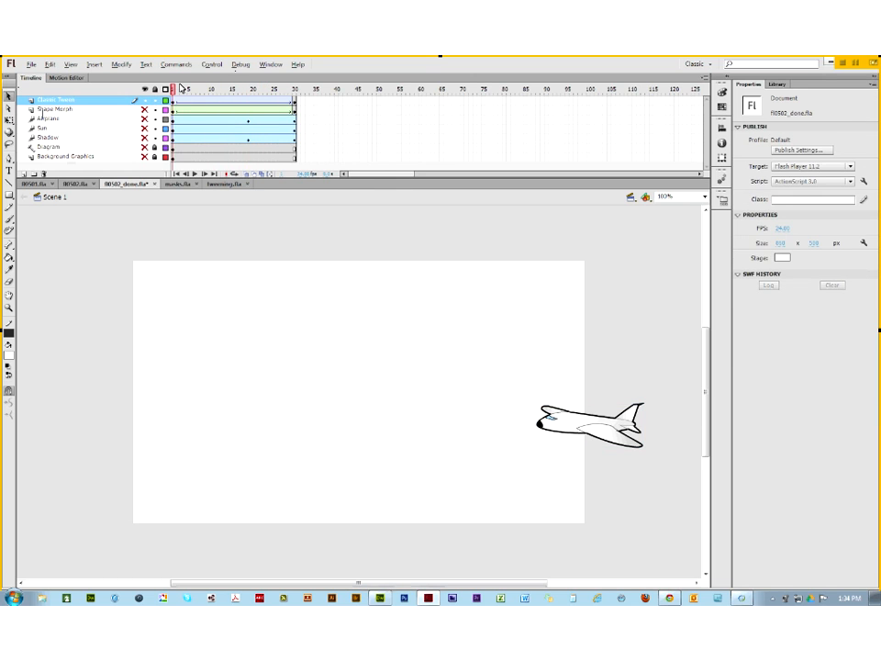
right_click(61, 103)
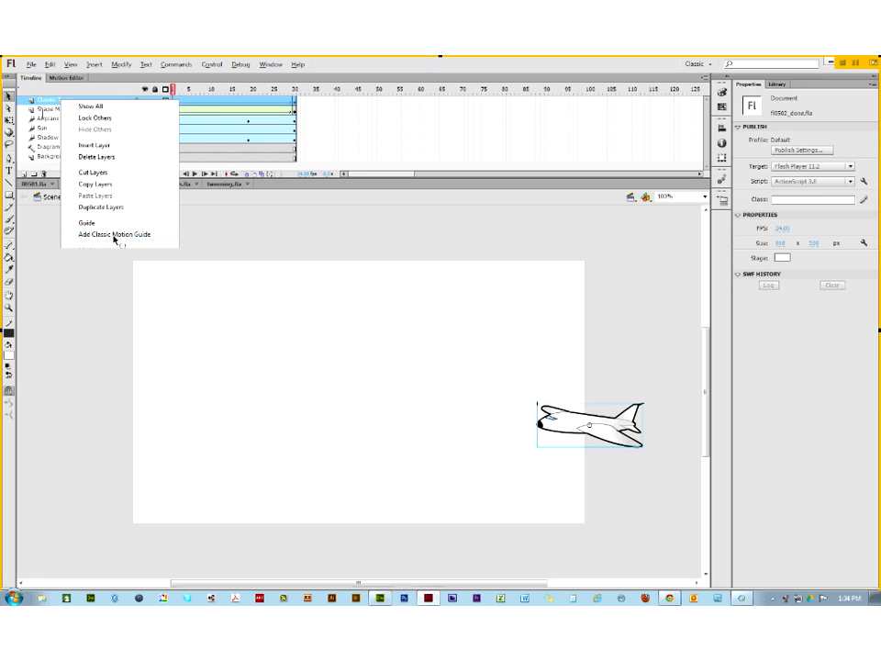
Step: Add a classic motion guide above Classic Tween and draw a wavy Pencil path across the stage
click(114, 237)
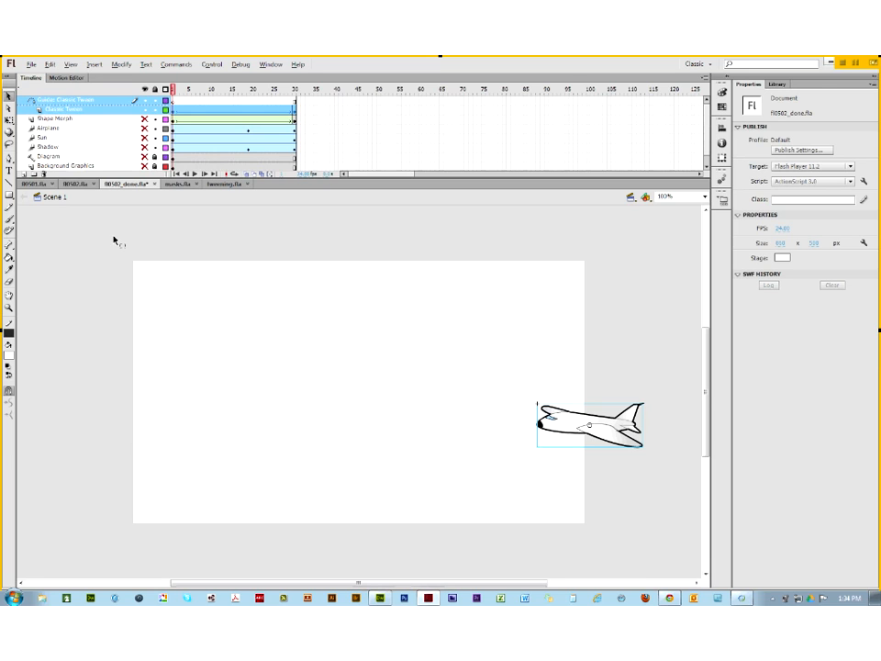
click(175, 102)
click(175, 109)
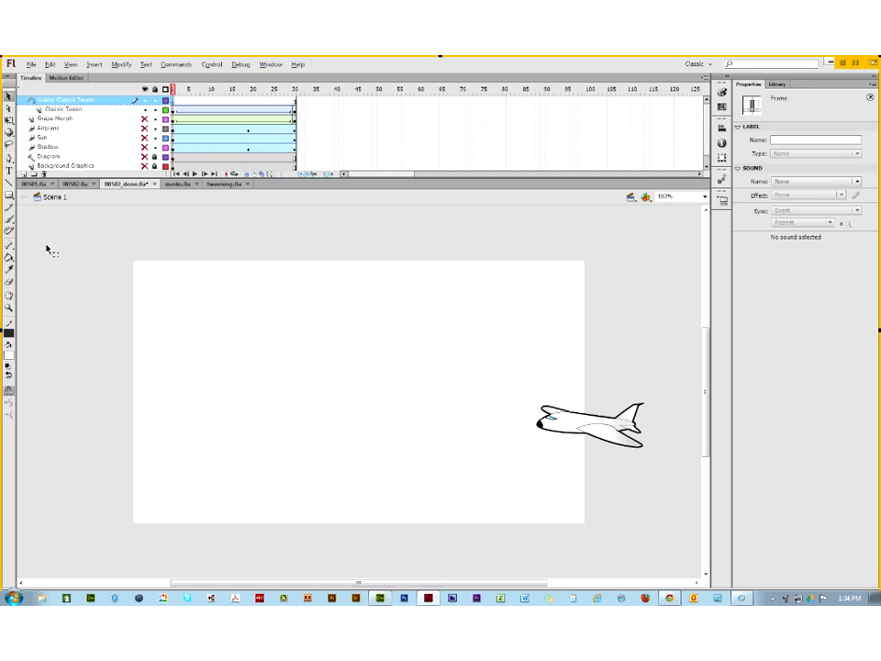
click(9, 205)
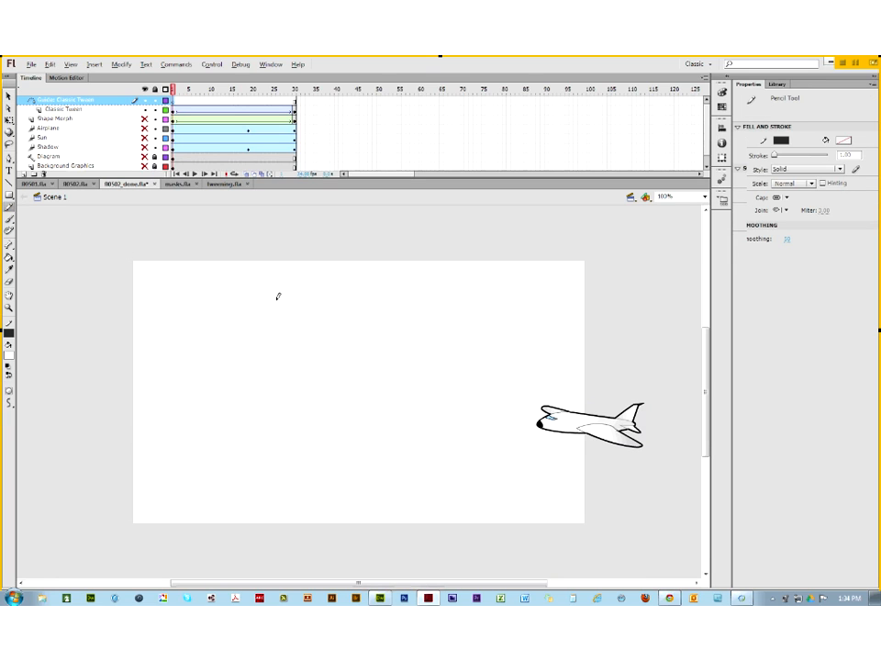
mouse_move(602, 389)
mouse_down()
mouse_move(511, 331)
mouse_move(439, 350)
mouse_move(404, 385)
mouse_move(314, 323)
mouse_move(236, 333)
mouse_move(172, 404)
mouse_move(135, 427)
mouse_up()
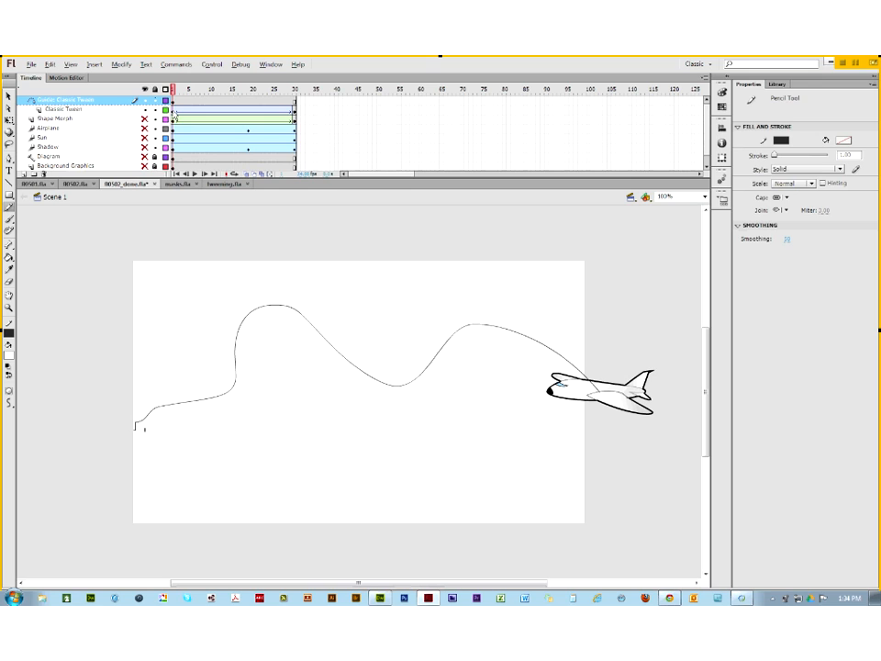
click(175, 111)
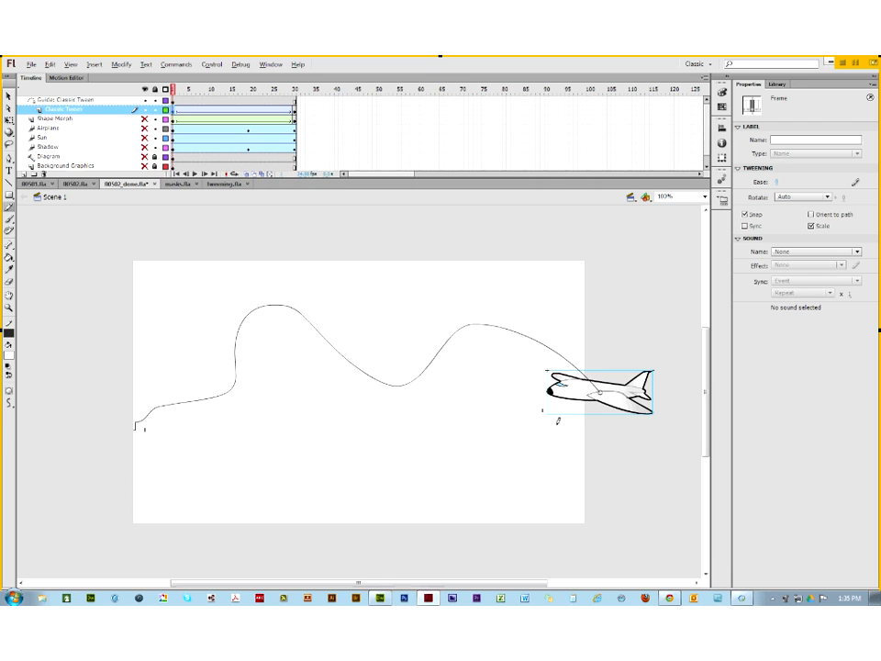
Step: At frame 30, move the airplane onto the wavy path's left end
click(9, 96)
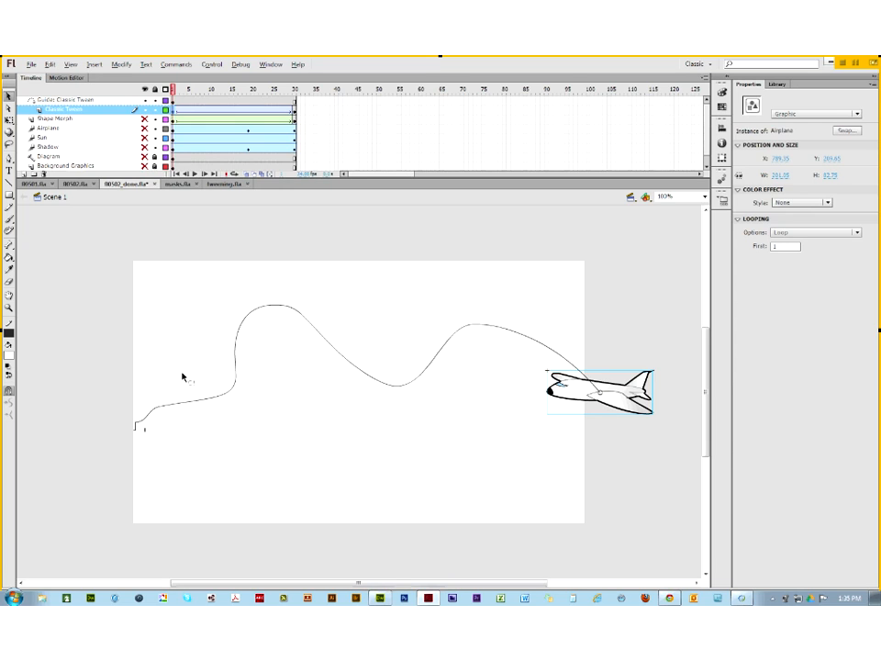
click(293, 111)
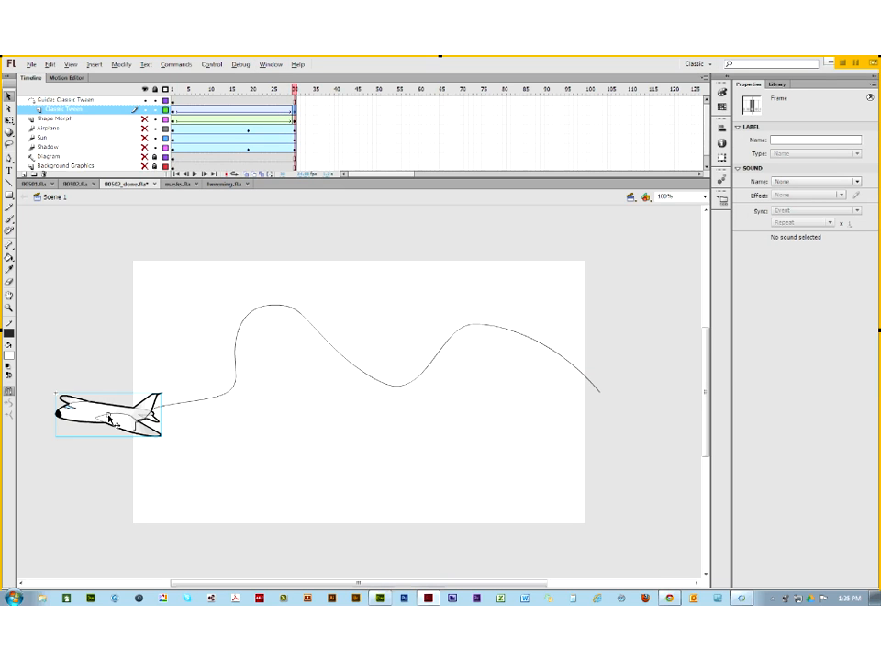
drag(108, 418, 140, 426)
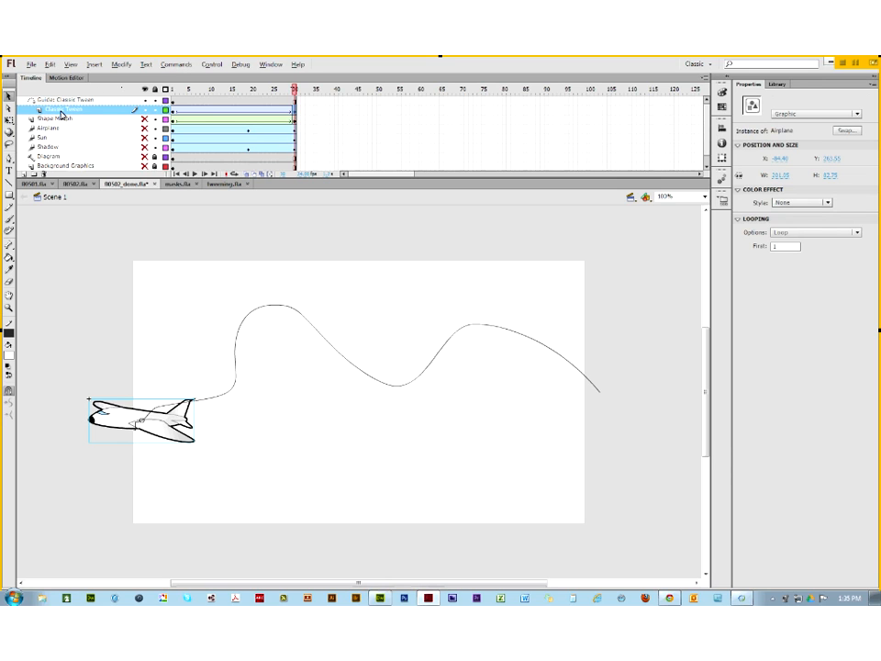
Step: Scrub the timeline between frames 1 and 30 to preview the airplane following the path
click(173, 90)
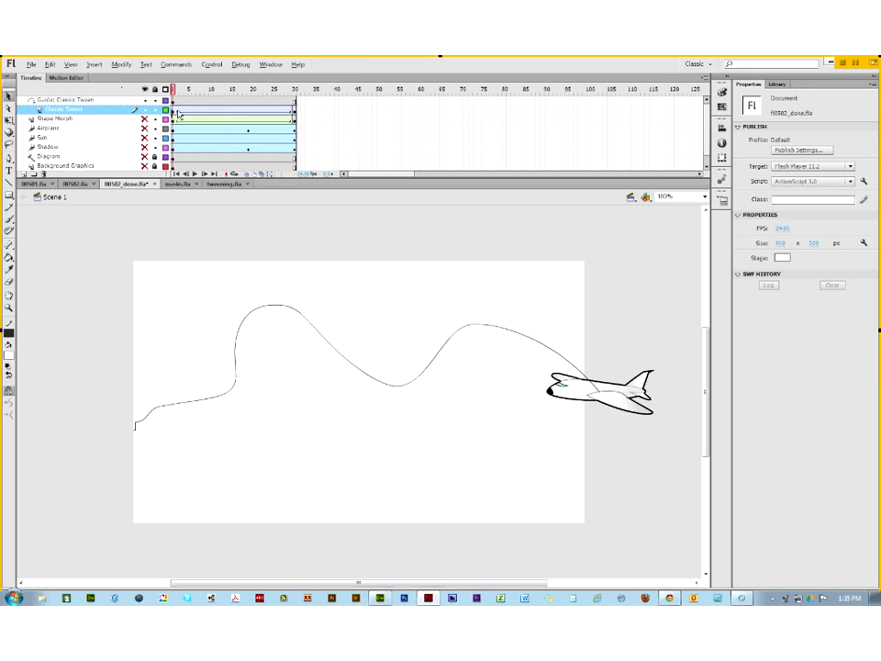
click(178, 111)
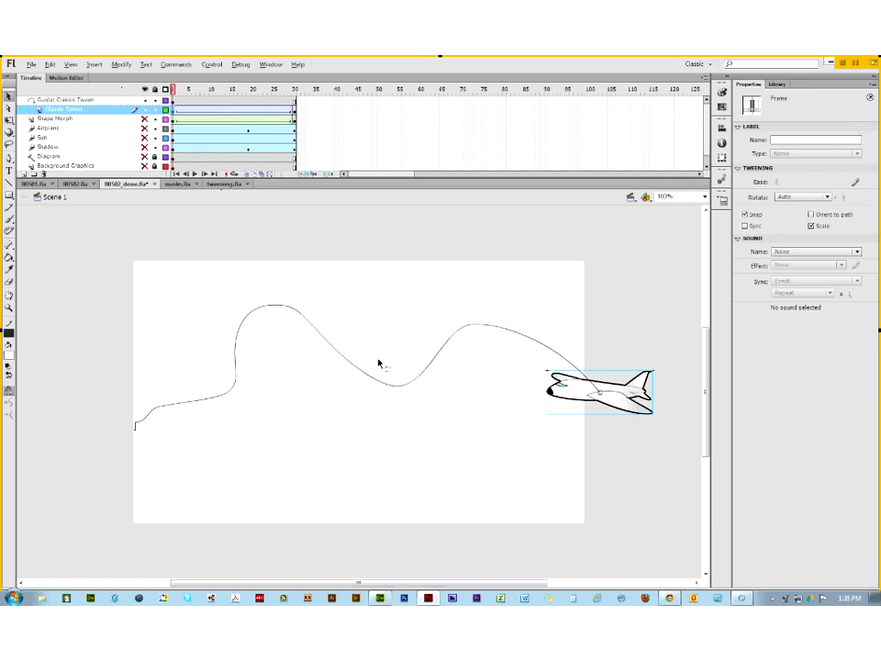
click(295, 114)
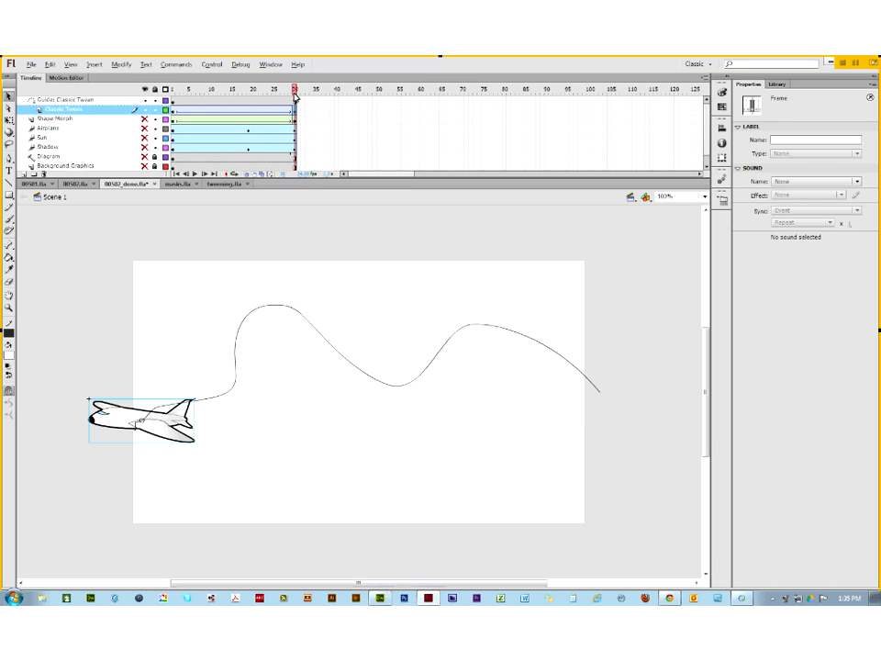
drag(294, 95, 323, 137)
drag(294, 90, 166, 123)
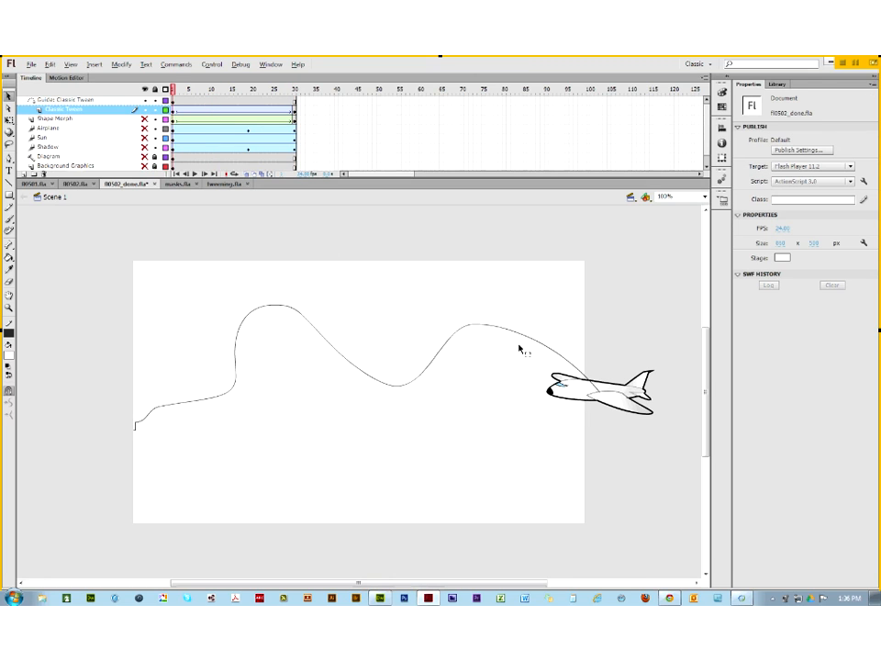
click(571, 390)
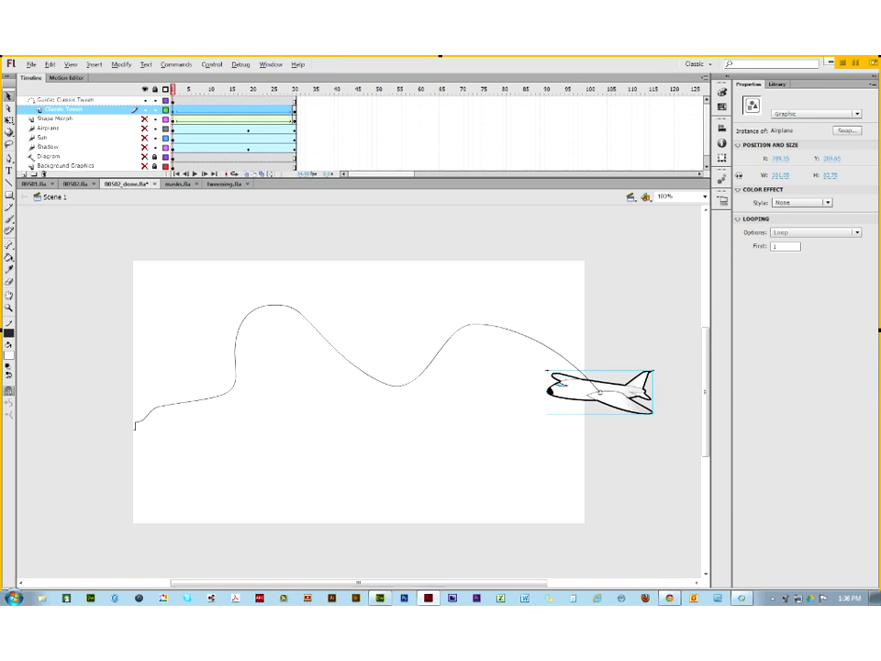
click(216, 113)
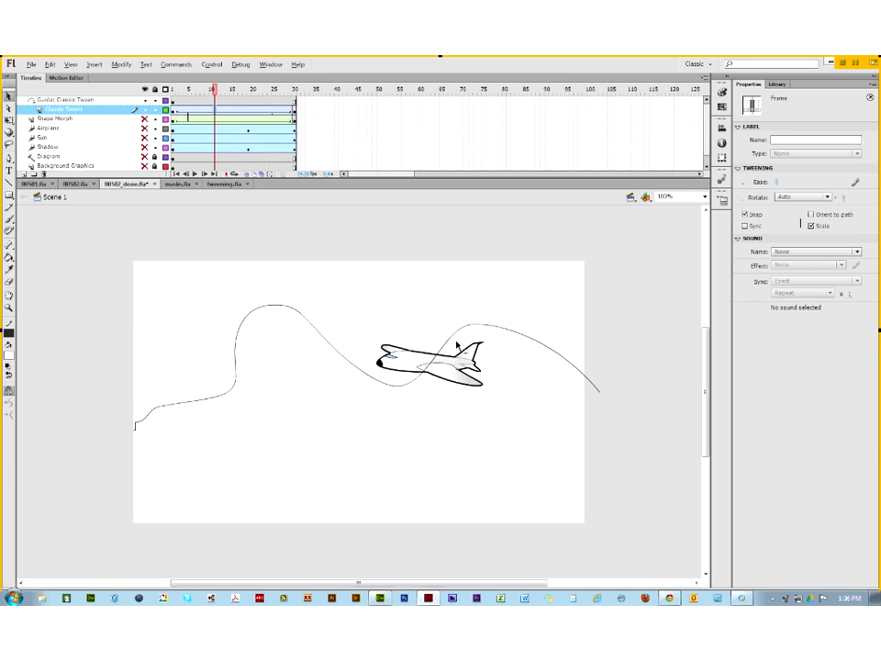
click(310, 273)
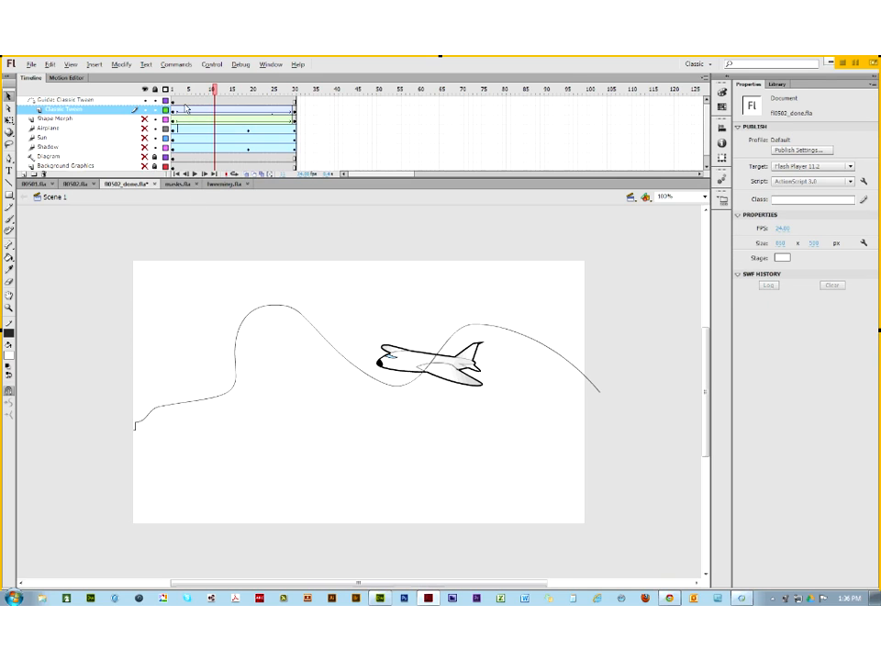
click(173, 110)
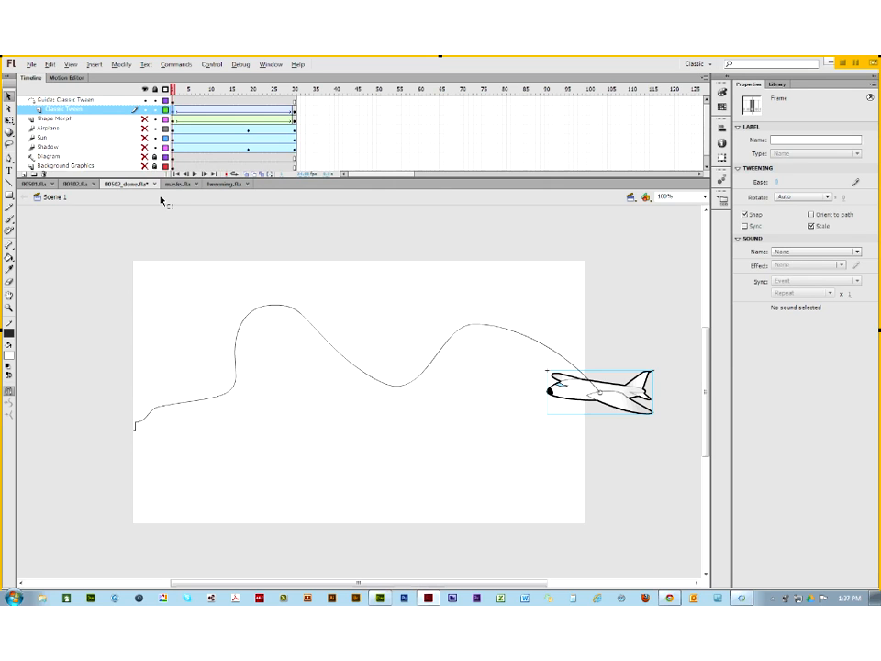
Step: Move the airplane's transform pivot to its nose on the path
click(9, 121)
click(600, 395)
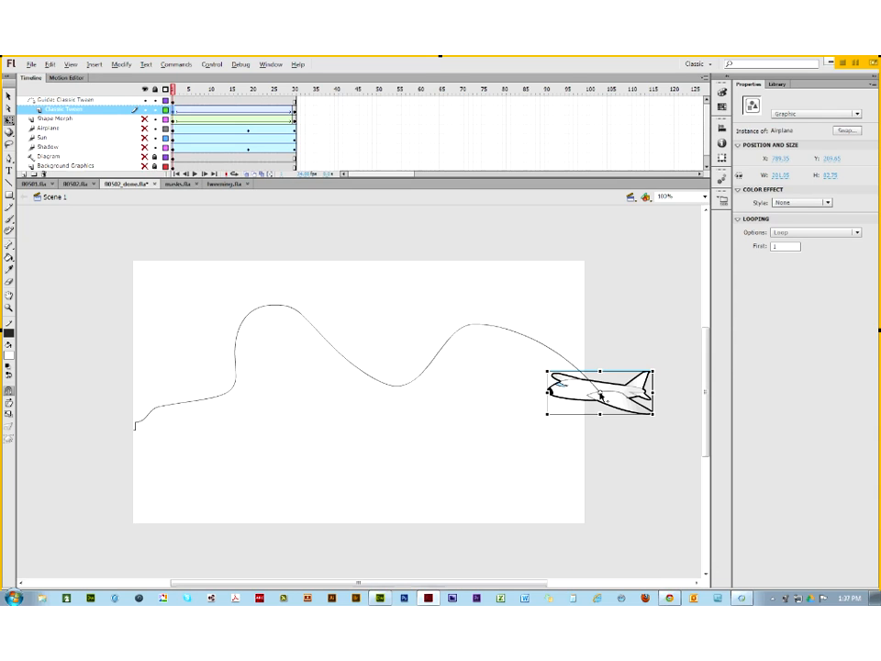
drag(600, 393, 562, 401)
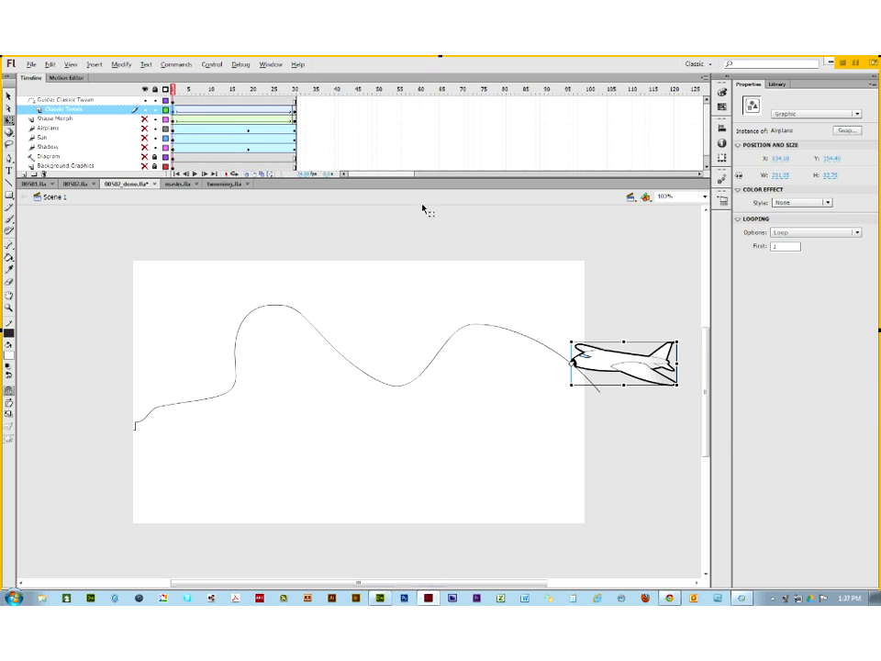
Step: At frame 30, reposition the airplane at the stage's left edge and play the animation
click(295, 111)
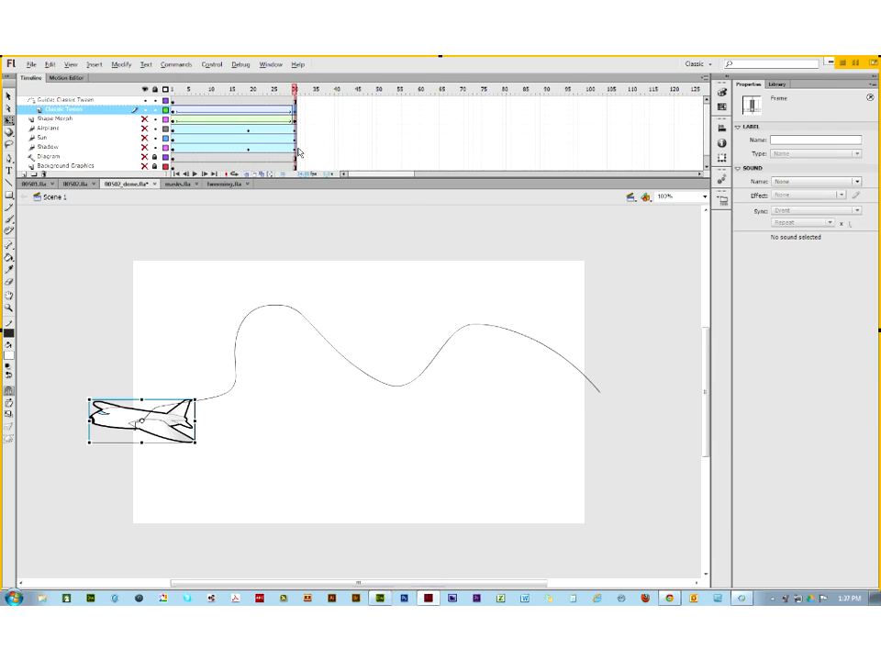
click(103, 421)
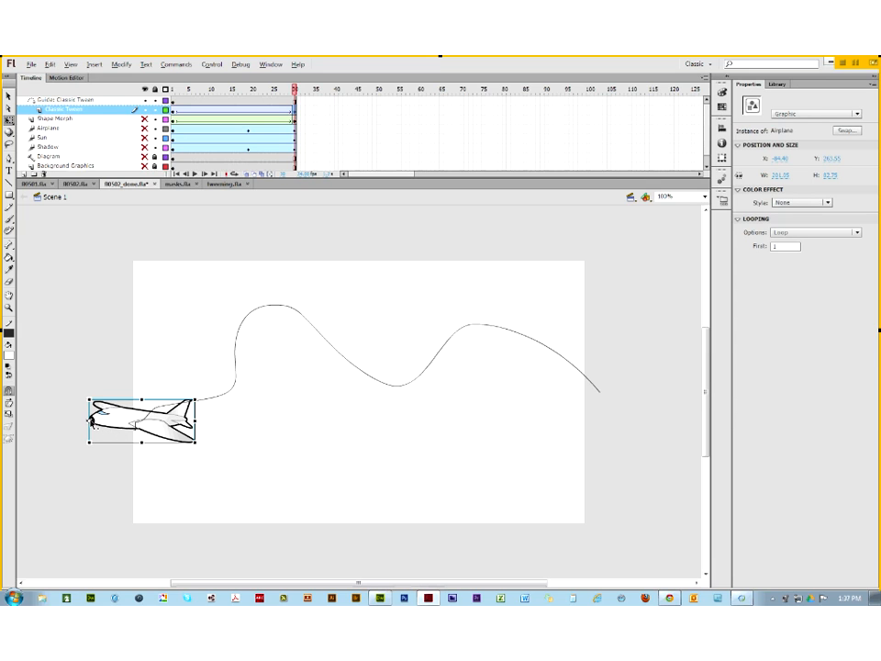
click(8, 95)
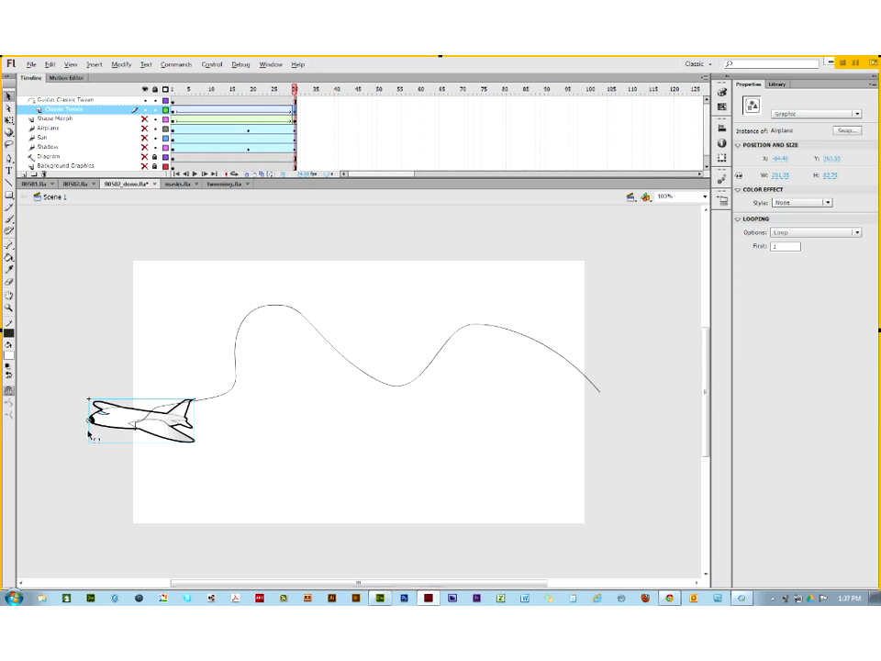
drag(95, 428, 143, 429)
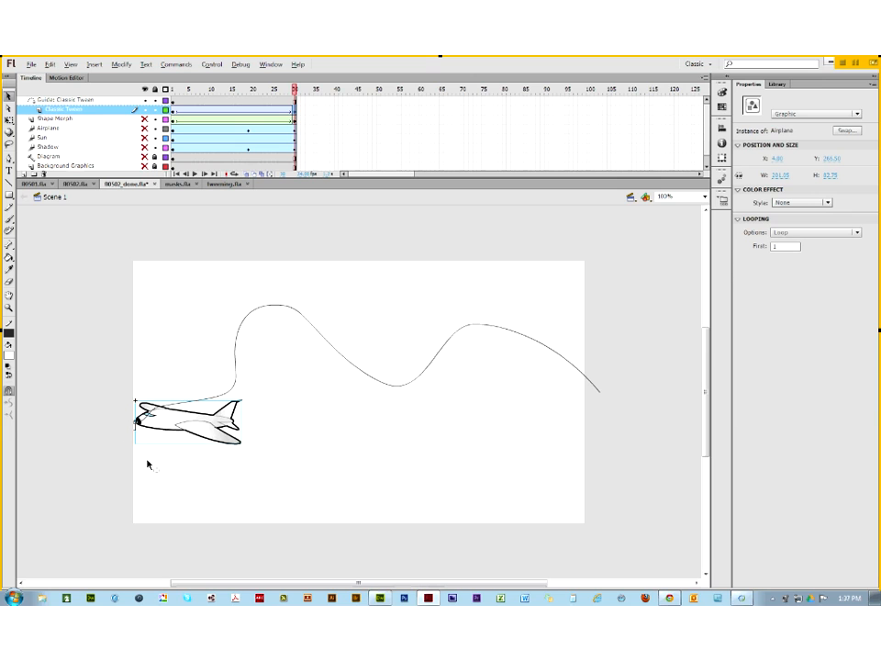
click(282, 90)
key(Return)
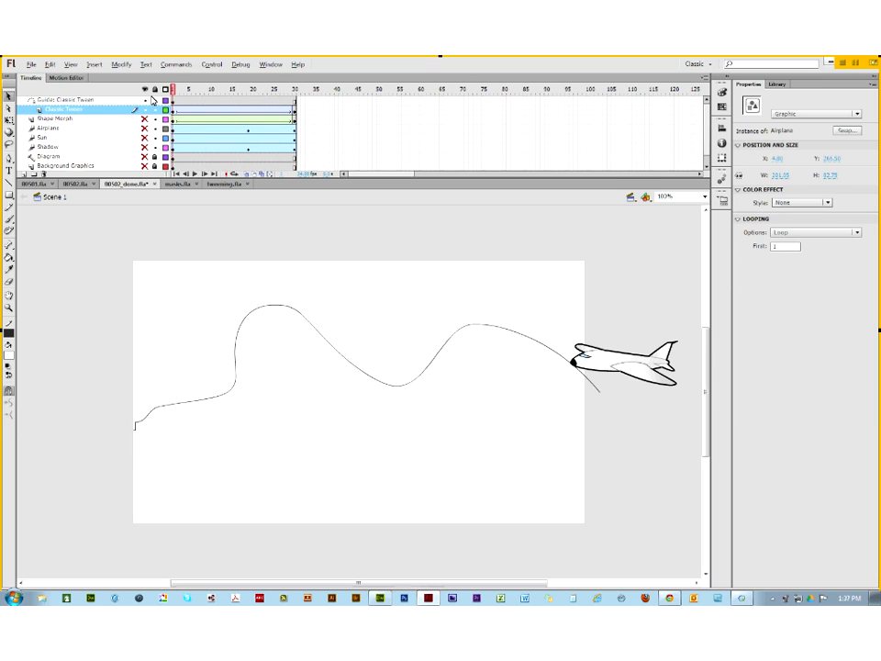
Step: Snap the airplane onto the path's right end, check frame 13, then replay from frame 1
click(603, 364)
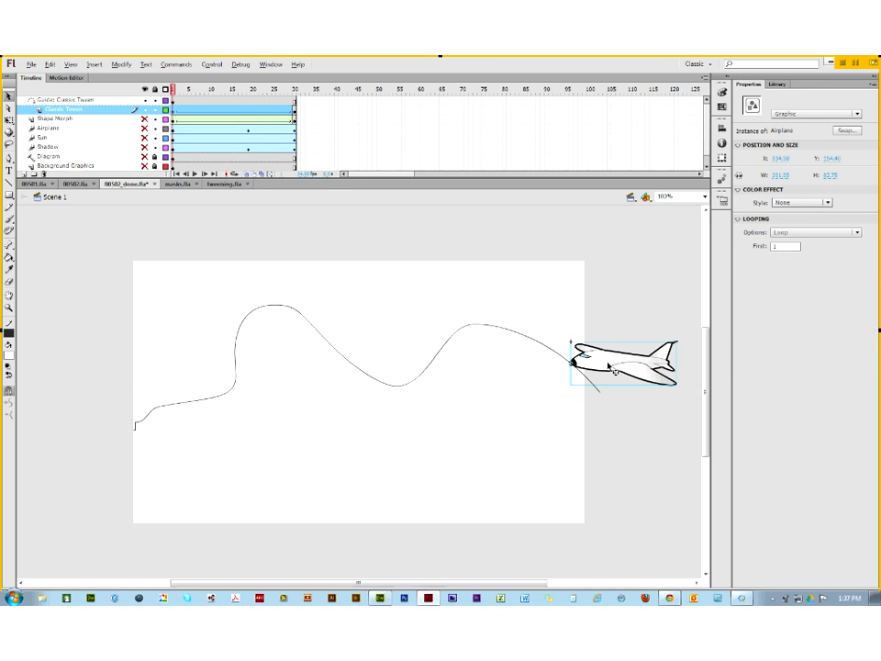
drag(602, 365, 626, 391)
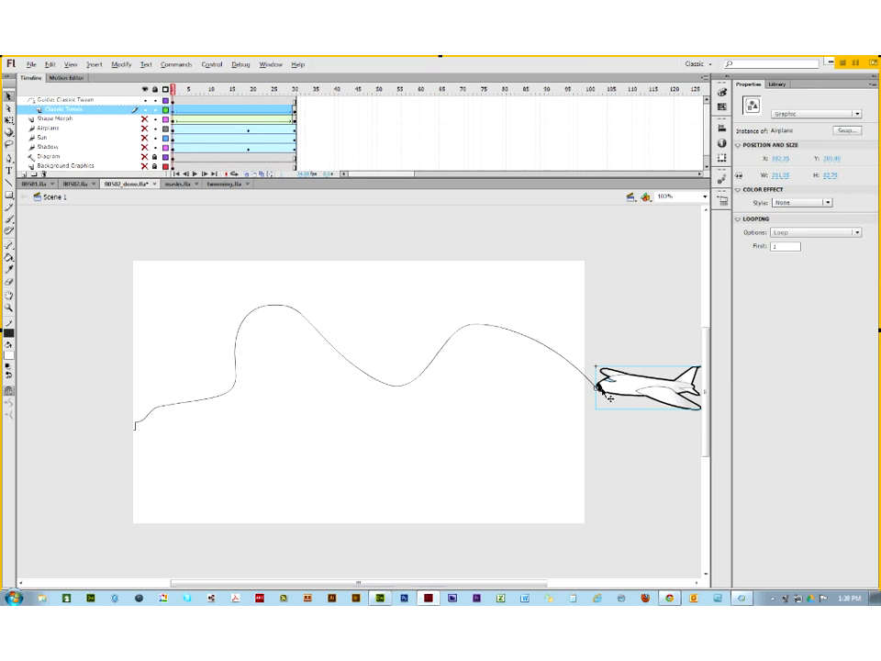
click(220, 111)
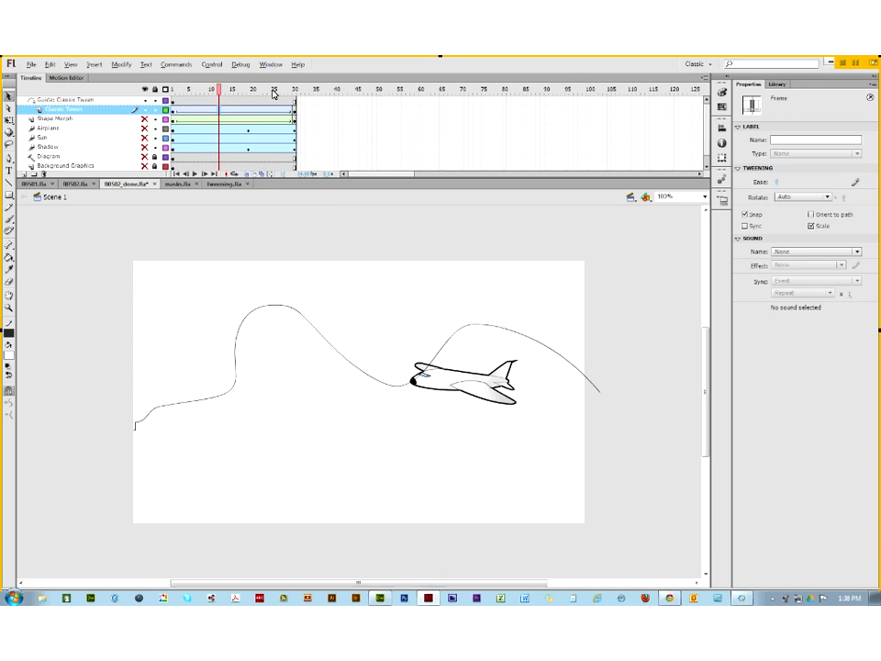
click(173, 91)
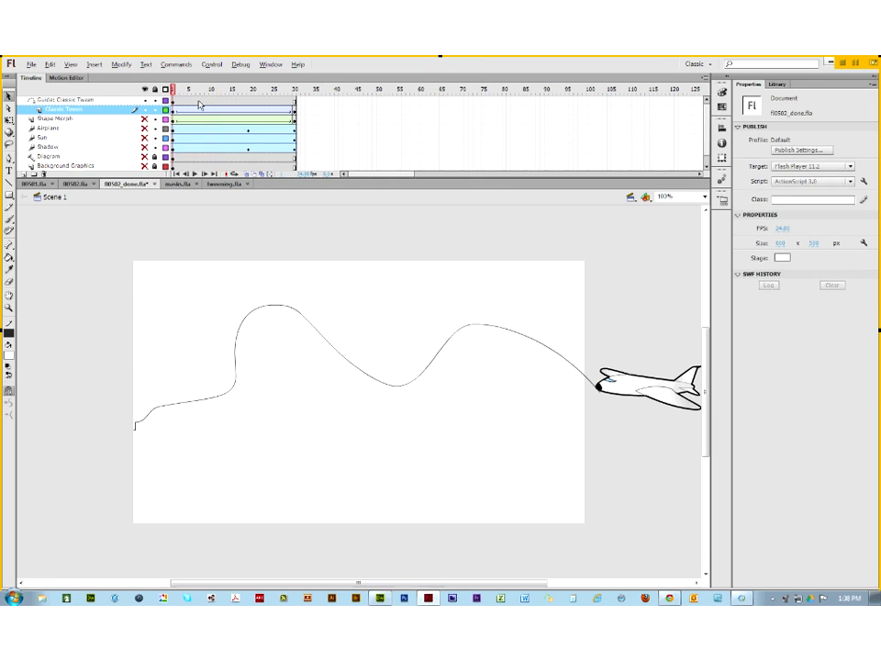
key(Return)
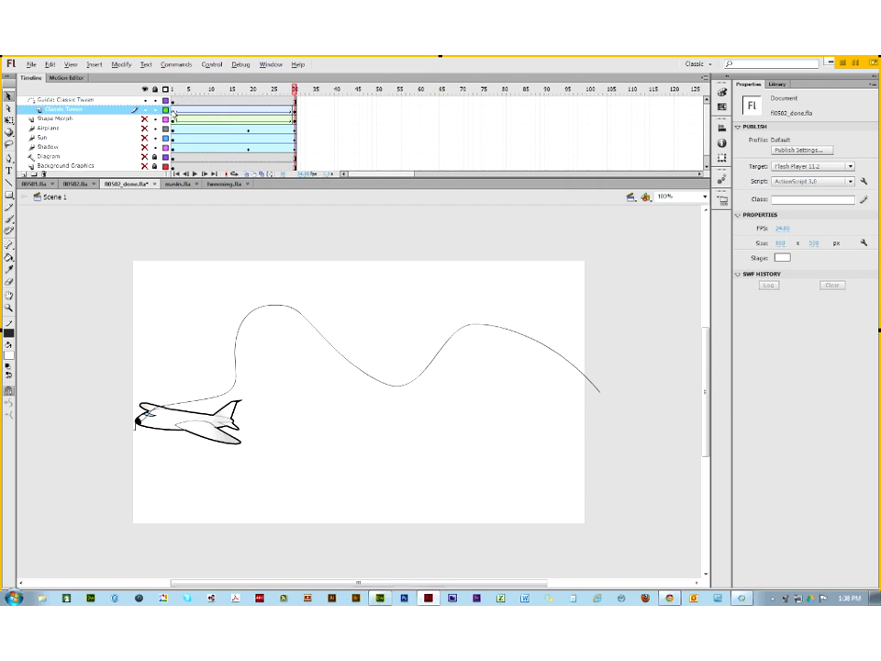
Step: Enable Orient to path on the airplane tween, scrub to watch it turn, then switch to the assignments page
click(172, 112)
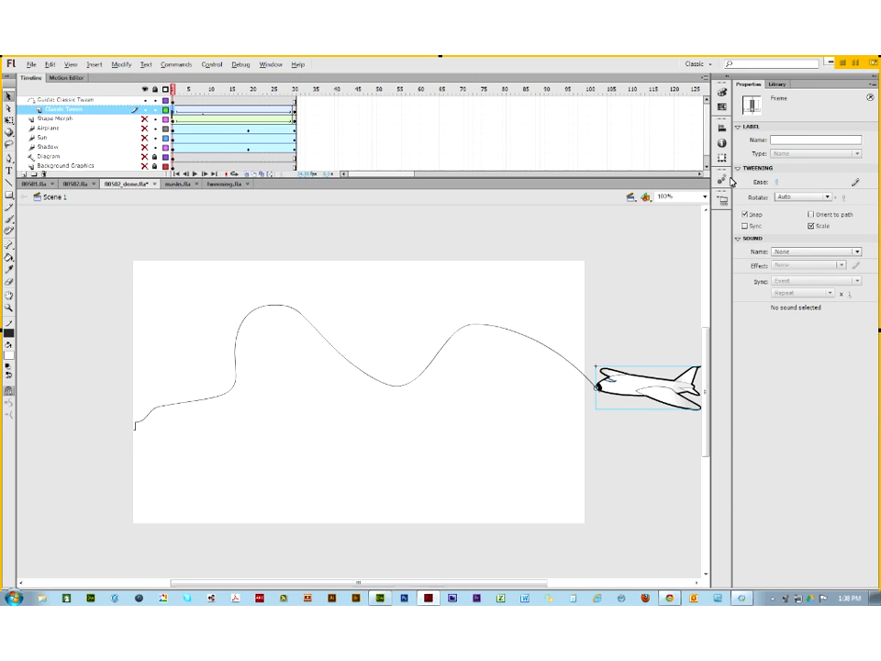
click(812, 215)
drag(174, 92, 168, 117)
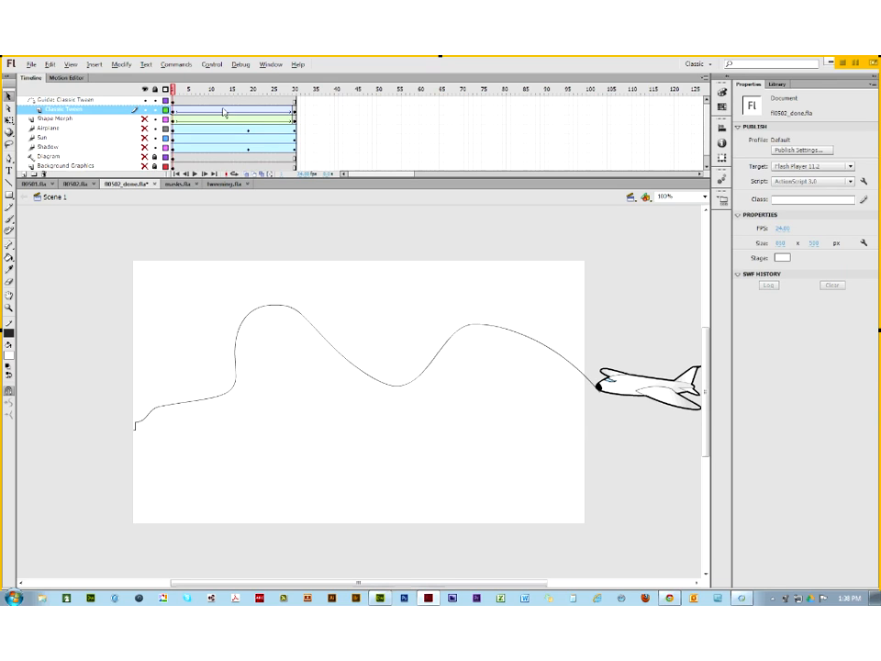
click(429, 598)
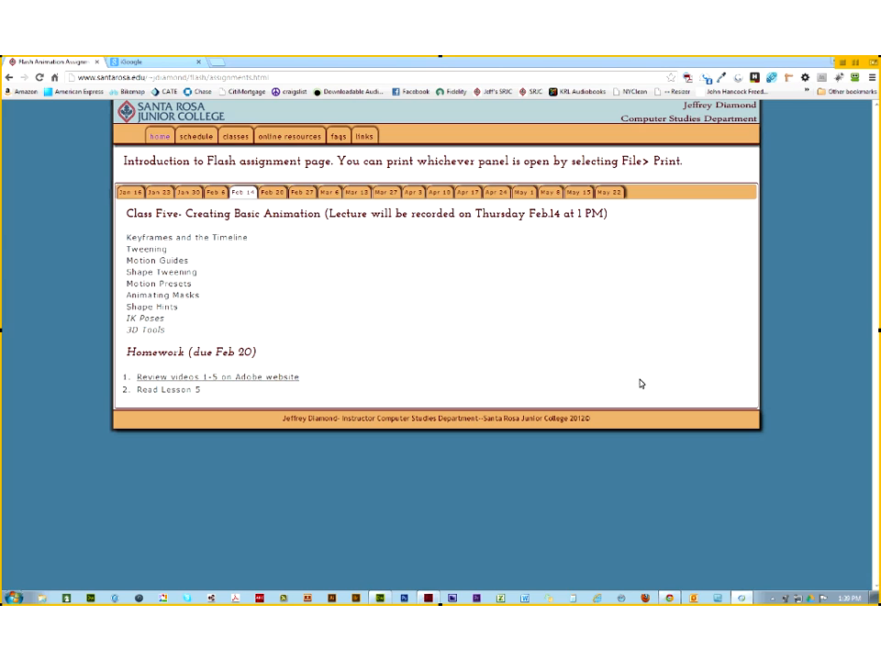
Step: Return to Flash and close the fl0502_done.swf test playback
click(427, 600)
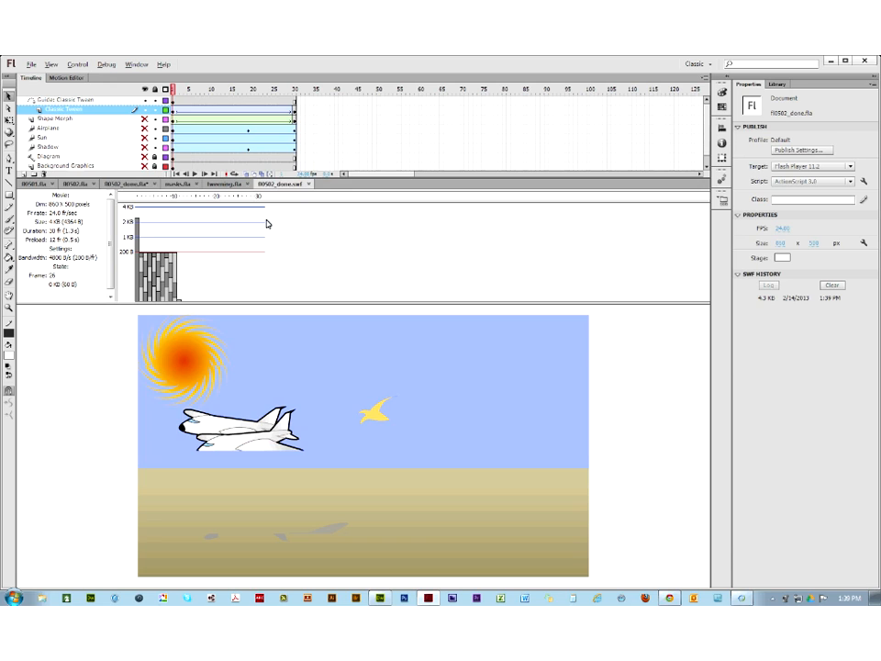
click(309, 183)
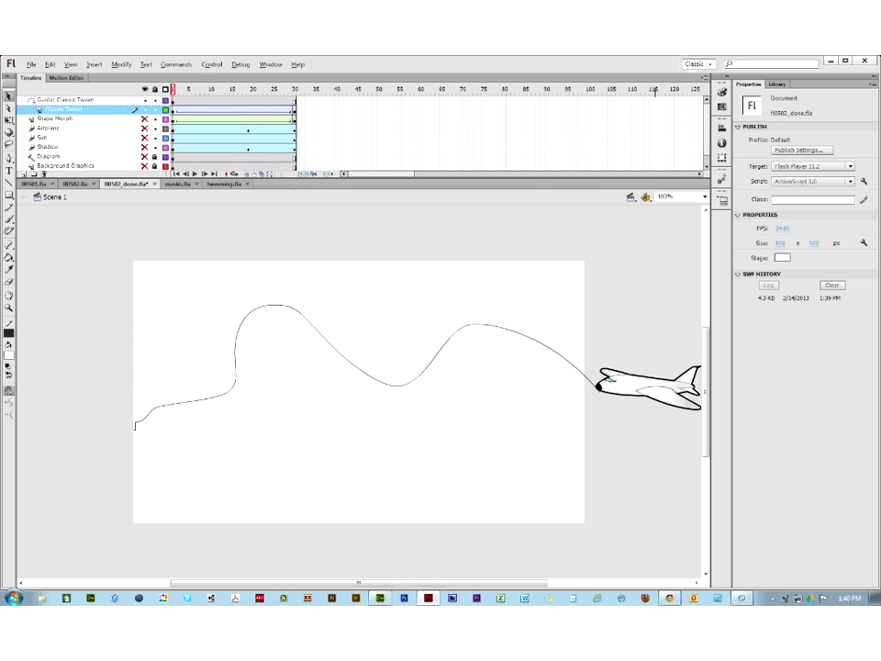
Step: Delete the Guide and Classic Tween layers, leave all layers hidden, and expand the docked panels
click(74, 99)
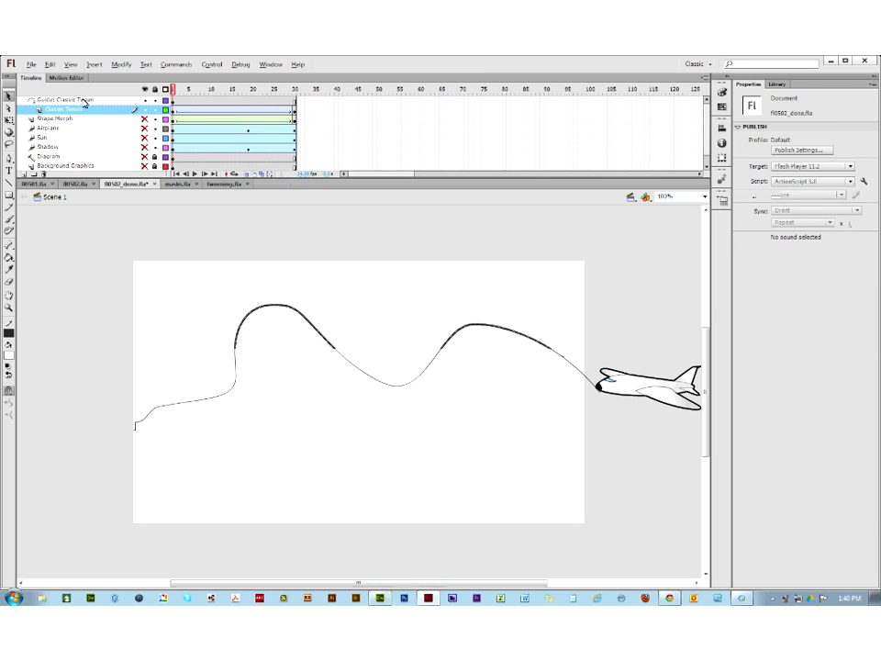
click(44, 176)
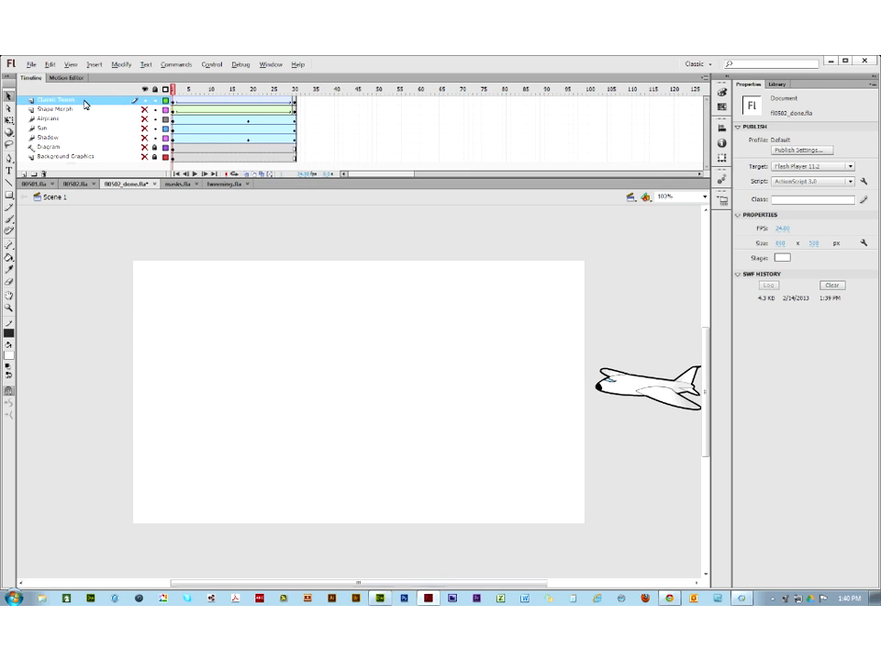
click(45, 175)
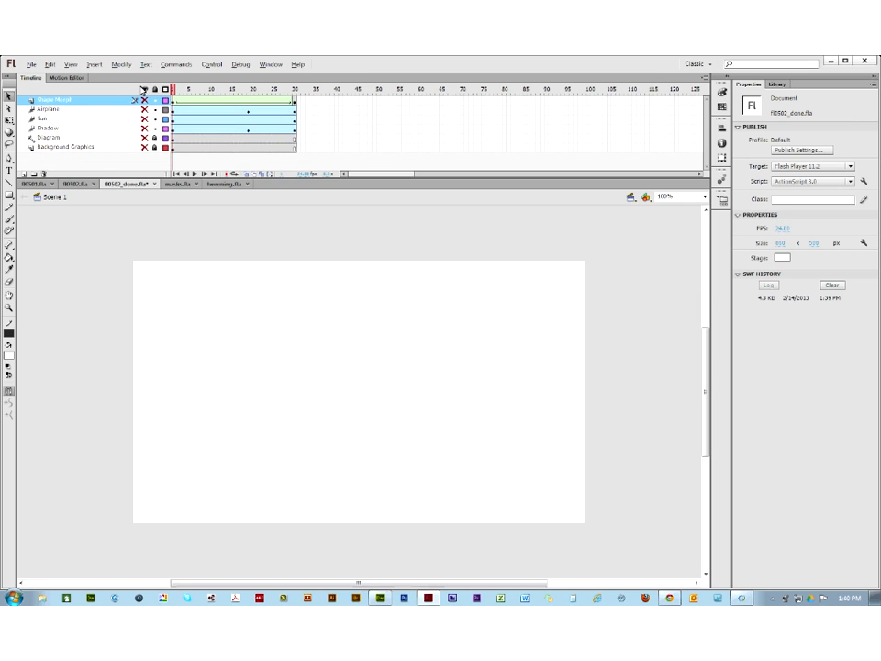
click(146, 90)
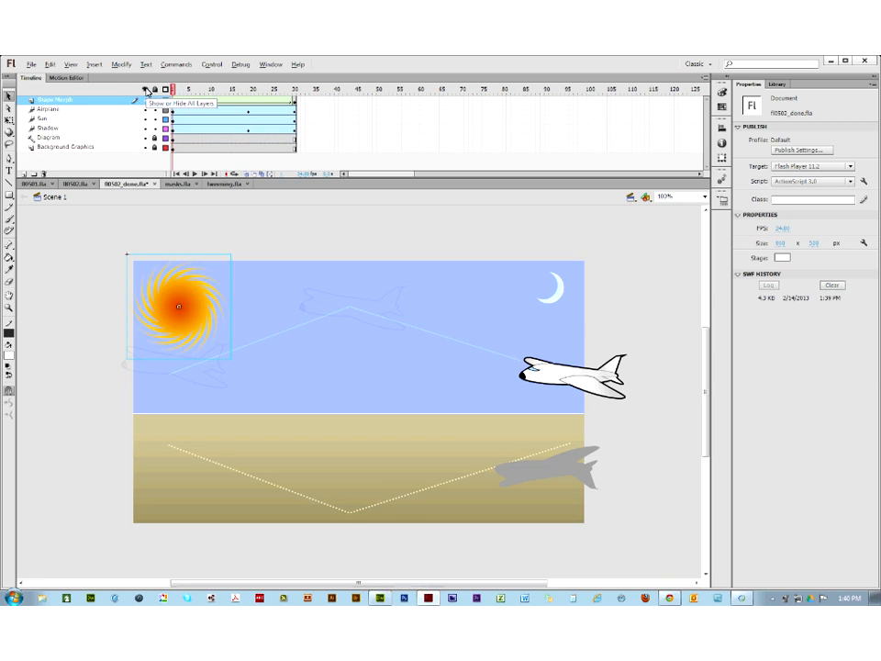
click(145, 90)
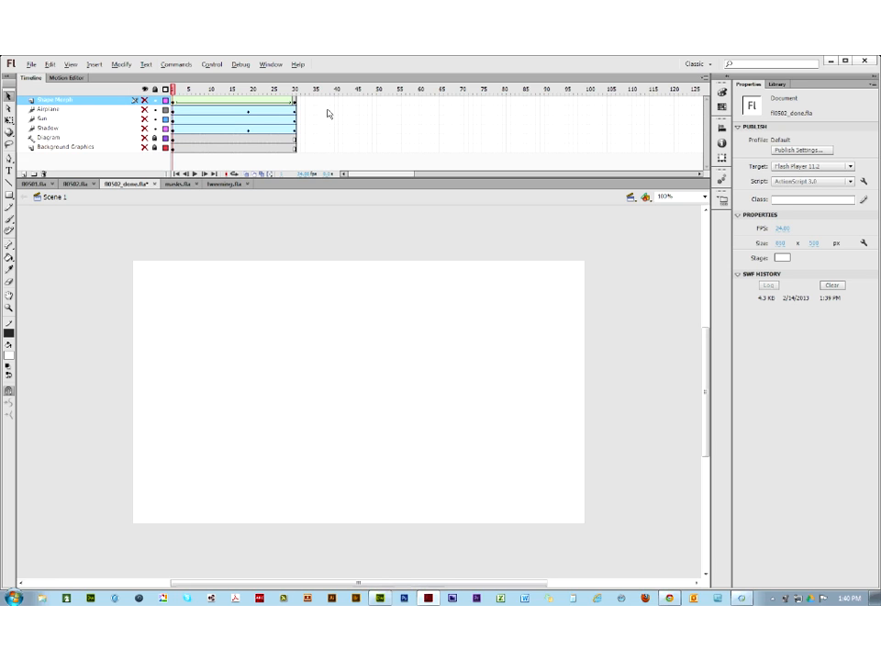
click(729, 80)
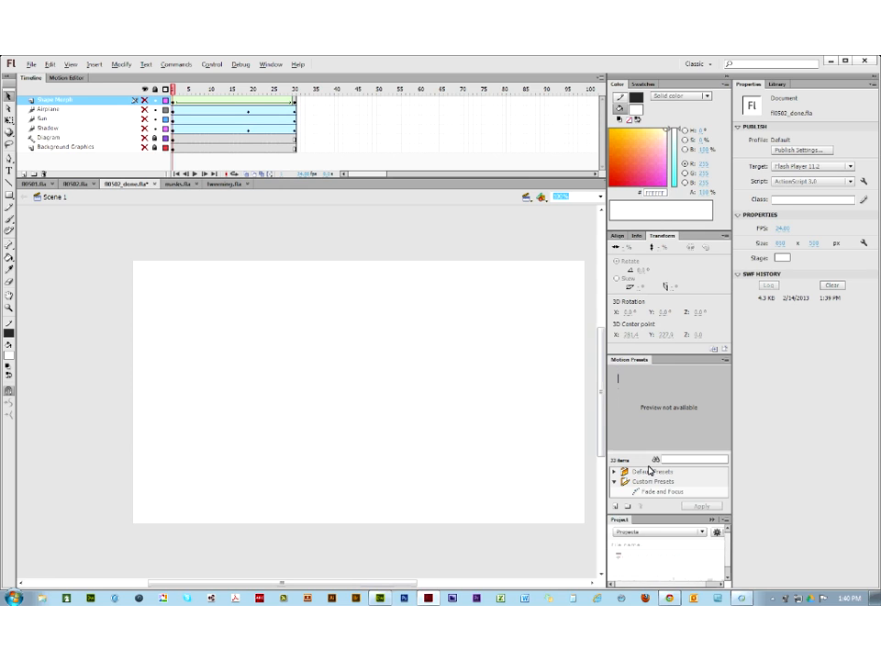
Step: Expand Default Presets and float the Motion Presets panel, making it taller
click(615, 472)
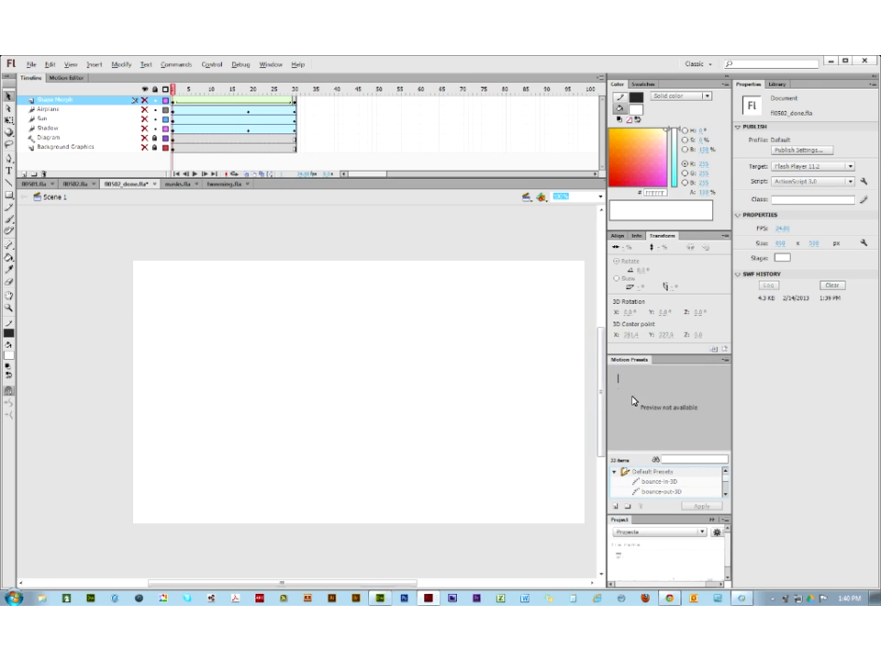
drag(628, 363, 431, 217)
drag(541, 364, 595, 571)
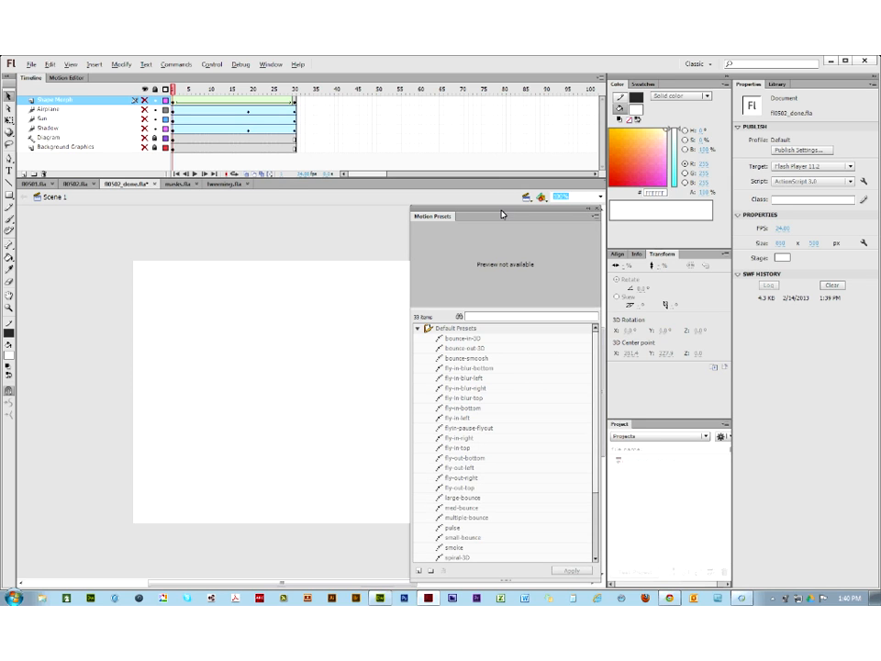
drag(510, 217, 484, 175)
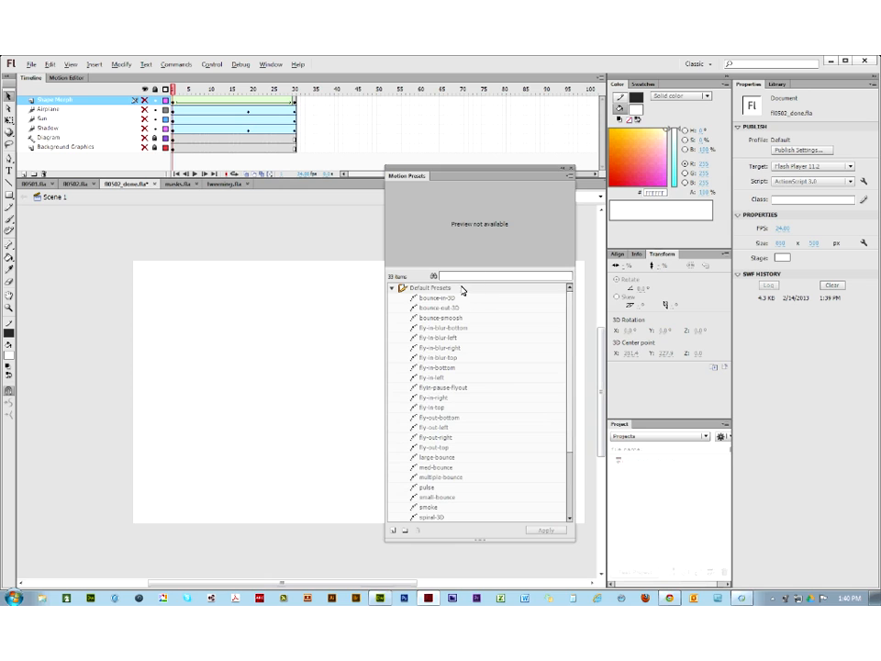
Step: Preview the bounce and fly-in presets, then move the Motion Presets panel off the stage
click(434, 299)
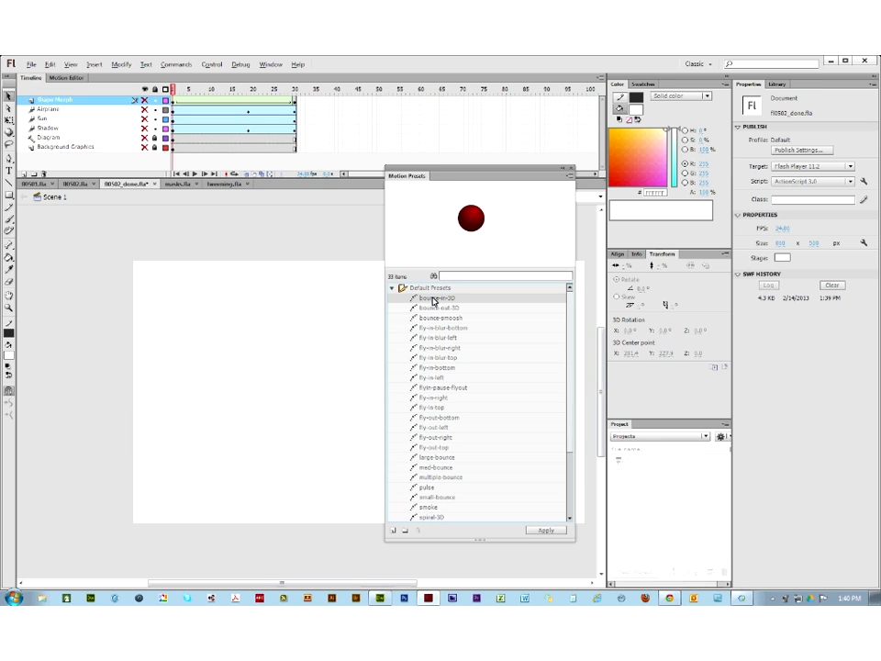
key(Down)
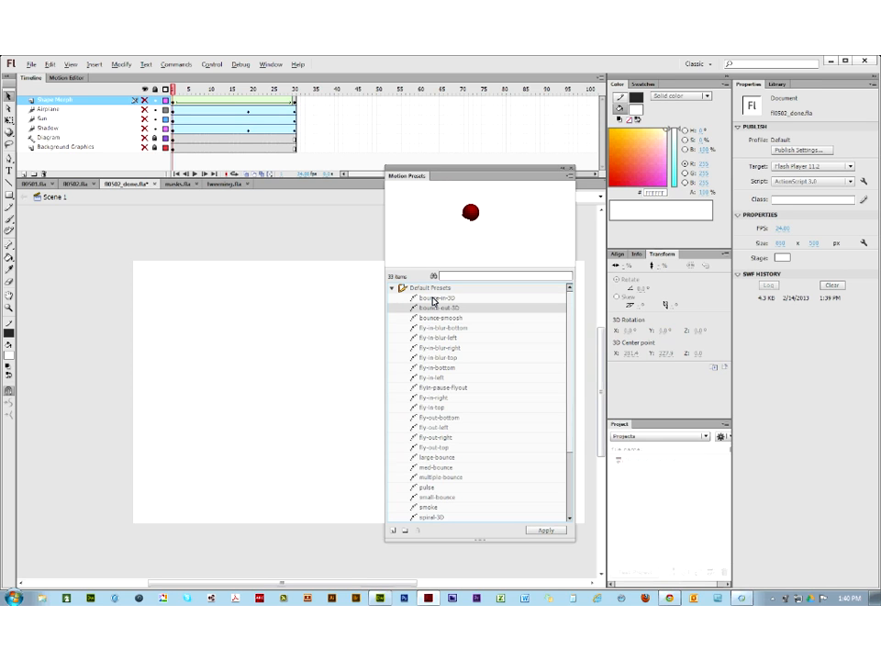
key(Down)
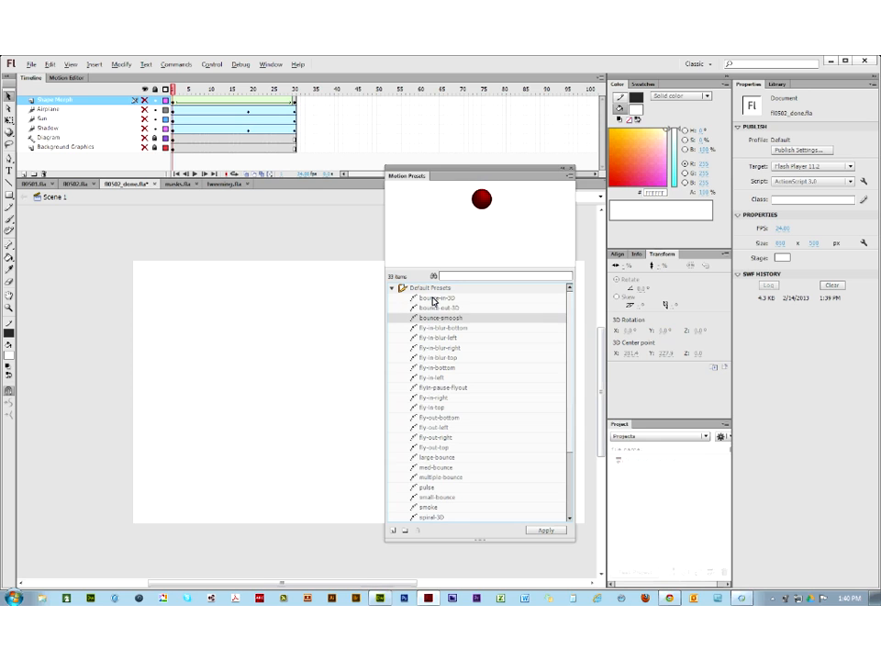
key(Down)
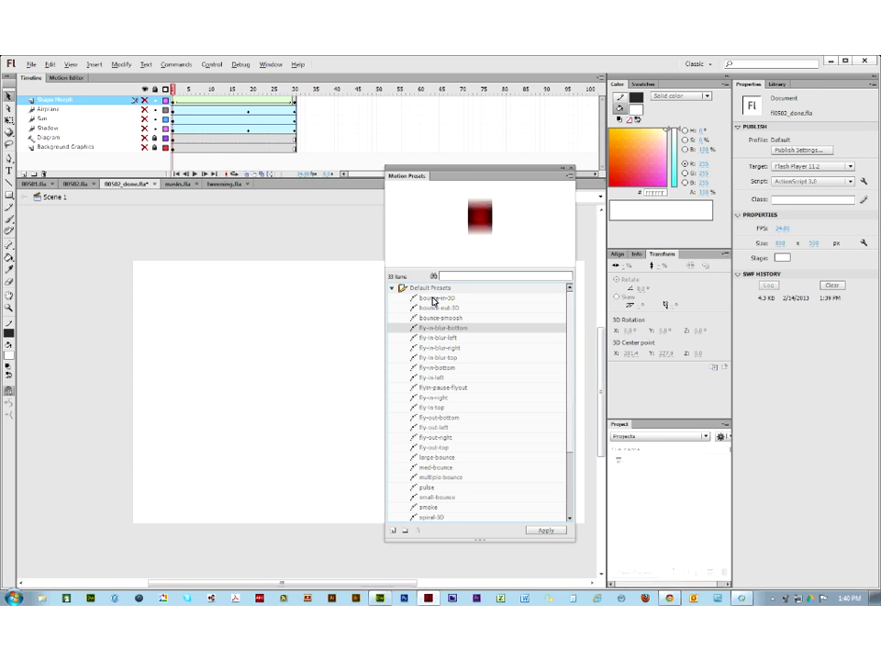
key(Down)
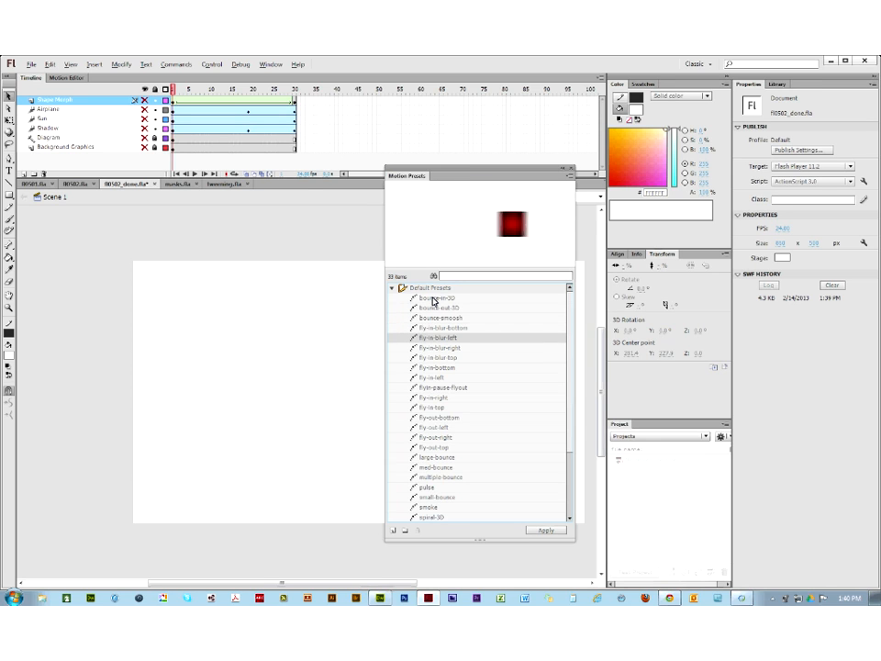
key(Down)
key(Down)
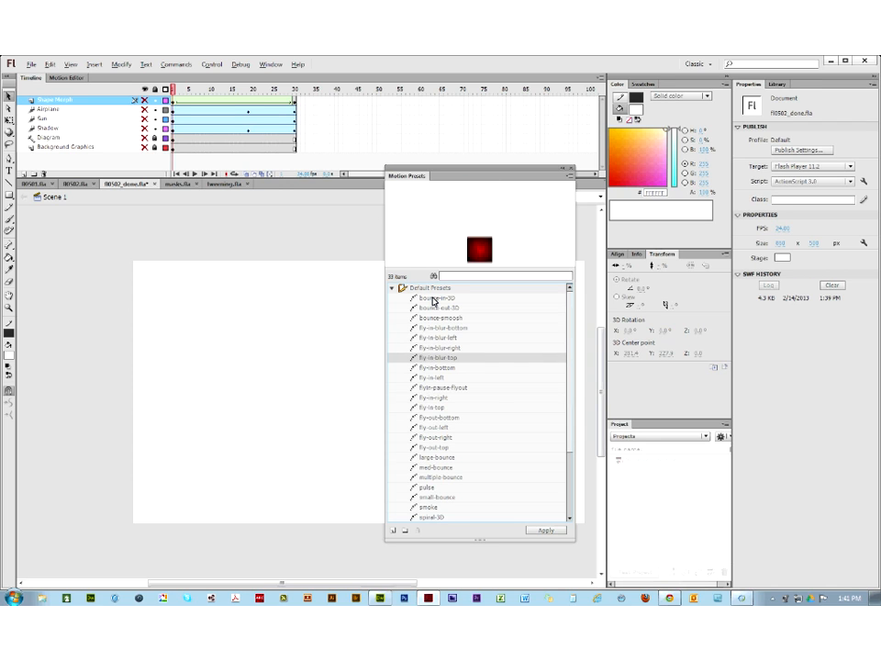
key(Down)
key(Down)
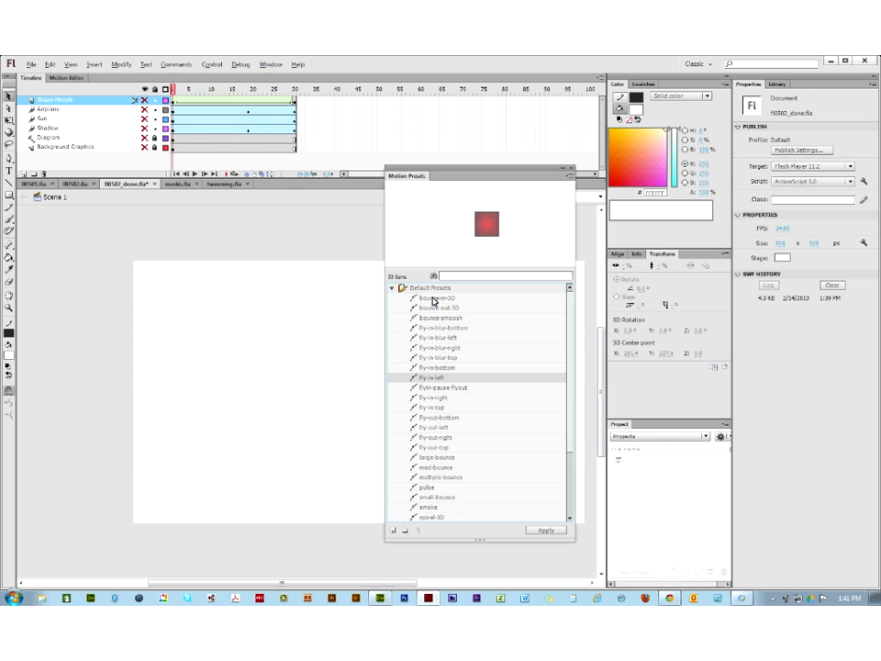
key(Down)
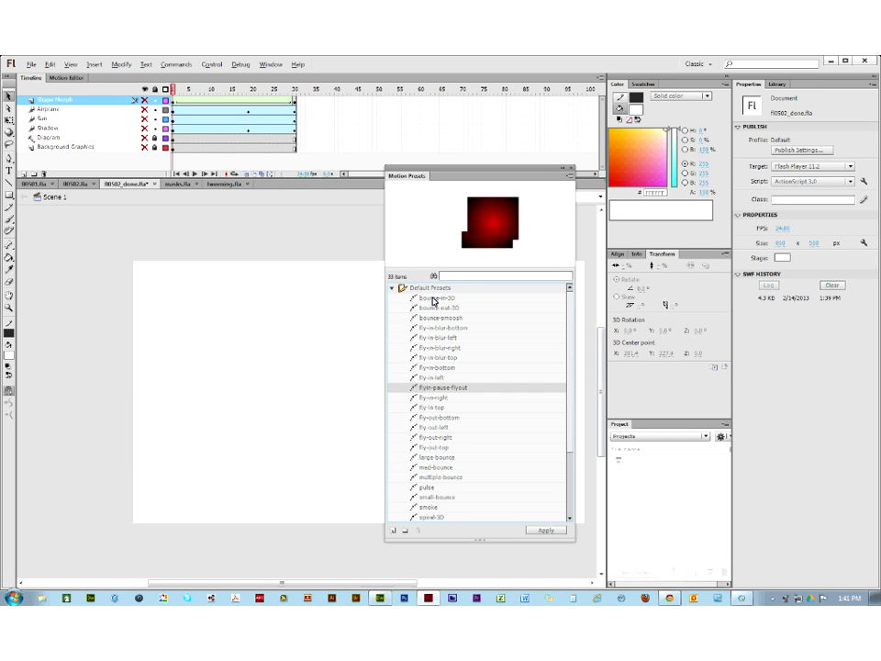
key(Down)
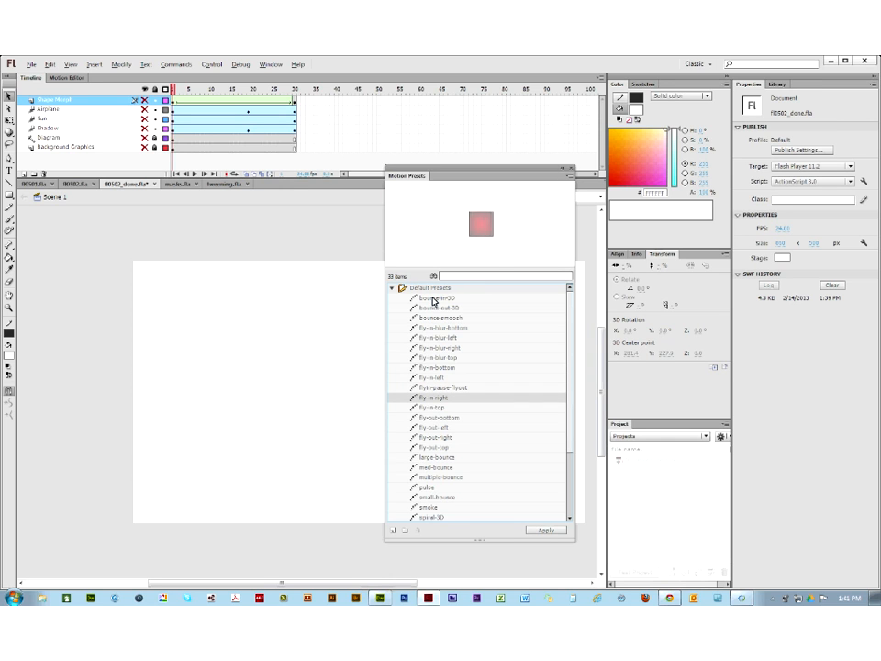
key(Down)
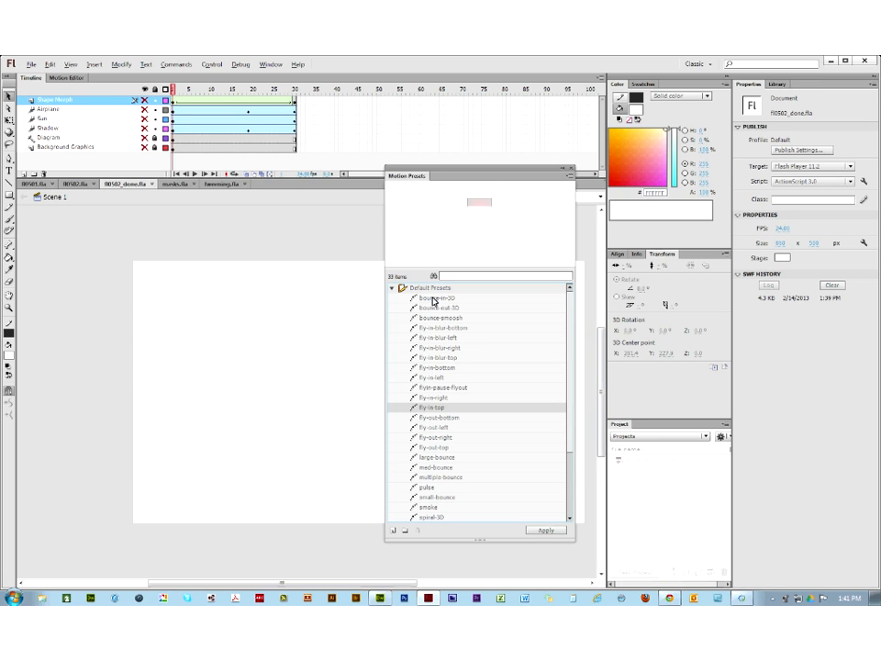
key(Up)
key(Up)
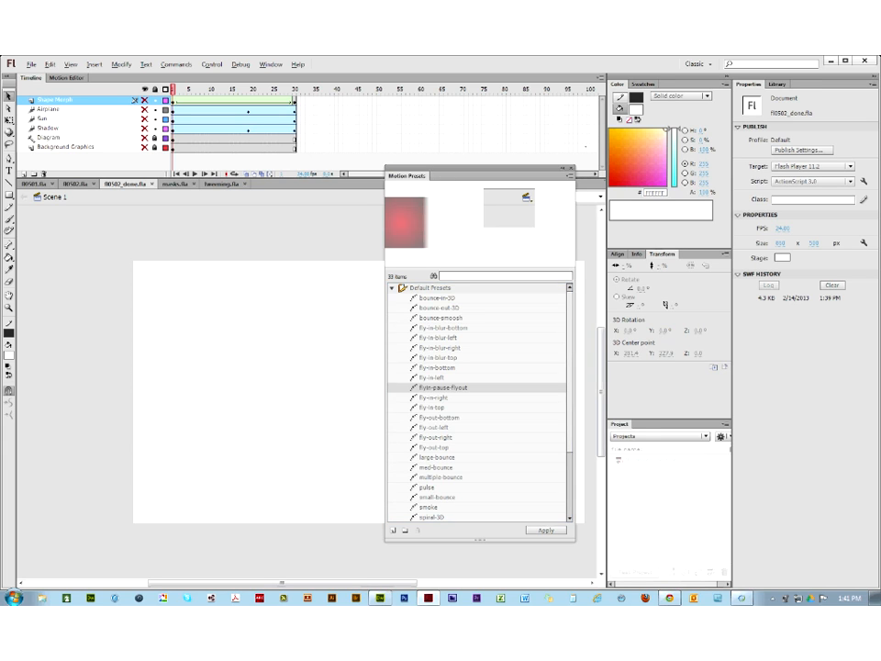
drag(459, 174, 718, 208)
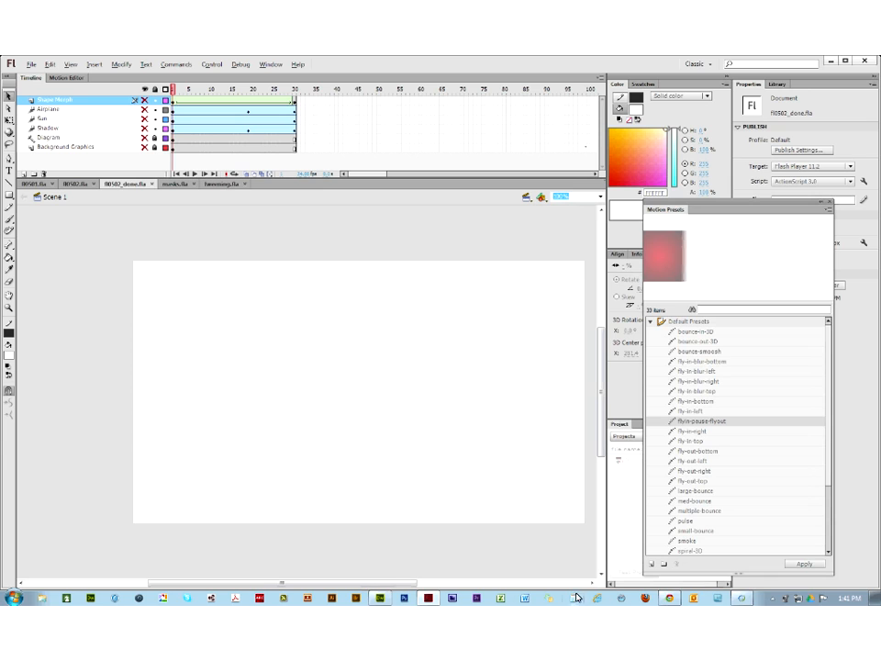
mouse_move(672, 598)
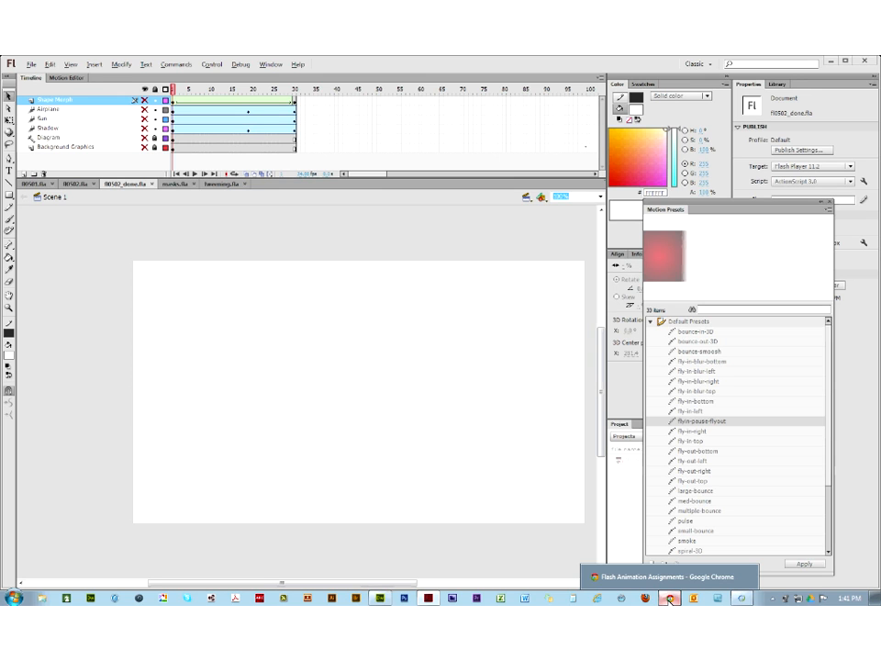
Step: Open the full-size orange cartoon car image, copy it, and minimize Chrome
click(672, 599)
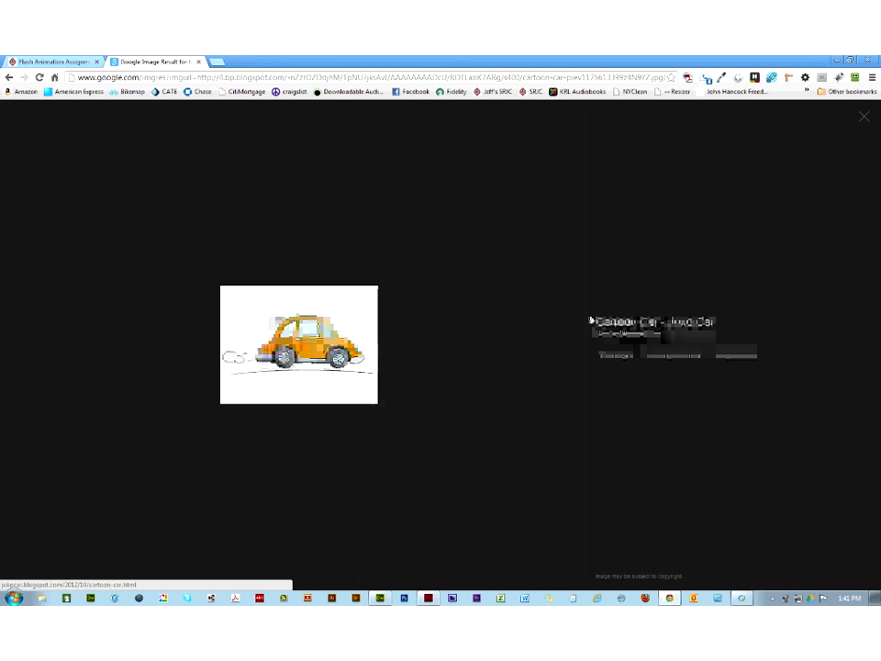
click(669, 356)
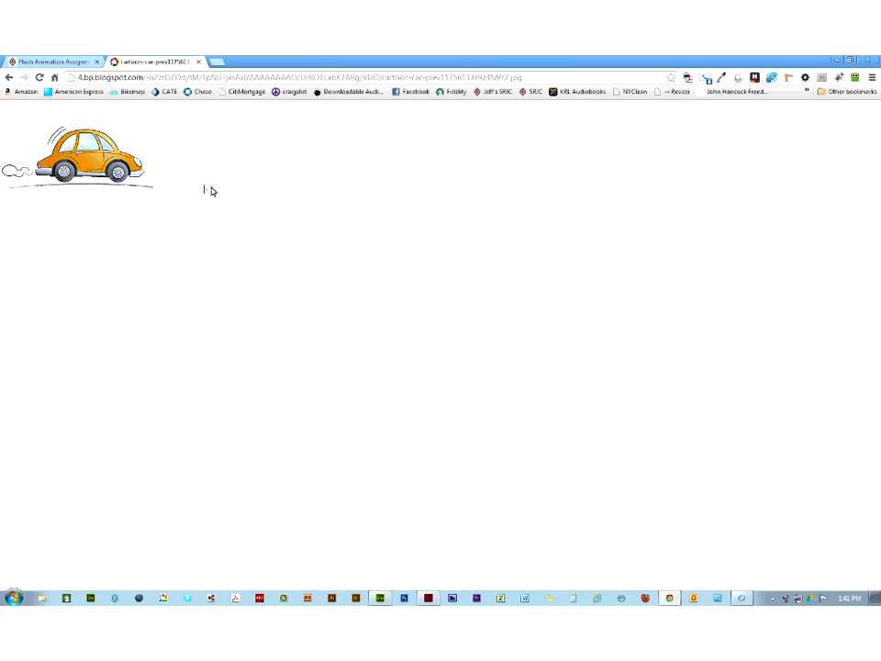
right_click(90, 181)
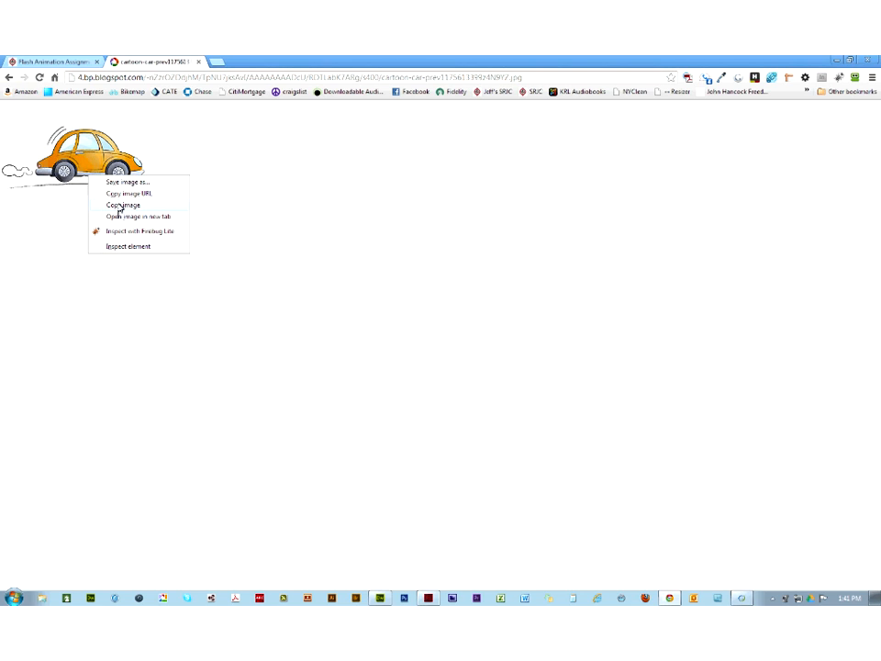
click(122, 206)
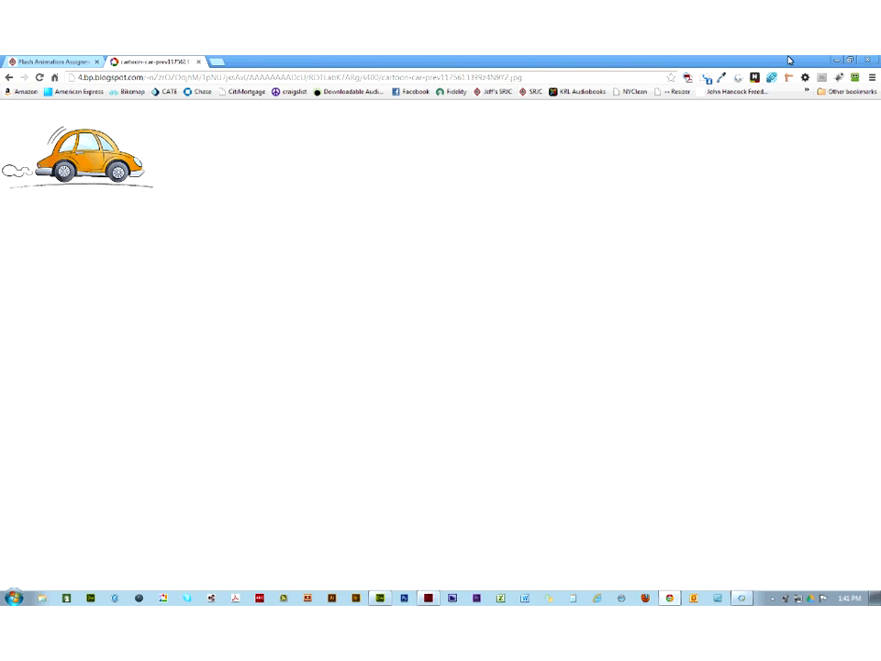
click(837, 60)
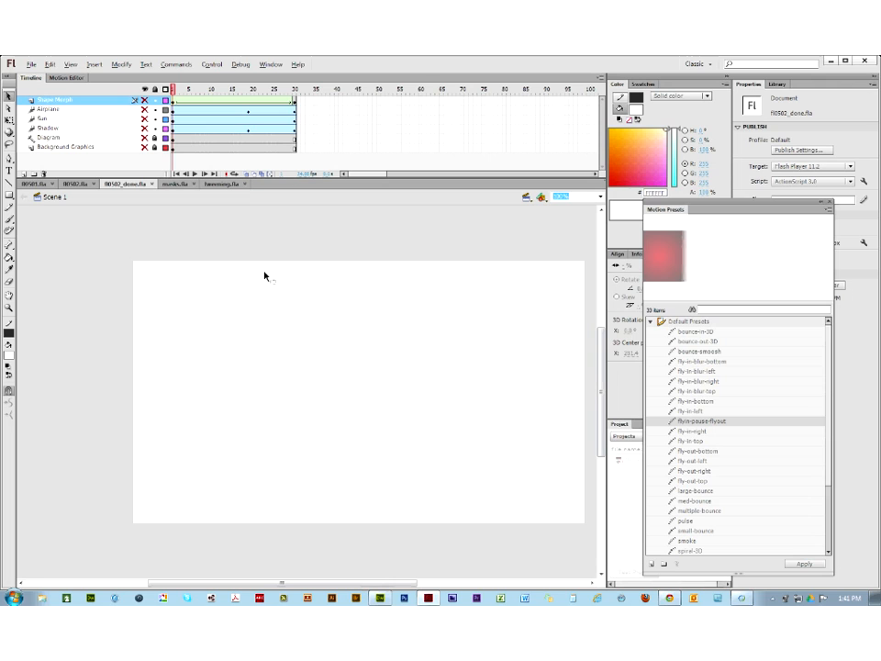
Step: Add Layer 3 and paste the cartoon car image onto the stage
click(23, 174)
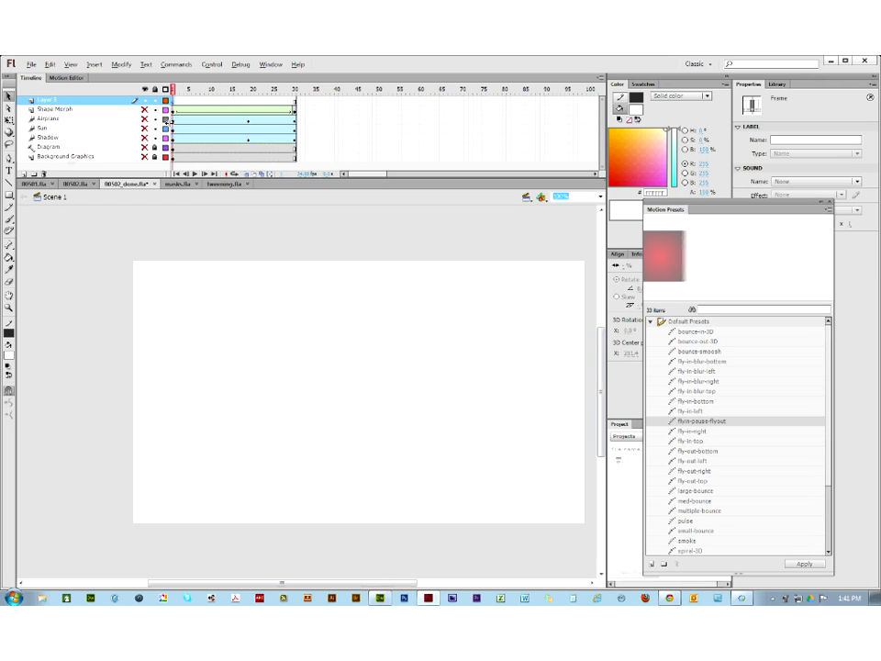
click(246, 378)
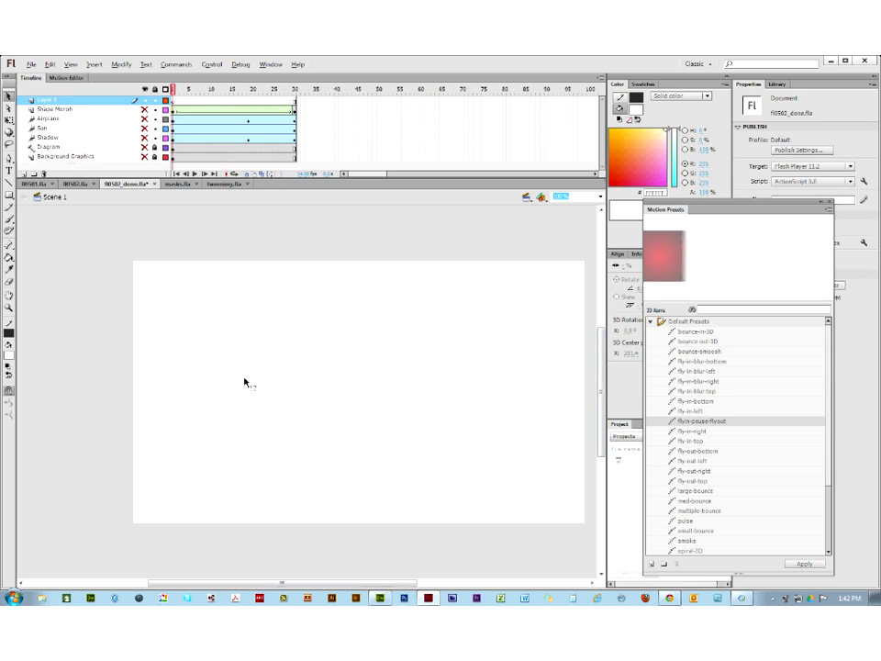
key(ctrl+v)
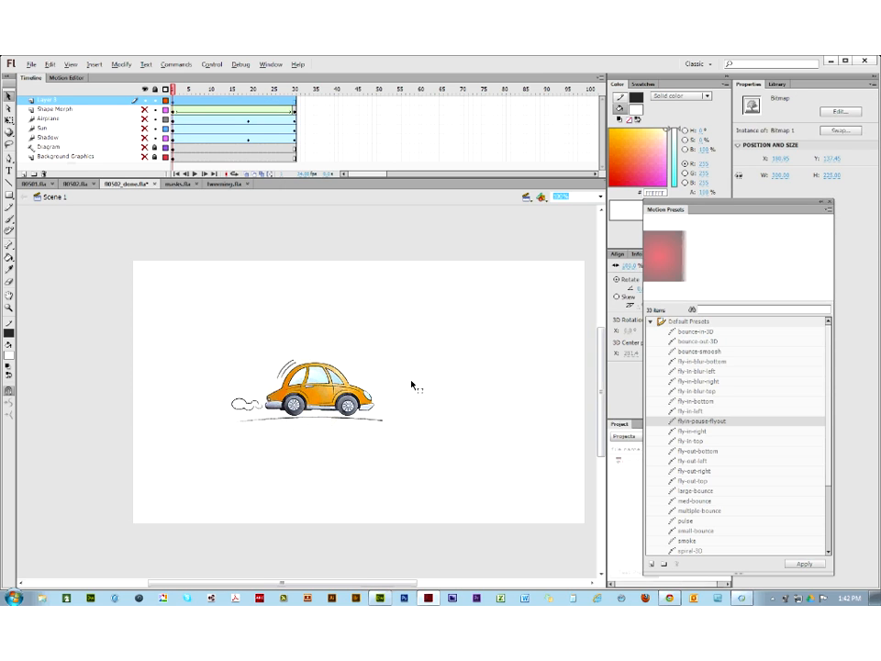
click(389, 412)
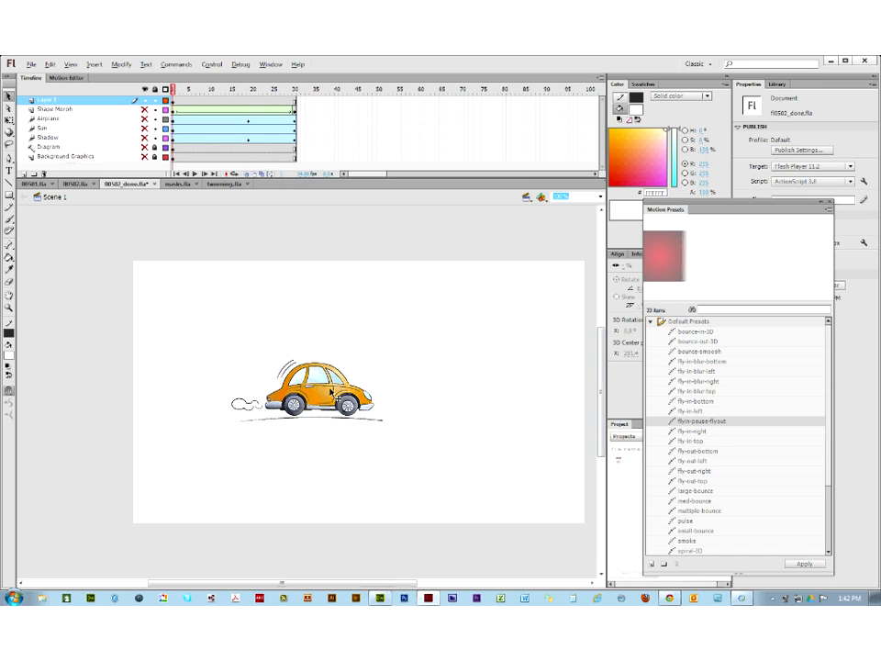
Step: Select the car bitmap and open Modify > Bitmap > Trace Bitmap
click(117, 64)
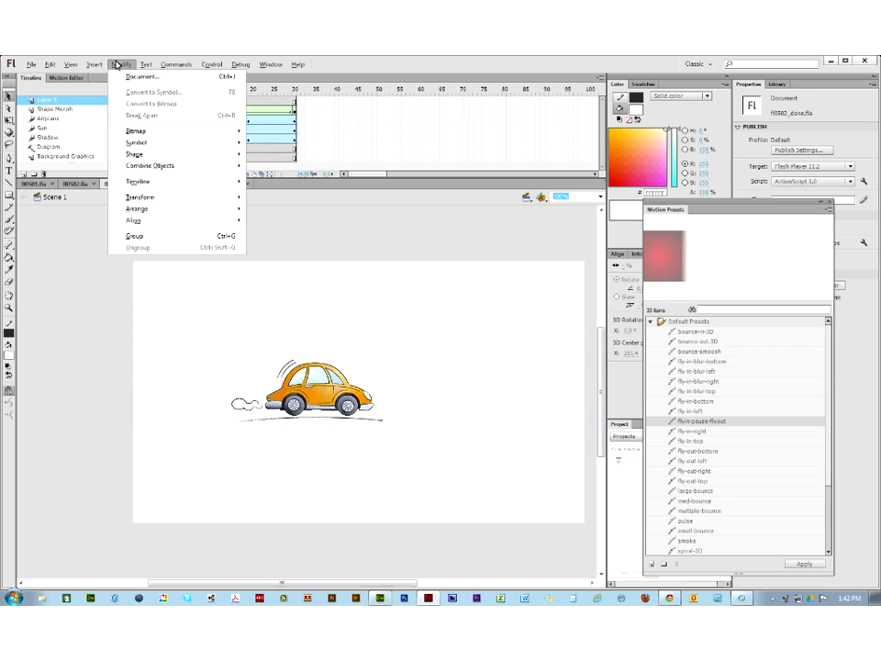
mouse_move(133, 134)
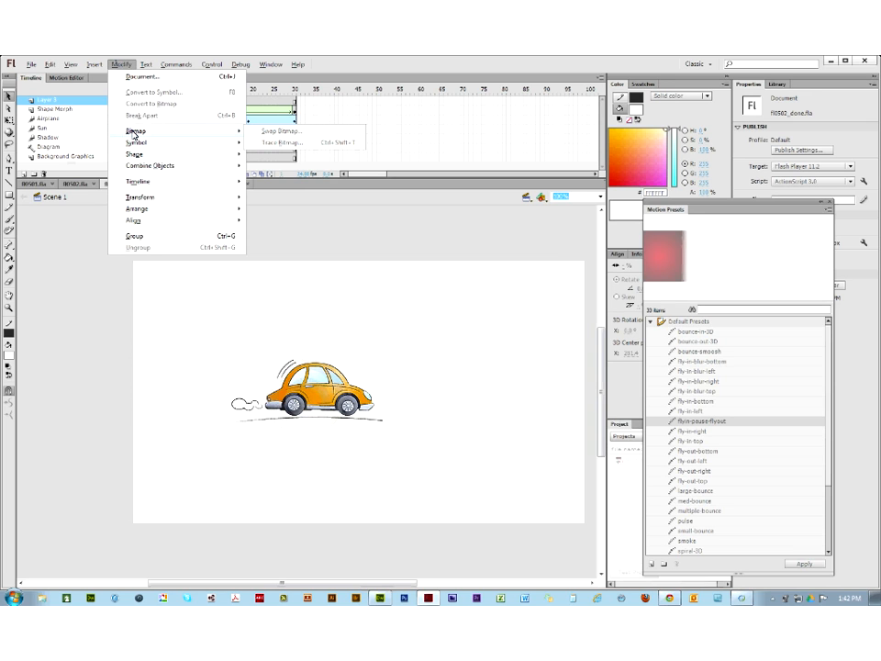
click(313, 382)
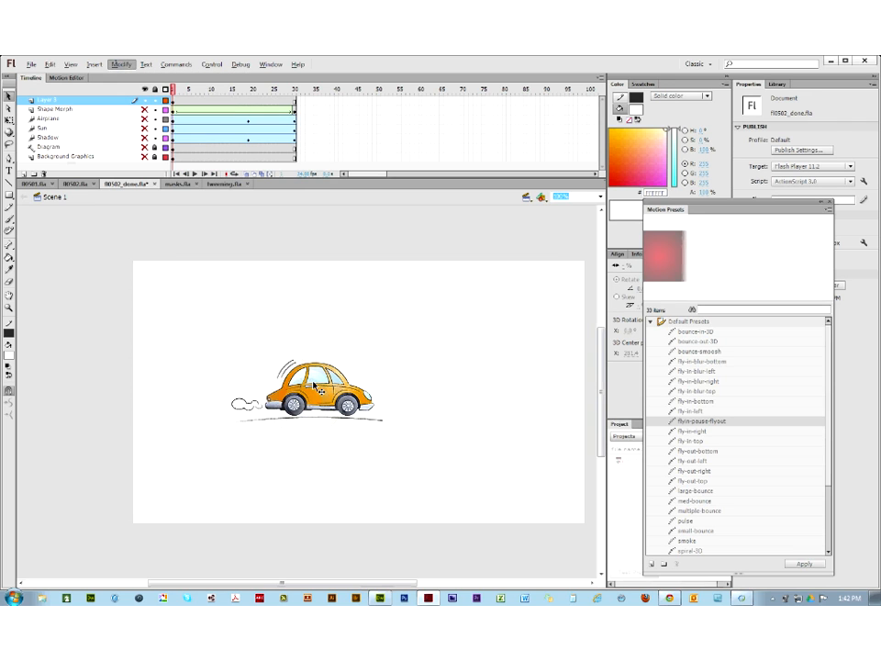
click(120, 64)
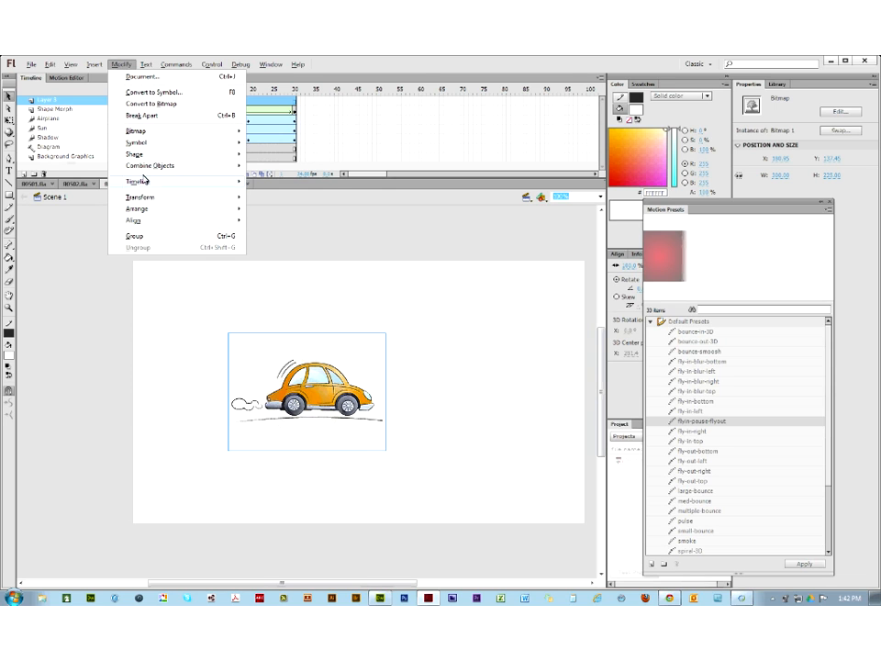
mouse_move(142, 134)
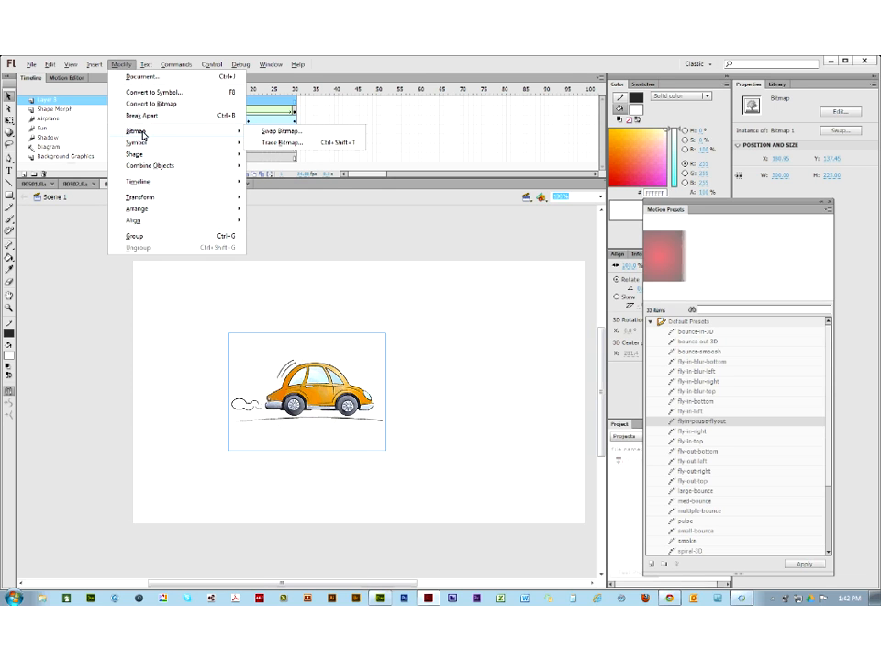
click(276, 144)
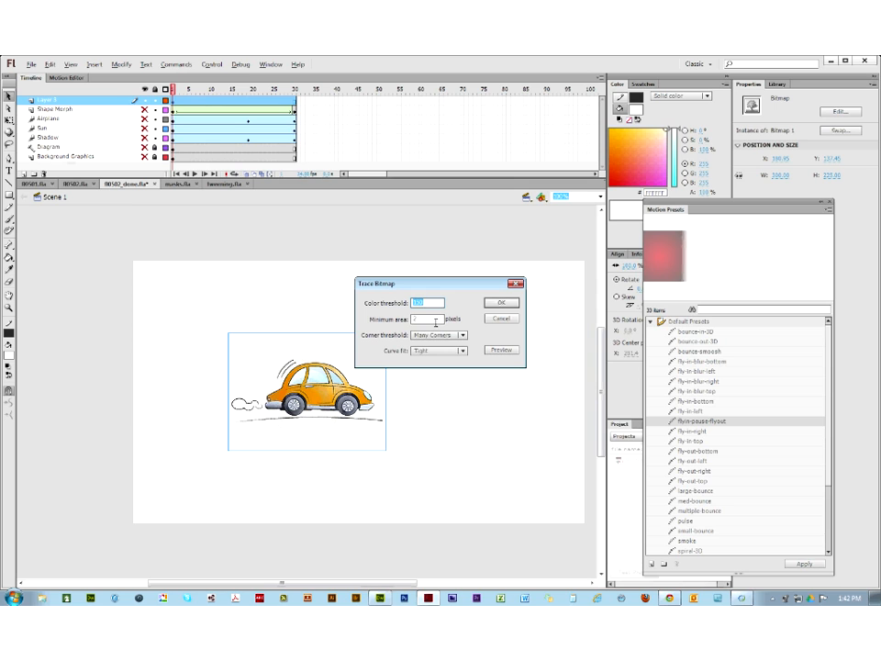
Step: Trace the bitmap with the default settings and delete the dotted background shape
click(502, 304)
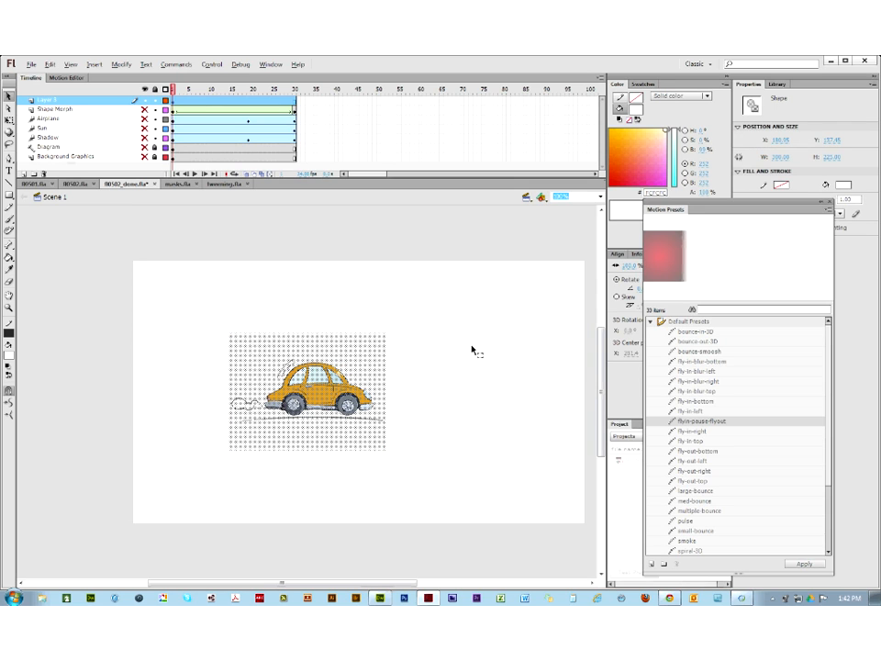
click(473, 350)
click(355, 358)
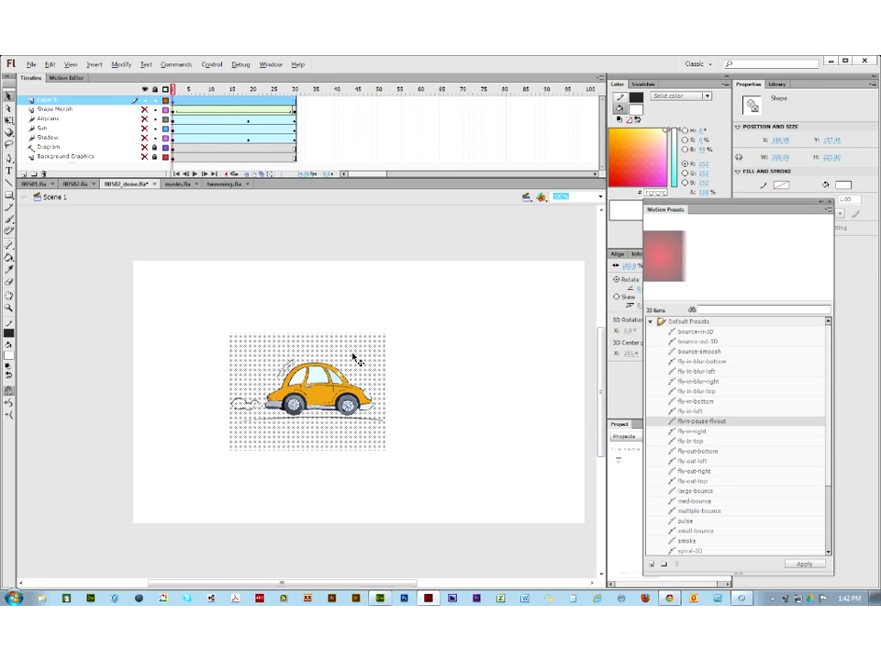
key(Delete)
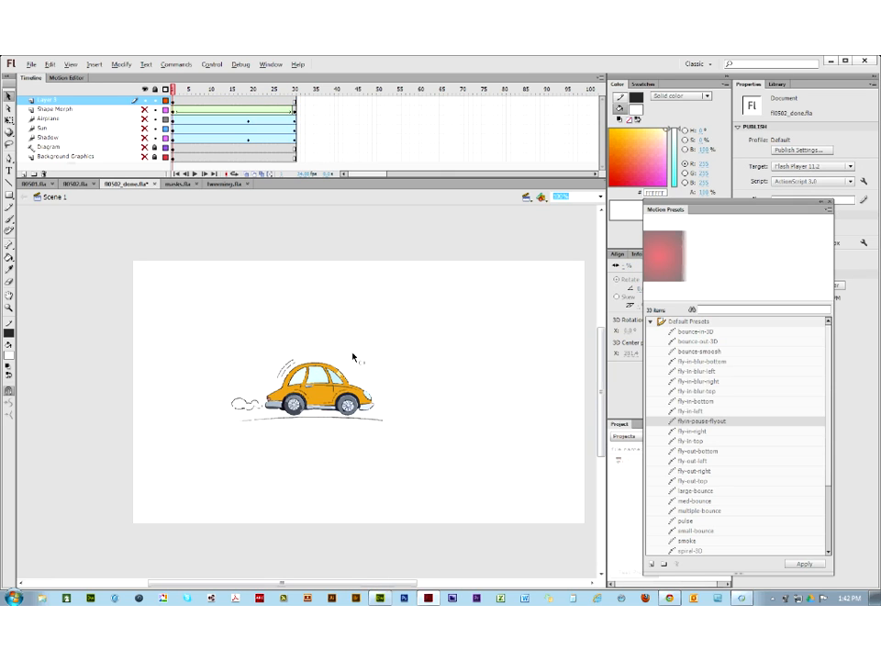
Step: Lasso and delete the ground line under the car, then select the whole traced car
click(271, 422)
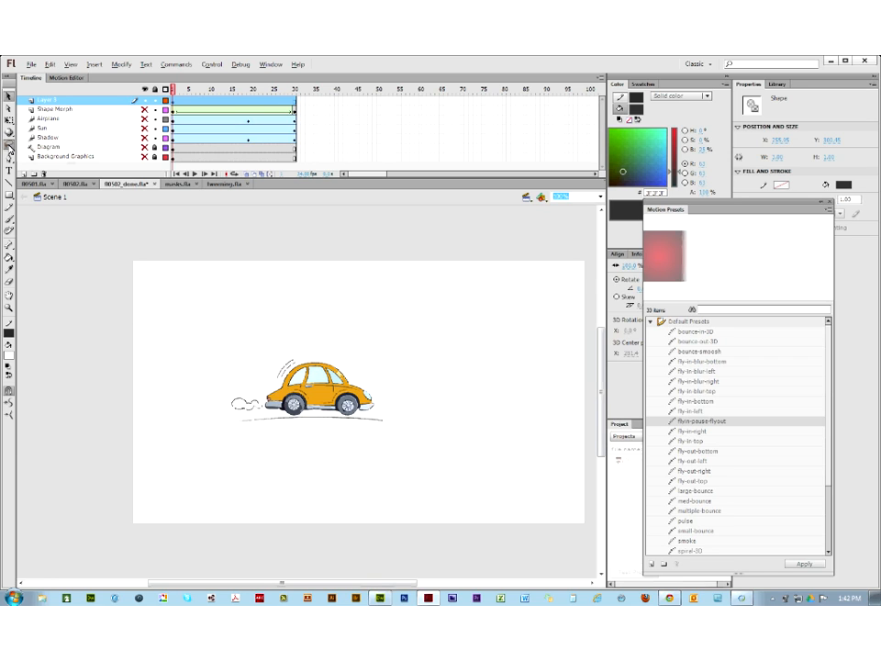
click(12, 144)
mouse_move(230, 420)
mouse_down()
mouse_move(220, 424)
mouse_move(268, 433)
mouse_move(397, 424)
mouse_move(373, 411)
mouse_move(229, 415)
mouse_up()
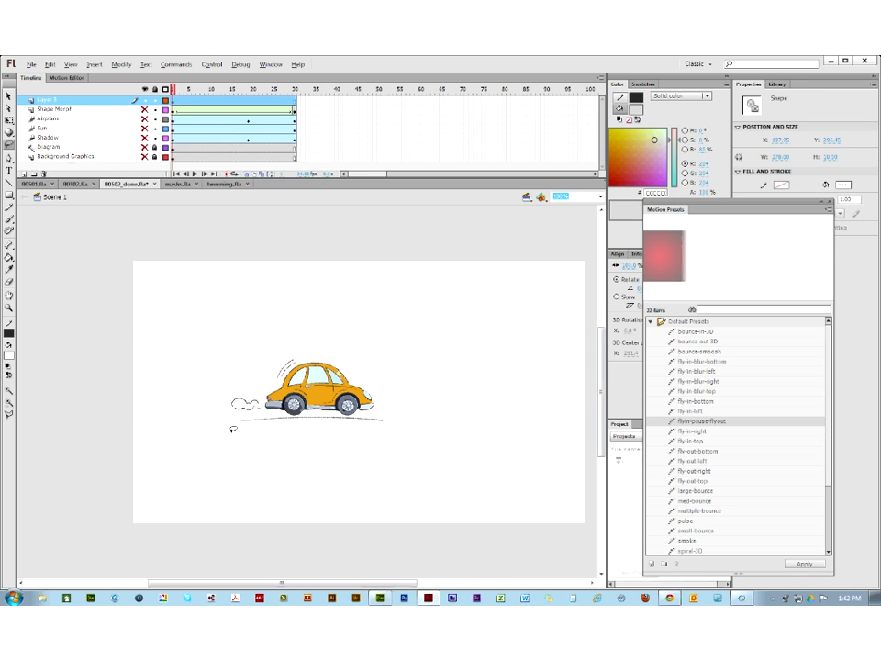
key(Delete)
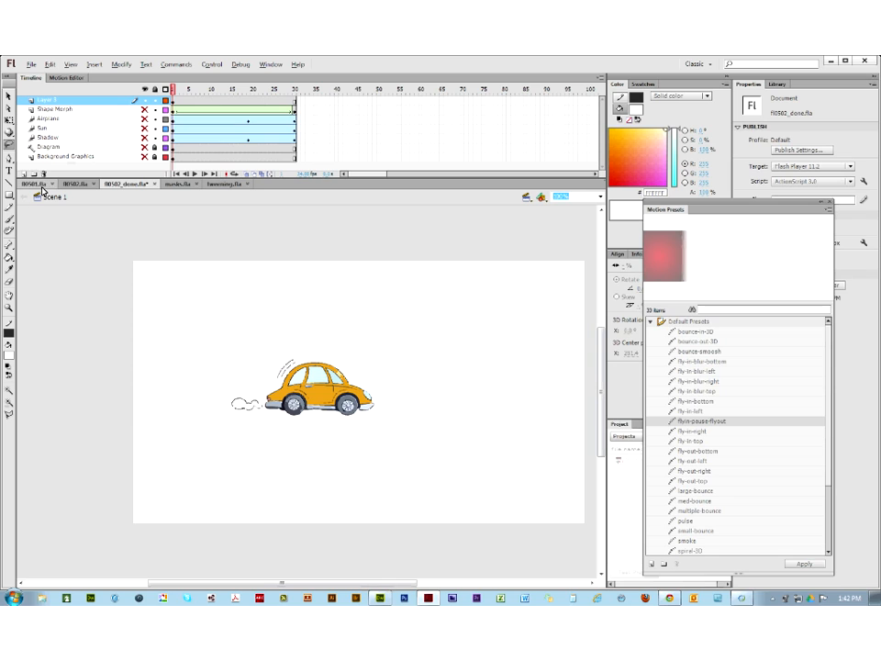
key(v)
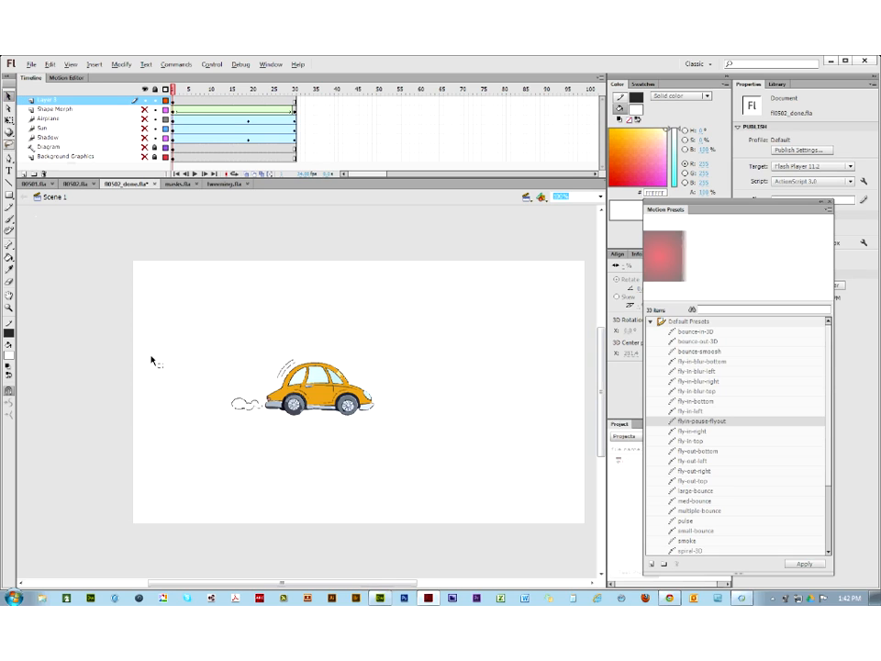
drag(191, 296, 382, 481)
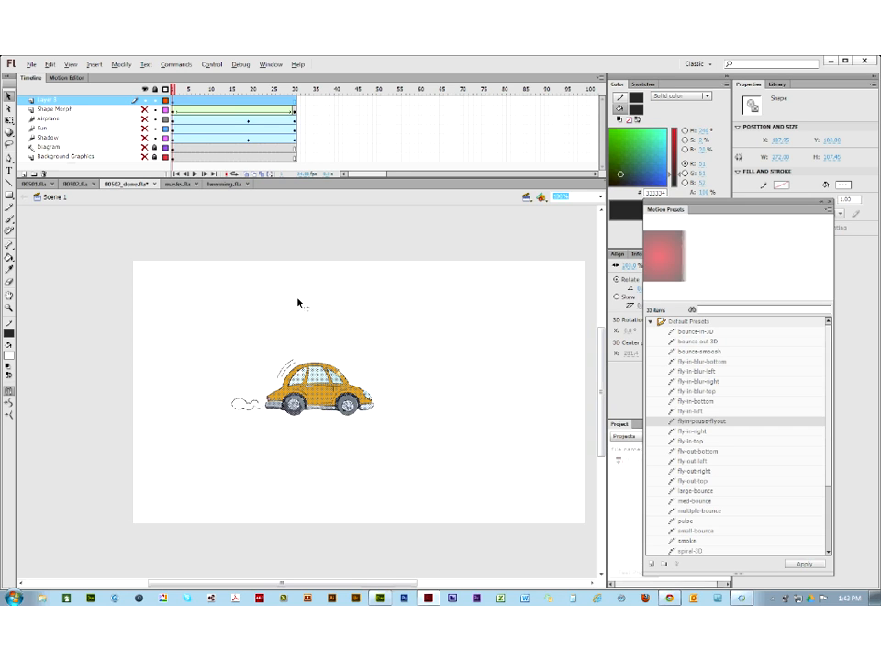
right_click(325, 393)
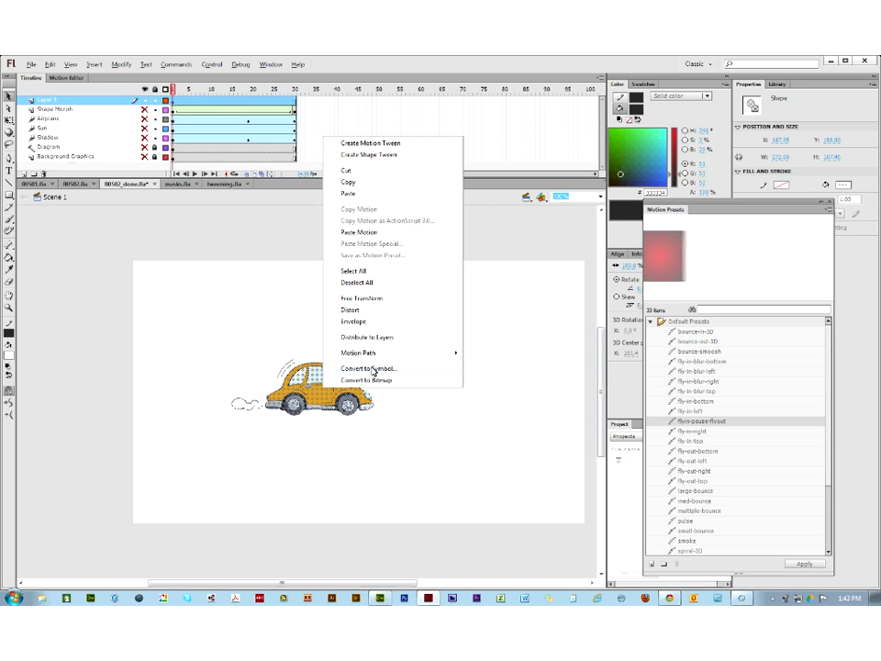
Step: Convert the car to a movie clip named mcCar and drag it to X -63, partly off stage
click(372, 369)
text(mcCar)
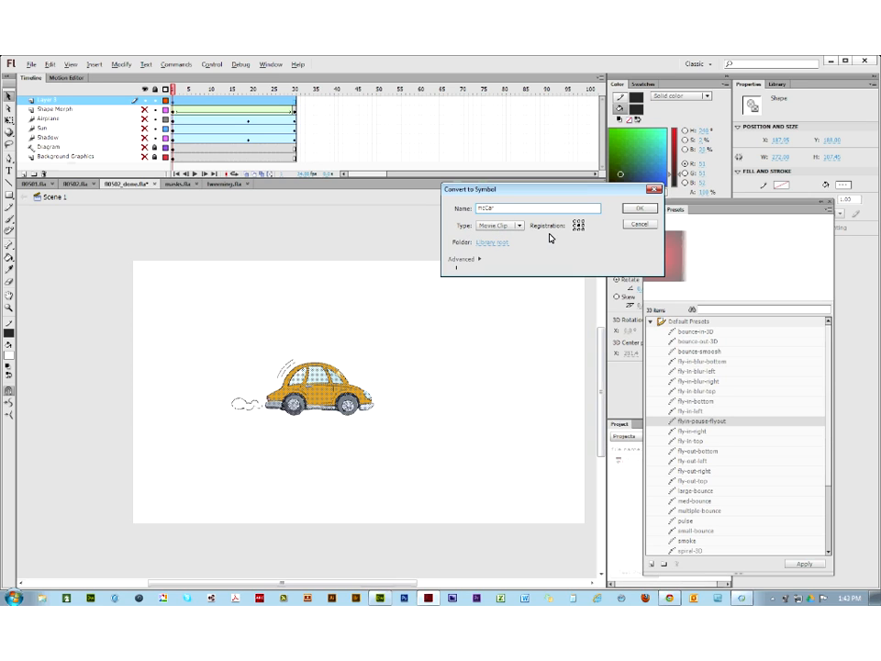
click(632, 211)
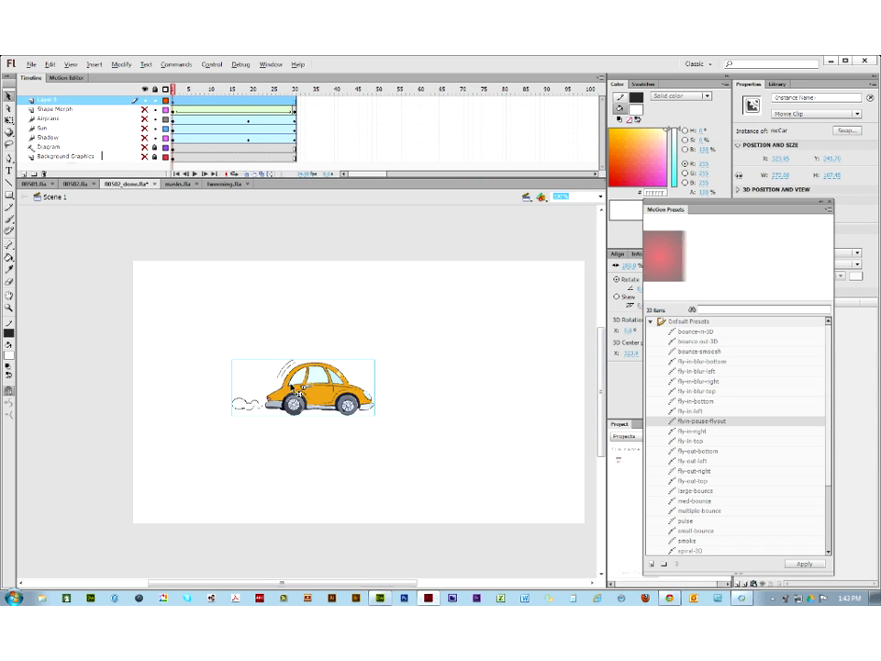
drag(292, 389, 74, 445)
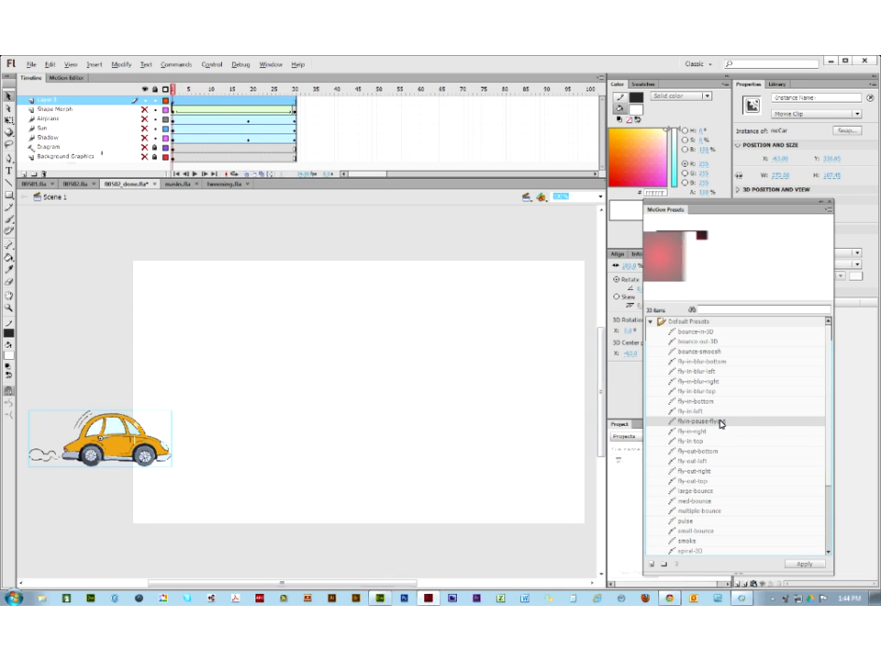
Step: Give the car the fly-in-pause-flyout preset, extend other layers to frame 45, and play it back
click(804, 566)
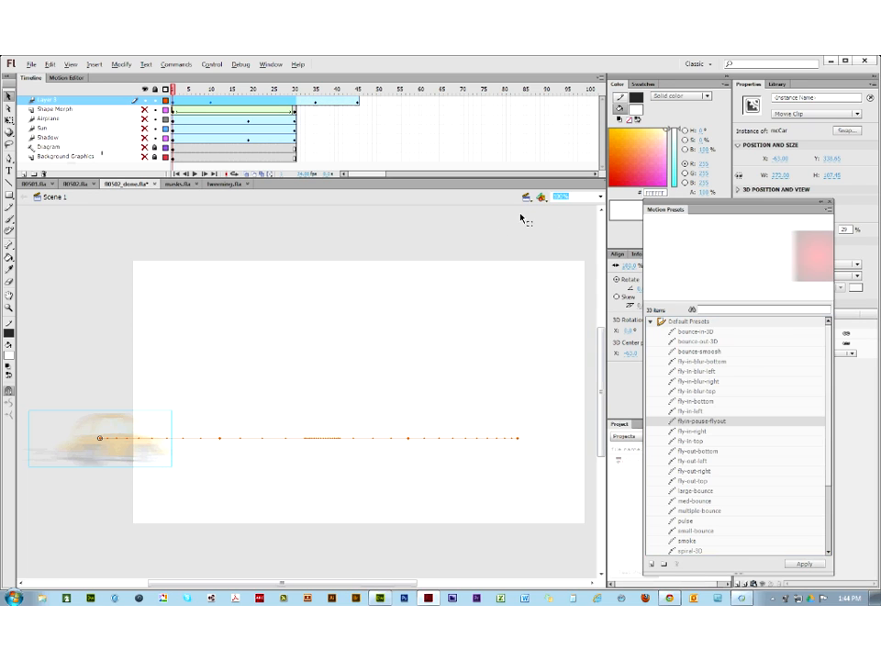
click(358, 112)
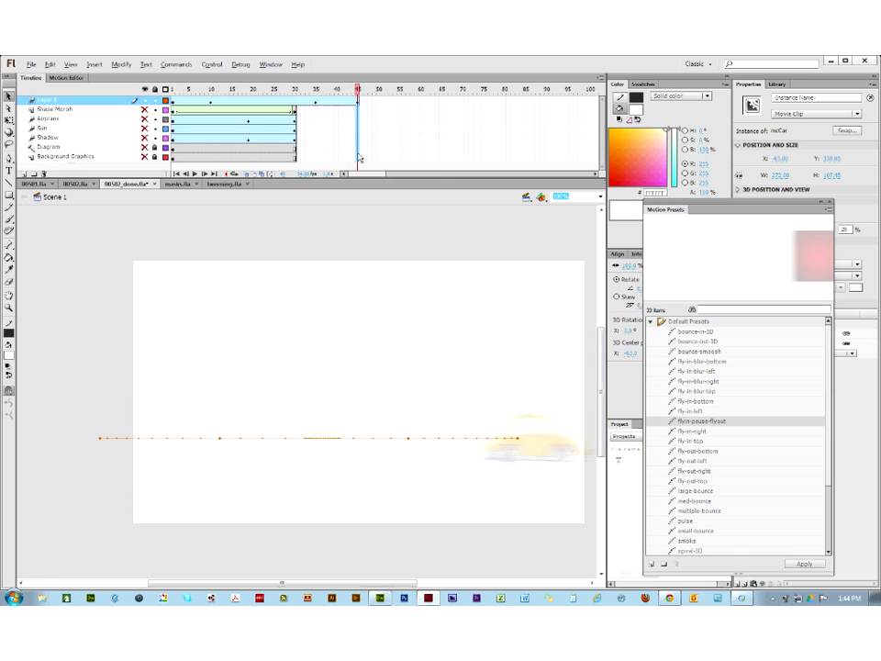
click(359, 157)
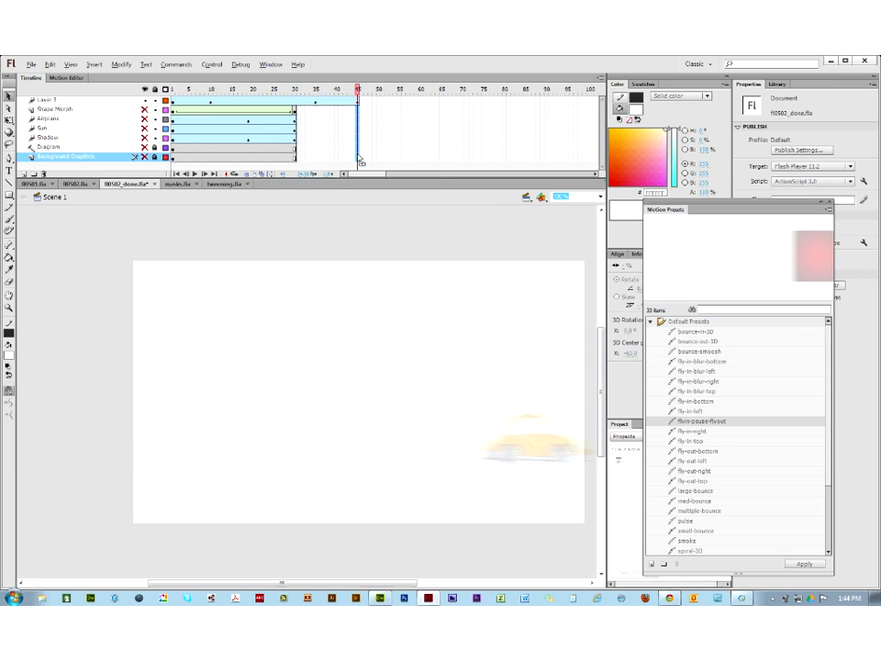
key(F5)
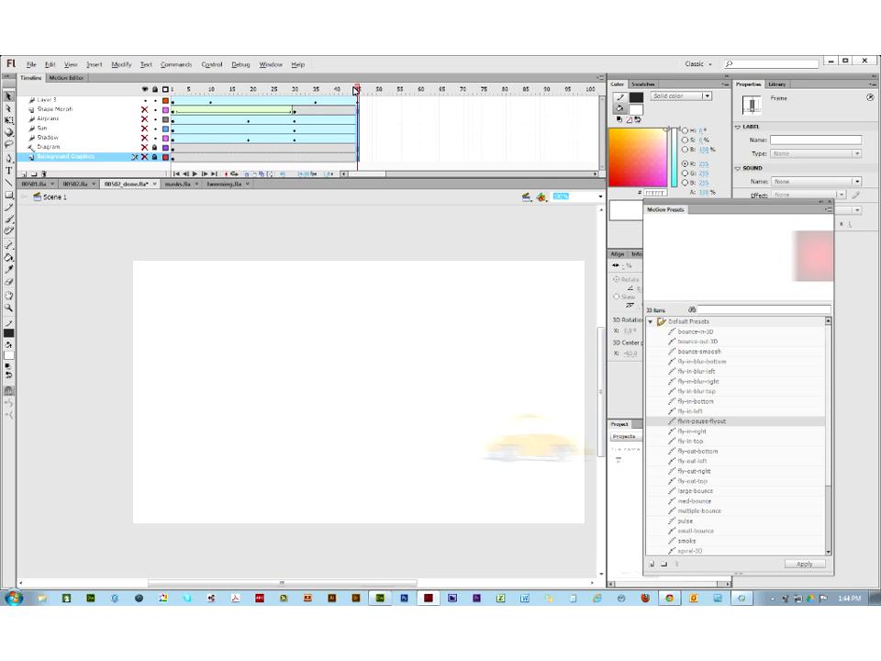
key(Return)
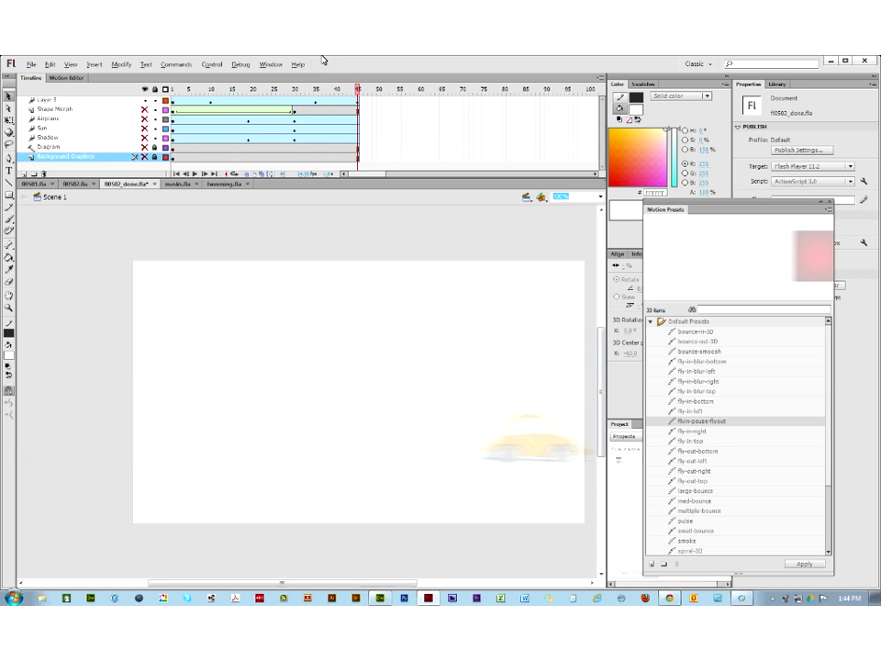
drag(360, 90, 212, 109)
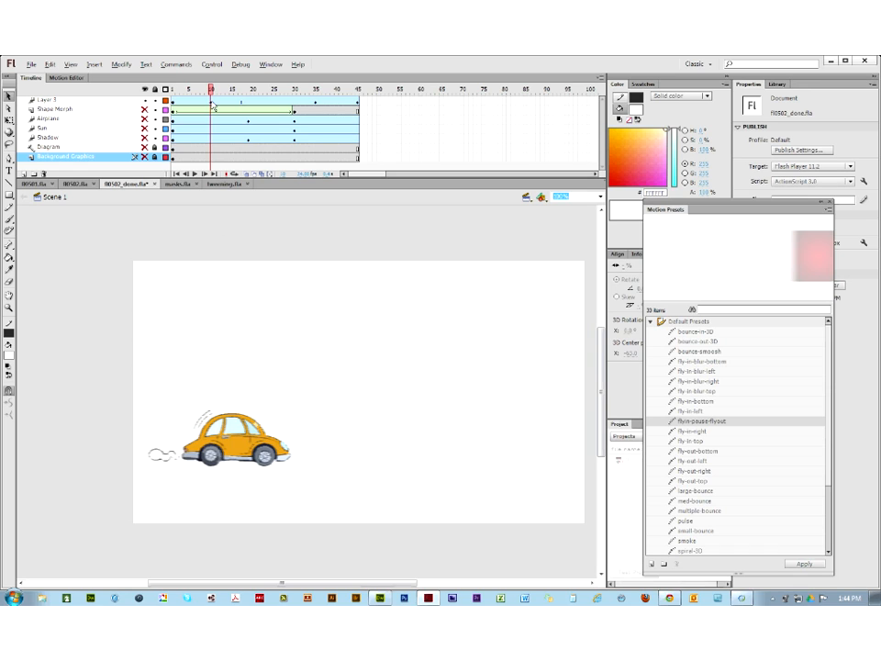
drag(212, 102, 226, 104)
key(ctrl+z)
click(233, 105)
click(213, 106)
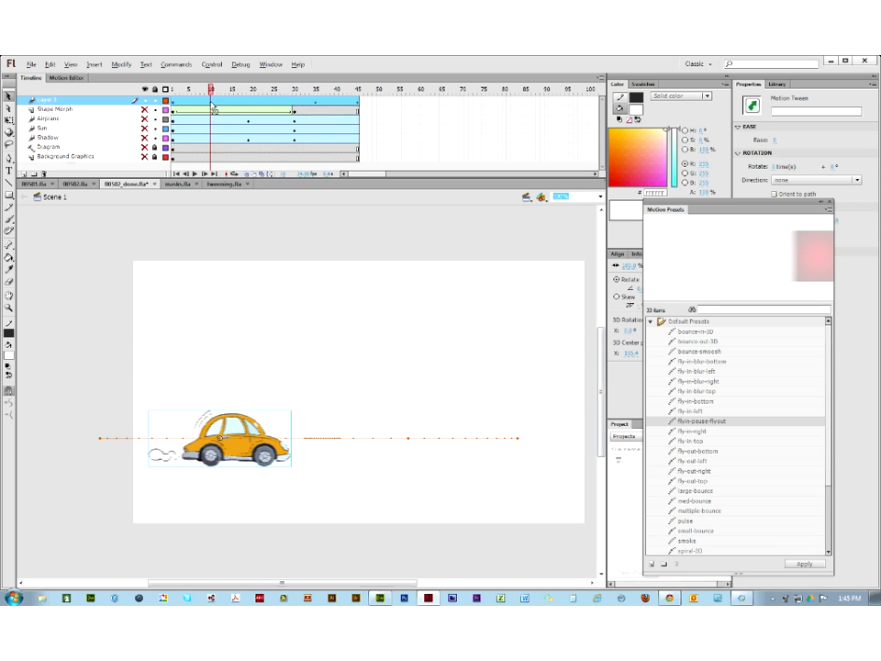
mouse_move(213, 109)
mouse_down()
mouse_move(224, 103)
mouse_move(206, 105)
mouse_up()
key(ctrl+z)
click(214, 109)
right_click(212, 106)
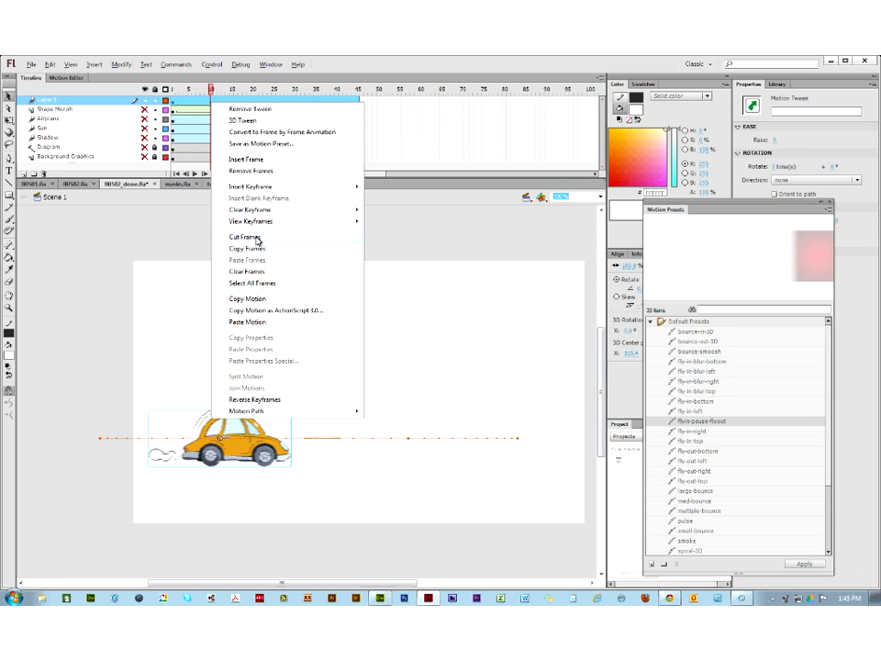
click(178, 231)
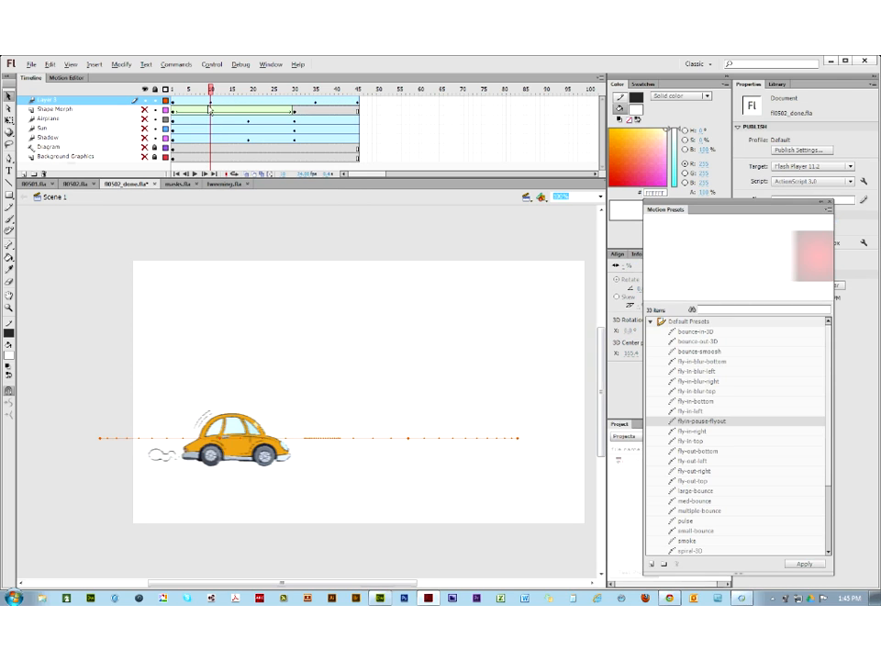
click(214, 109)
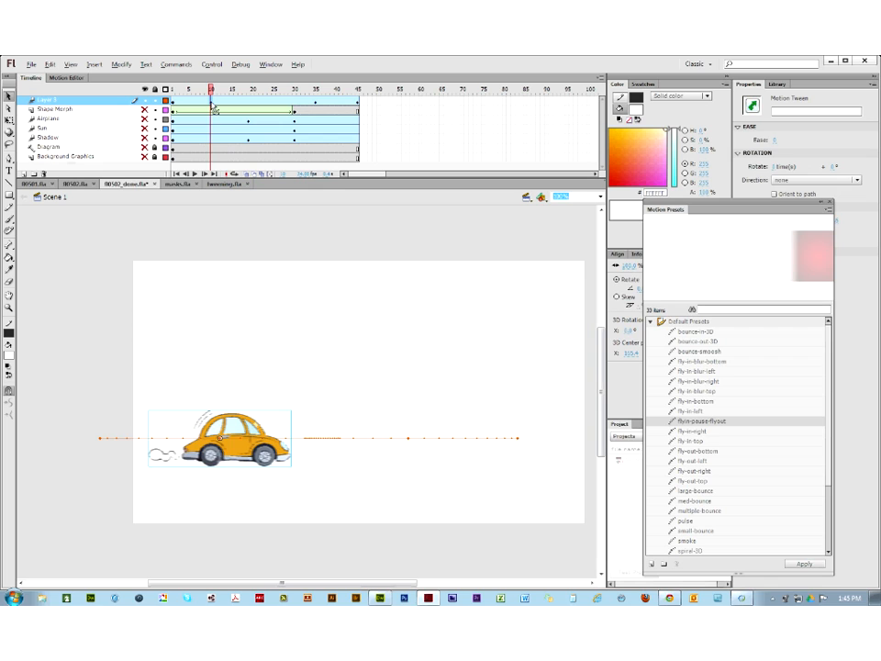
drag(212, 104, 254, 104)
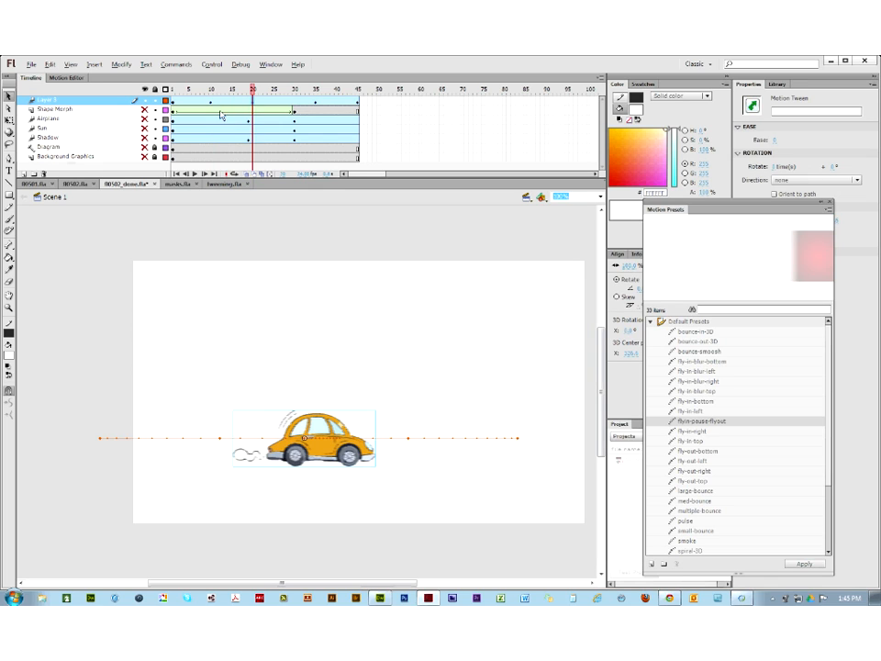
click(211, 106)
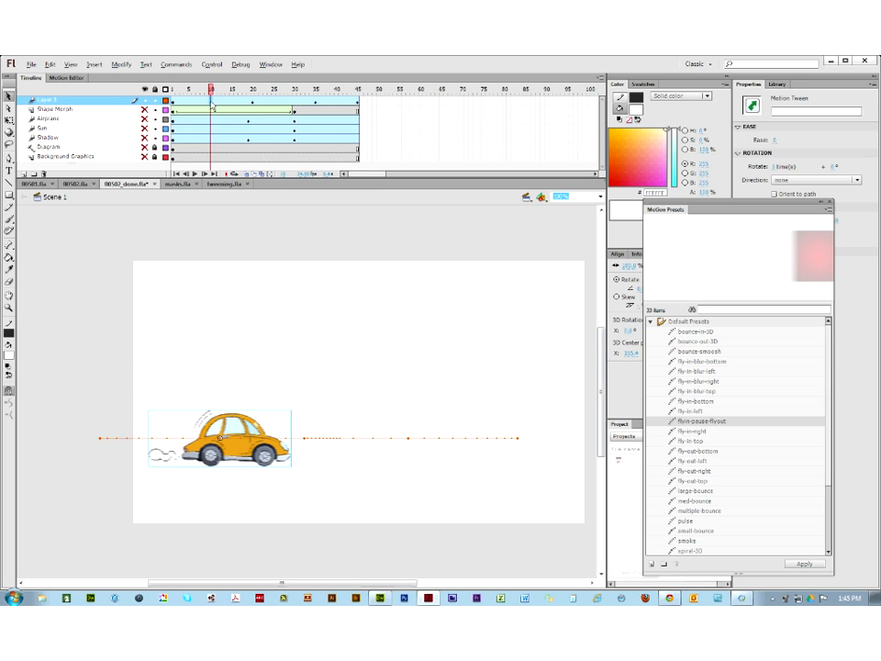
mouse_move(212, 106)
mouse_down()
mouse_move(229, 107)
mouse_move(213, 109)
mouse_up()
click(212, 102)
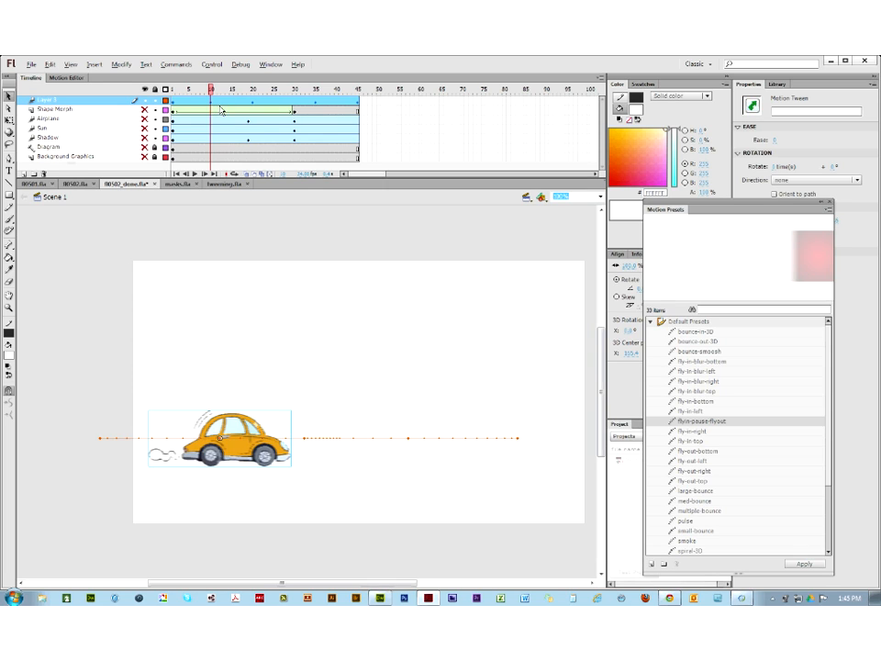
key(ctrl+z)
key(ctrl+z)
key(ctrl+z)
key(ctrl+z)
key(ctrl+z)
key(ctrl+z)
Step: Move the car tween's pause keyframes to frames 20 and 25
click(215, 108)
click(212, 109)
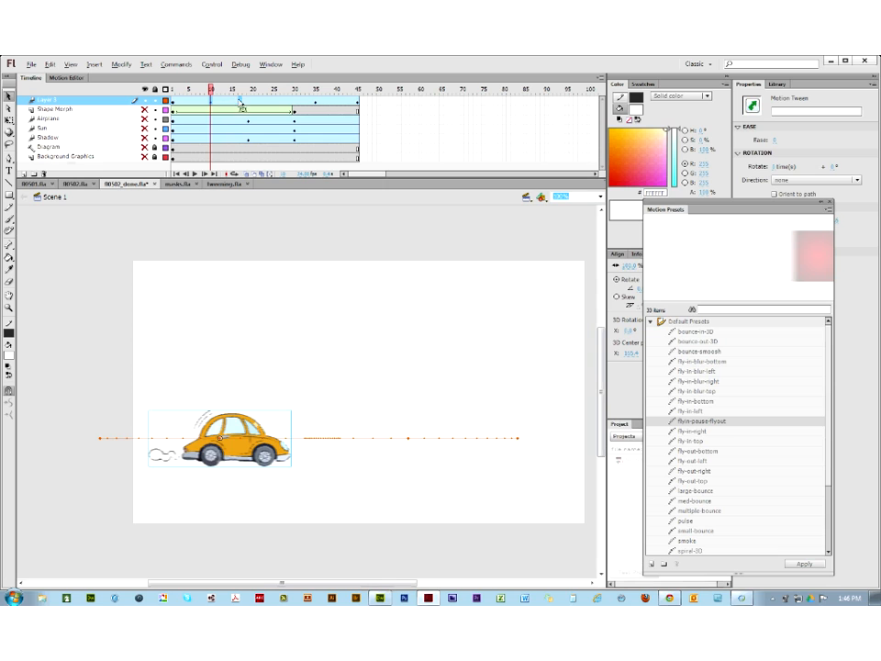
click(250, 112)
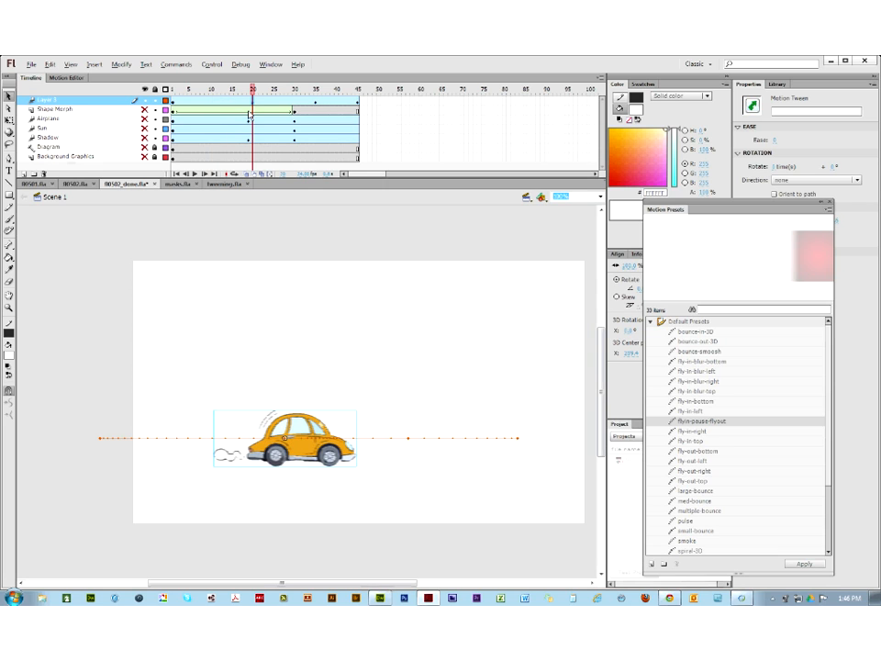
click(316, 107)
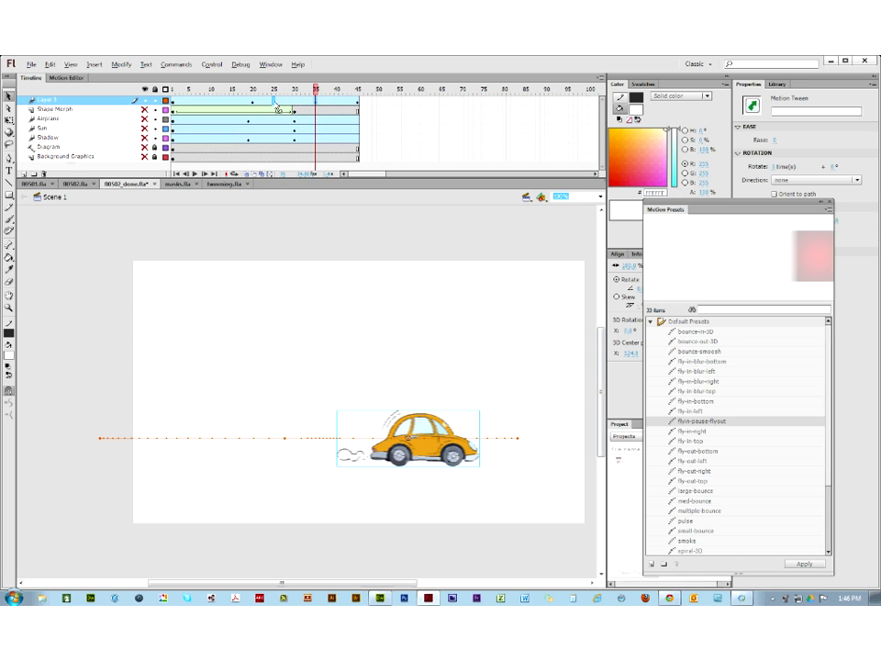
click(274, 90)
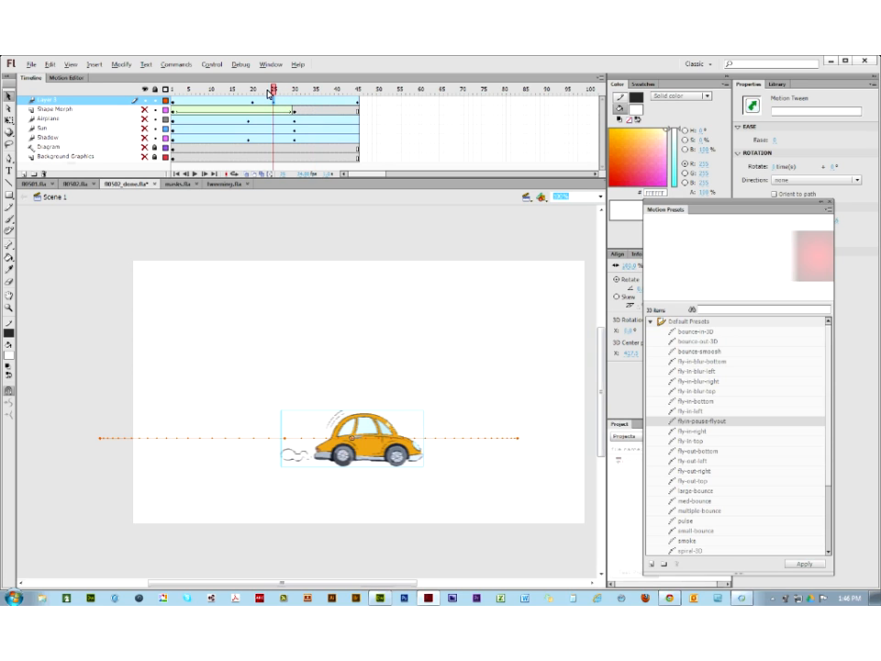
Step: Scrub from frame 1 through 20 and 25 to 45 to check the shortened pause
click(174, 99)
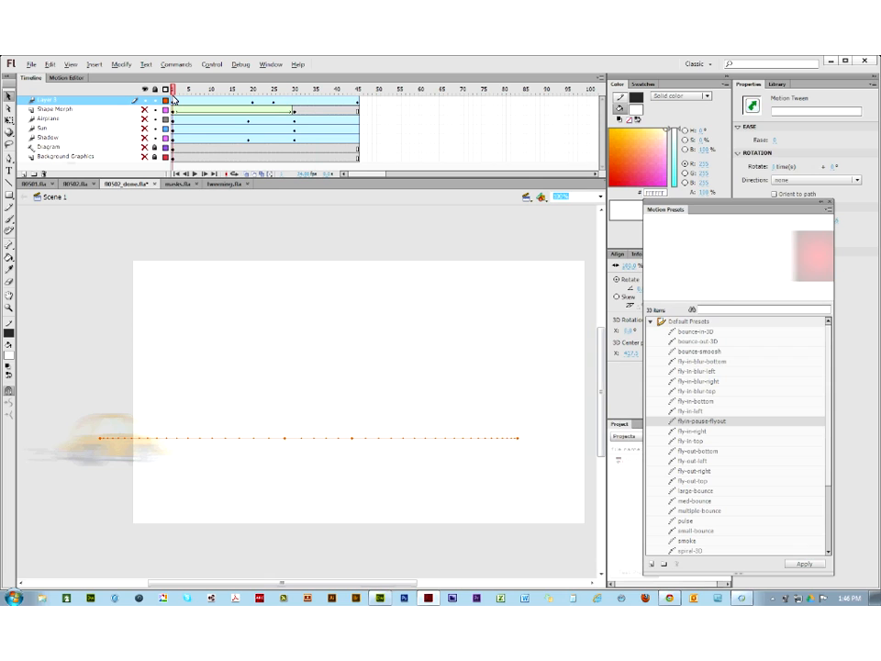
click(254, 103)
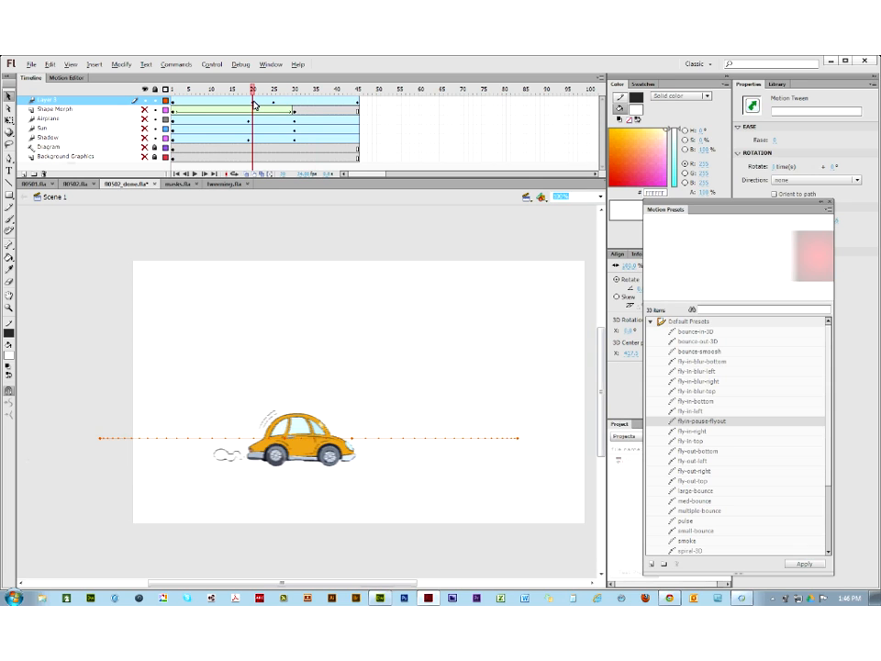
click(274, 105)
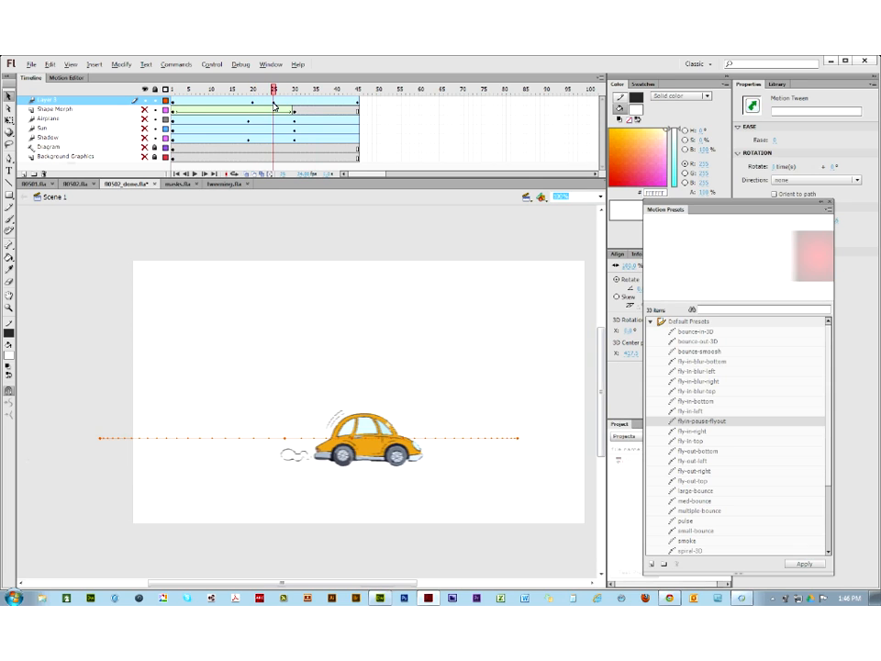
drag(276, 106, 129, 84)
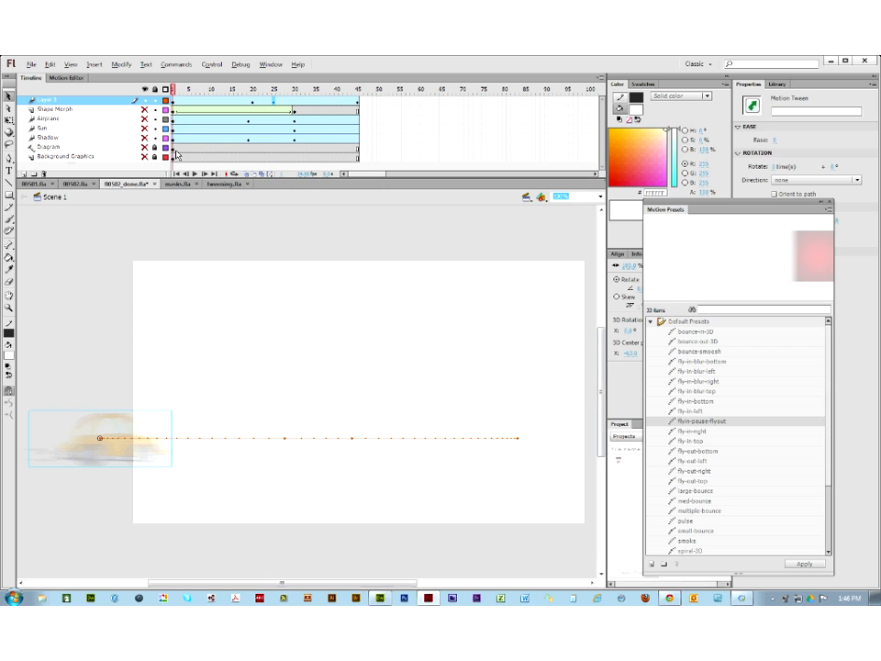
Step: Unhide the Shape Morph, Airplane, Sun, Shadow, Diagram and Background Graphics layers
click(144, 109)
drag(144, 121, 147, 160)
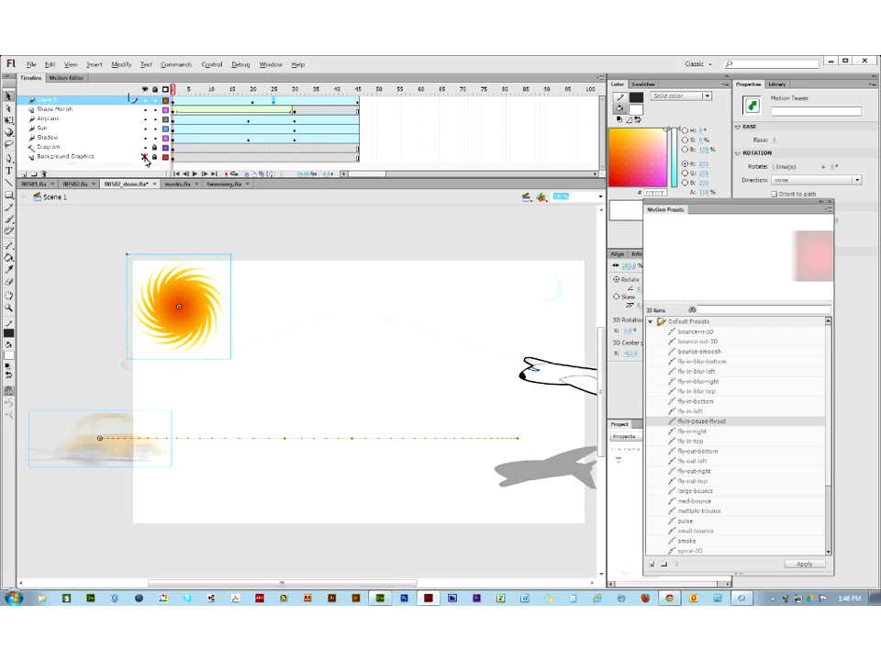
click(145, 157)
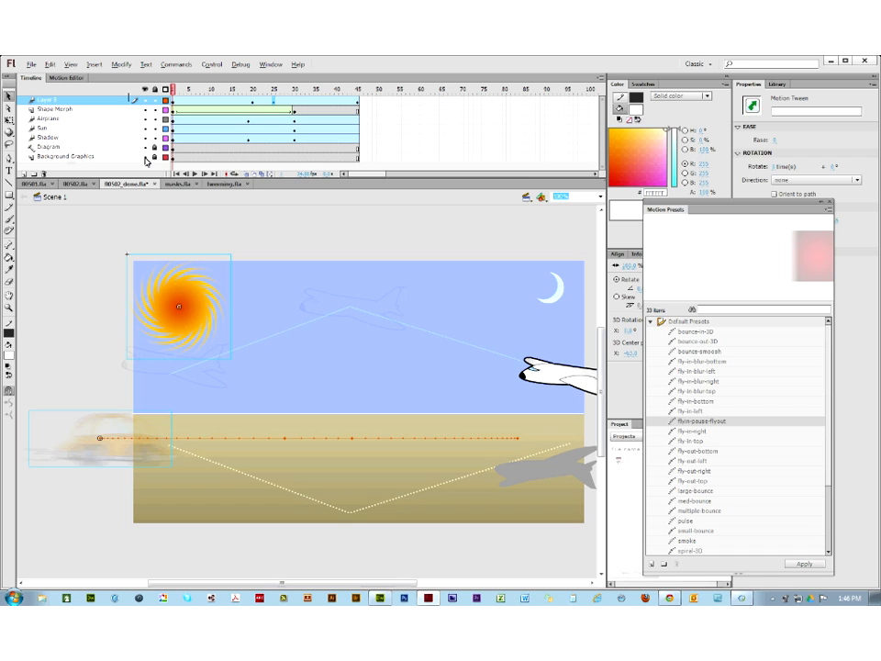
Step: Test the movie as a SWF with Ctrl+Enter, then close the test window
key(ctrl+Return)
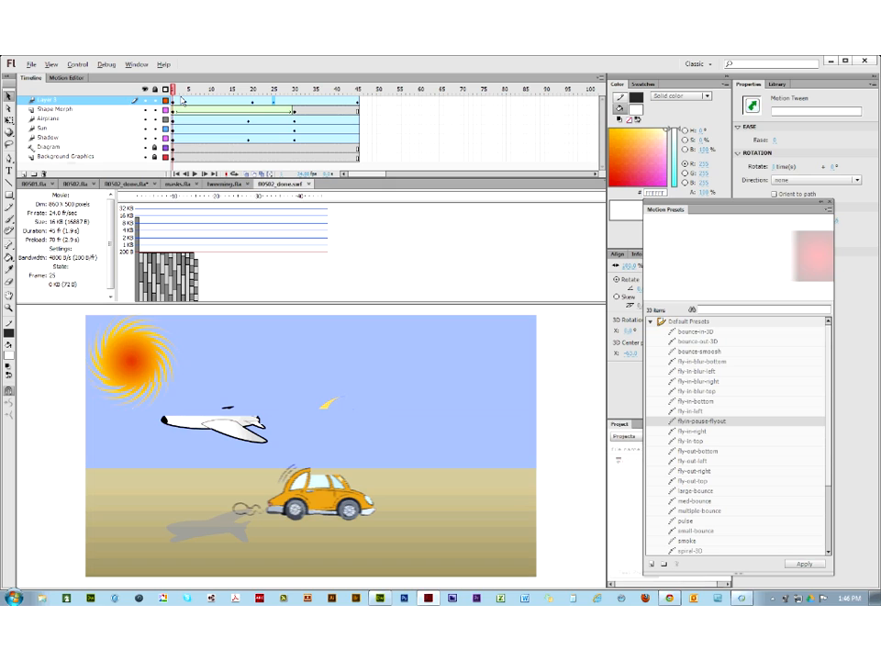
click(309, 183)
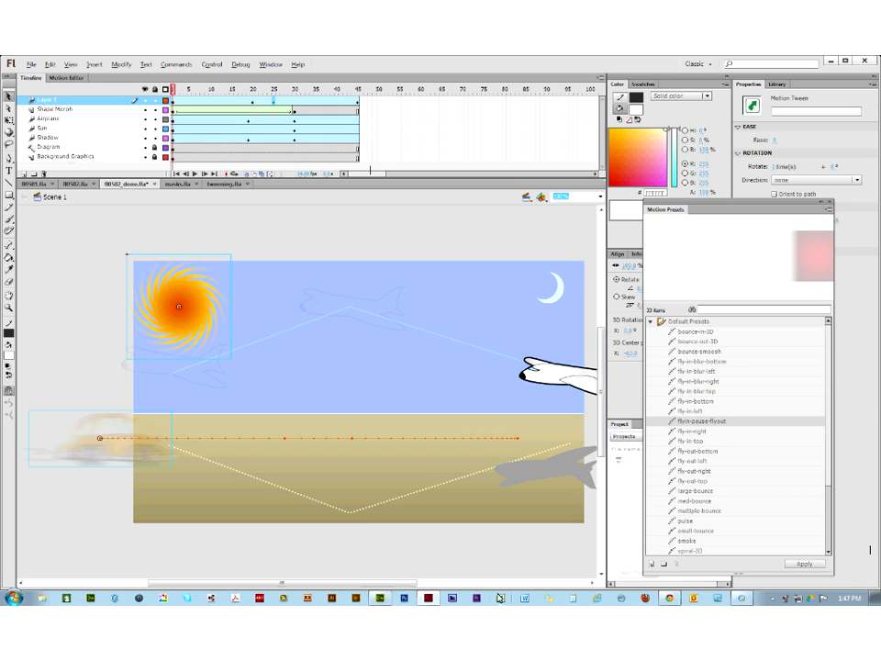
mouse_move(430, 599)
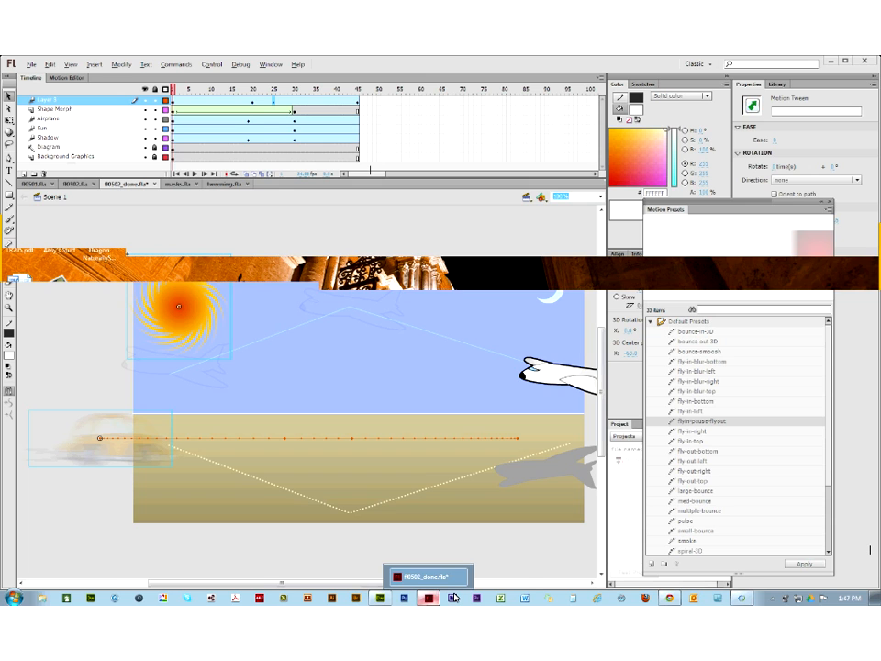
Step: Leave Chrome's assignment page and bring up the masks.fla document in Flash
click(453, 598)
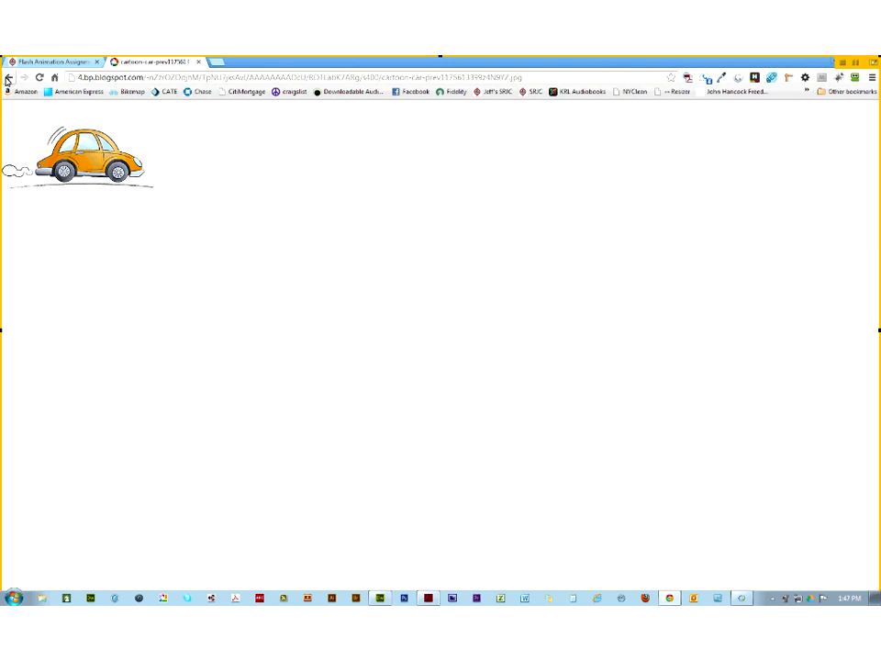
click(58, 62)
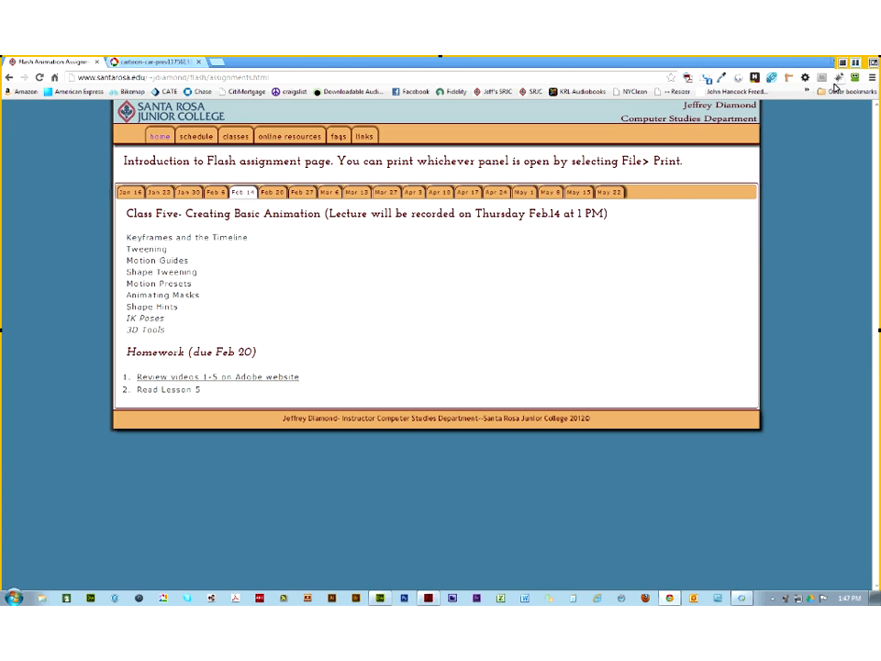
click(426, 598)
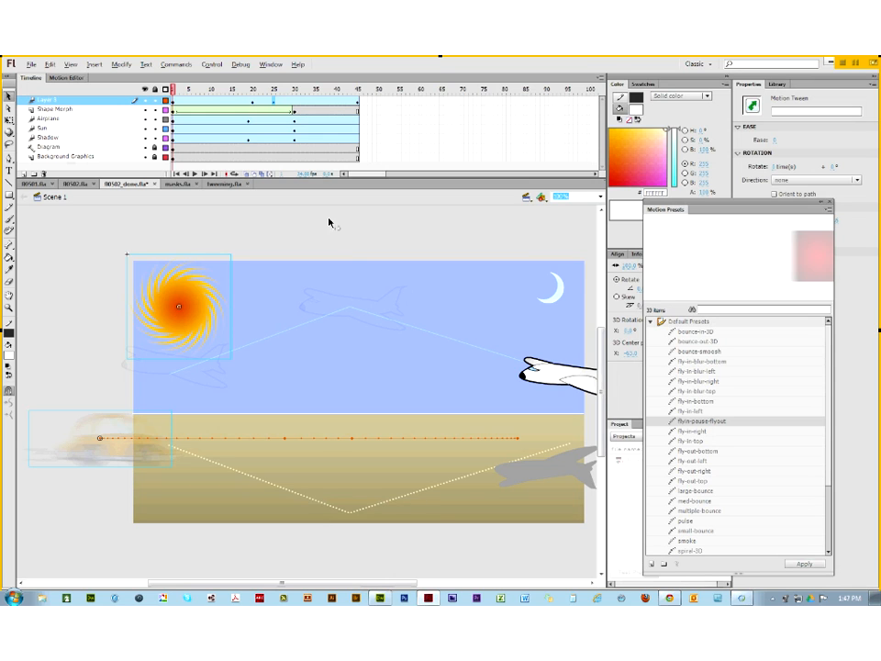
click(177, 185)
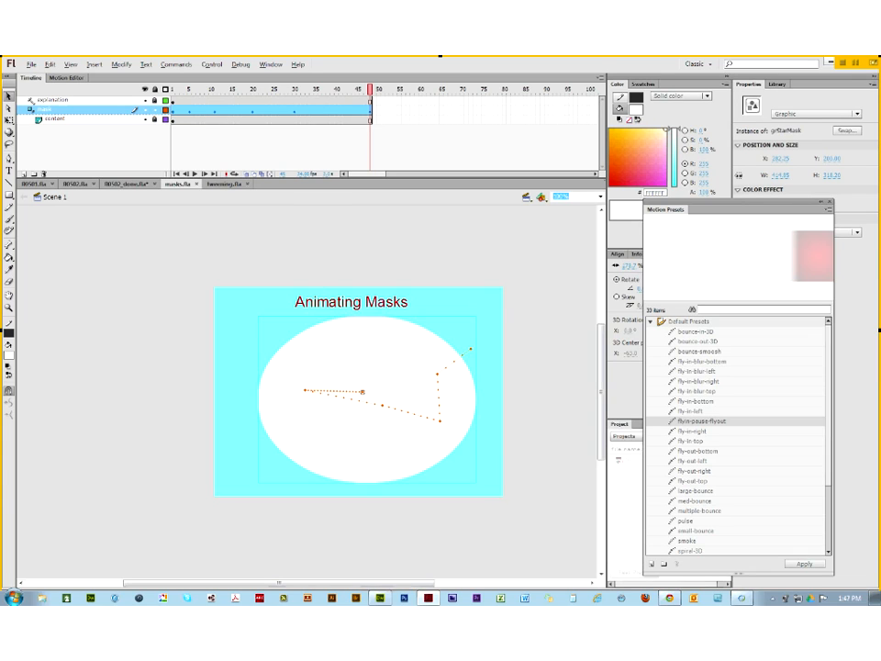
Step: Inspect the content layer at frame 1, then delete the existing mask layer
click(52, 121)
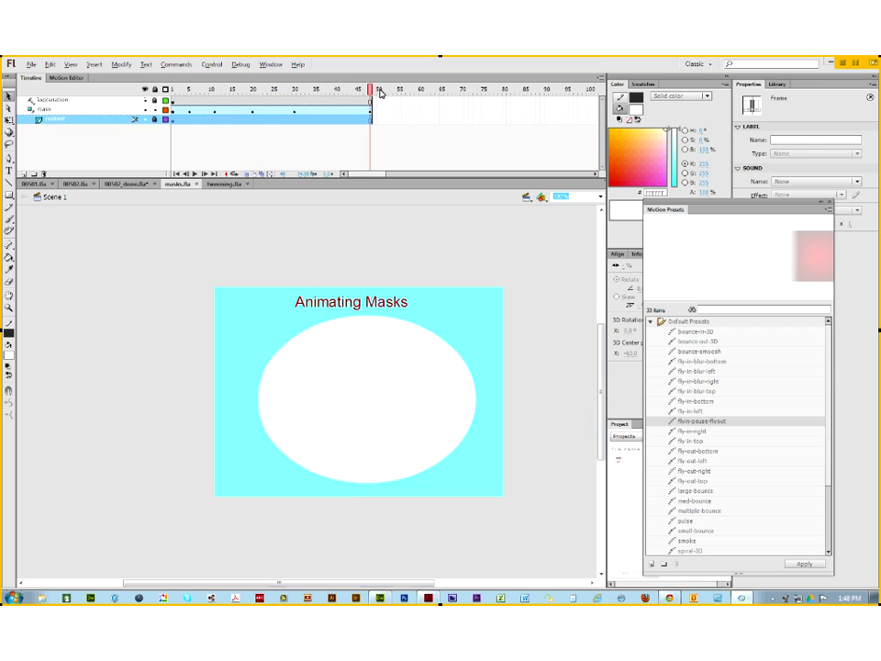
drag(372, 92, 173, 90)
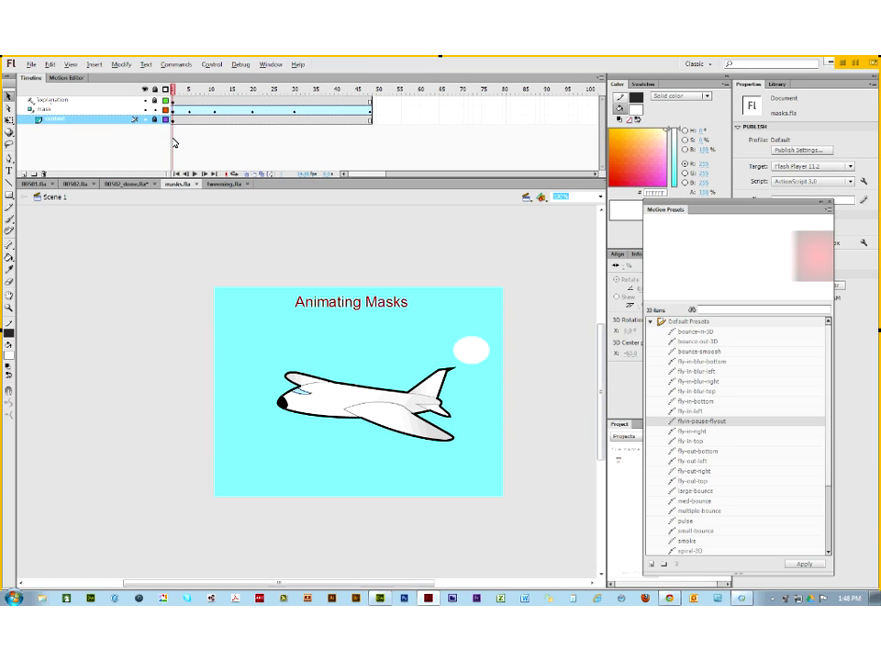
click(100, 110)
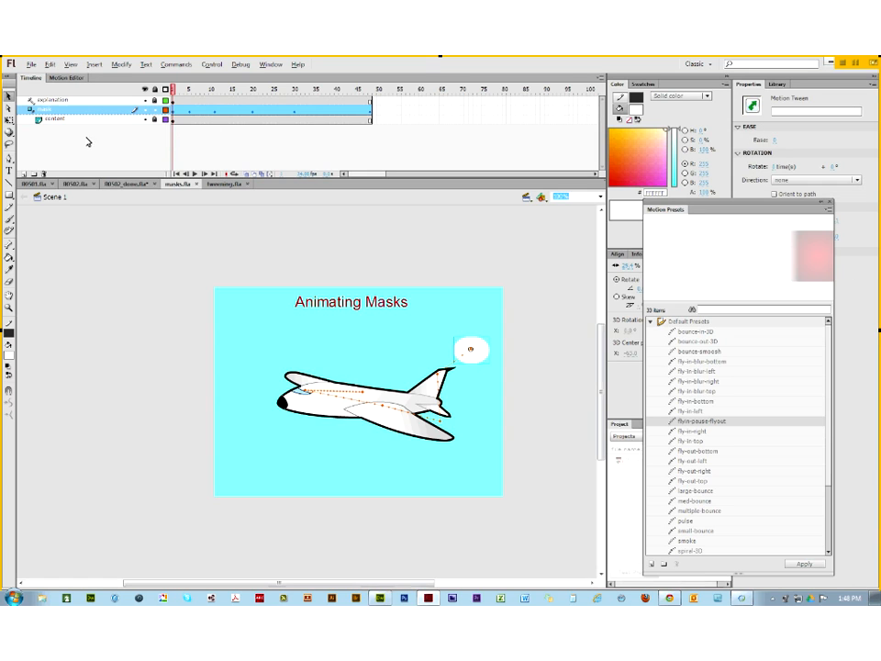
click(44, 174)
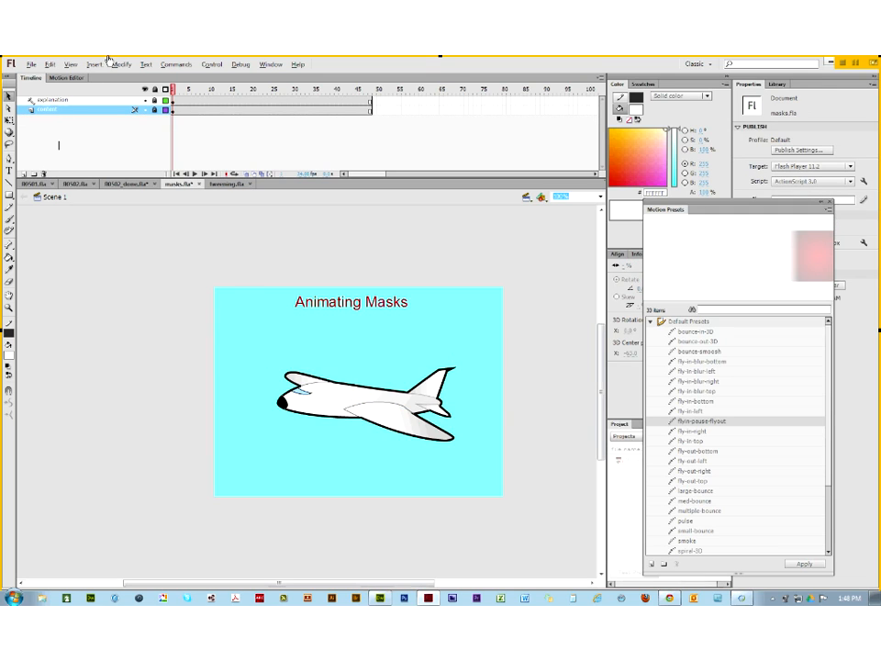
Step: Preview the animation to frame 48, then add a new empty layer above content
drag(172, 90, 133, 110)
click(24, 174)
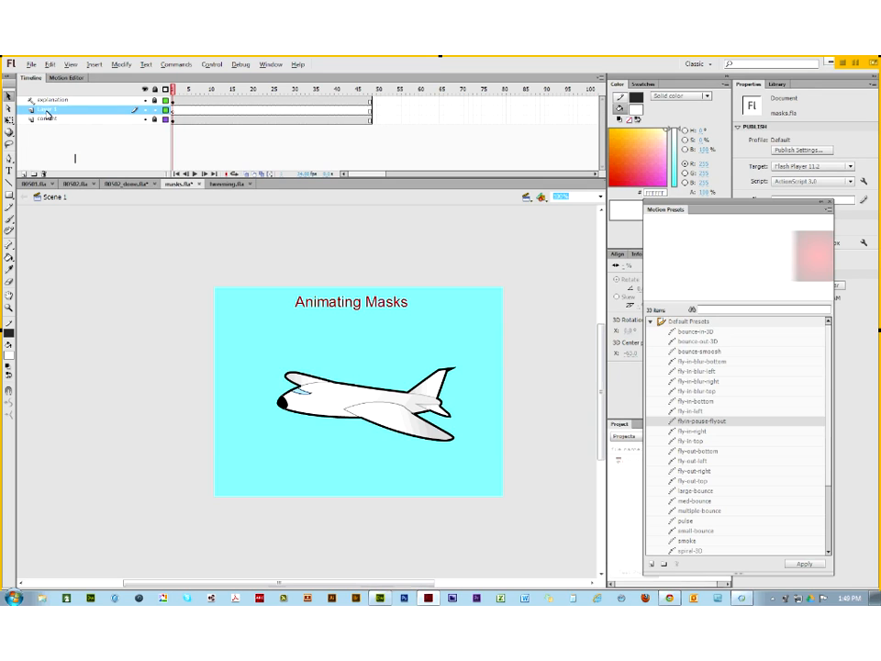
double_click(48, 111)
Step: Name the new layer 'mask' and draw a rectangle just right of the airplane
text(mask)
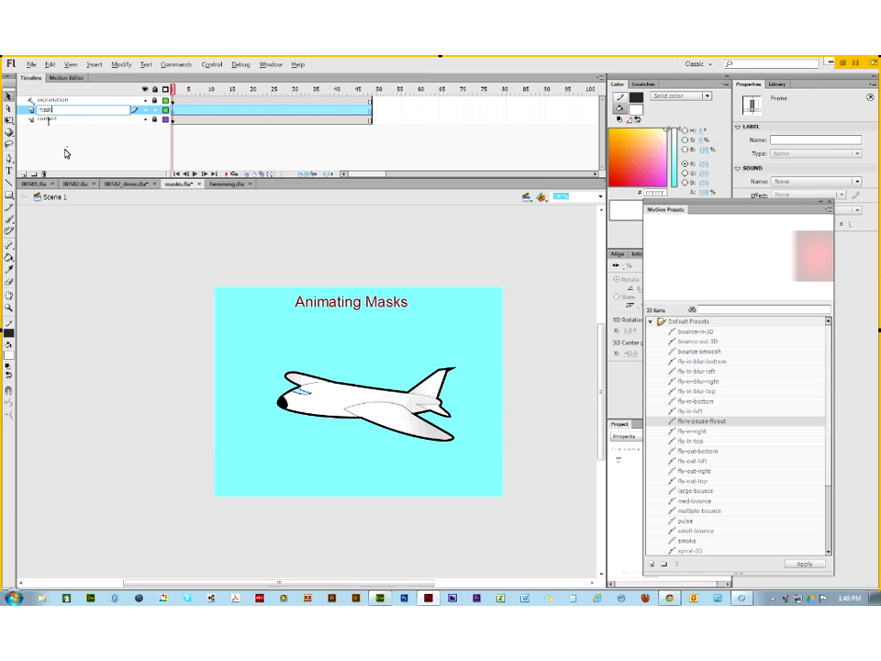
key(Return)
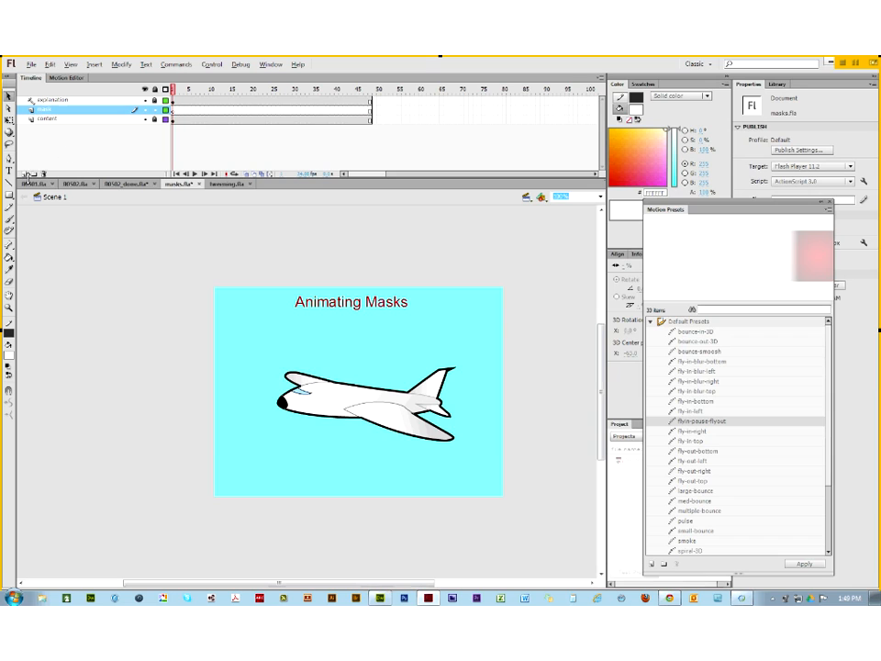
click(10, 195)
click(55, 195)
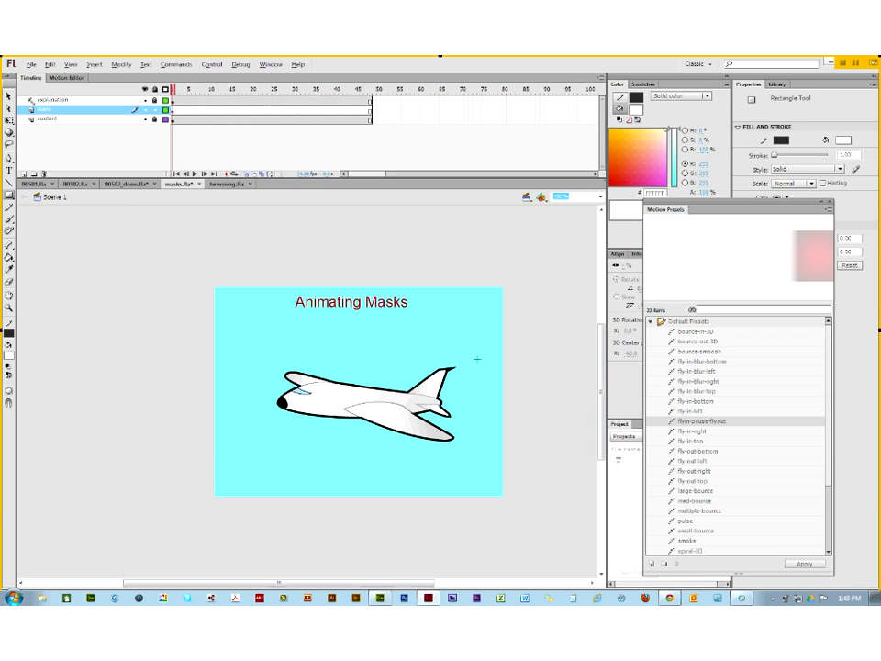
drag(467, 345, 569, 450)
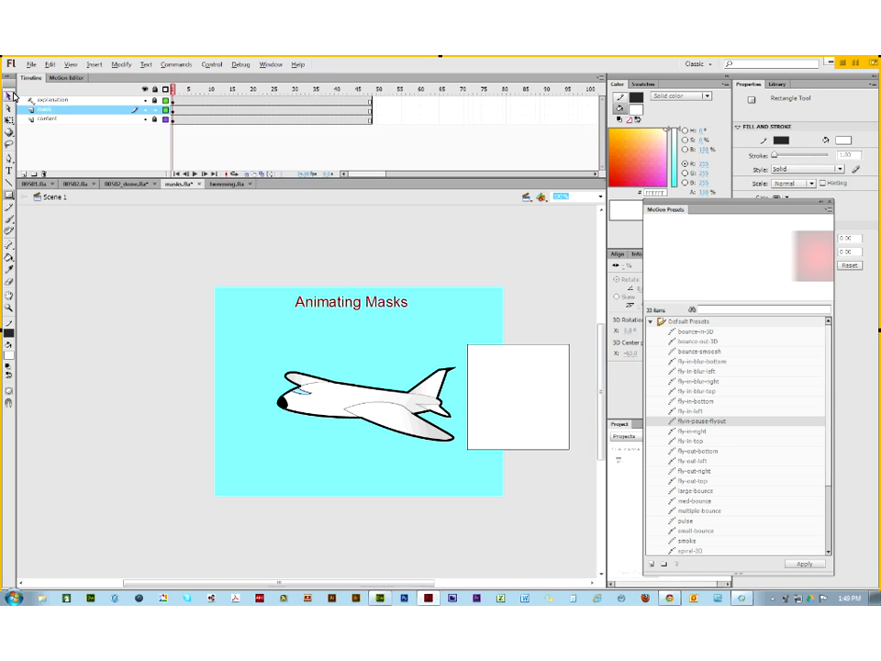
Step: Select the white rectangle with the Selection tool and bring up its context menu
click(8, 95)
click(497, 358)
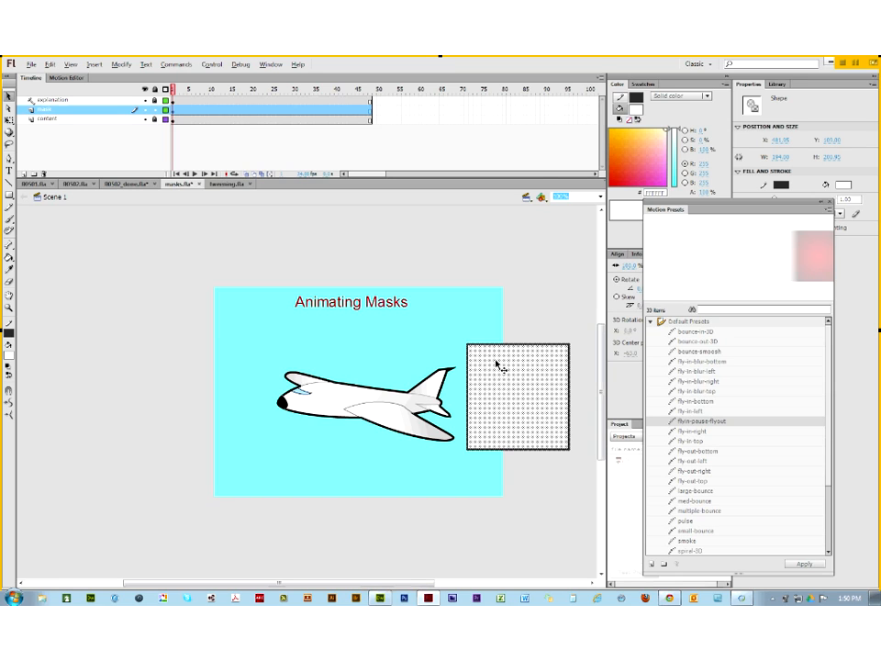
right_click(496, 364)
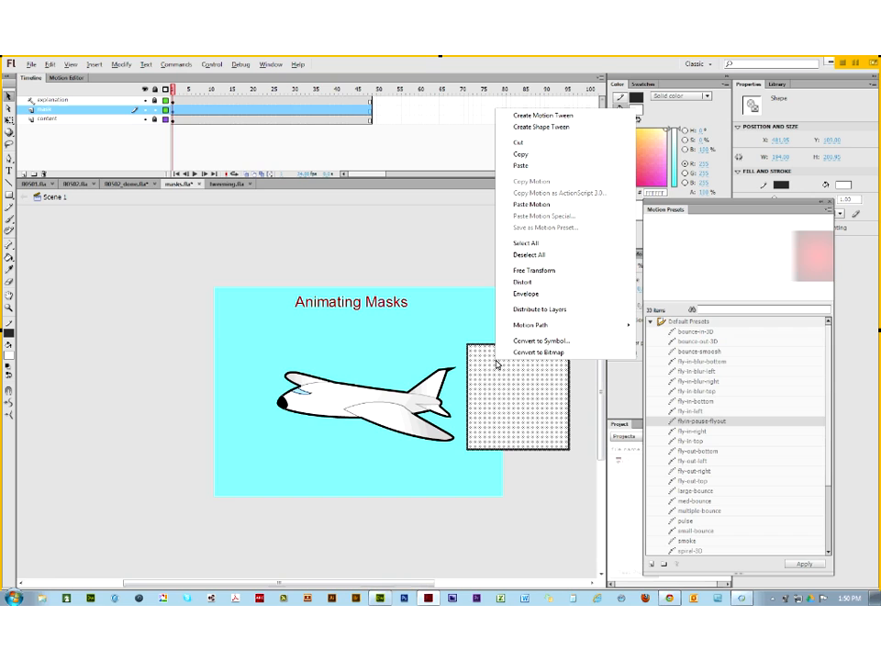
Step: Convert the rectangle into a Movie Clip symbol named mcSqMask
click(515, 344)
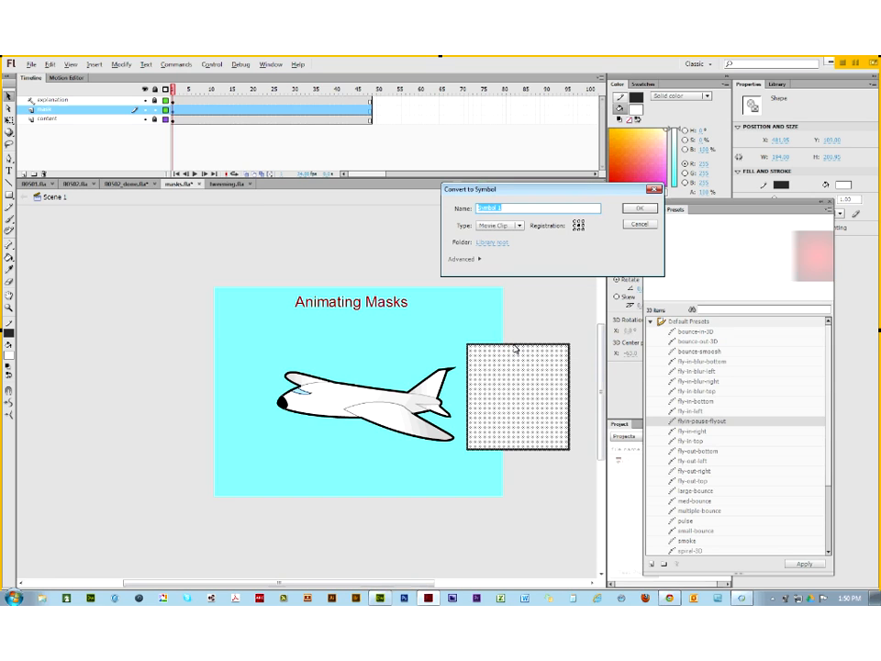
text(mcSqMask)
click(639, 210)
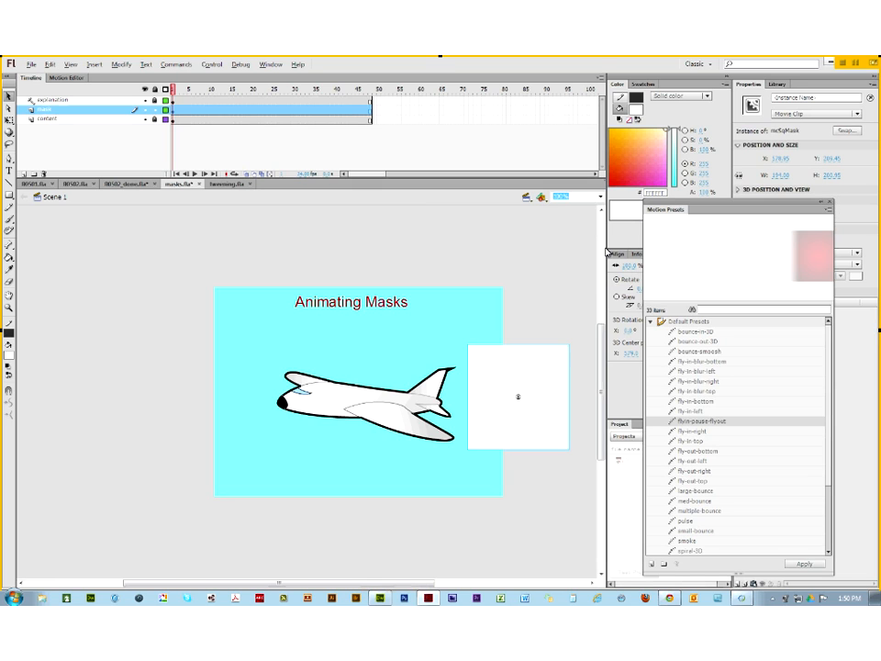
Step: Motion-tween the mask layer, moving the box to the stage's left edge at frame 48
right_click(173, 117)
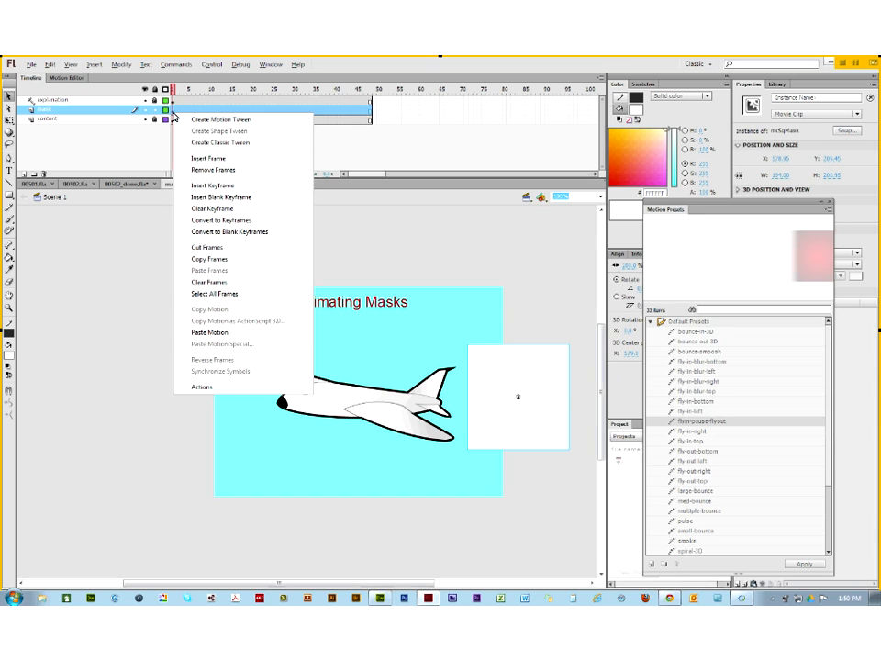
click(199, 123)
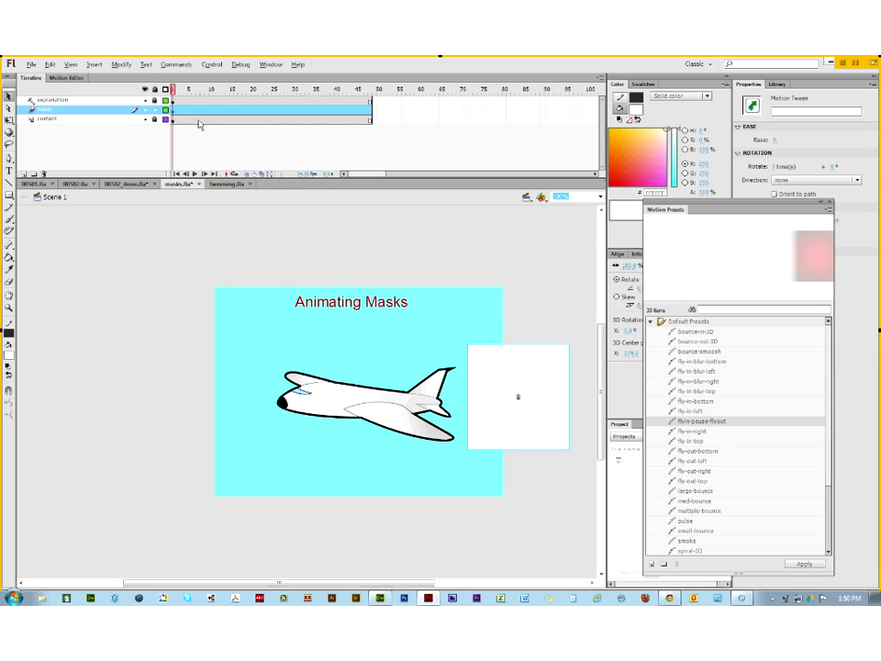
click(150, 240)
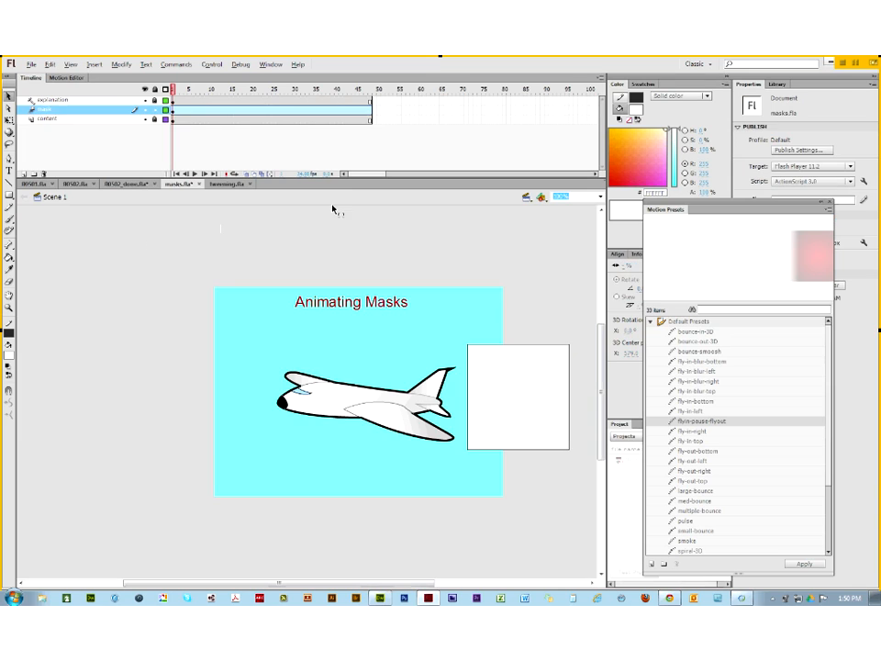
click(370, 114)
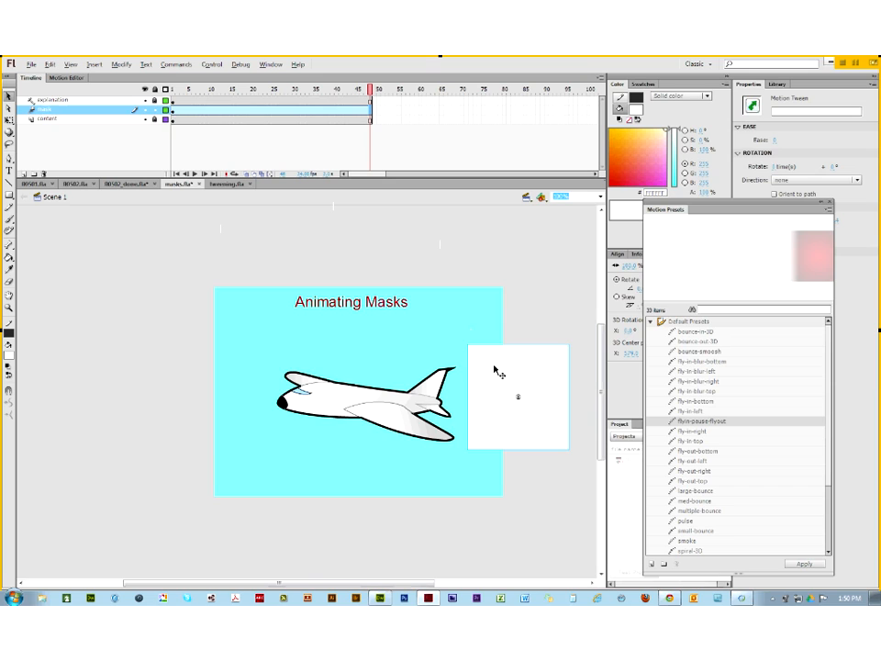
drag(494, 370, 200, 389)
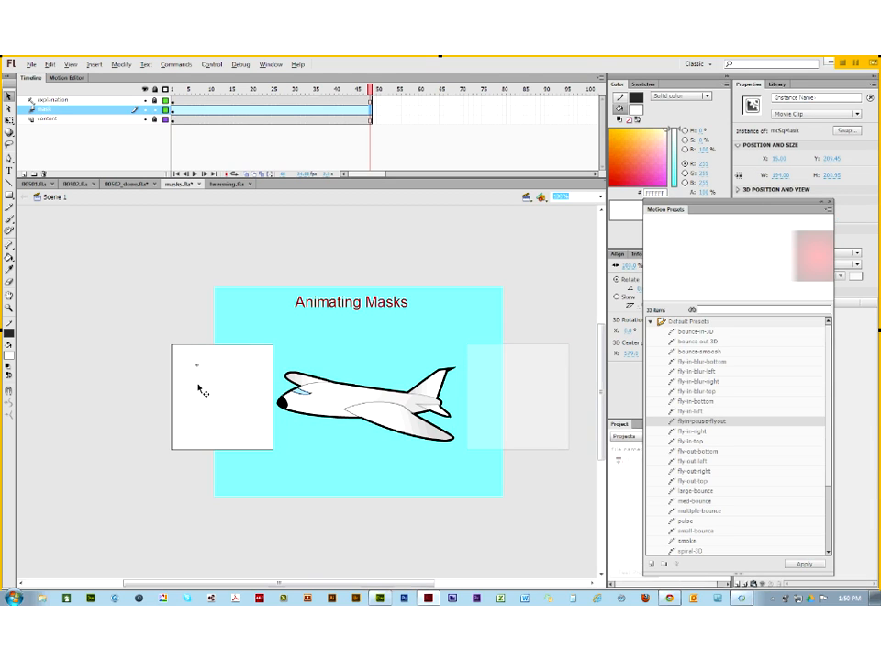
click(314, 89)
Step: Scrub the timeline to watch the box sweep across the airplane, then save masks.fla
drag(314, 89, 40, 116)
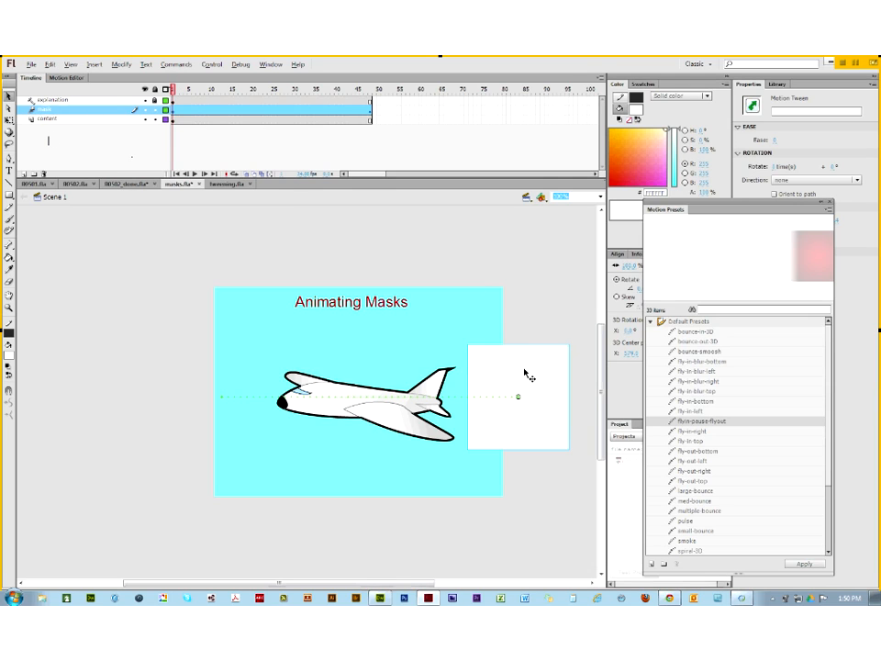
drag(174, 91, 304, 123)
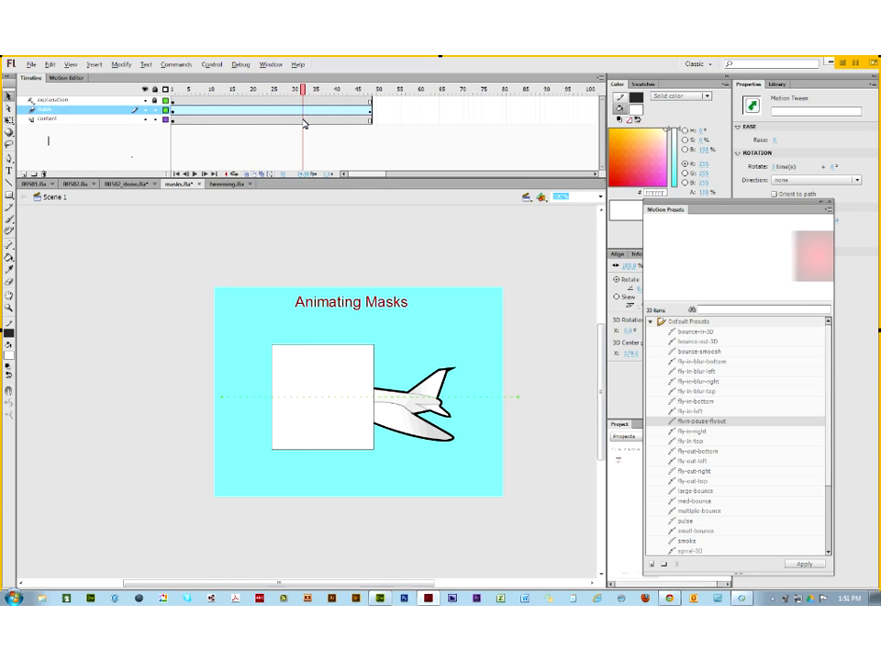
drag(304, 123, 103, 132)
key(ctrl+s)
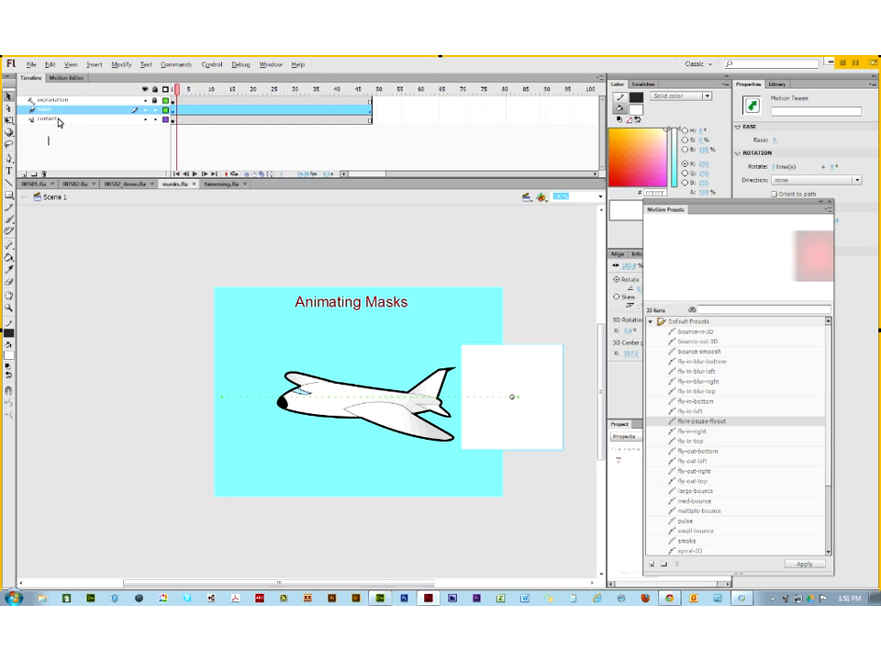
Step: After inspecting the content layer's properties, set the mask layer as a Mask over the content layer
click(59, 120)
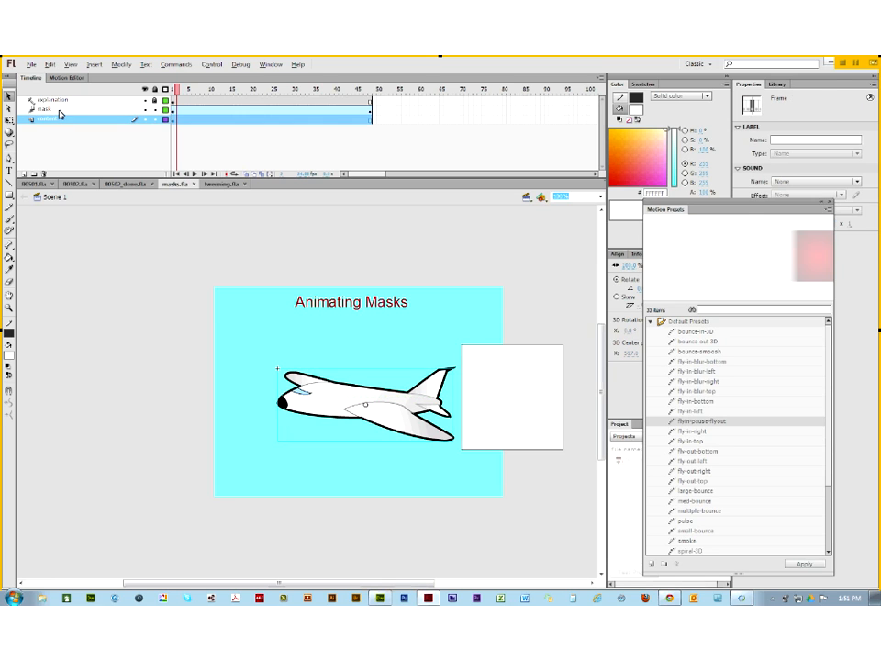
click(59, 110)
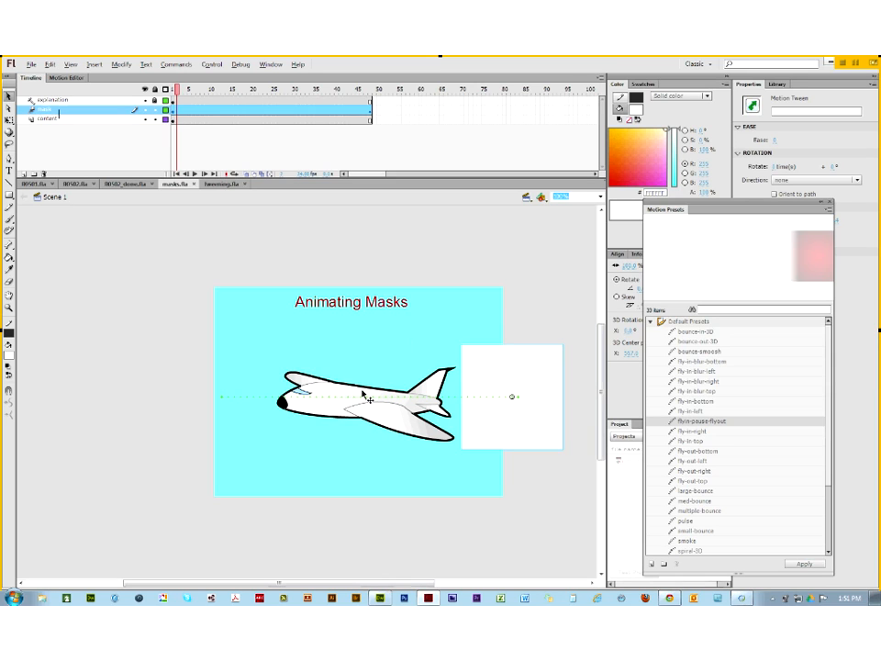
right_click(68, 115)
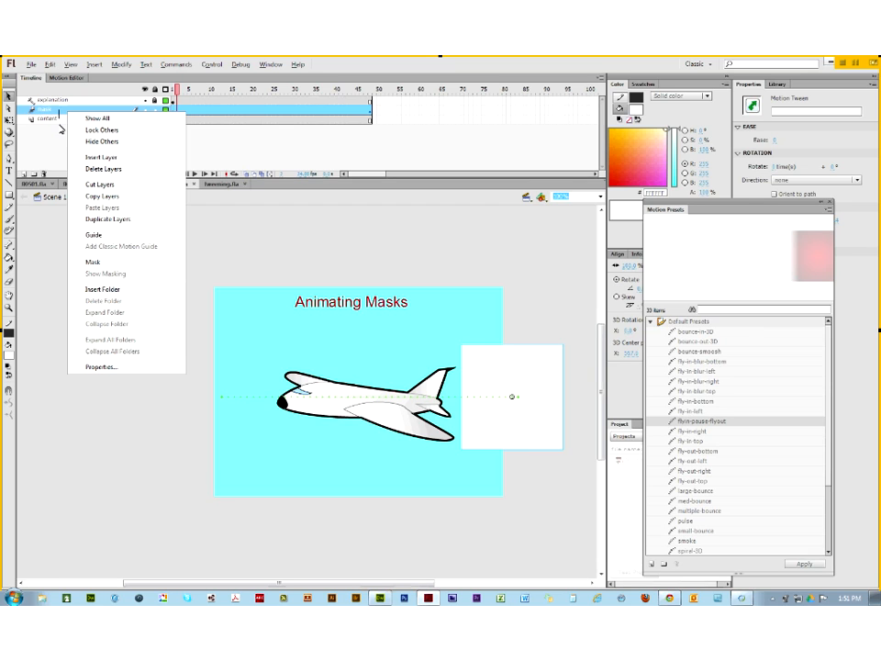
click(55, 120)
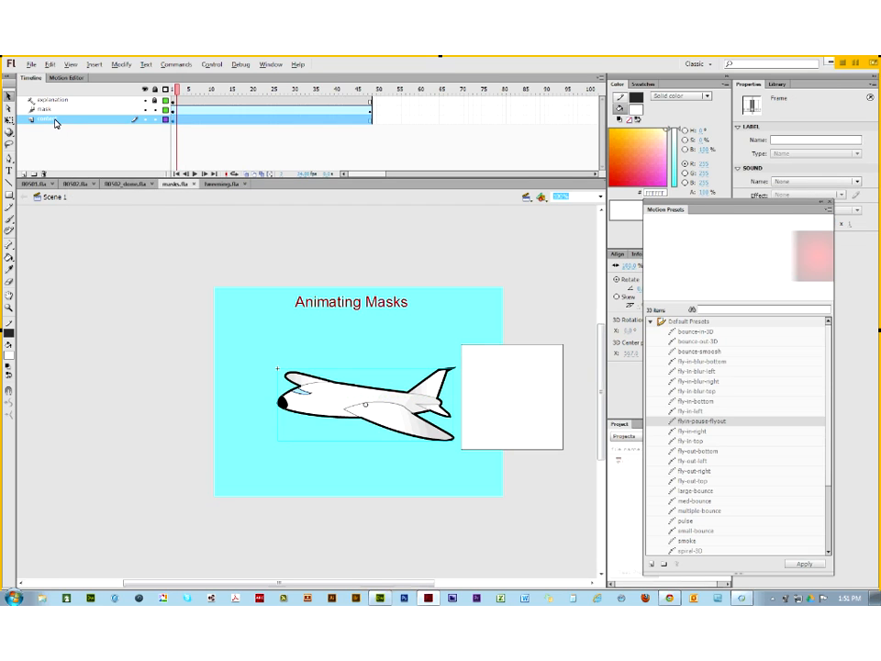
right_click(56, 120)
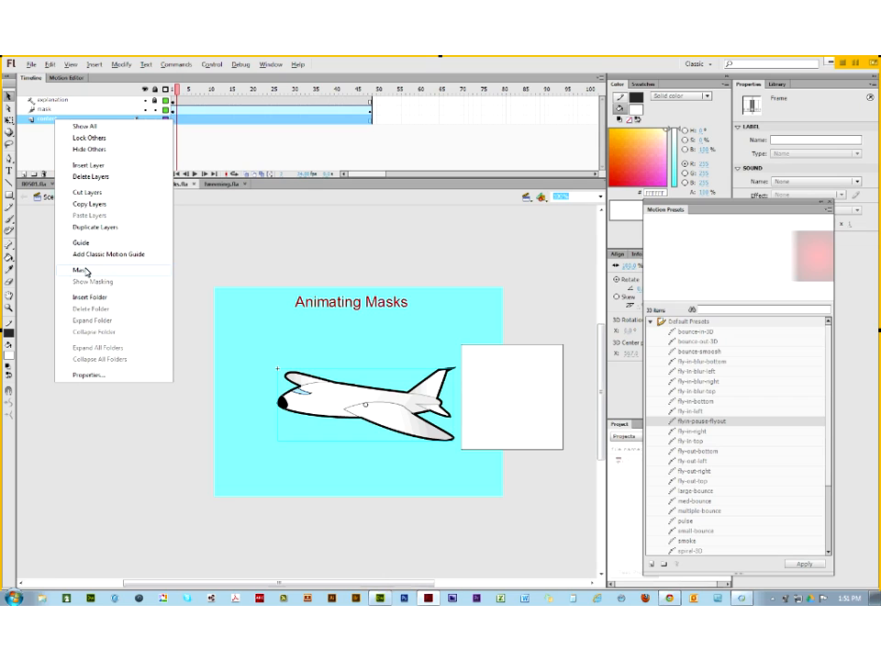
click(85, 375)
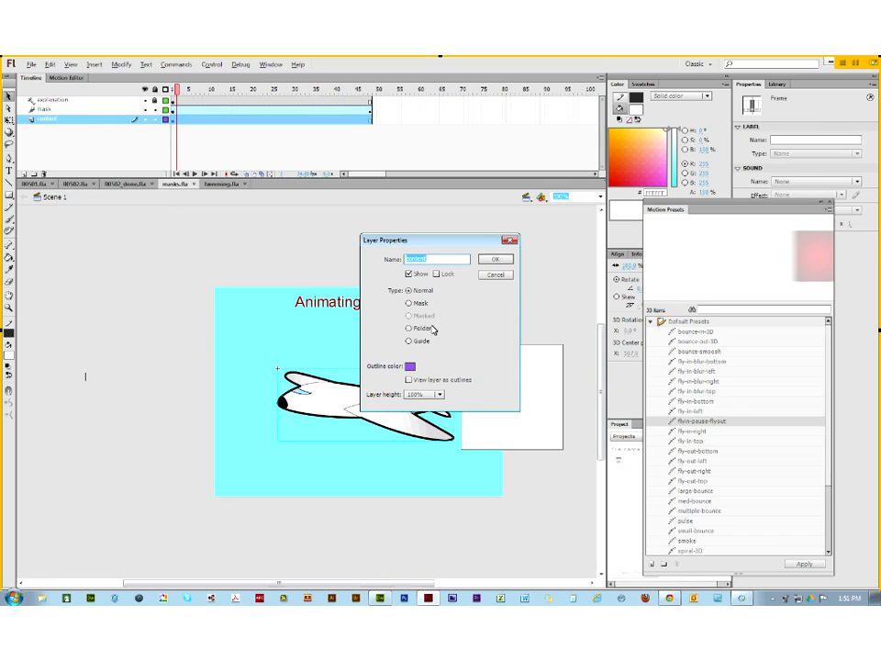
click(496, 275)
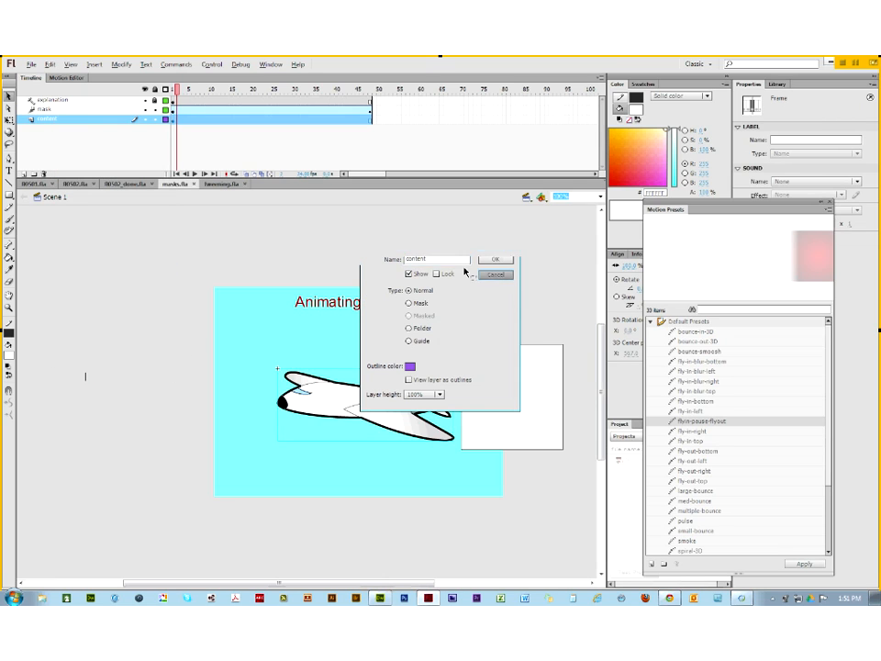
right_click(60, 110)
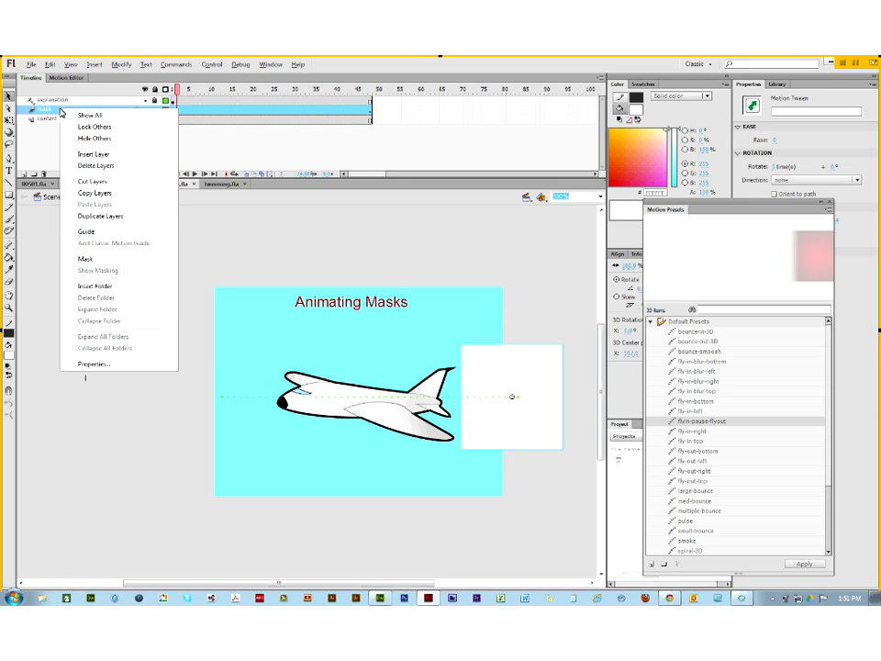
click(82, 260)
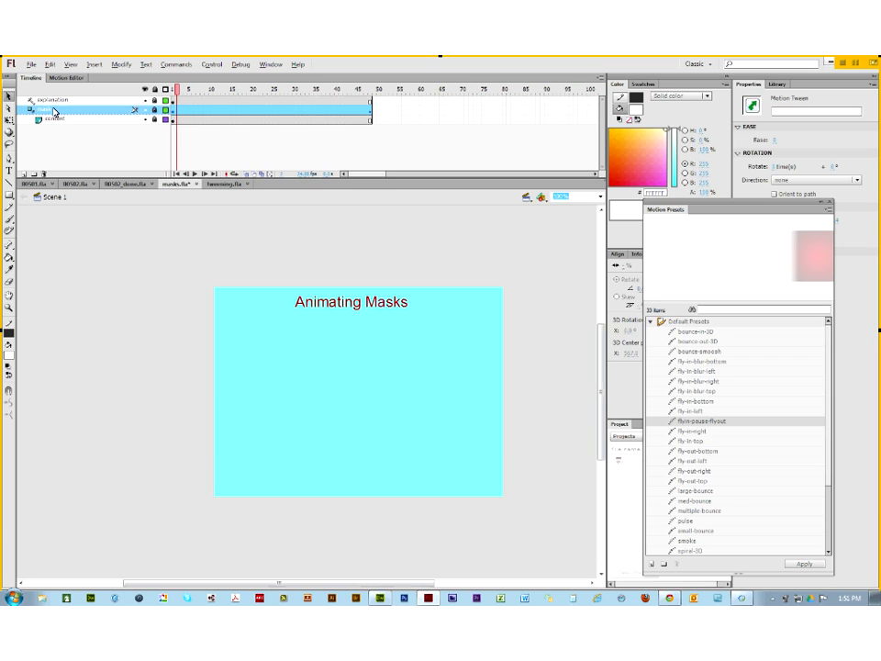
key(ctrl+z)
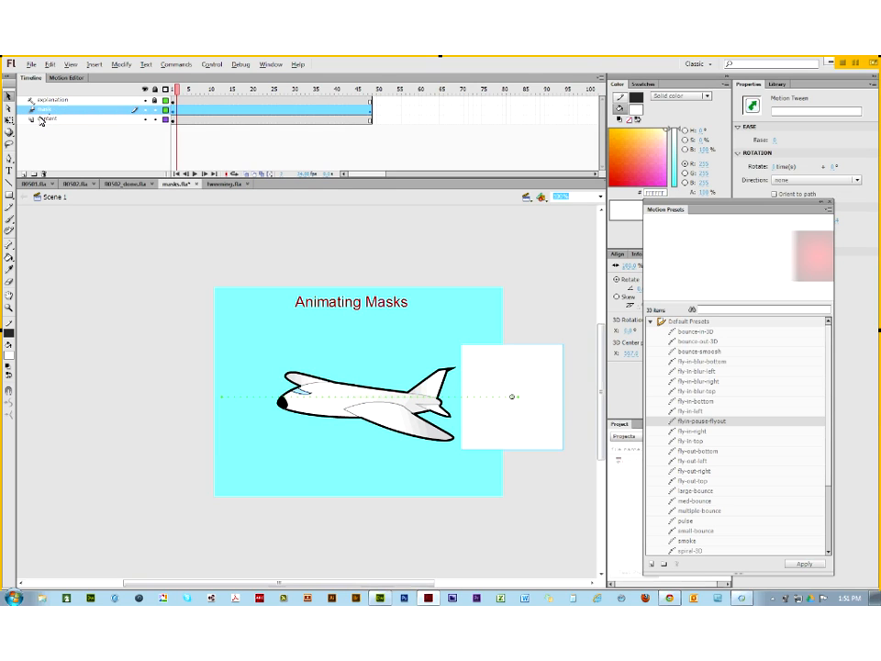
right_click(56, 113)
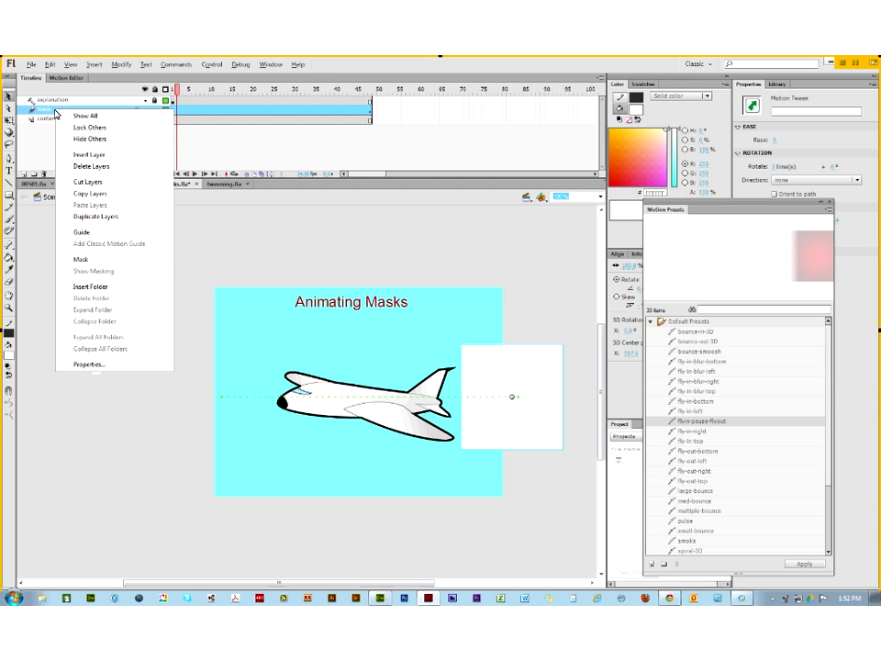
click(79, 259)
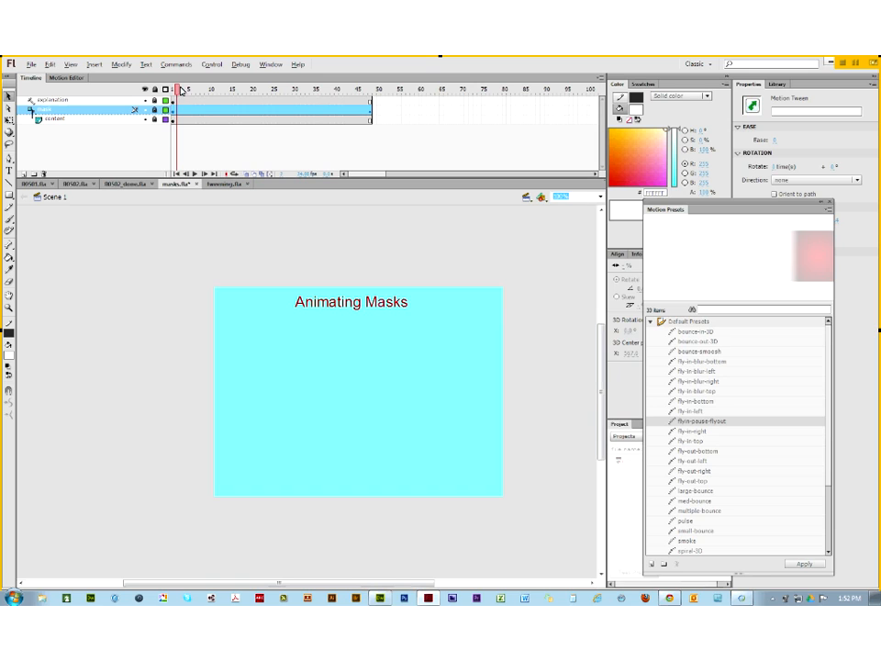
drag(179, 92, 170, 117)
click(153, 120)
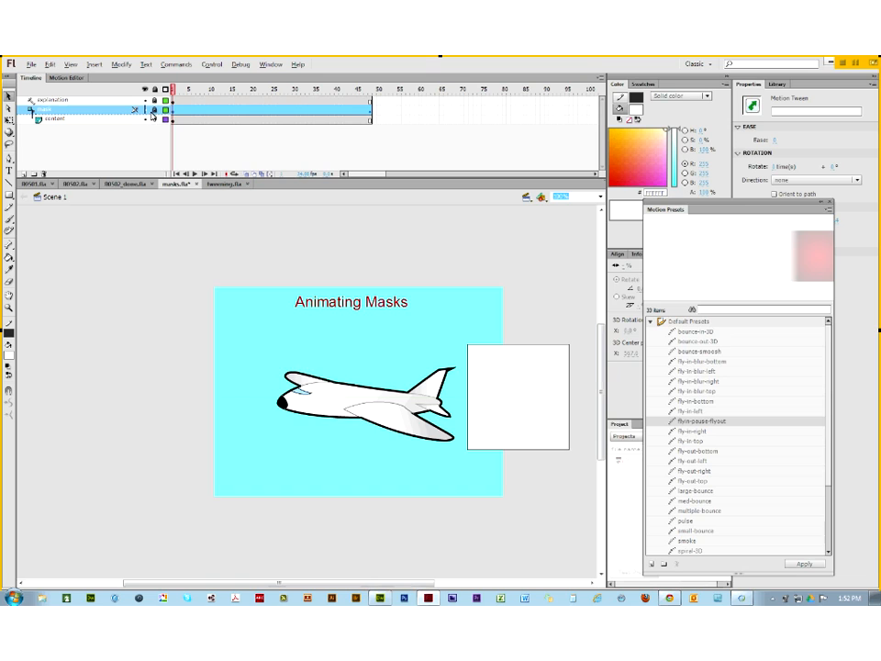
drag(174, 93, 163, 120)
click(181, 95)
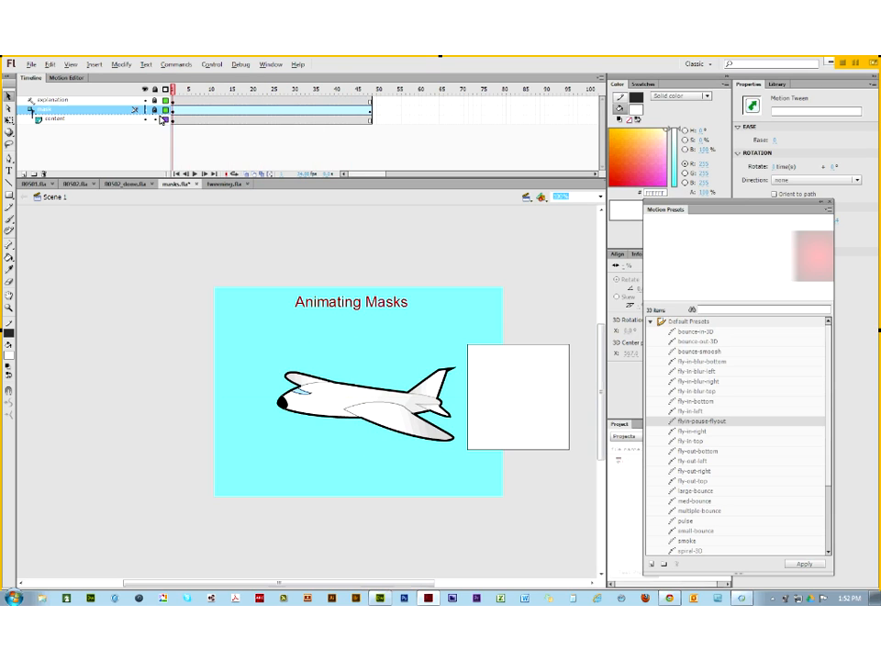
click(155, 118)
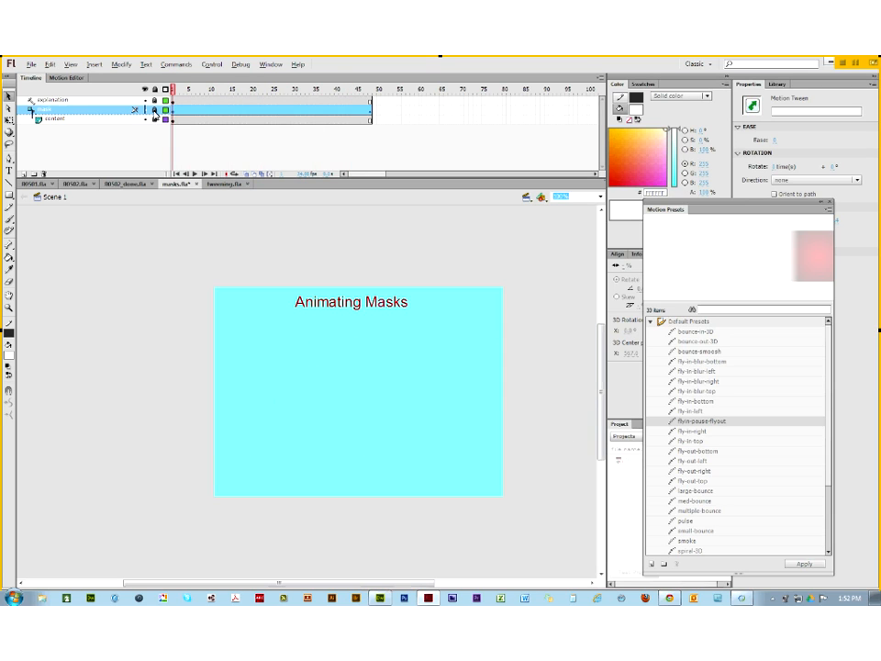
Step: Delete the old mask layer and add a new layer named 'mask' above content
click(45, 174)
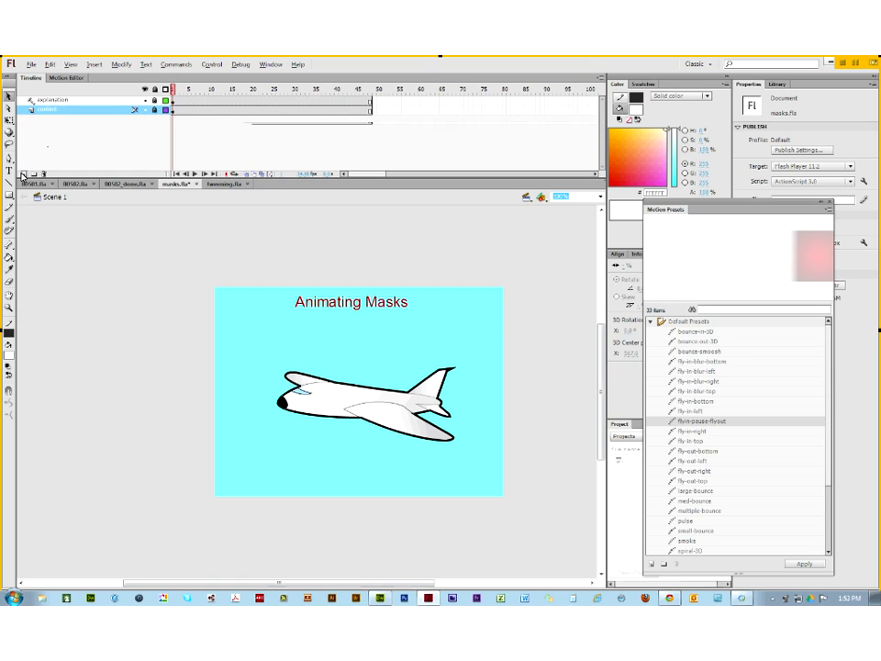
click(23, 174)
double_click(51, 109)
text(mask)
key(Return)
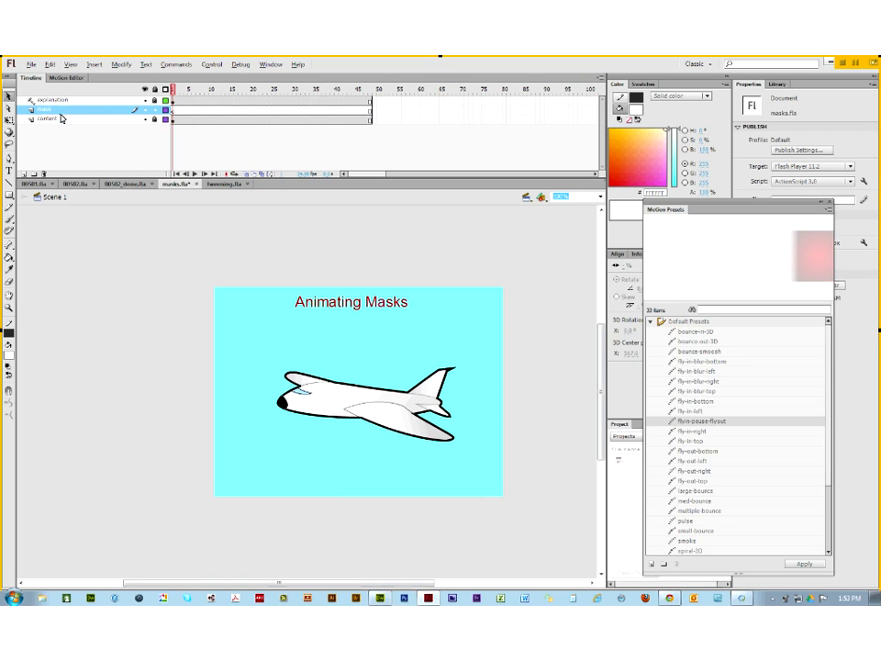
Step: Drag the mcSqMask square from the Library onto the stage right of the airplane
click(830, 203)
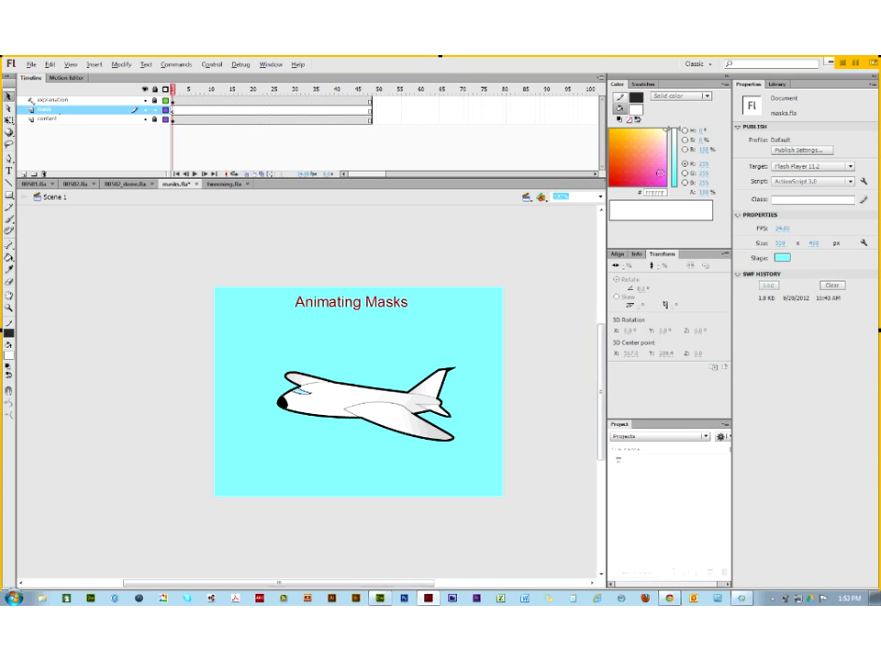
click(777, 84)
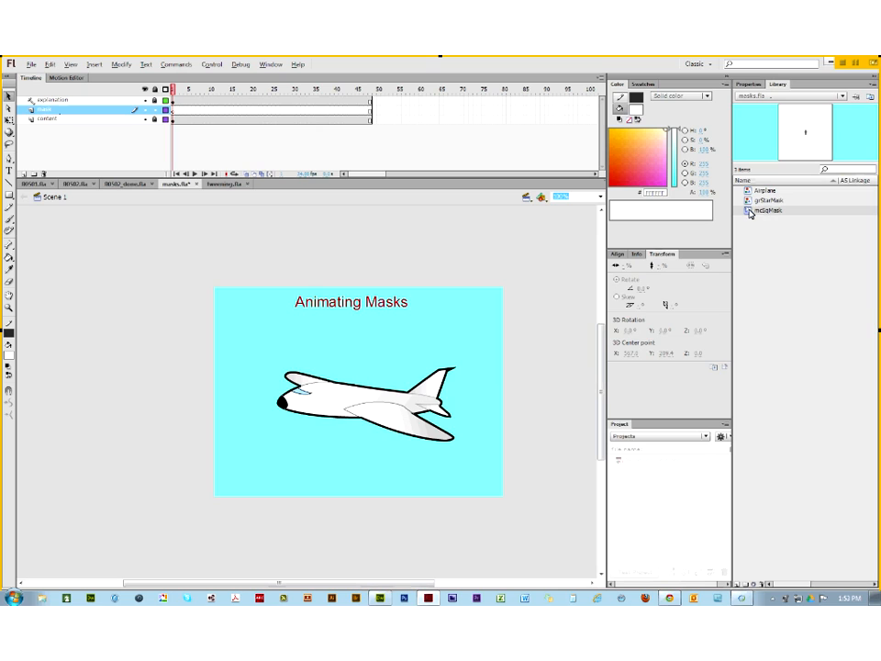
click(750, 202)
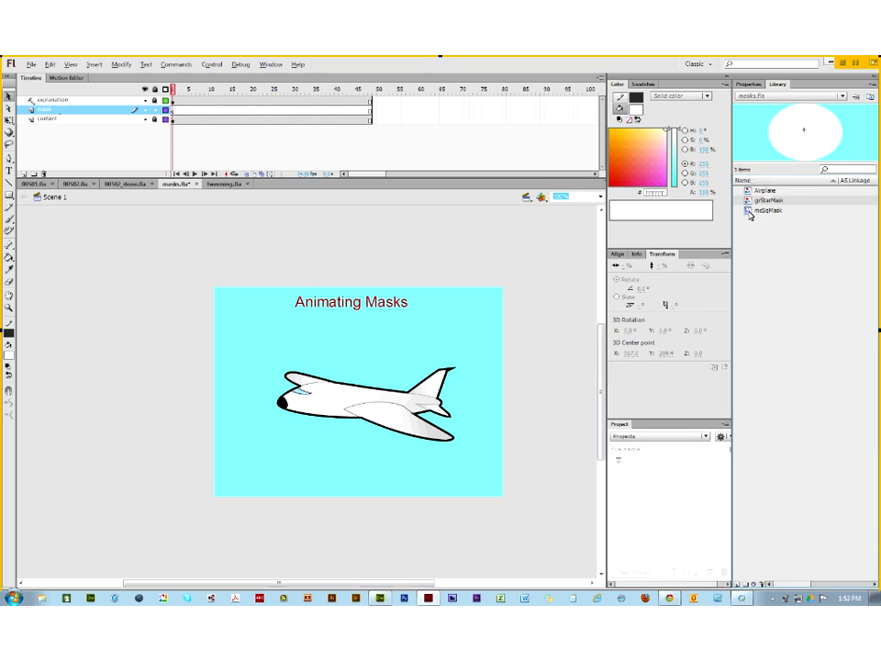
click(750, 211)
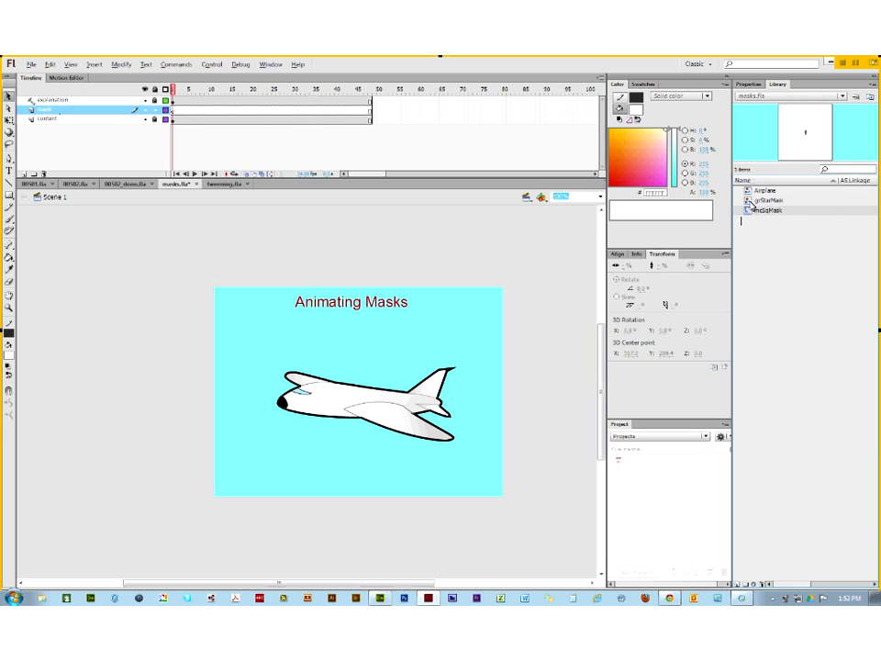
drag(751, 207, 520, 405)
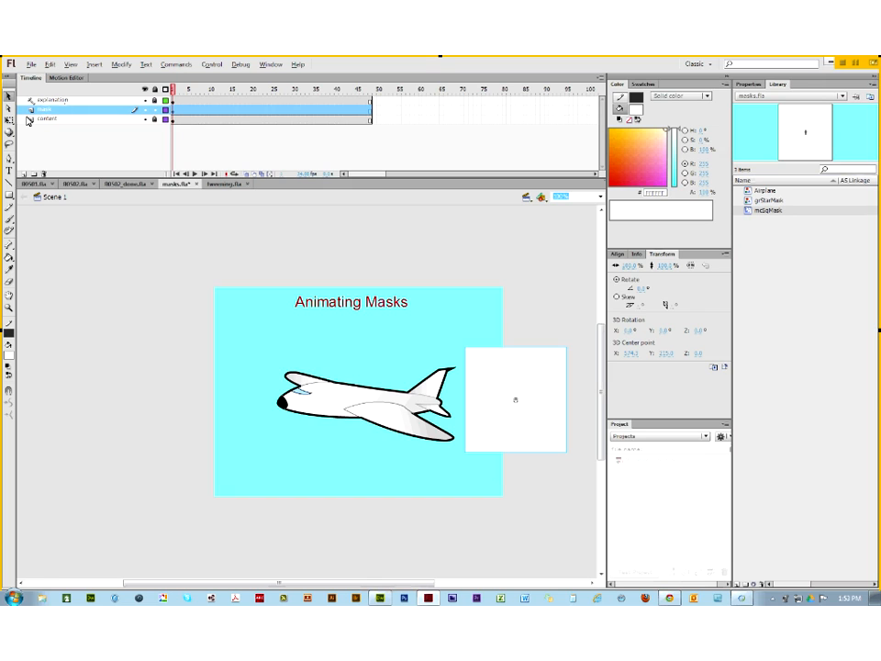
Step: Motion-tween the square so it sits left of the airplane at frame 48
right_click(174, 112)
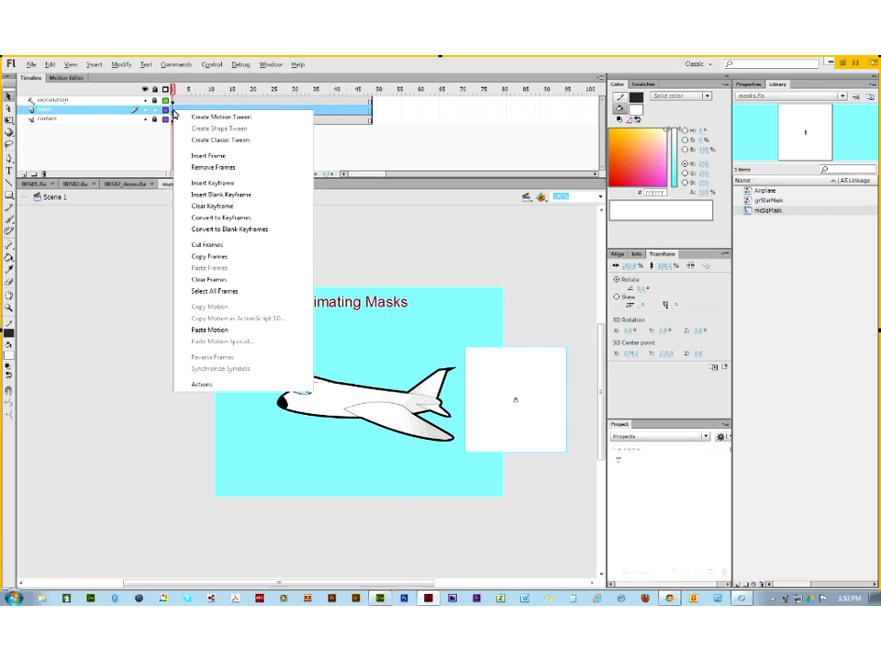
click(193, 117)
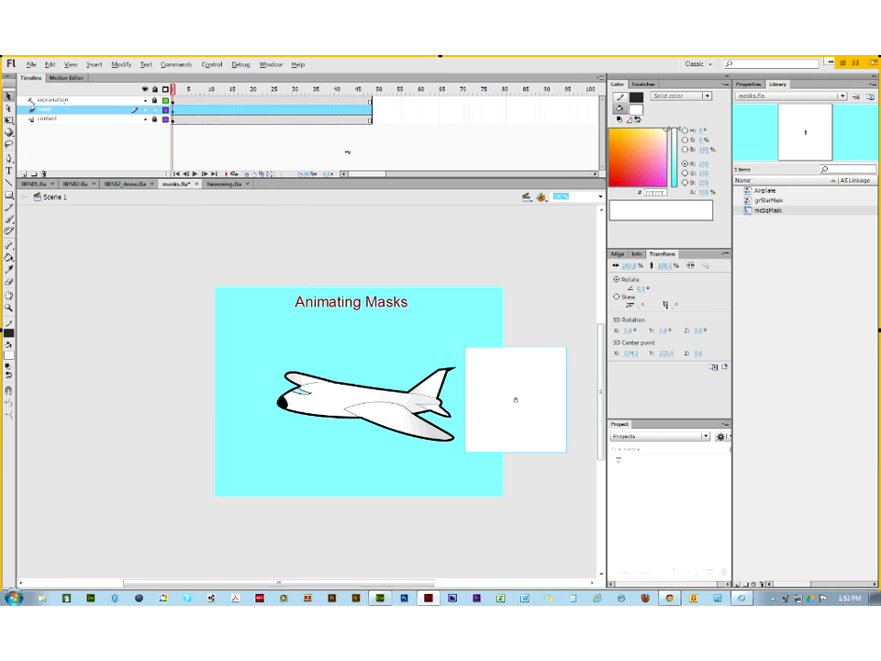
click(371, 116)
drag(515, 384, 215, 416)
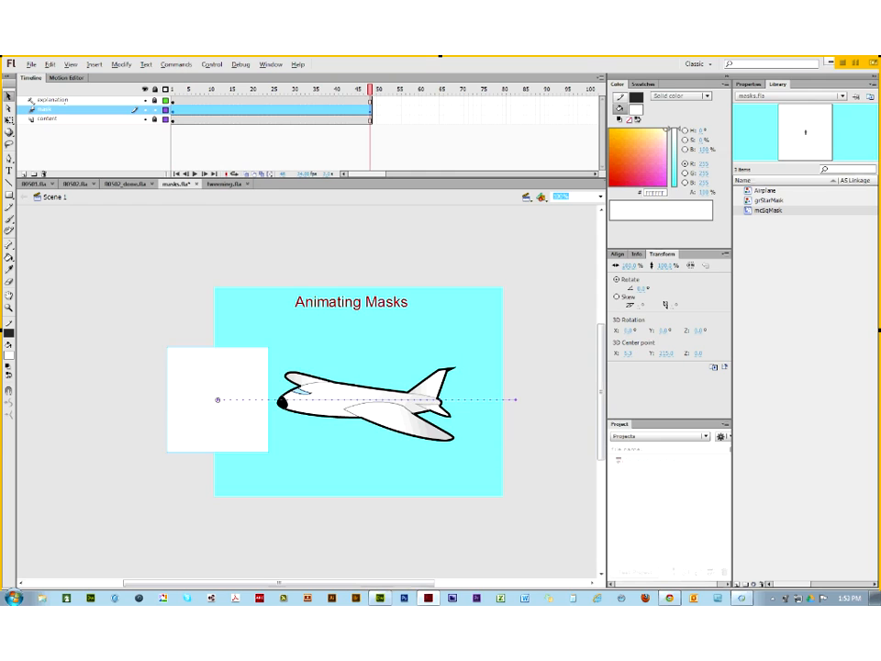
Step: Scrub the tween to check the motion, then make the mask layer a Mask over content
click(366, 93)
drag(354, 93, 120, 91)
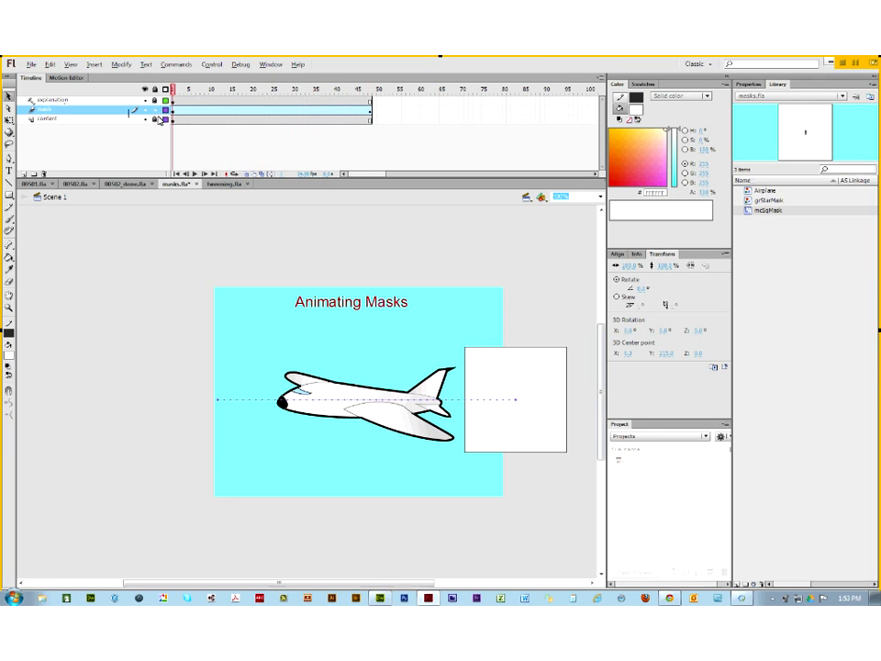
right_click(59, 111)
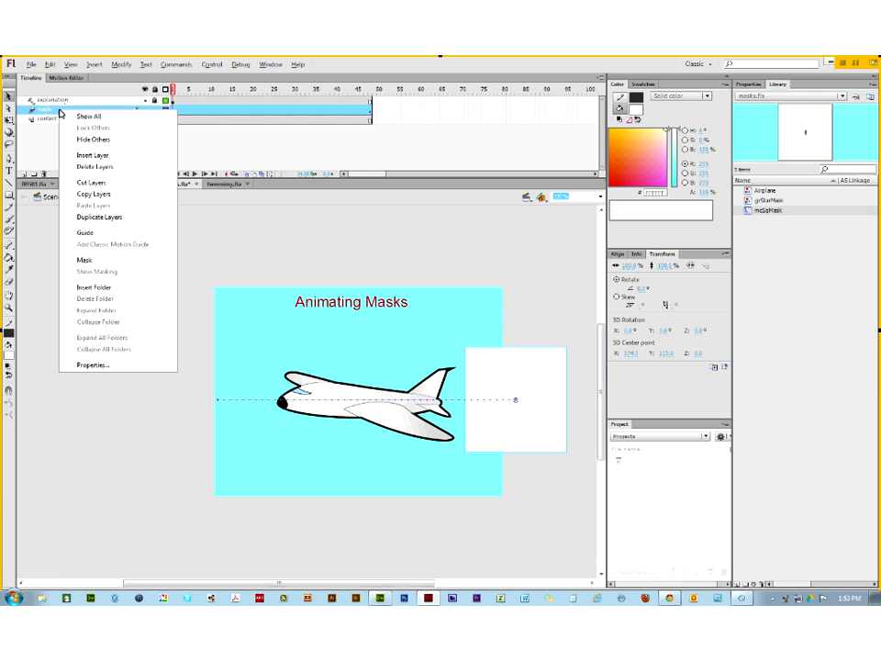
click(101, 263)
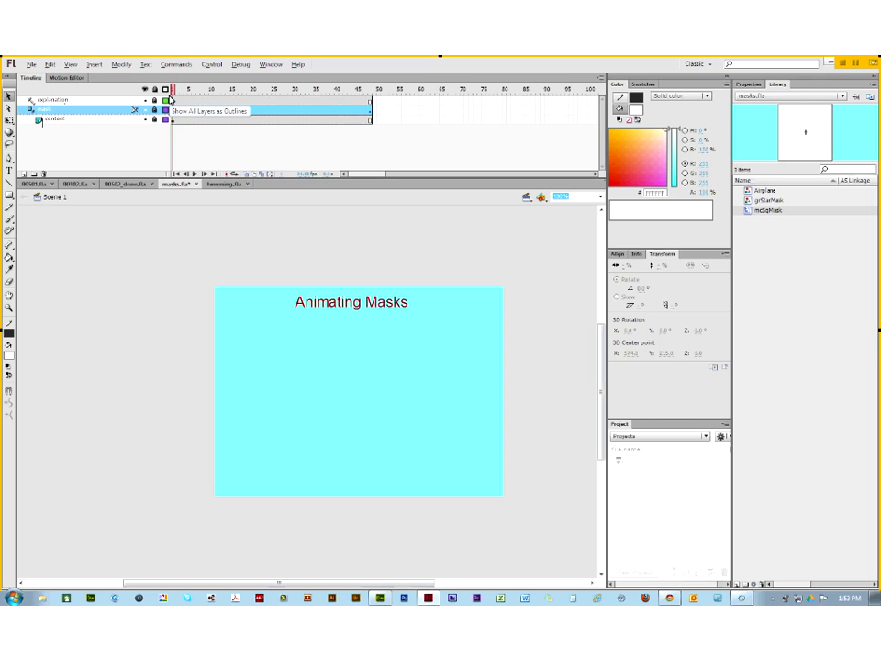
key(Return)
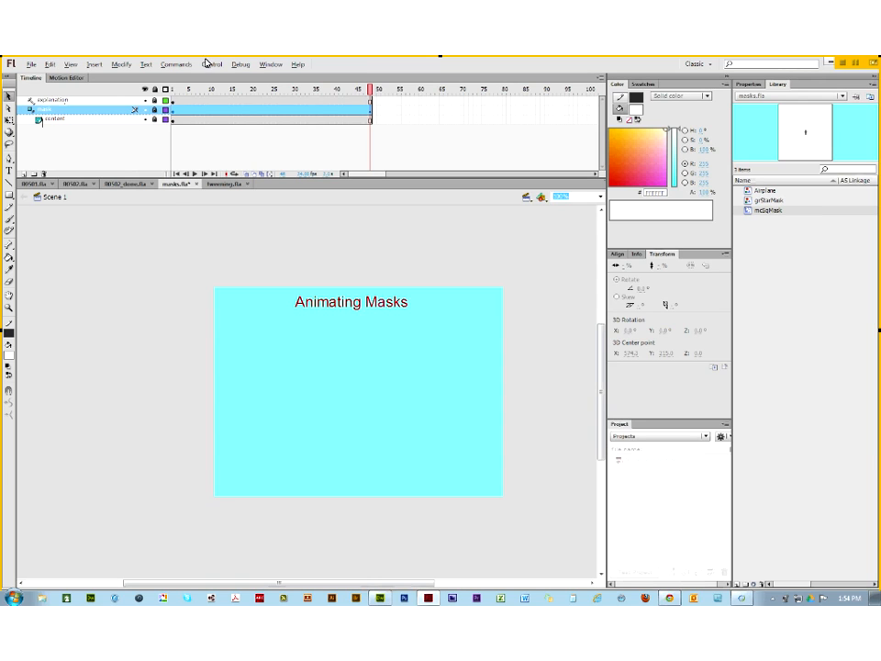
key(Return)
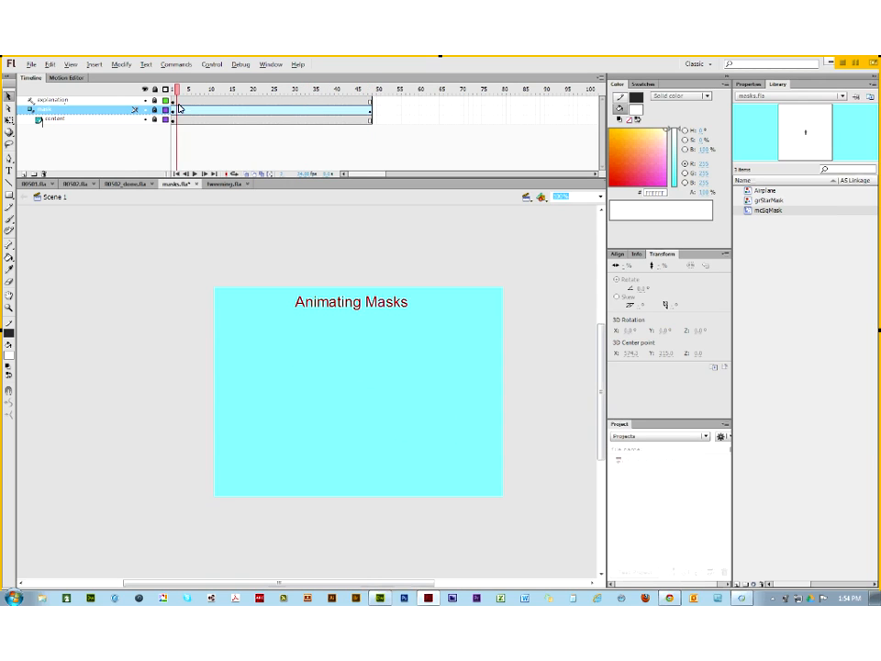
drag(367, 118, 171, 112)
click(126, 110)
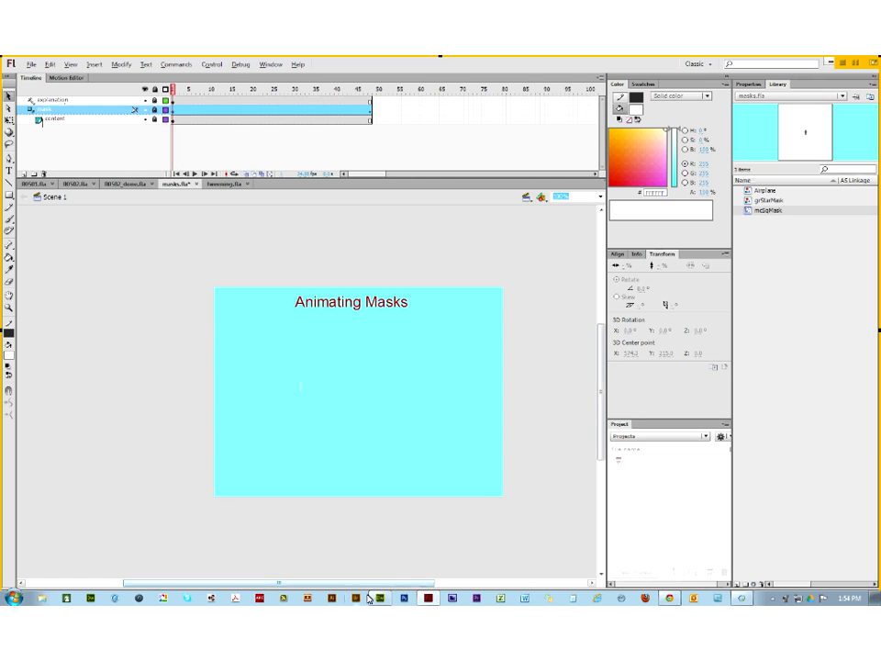
Step: Review the Class Five assignments page in Chrome, then return to Flash
click(668, 599)
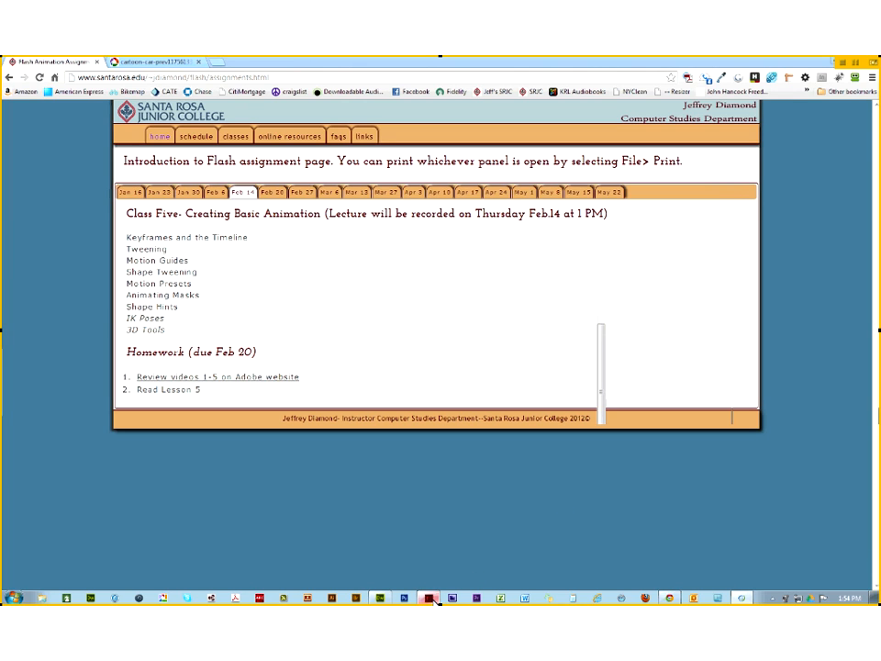
key(alt+Tab)
Step: Close masks.fla, answering the save prompt, and switch to the tweening.fla document
click(197, 185)
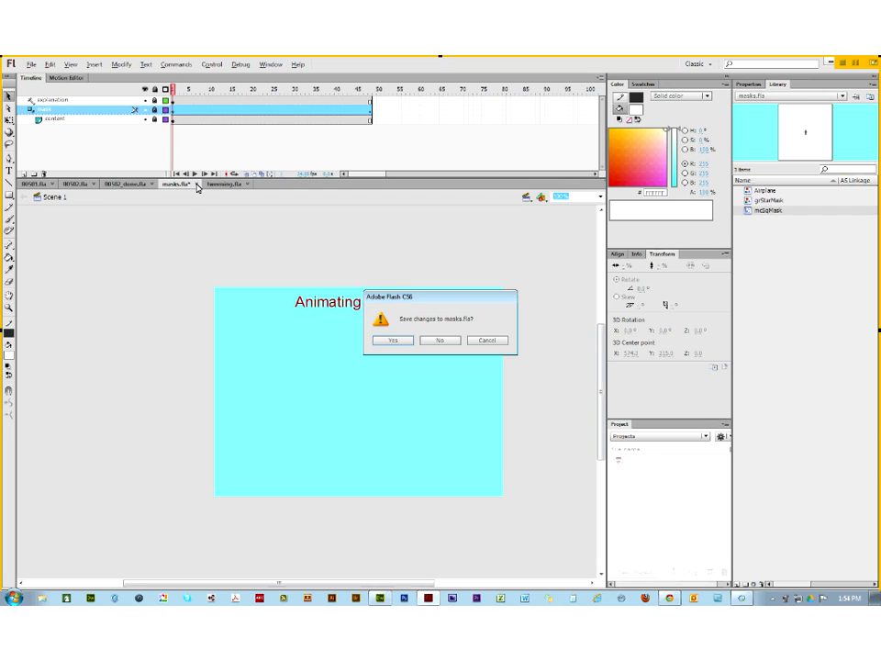
click(450, 341)
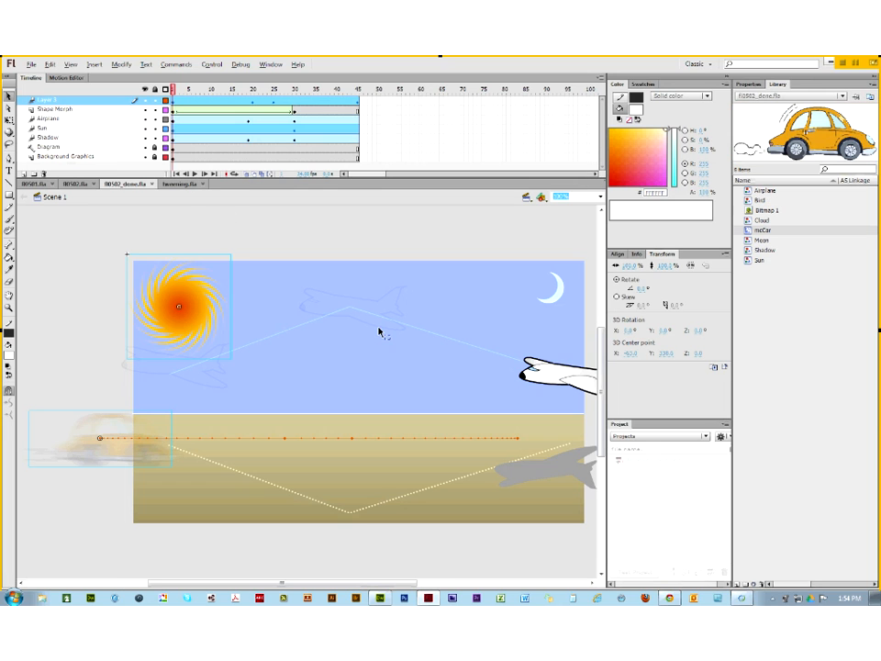
click(177, 184)
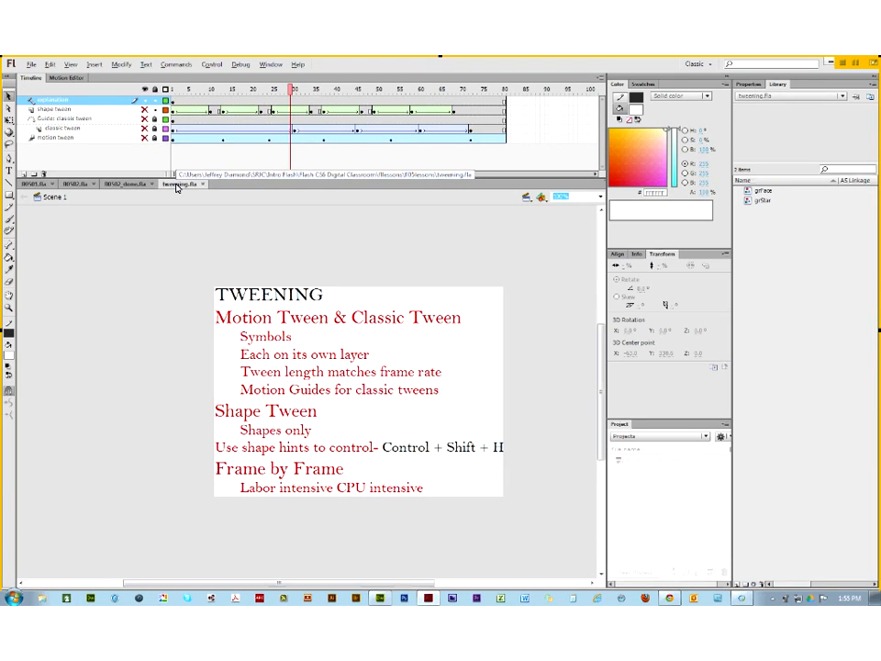
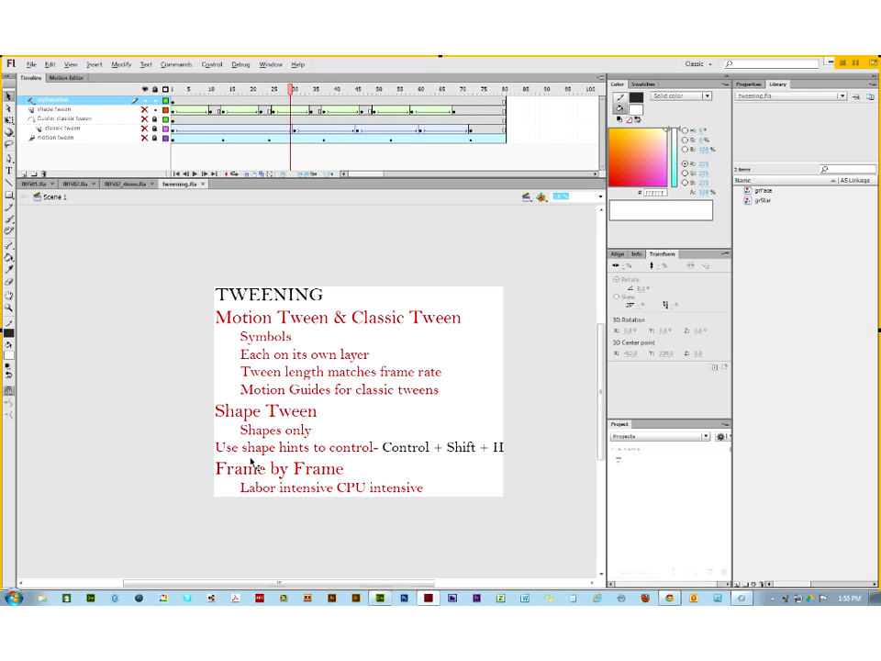
Step: Close tweening.fla and create a new blank ActionScript 3.0 document via File > New
click(204, 185)
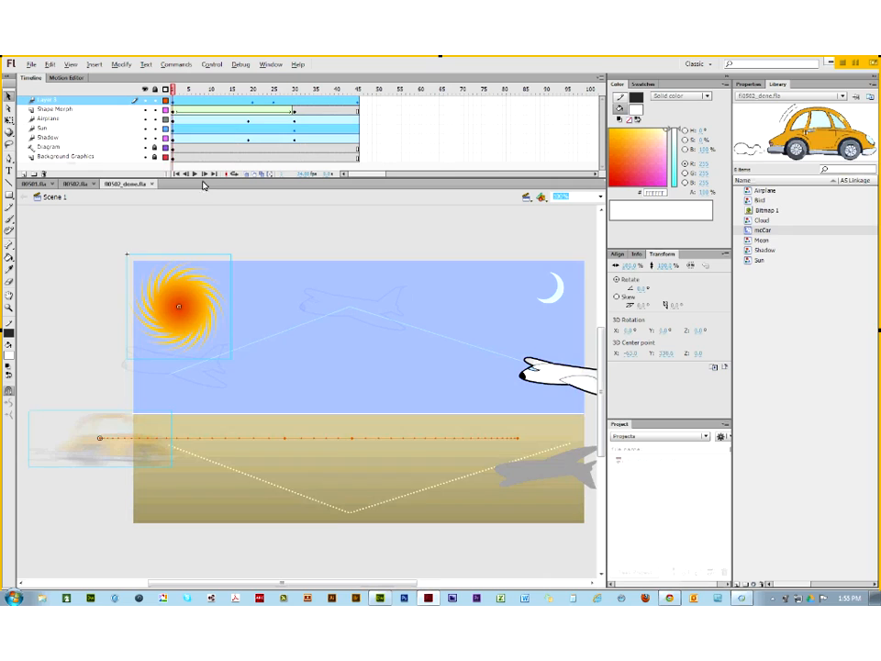
click(35, 66)
click(44, 77)
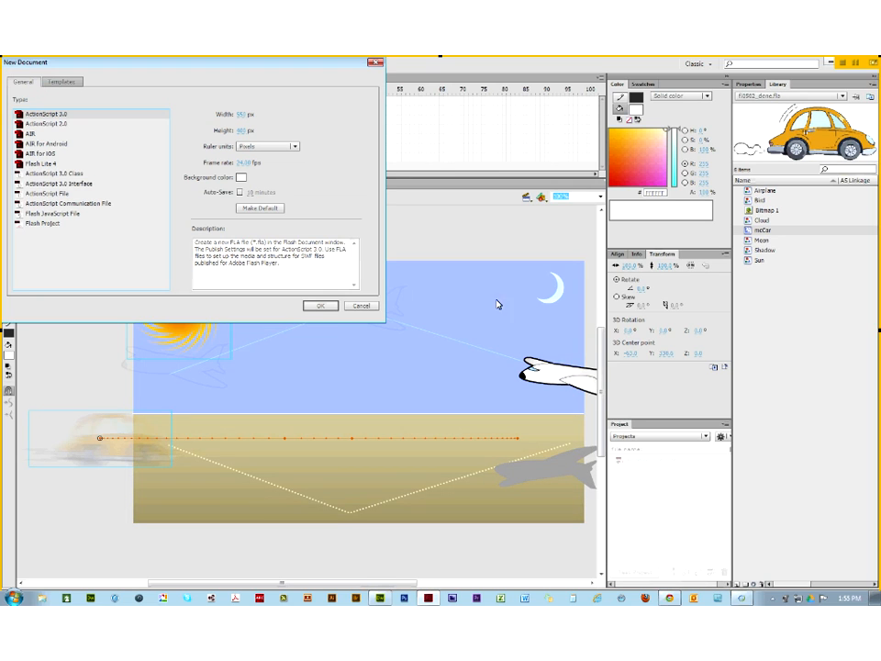
click(318, 307)
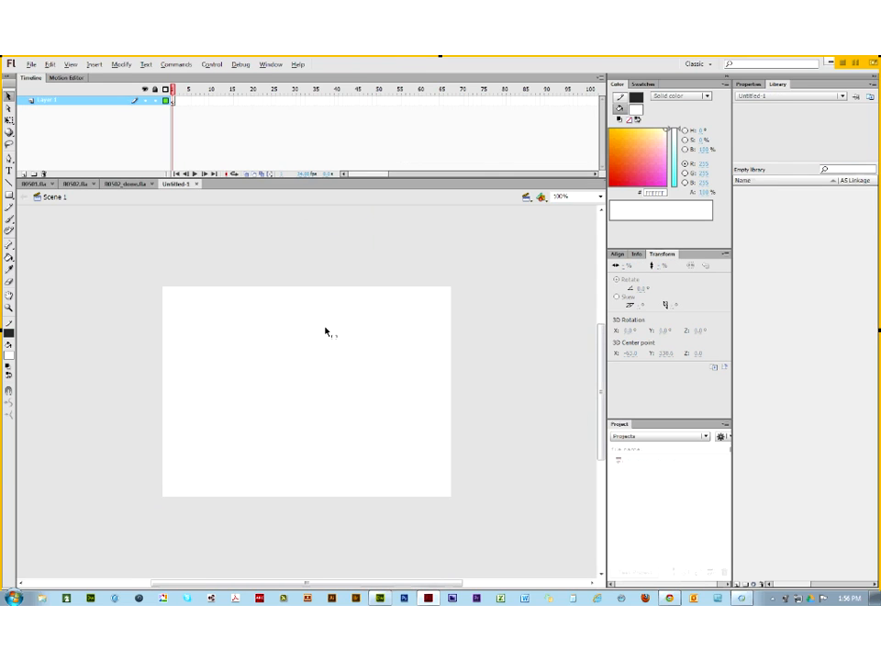
click(8, 195)
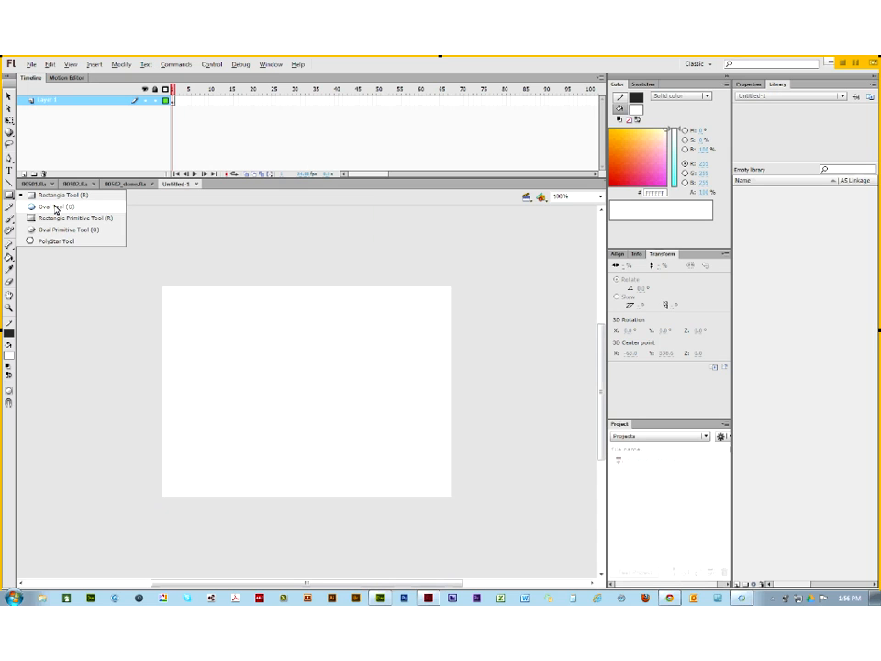
Step: Draw a five-point star with the PolyStar Tool set to star style, left of stage centre
click(55, 207)
click(9, 195)
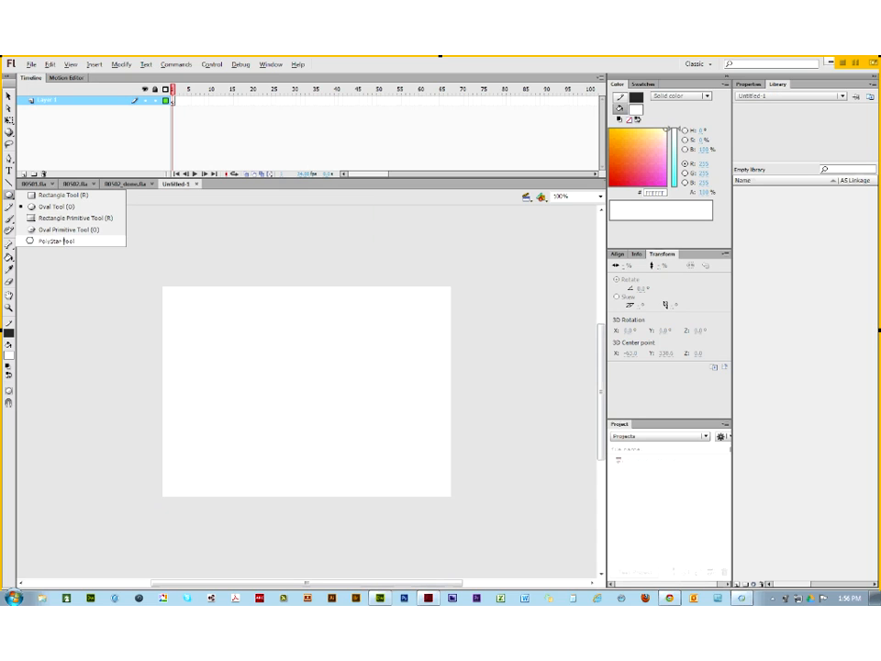
click(64, 241)
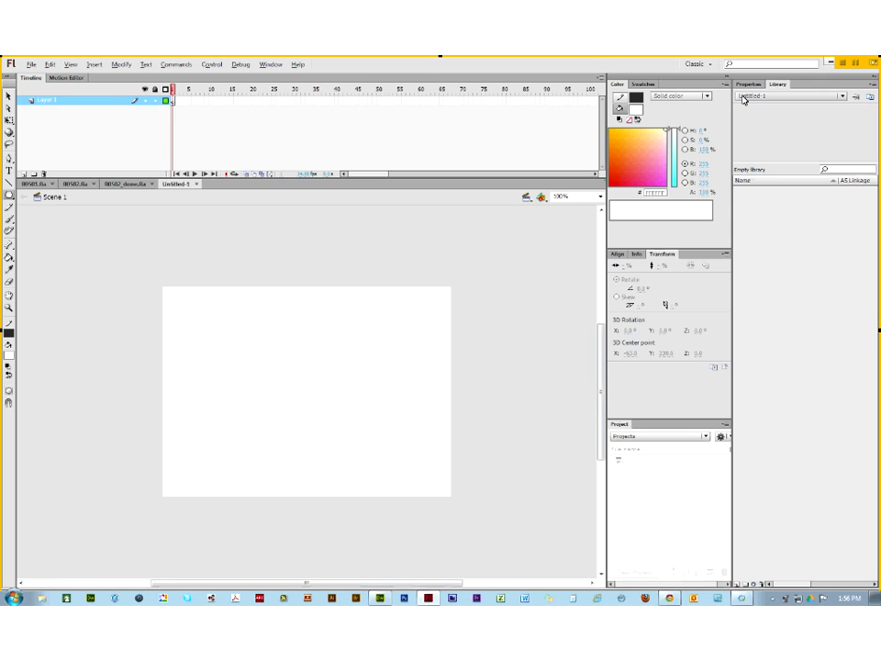
click(750, 83)
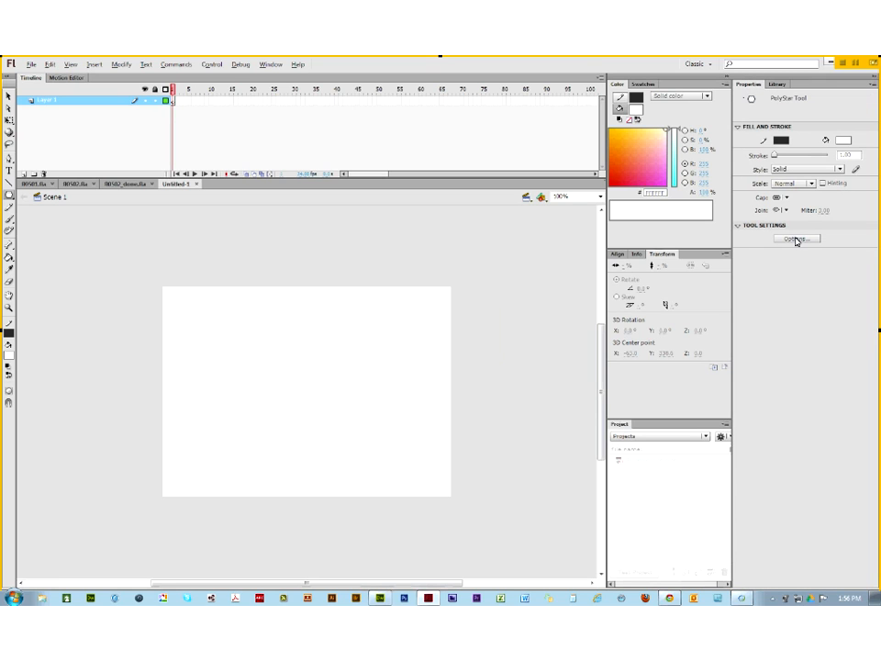
click(796, 240)
click(459, 306)
click(456, 320)
click(434, 353)
drag(251, 358, 313, 387)
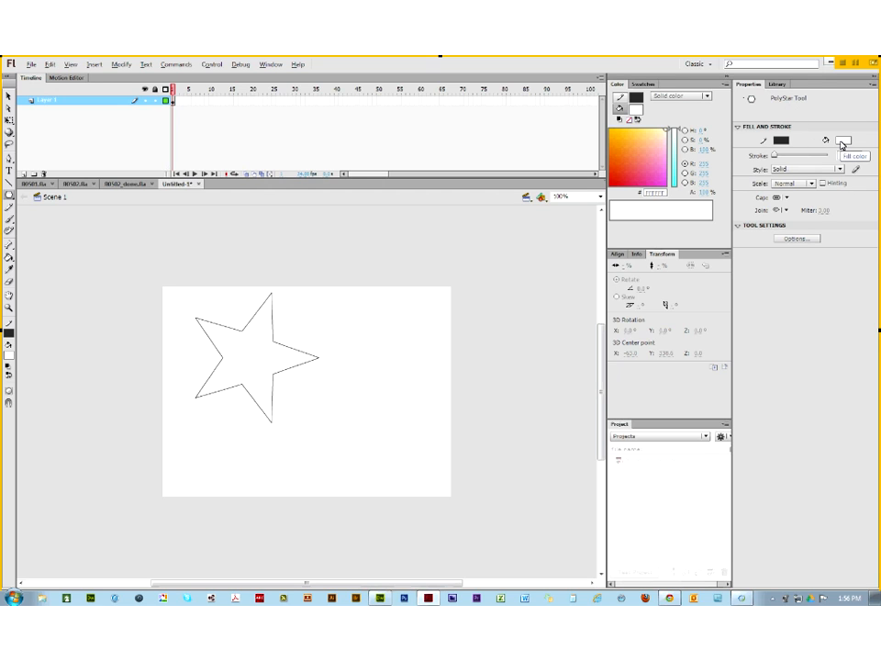
Step: Set the fill colour to red and paint the star with the Paint Bucket
click(843, 140)
click(796, 213)
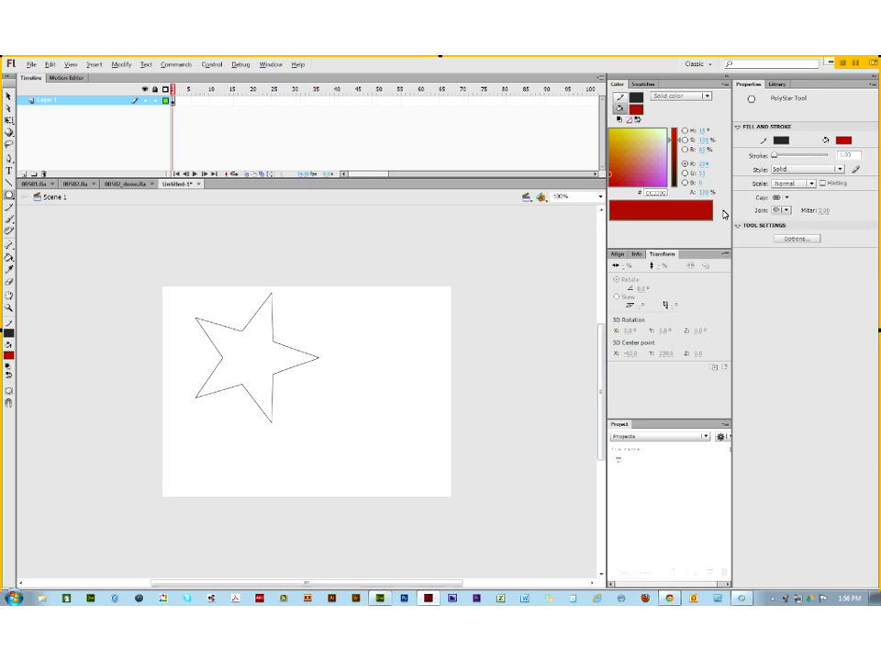
key(k)
click(261, 345)
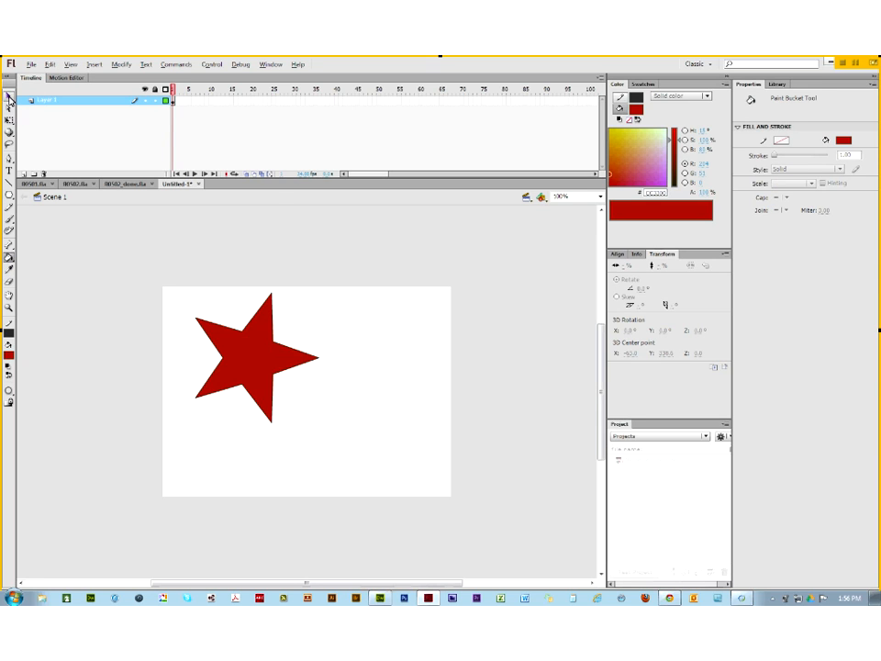
Step: Delete the star's black outline and move the red star to the stage centre
key(v)
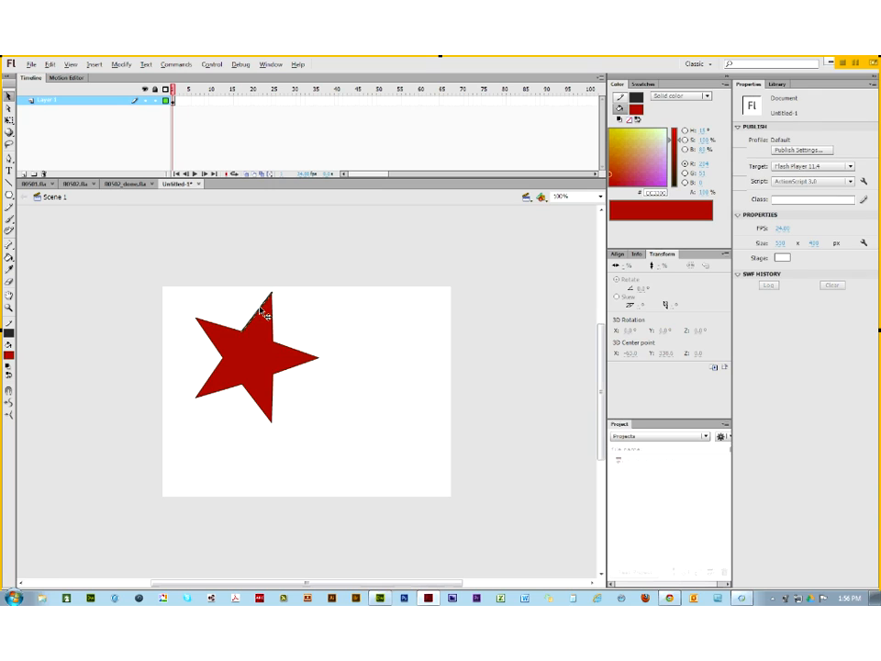
double_click(264, 313)
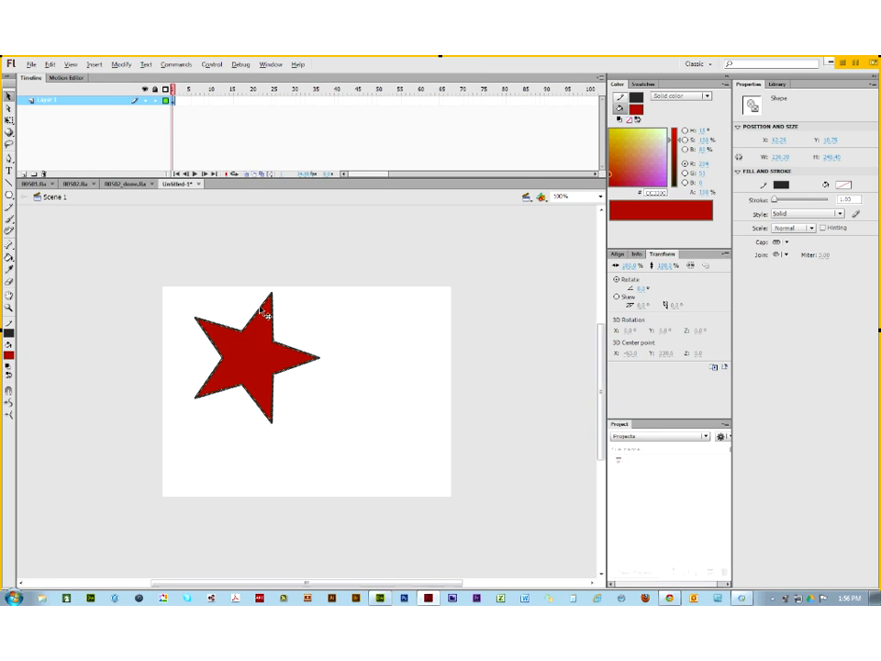
key(Delete)
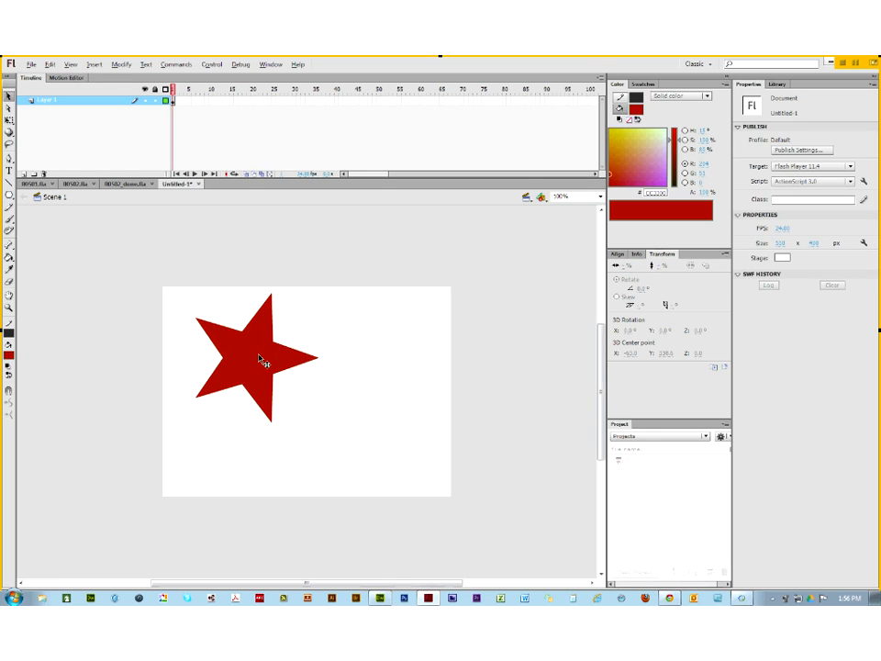
drag(260, 360, 324, 391)
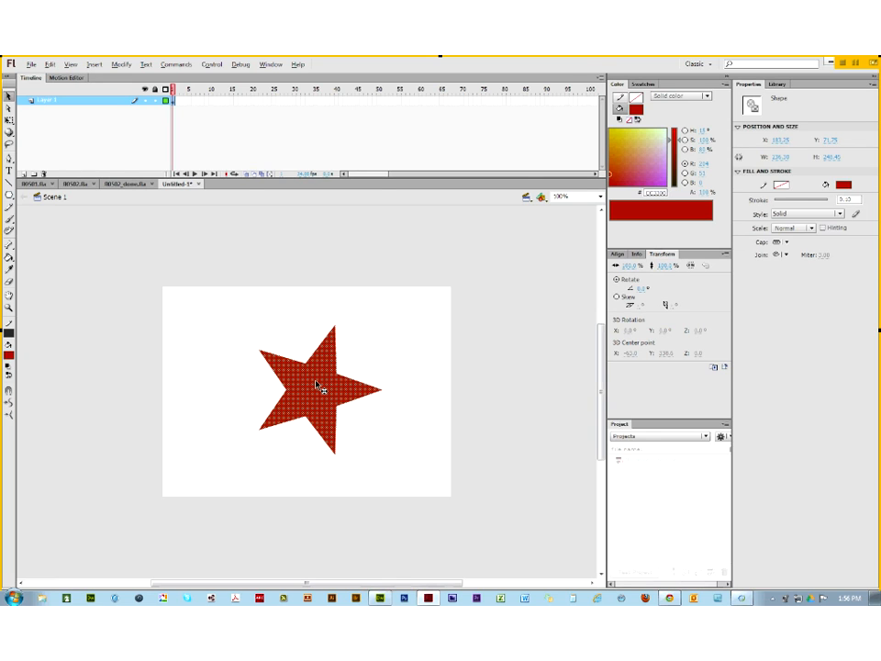
click(490, 368)
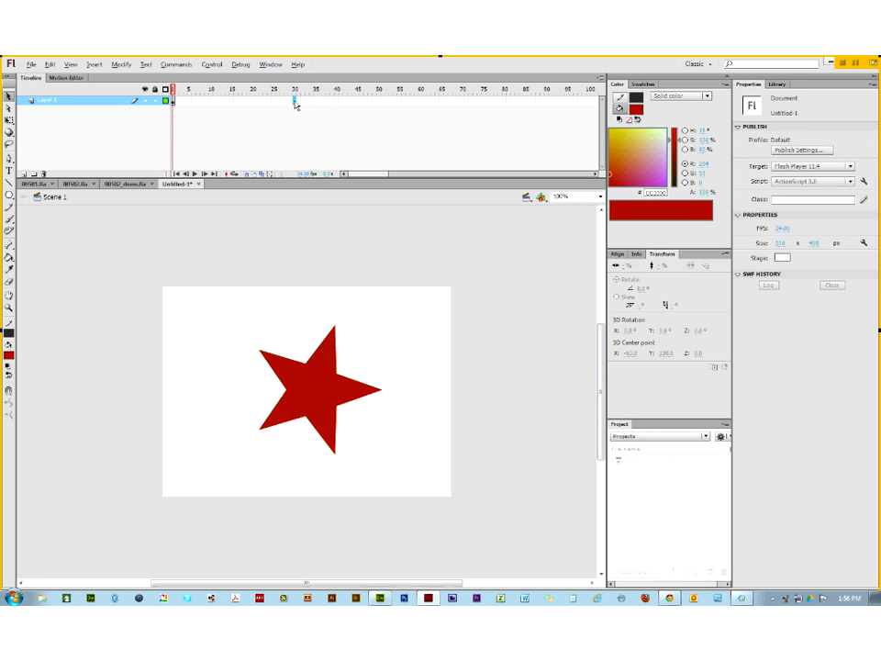
Step: Insert a blank keyframe at frame 30
right_click(295, 101)
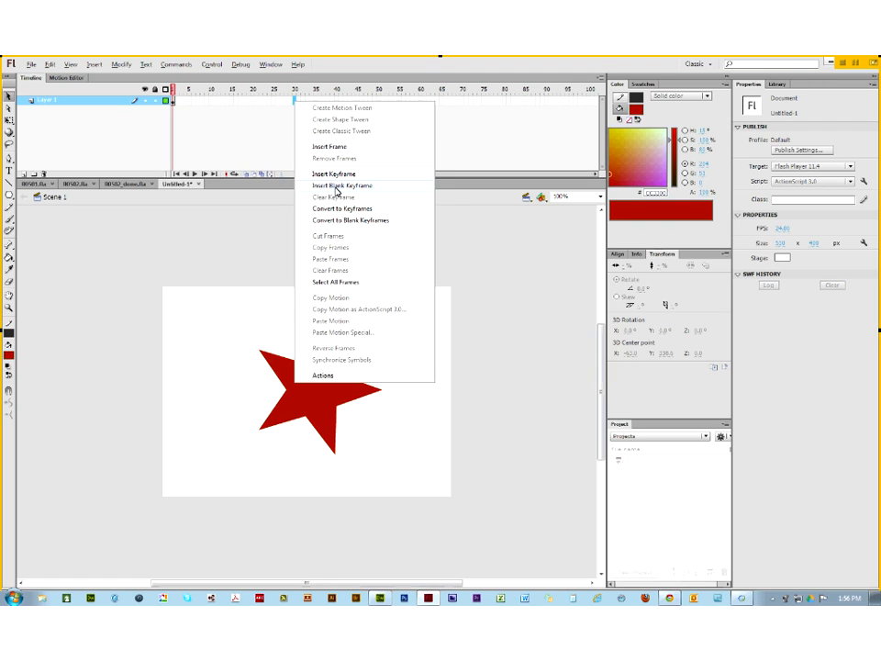
click(336, 191)
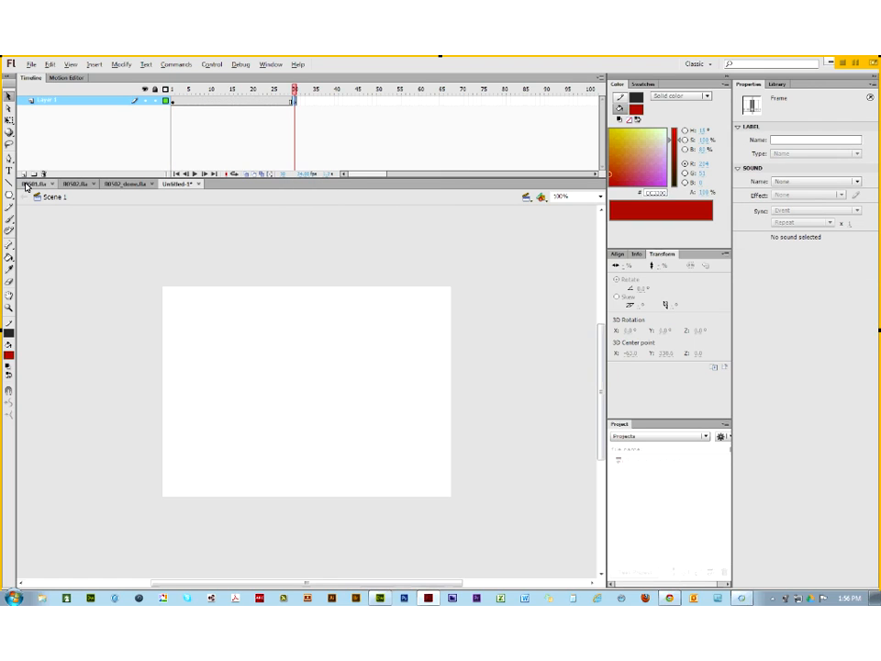
click(9, 195)
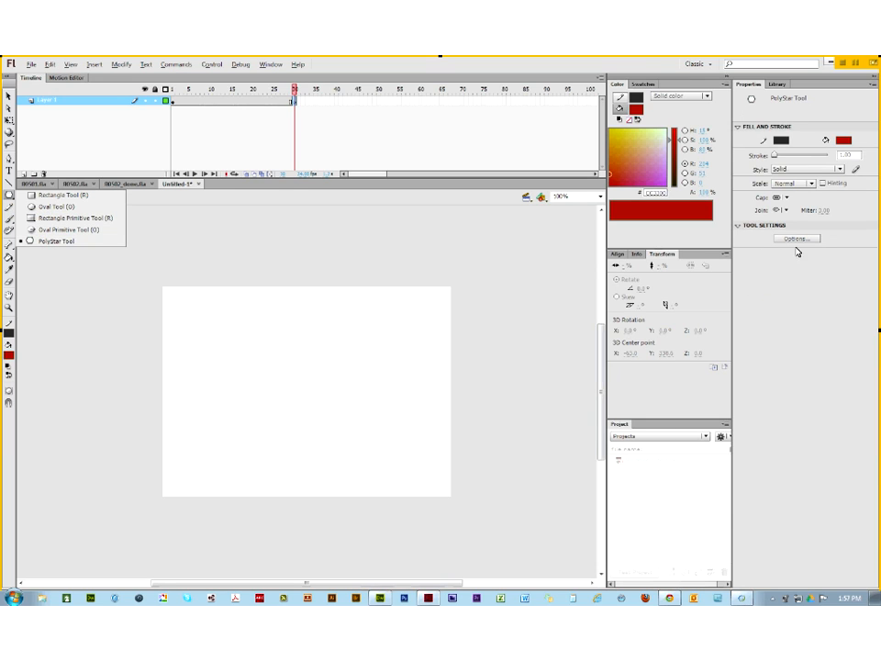
Step: Draw a green pentagon with no outline near the stage centre on frame 30
click(799, 239)
click(477, 305)
click(451, 314)
click(435, 352)
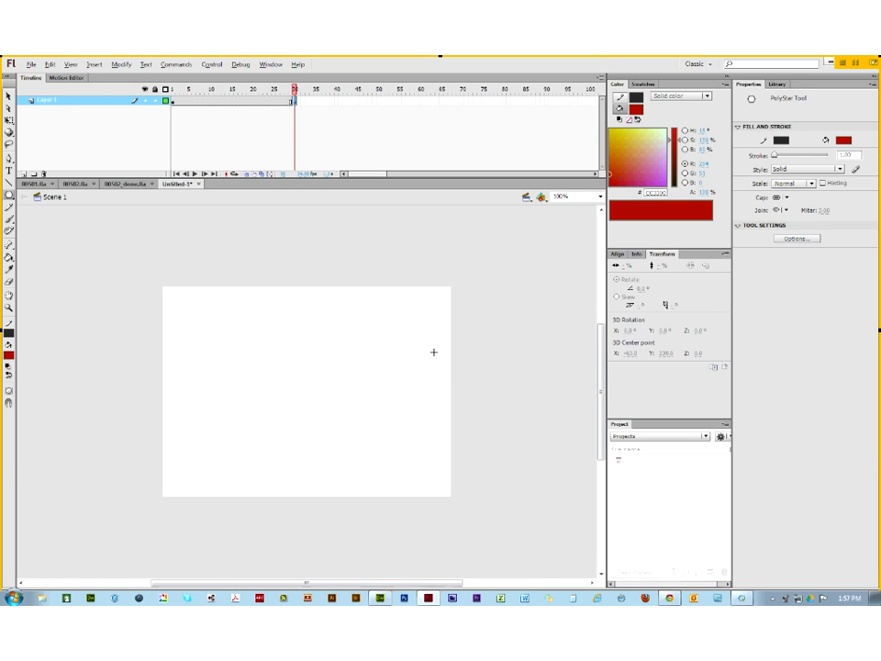
click(844, 139)
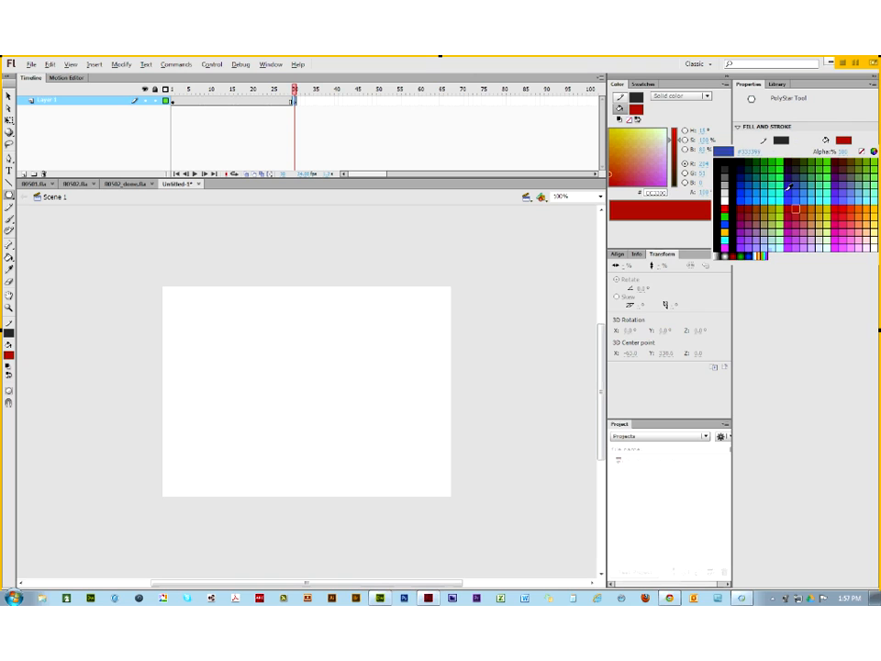
click(725, 217)
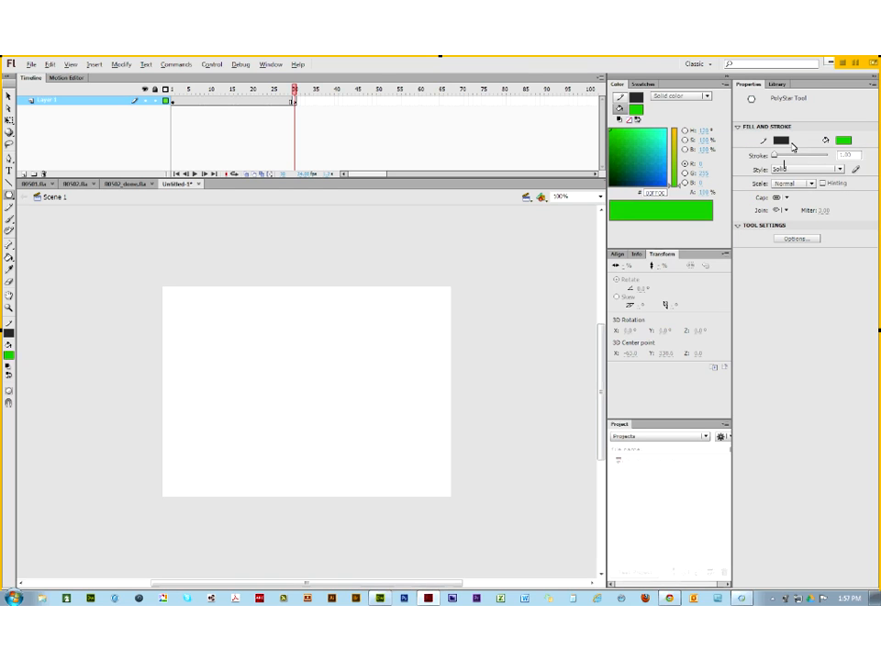
click(781, 140)
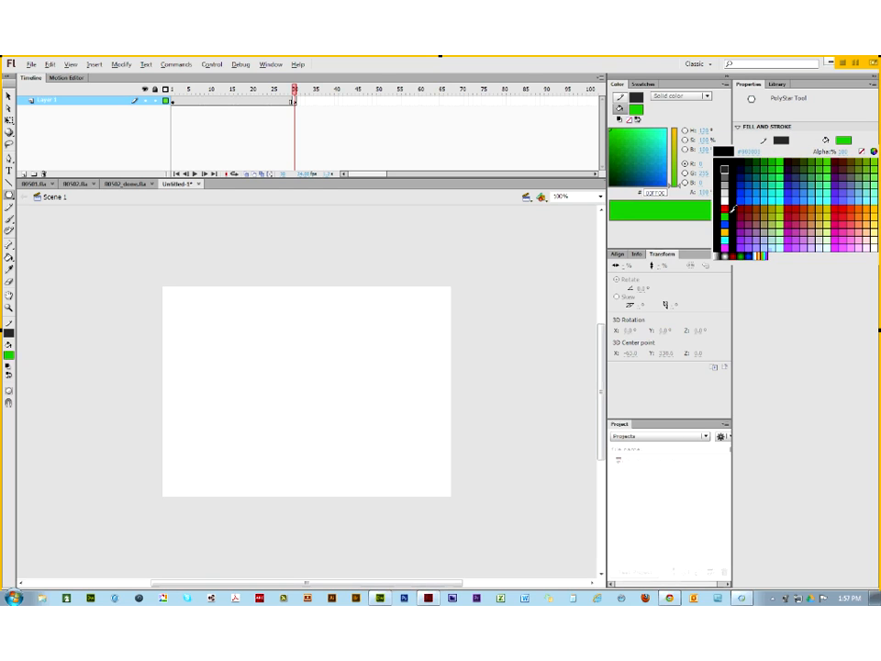
click(862, 151)
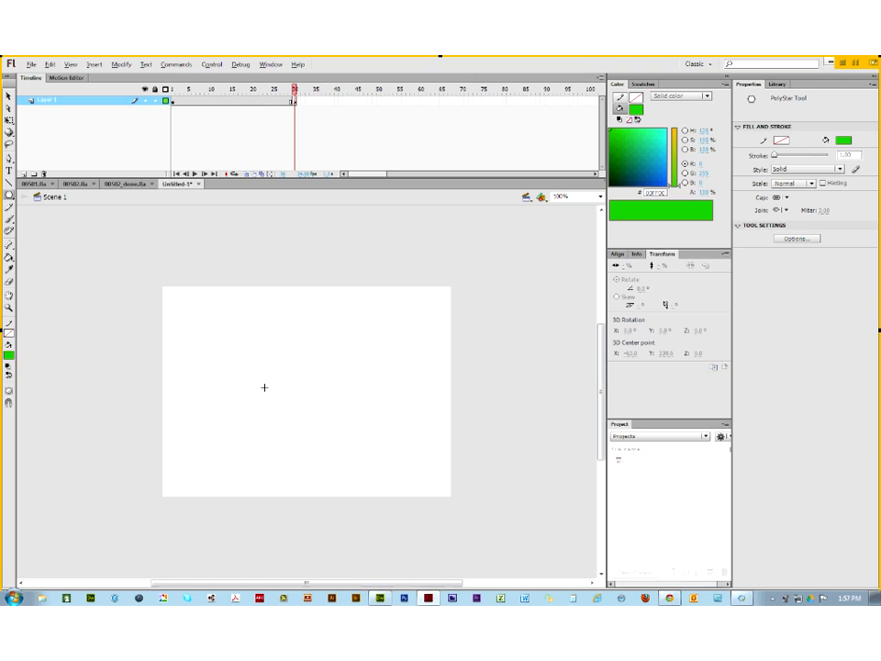
drag(303, 405, 237, 372)
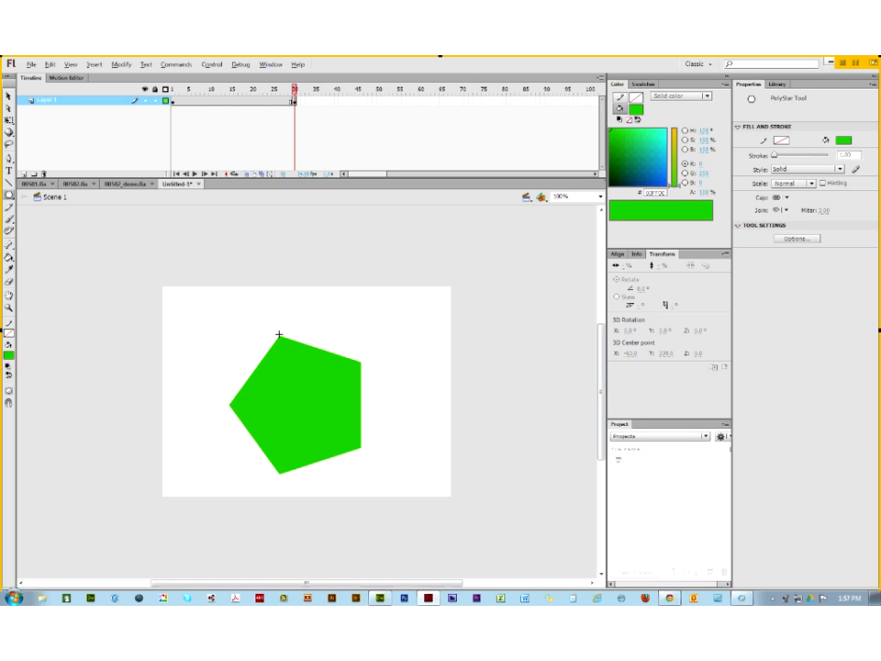
Step: Select the green pentagon, then return to frame 1 showing the red star
click(8, 96)
click(312, 379)
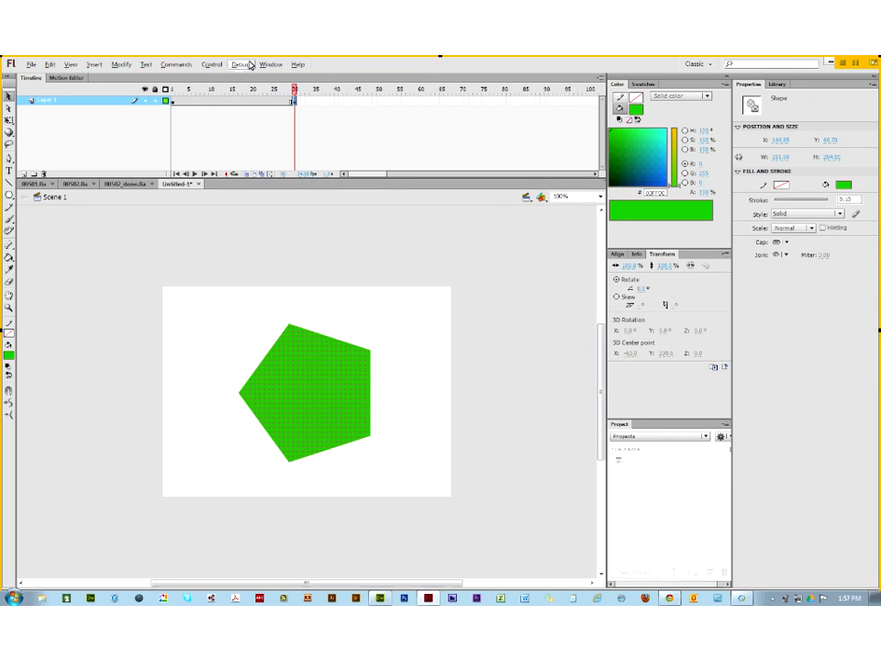
click(172, 90)
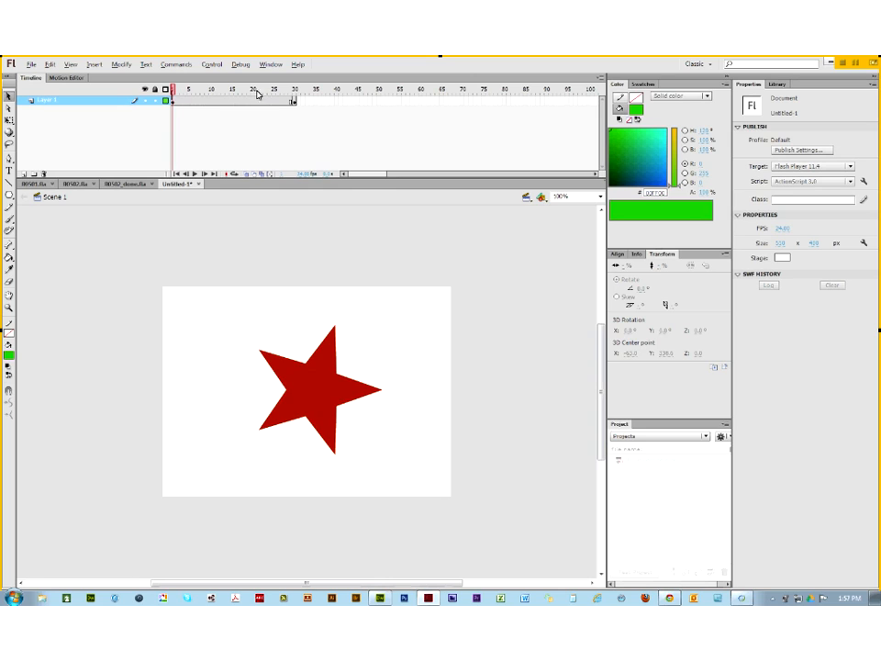
Step: Compare frames 30 and 1, then browse the Insert menu for tween options
click(294, 90)
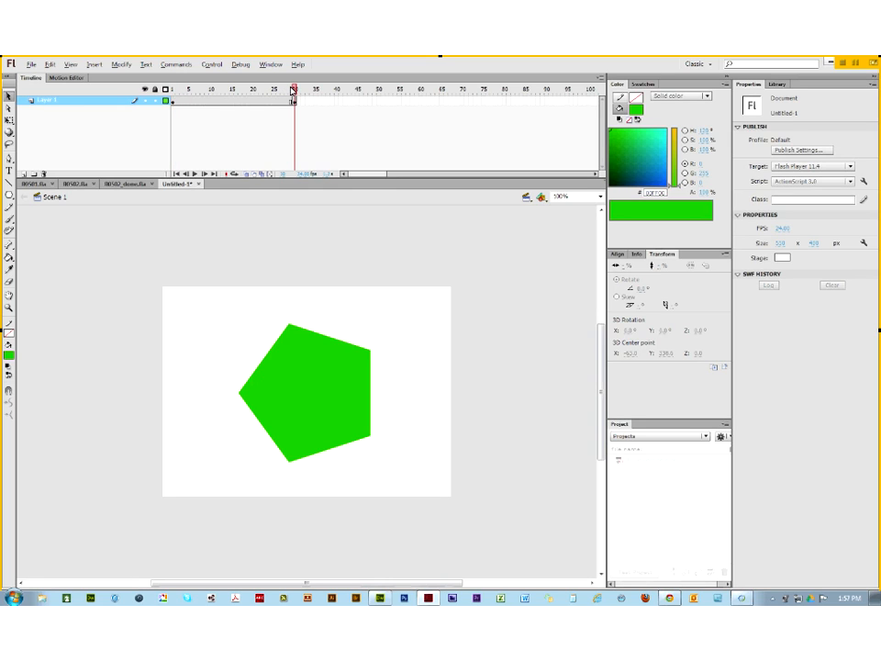
click(170, 90)
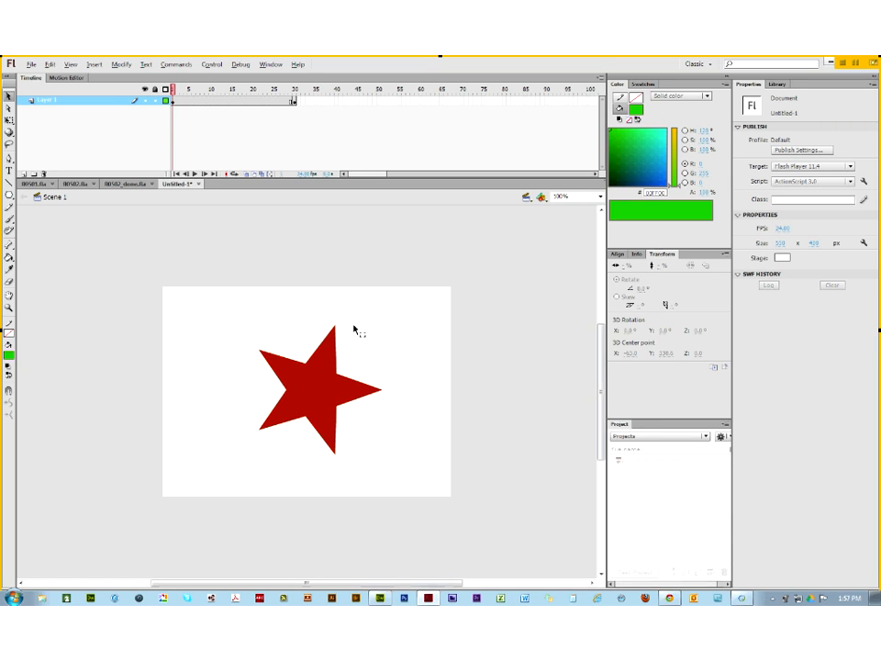
click(93, 66)
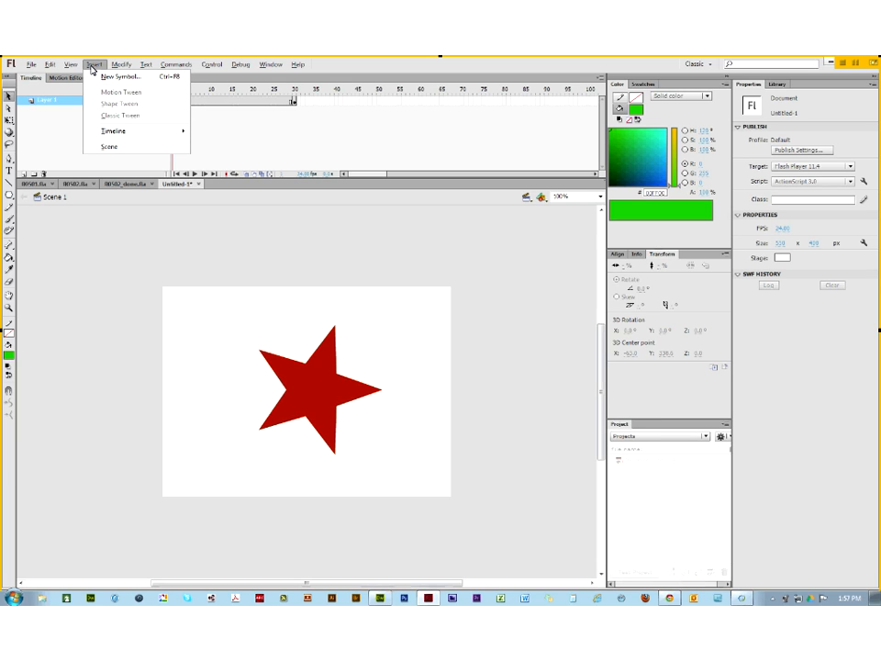
mouse_move(107, 133)
mouse_move(124, 66)
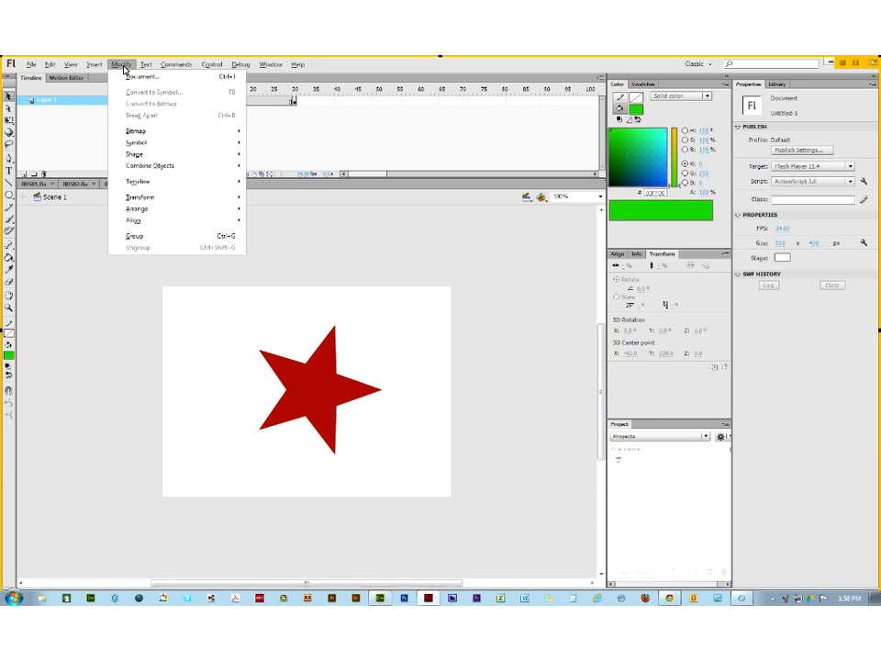
mouse_move(148, 158)
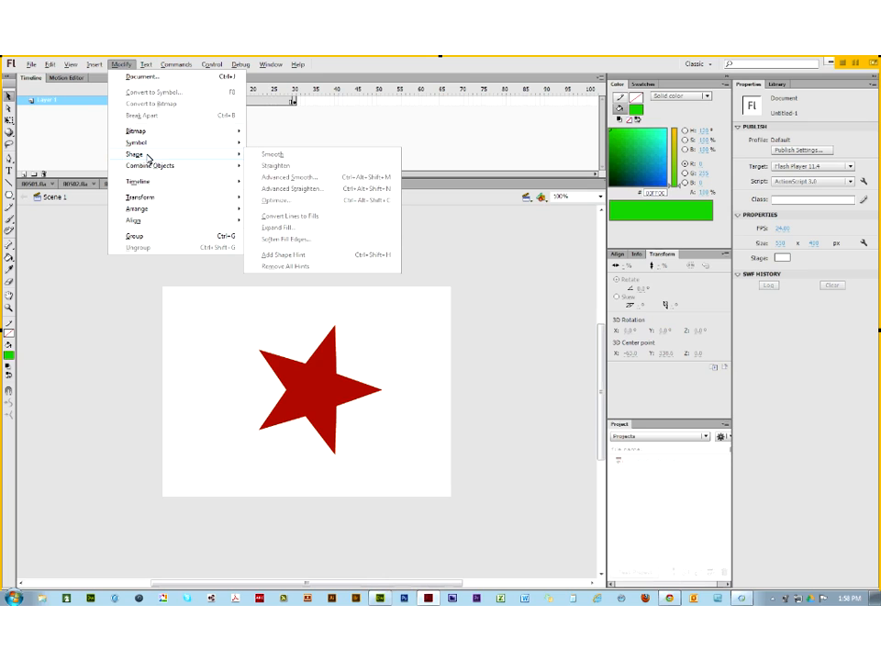
click(101, 107)
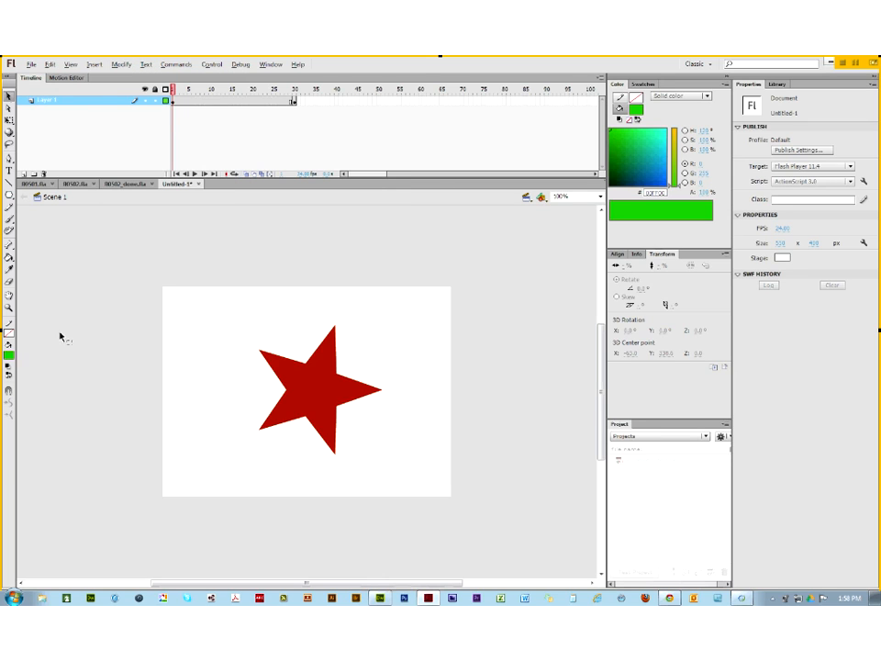
Step: Convert the red star's lines to fills with Modify > Shape > Convert Lines to Fills
click(315, 386)
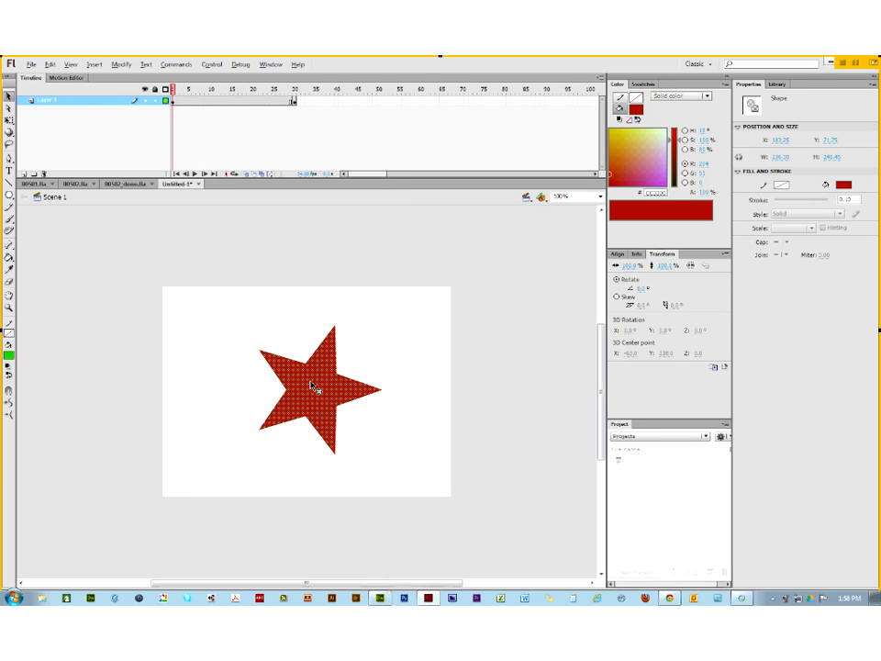
click(96, 64)
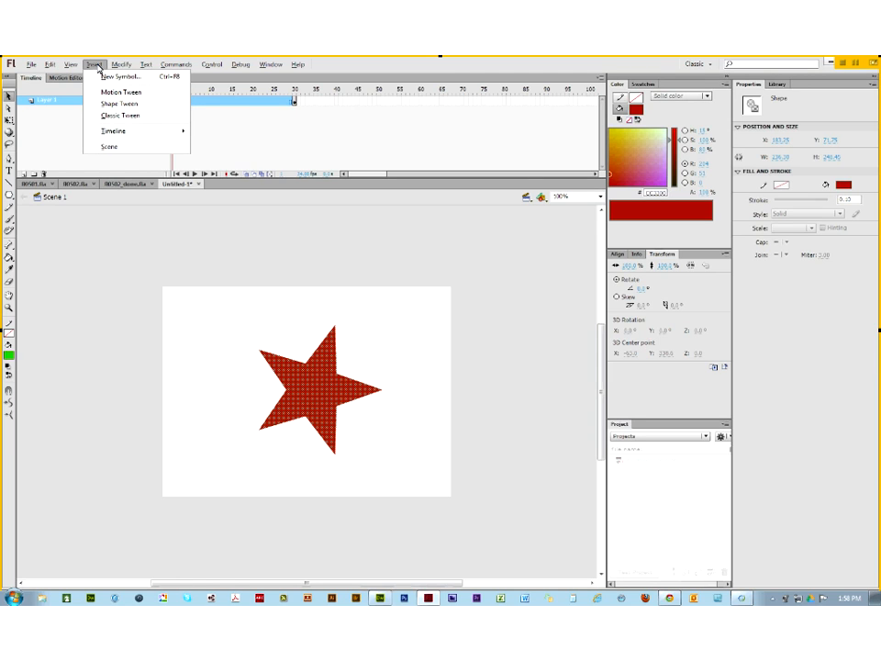
mouse_move(117, 65)
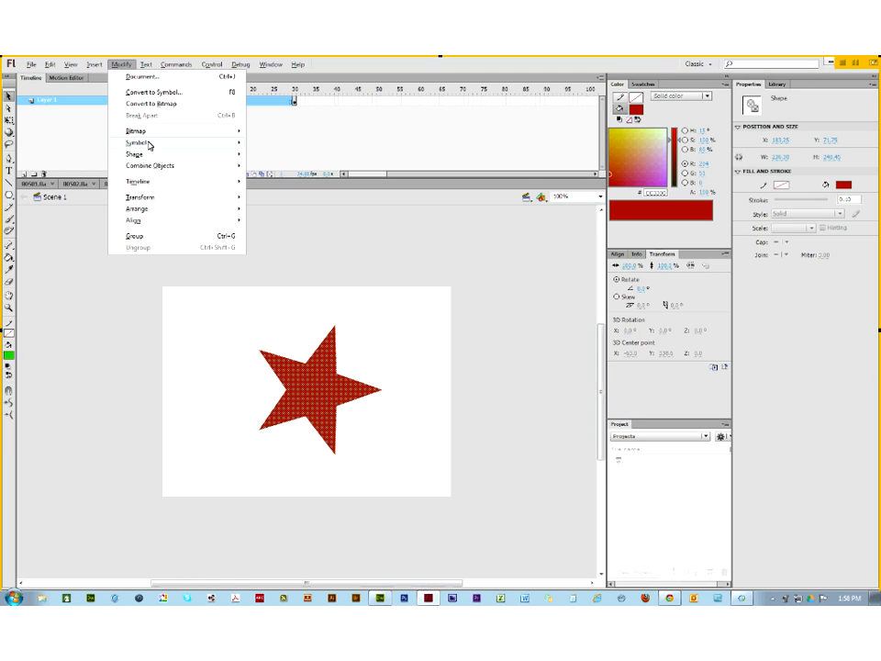
mouse_move(157, 154)
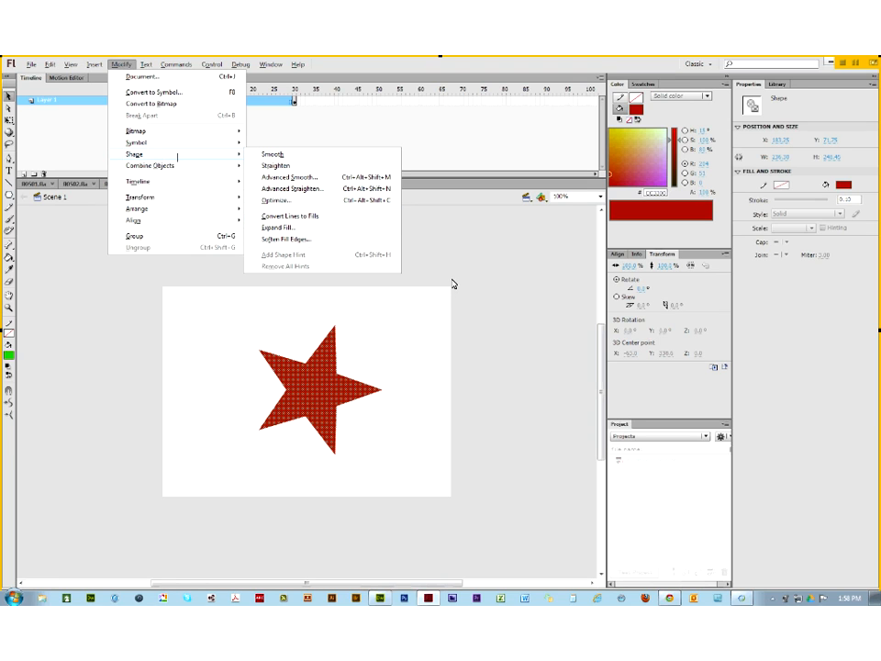
click(499, 294)
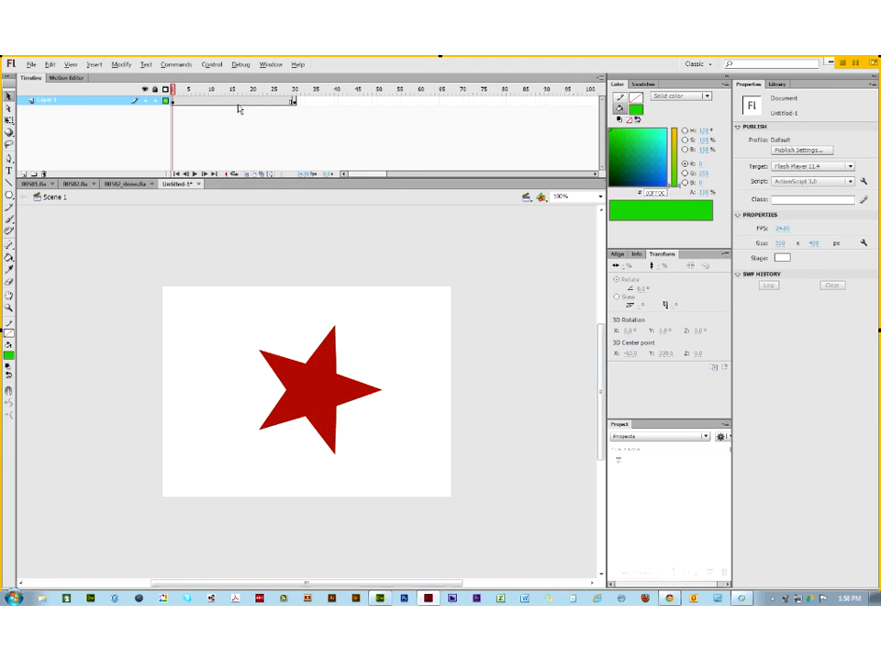
Step: Create a shape tween from frame 15's context menu and preview it around frame 6
click(173, 102)
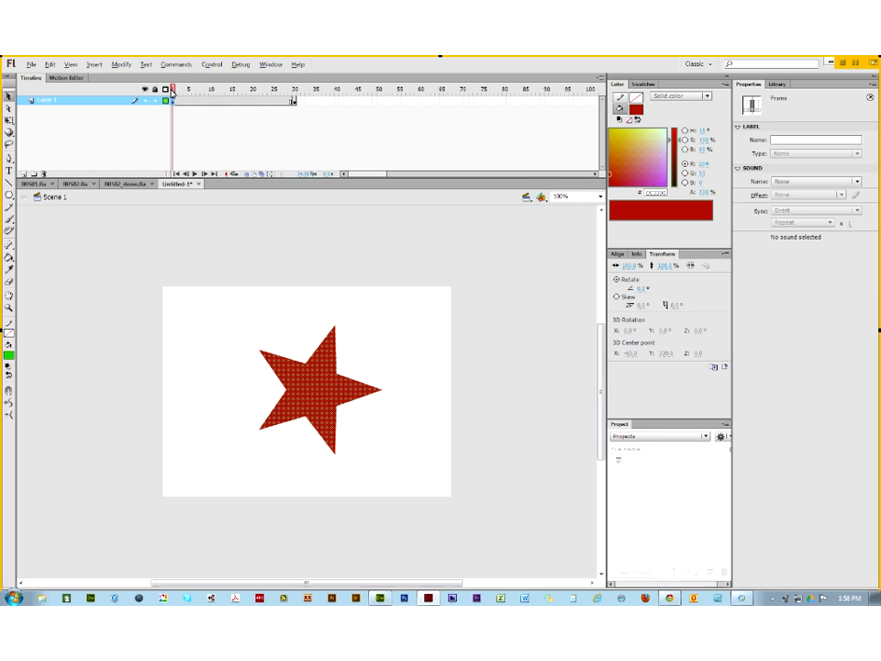
mouse_move(174, 91)
mouse_down()
mouse_move(317, 112)
mouse_move(246, 89)
mouse_move(171, 89)
mouse_up()
right_click(230, 104)
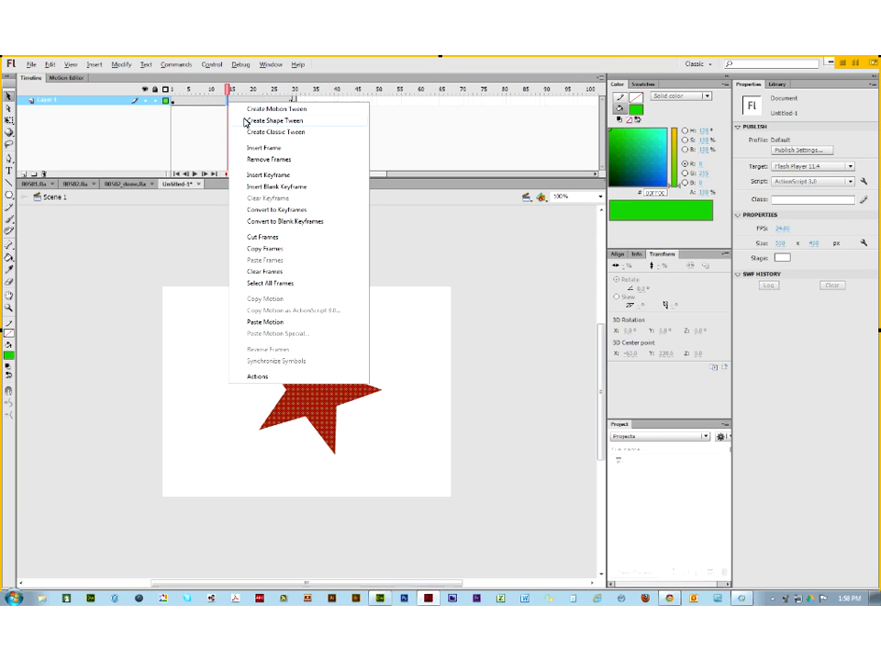
click(266, 120)
drag(229, 89, 156, 114)
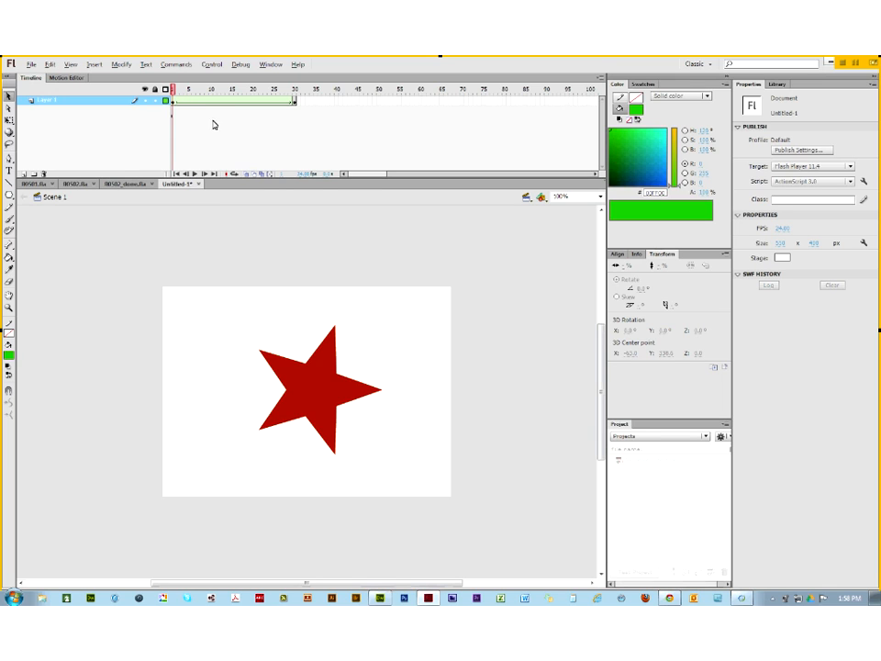
click(312, 397)
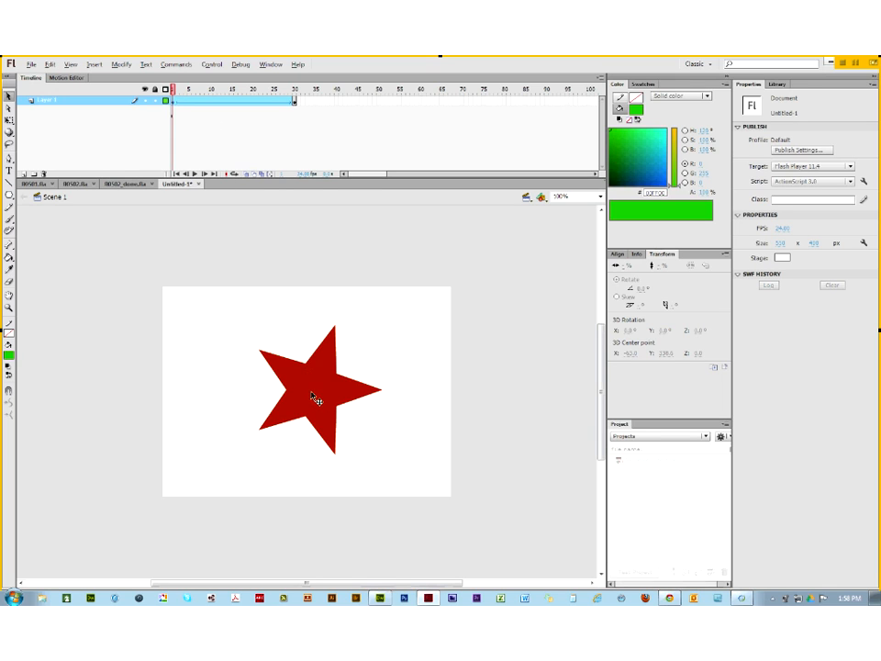
Step: Add a shape hint to the red star with Modify > Shape > Add Shape Hint
click(312, 395)
click(122, 65)
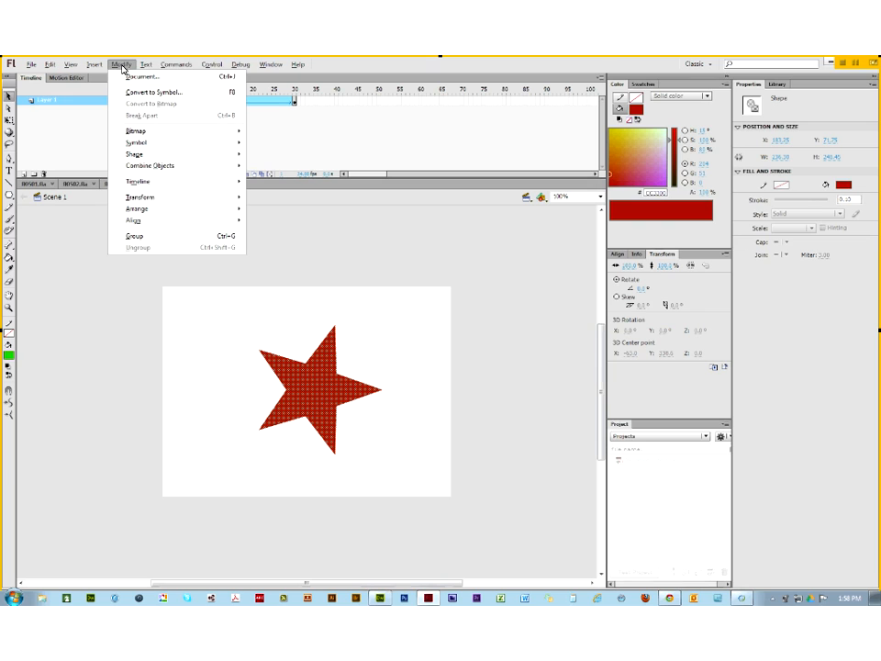
mouse_move(142, 153)
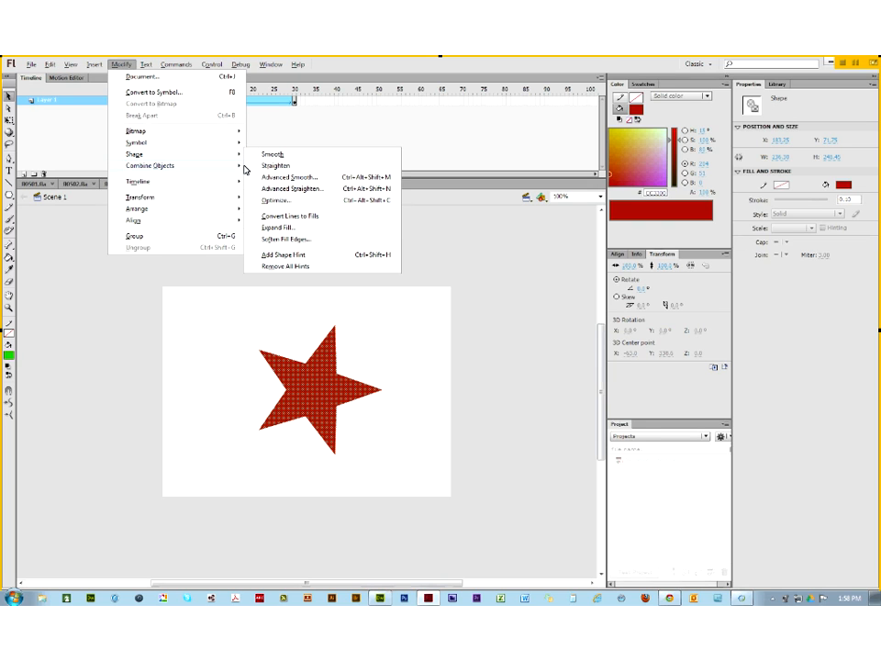
click(338, 258)
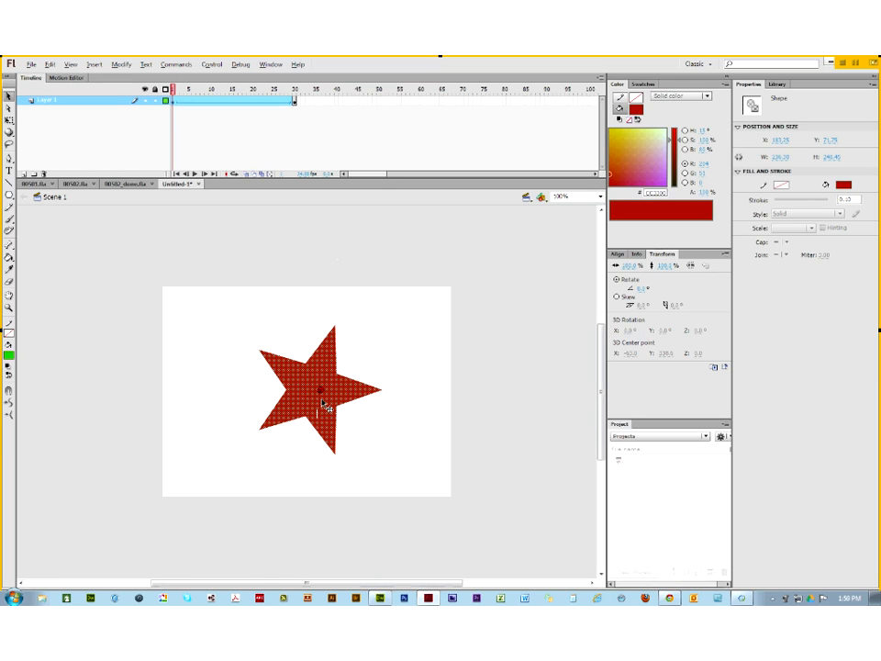
Step: Pin five shape hints to the star's top, right, bottom, lower-left and upper-left tips
drag(337, 318, 335, 325)
drag(321, 394, 384, 390)
drag(322, 395, 335, 455)
drag(323, 397, 260, 430)
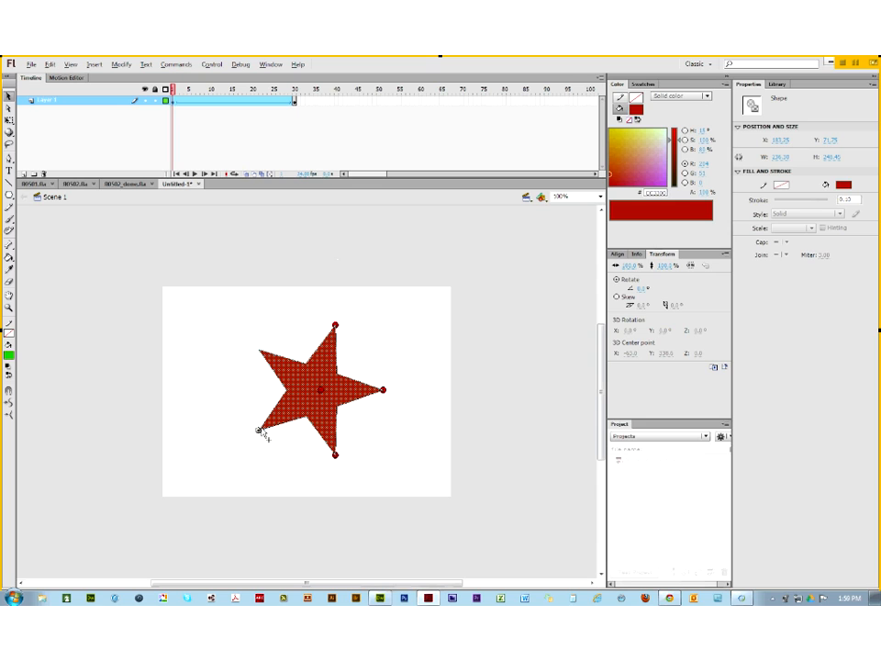
drag(325, 397, 260, 350)
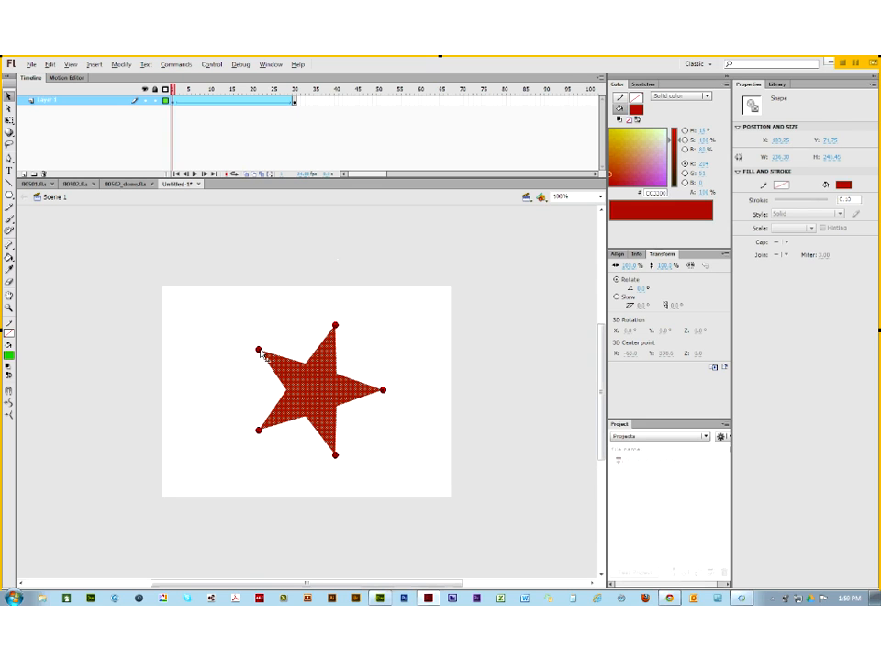
click(295, 103)
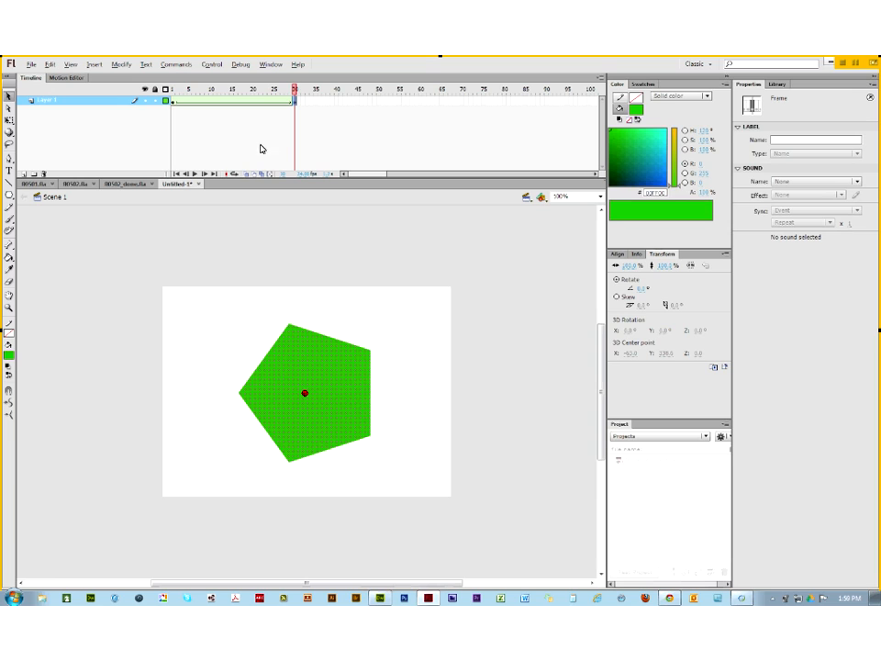
Step: Go to frame 30 and select the green pentagon to reveal its shape hints
click(173, 90)
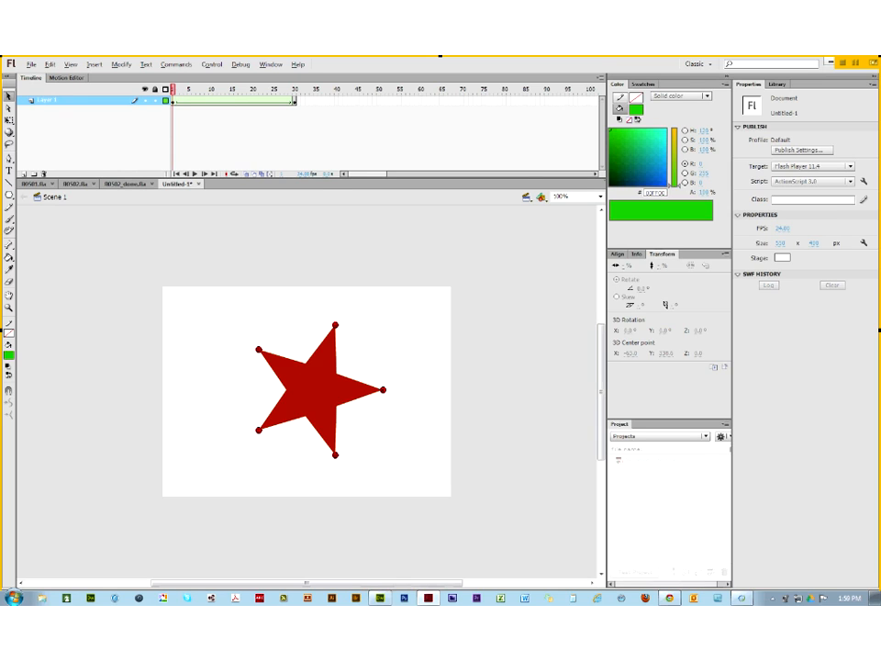
click(295, 103)
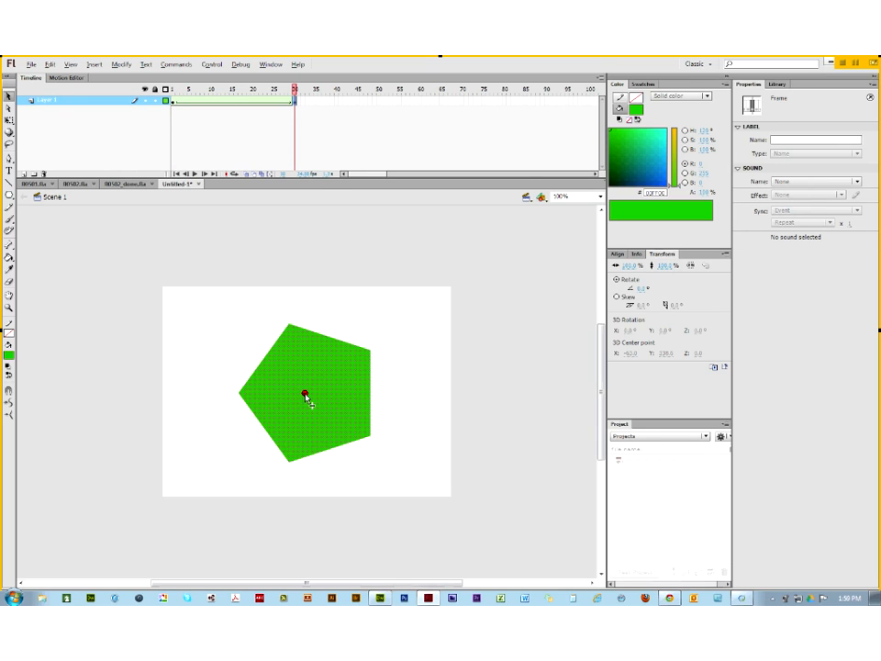
click(309, 401)
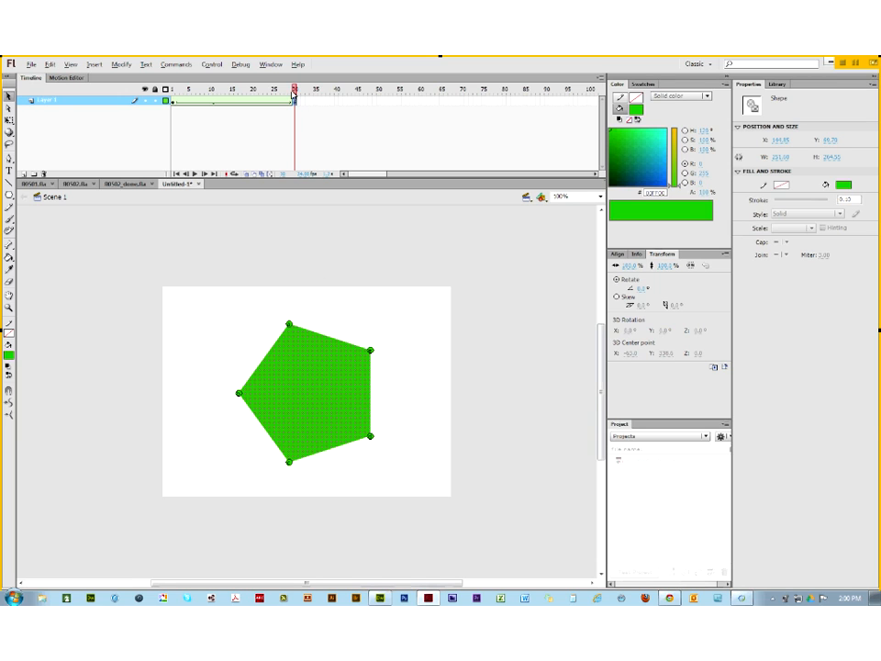
drag(296, 92, 309, 122)
click(309, 121)
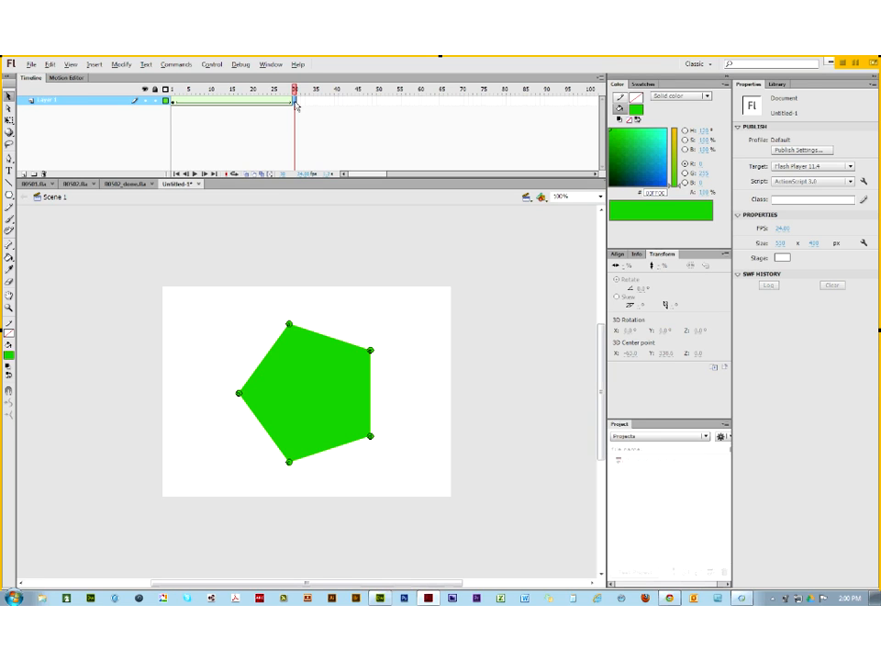
click(296, 106)
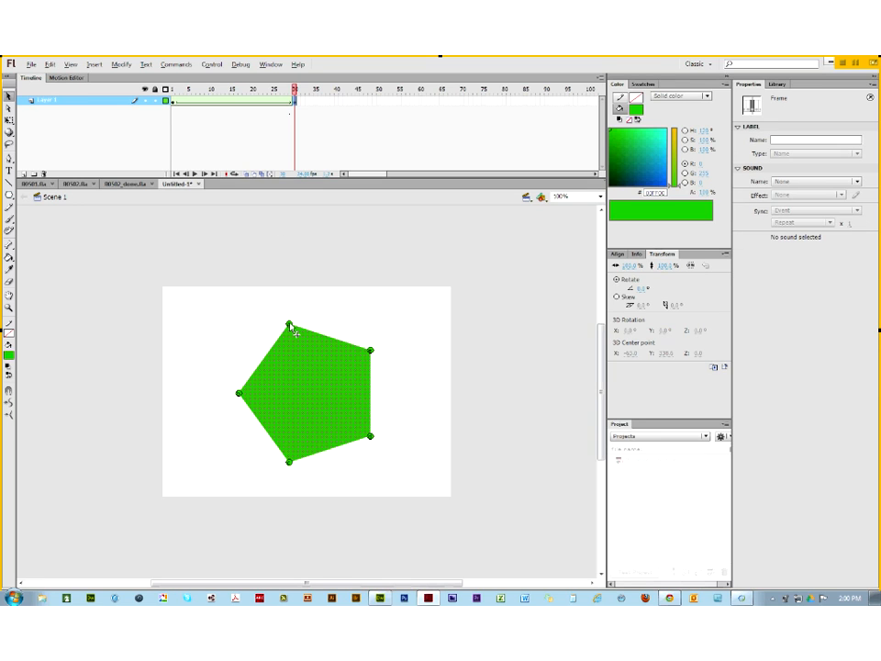
click(371, 364)
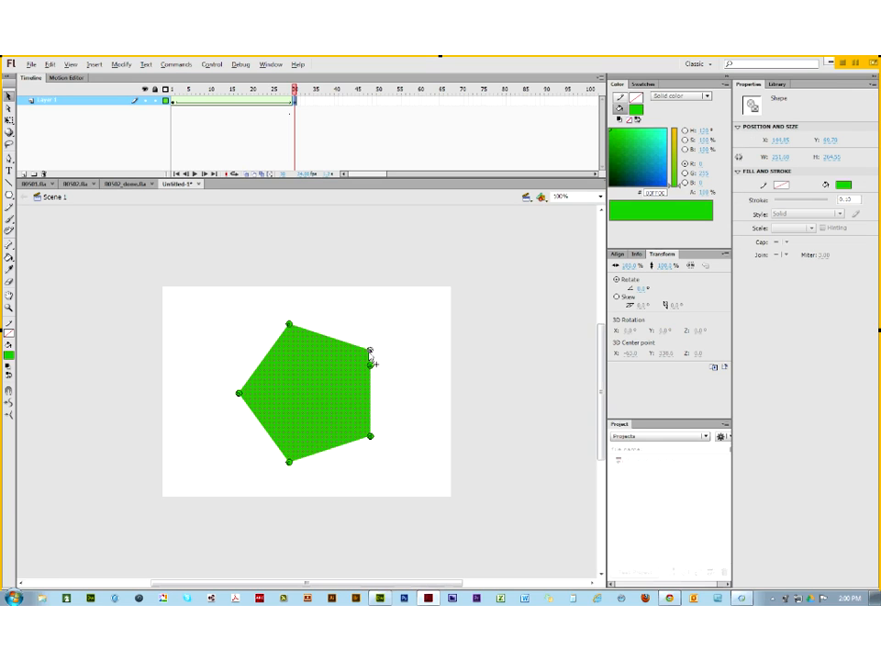
Step: Drag the hints onto the pentagon's bottom-right, top-right, left, top and bottom corners
drag(370, 437, 397, 433)
drag(371, 352, 370, 436)
drag(363, 353, 370, 351)
drag(289, 325, 240, 394)
drag(290, 460, 290, 326)
drag(398, 432, 290, 461)
Step: Scrub the tween from frame 1 to preview the hinted morph, then switch to the browser
click(172, 90)
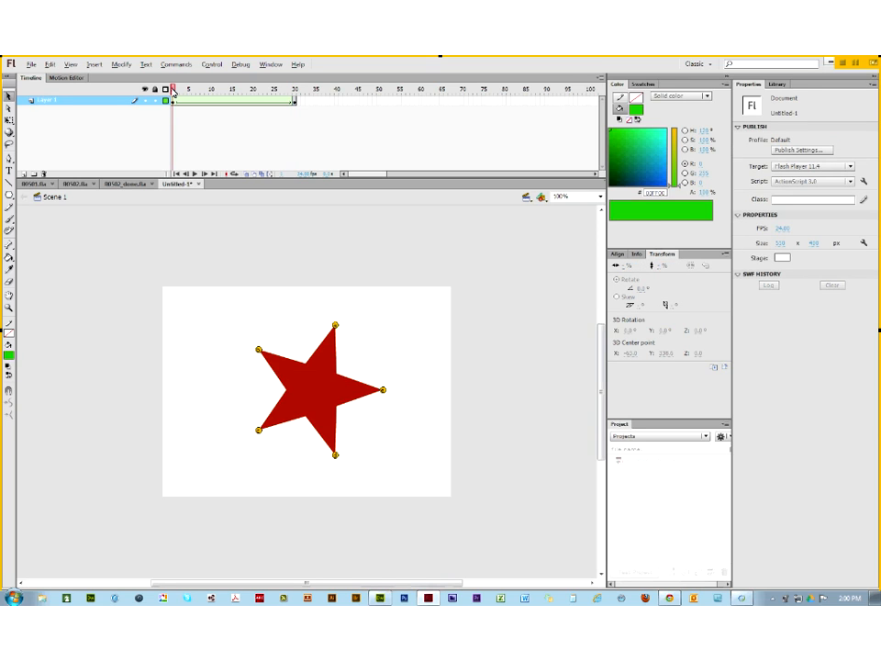
drag(171, 90, 153, 98)
click(673, 601)
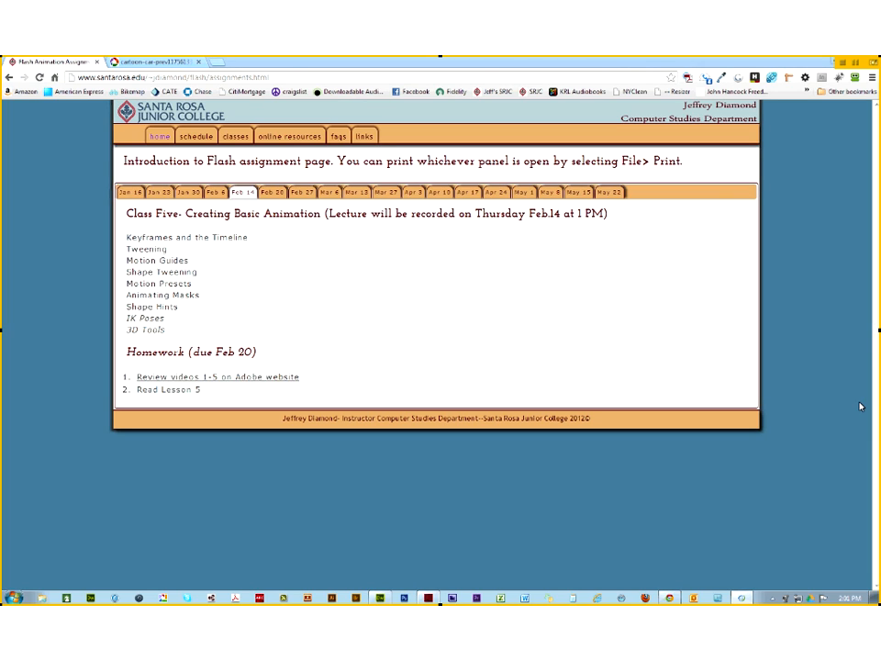
click(251, 379)
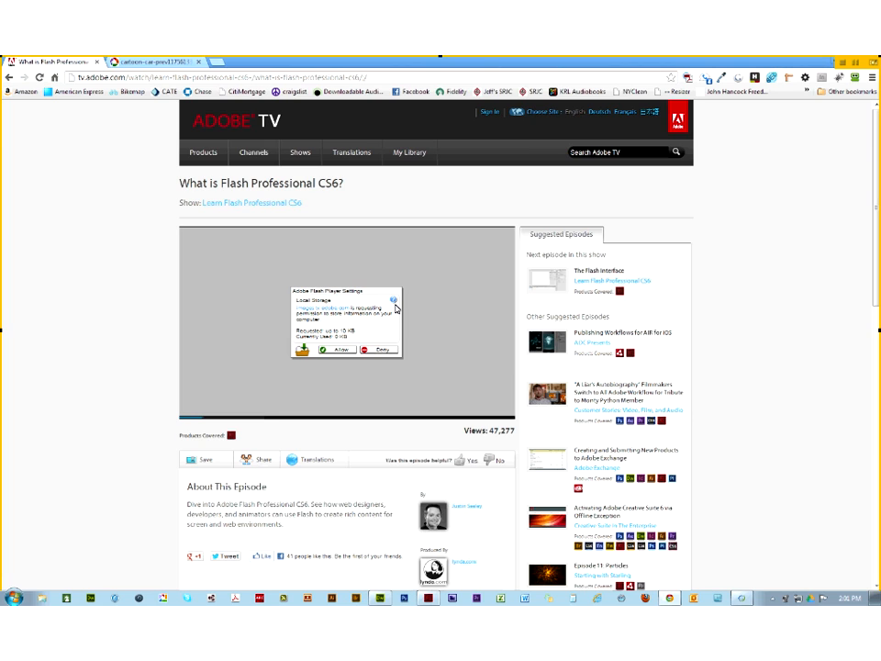
scroll(220, 354, down, 5)
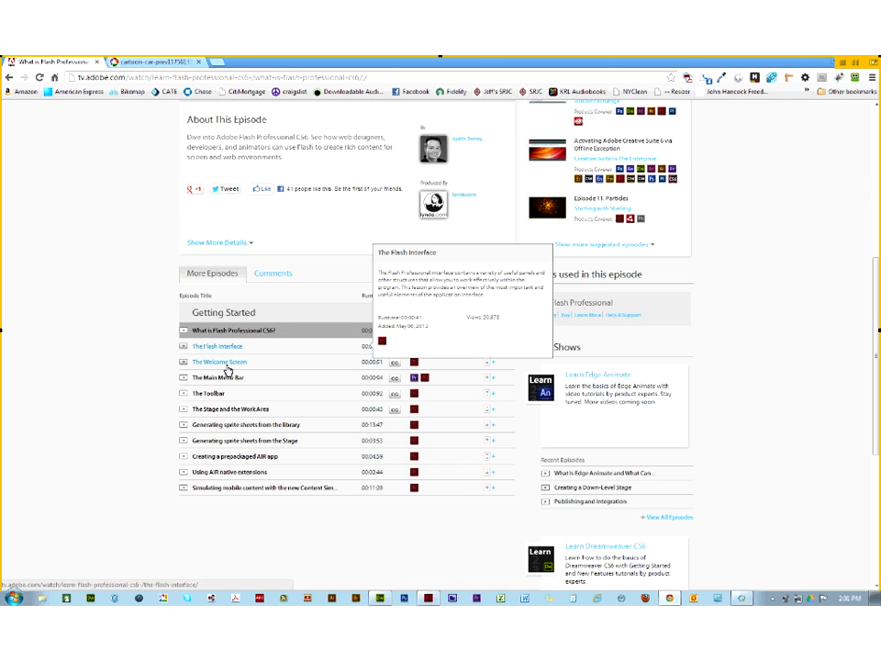
mouse_move(228, 370)
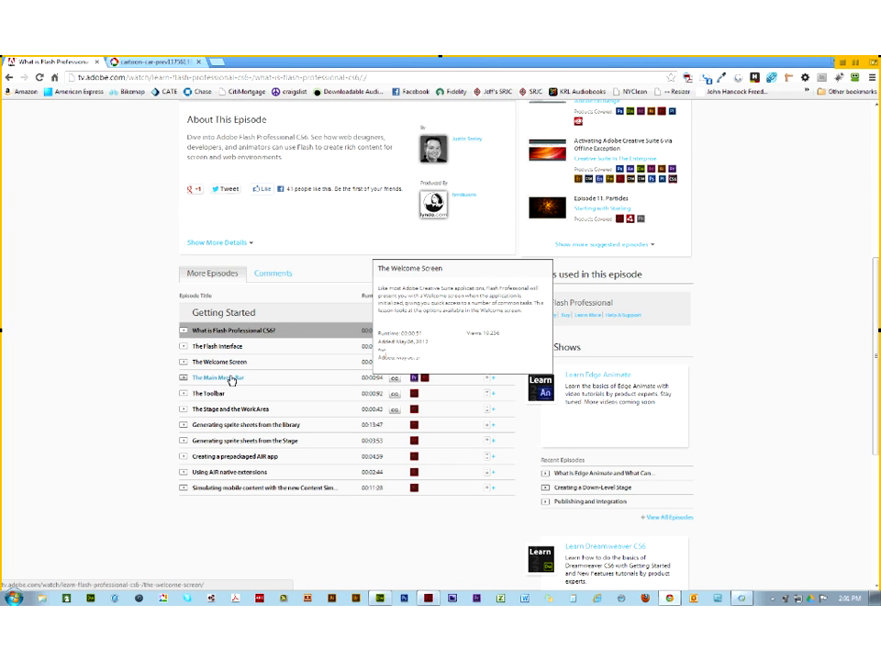
mouse_move(220, 399)
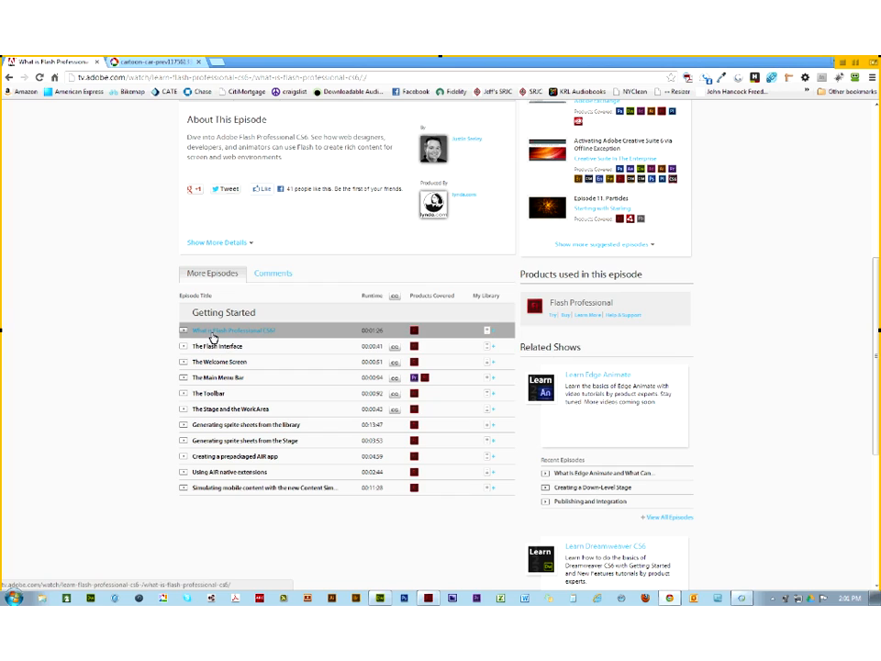
mouse_move(213, 337)
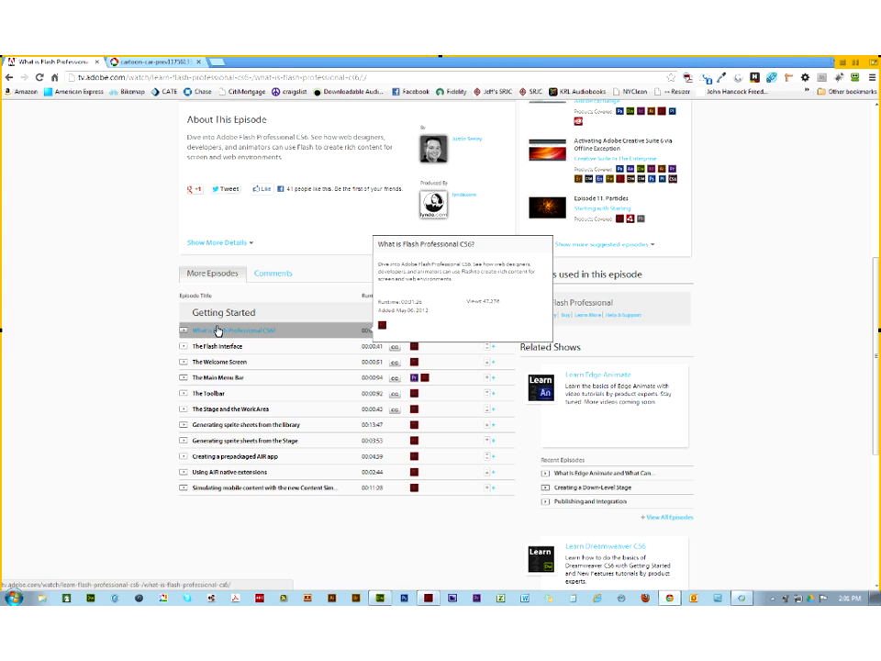
click(11, 78)
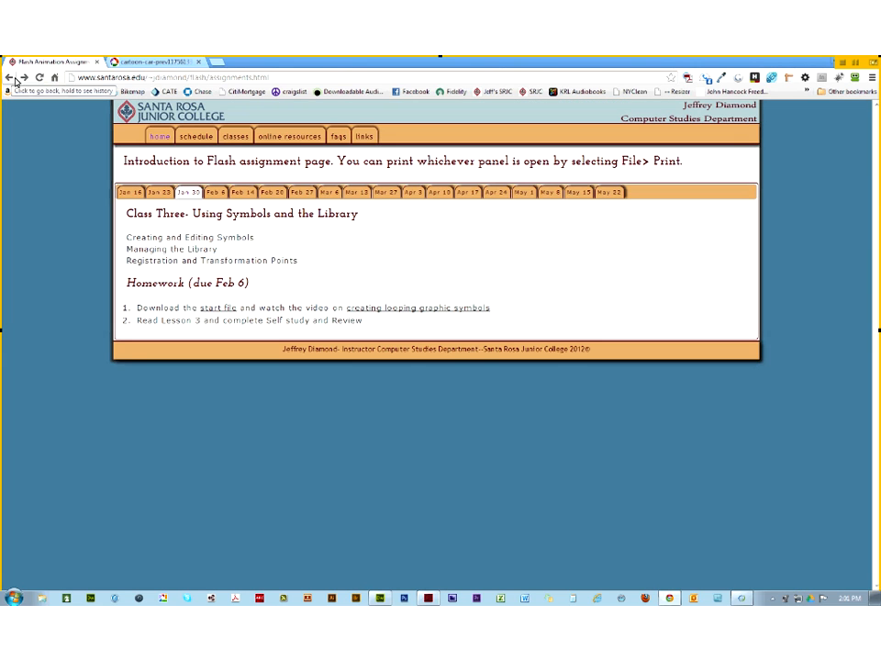
Step: Go from the Feb 14 tab to Flash Web Animation's Student Work Examples page
click(241, 192)
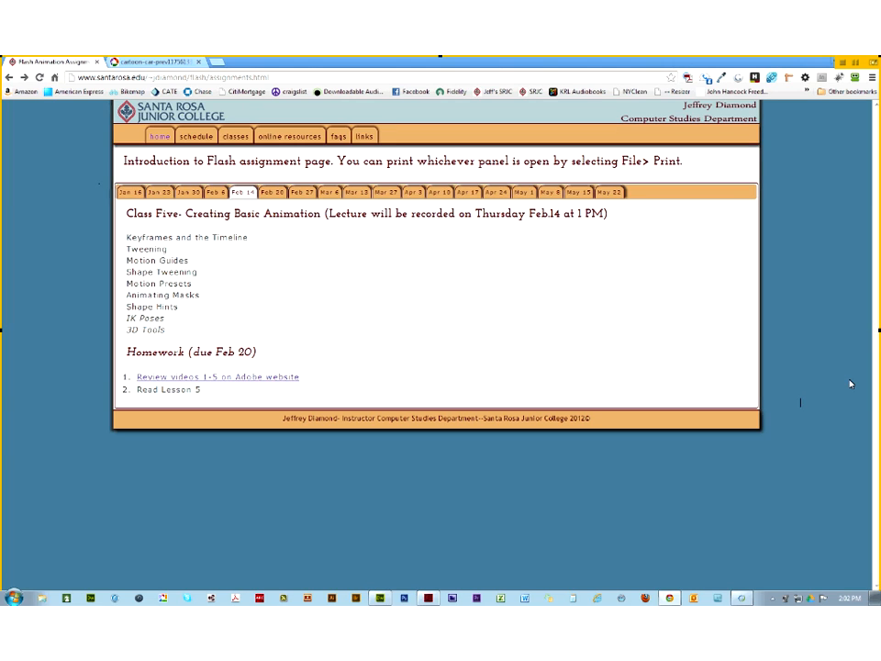
click(161, 136)
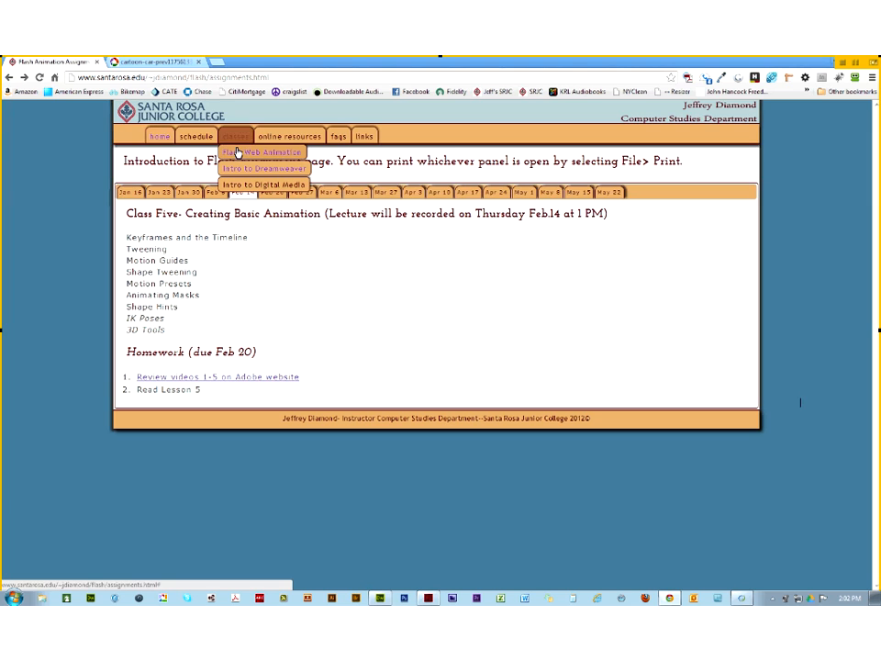
click(237, 152)
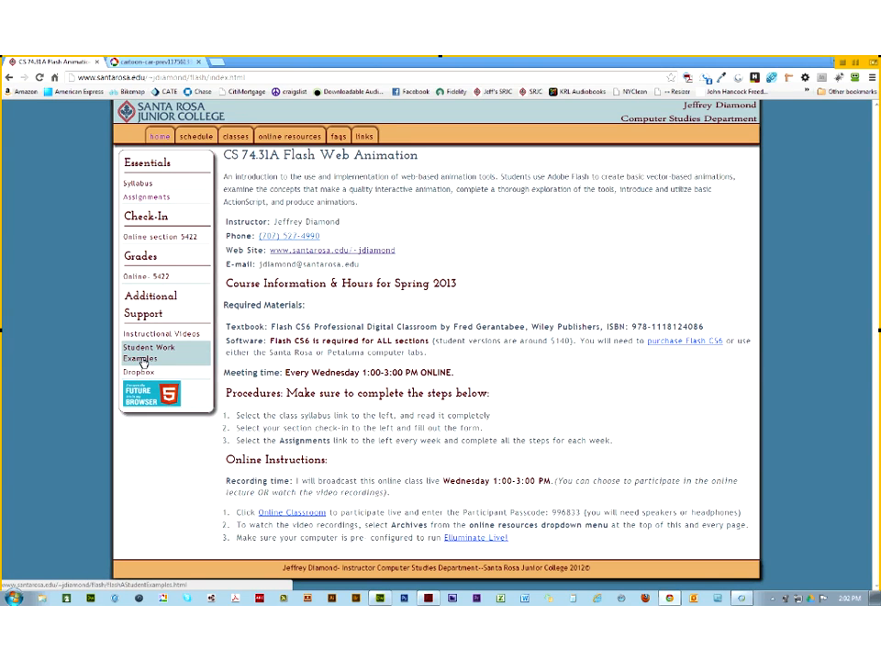
click(143, 358)
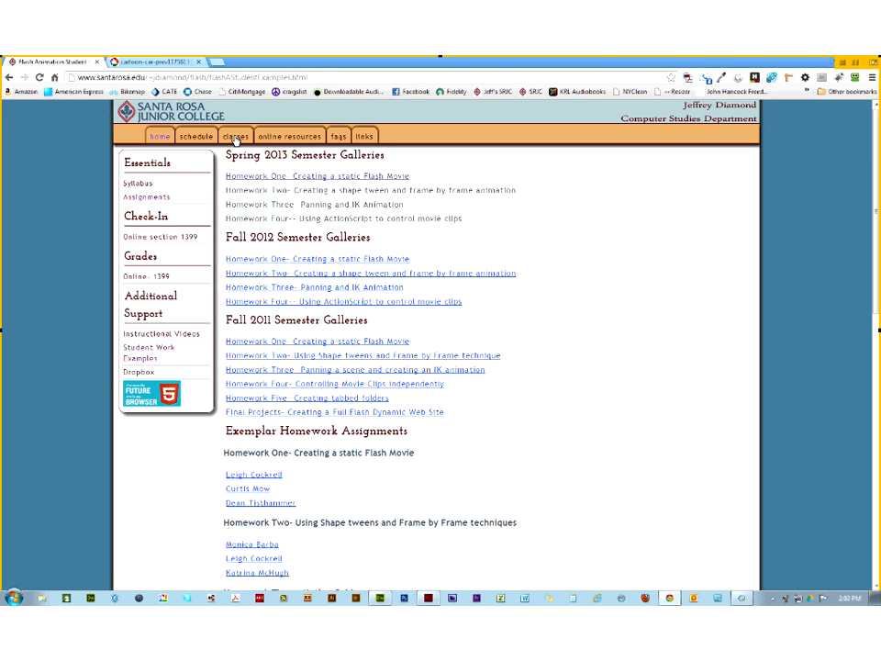
mouse_move(235, 137)
mouse_move(289, 137)
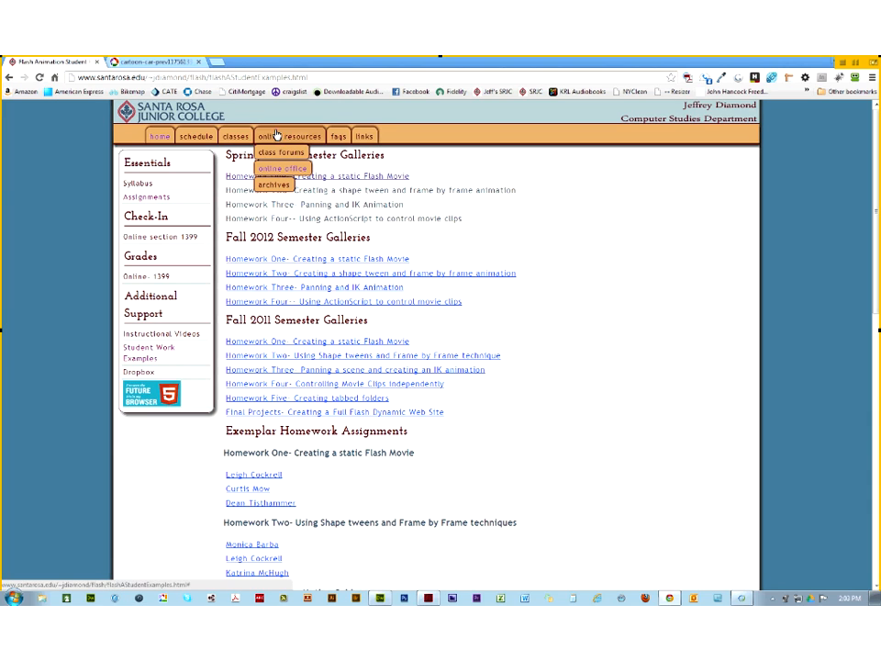
Step: Open online resources > archives > Flash and log in with username and password
click(275, 186)
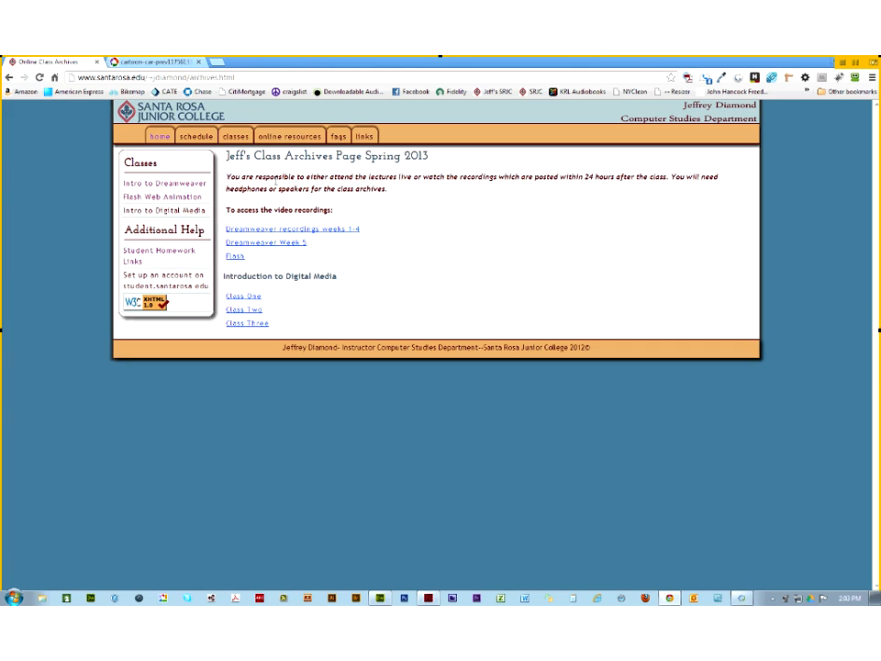
click(237, 259)
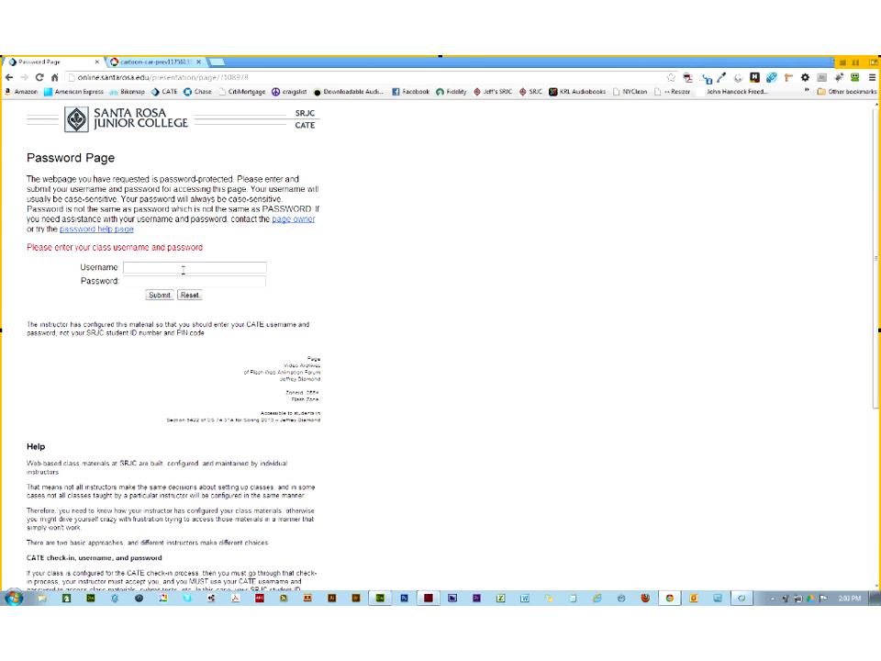
click(183, 268)
text(********)
key(Tab)
text(*****)
key(Return)
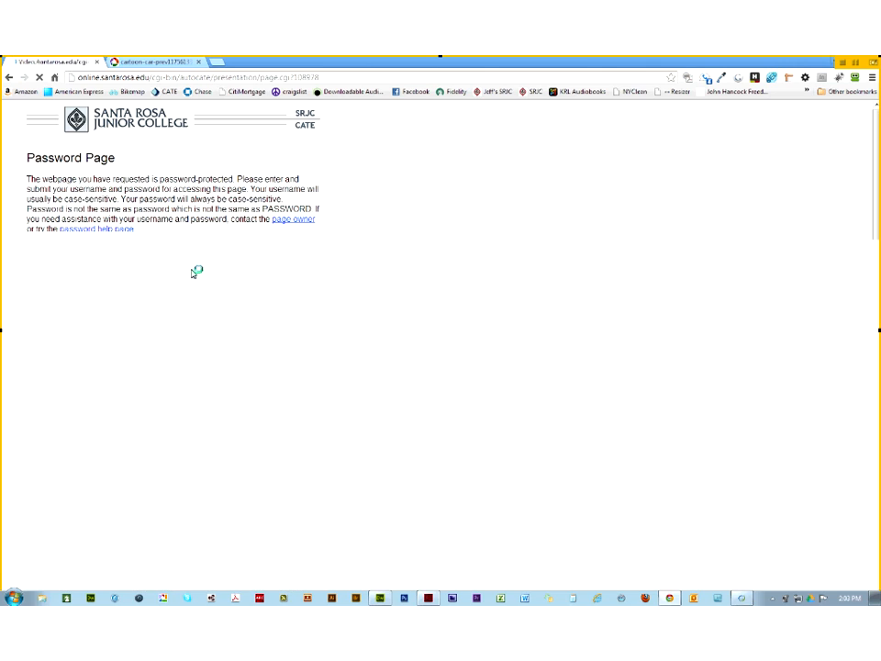
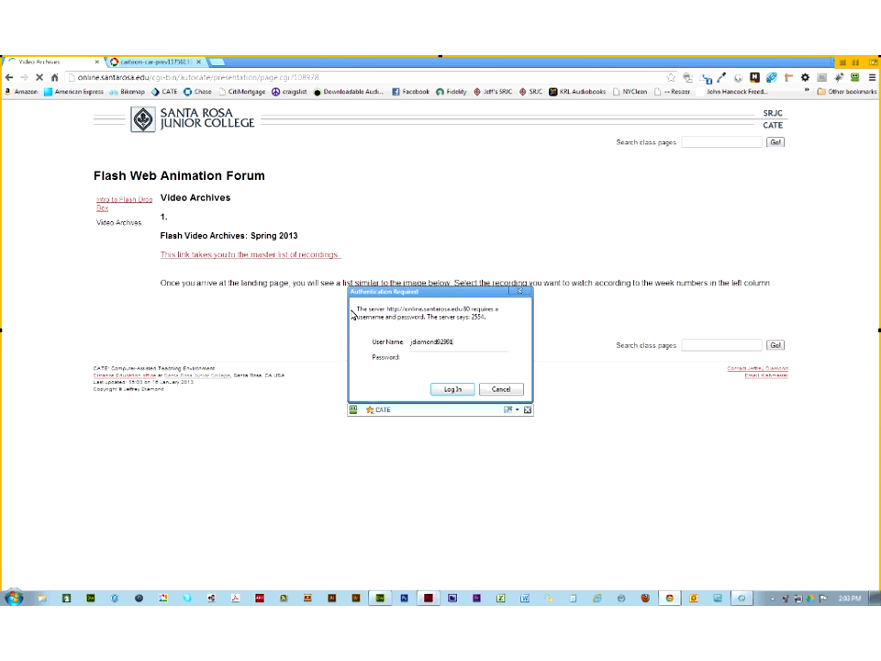
Step: Enter the authentication credentials and play the Spring 2013 class recording
key(Return)
key(Tab)
key(Return)
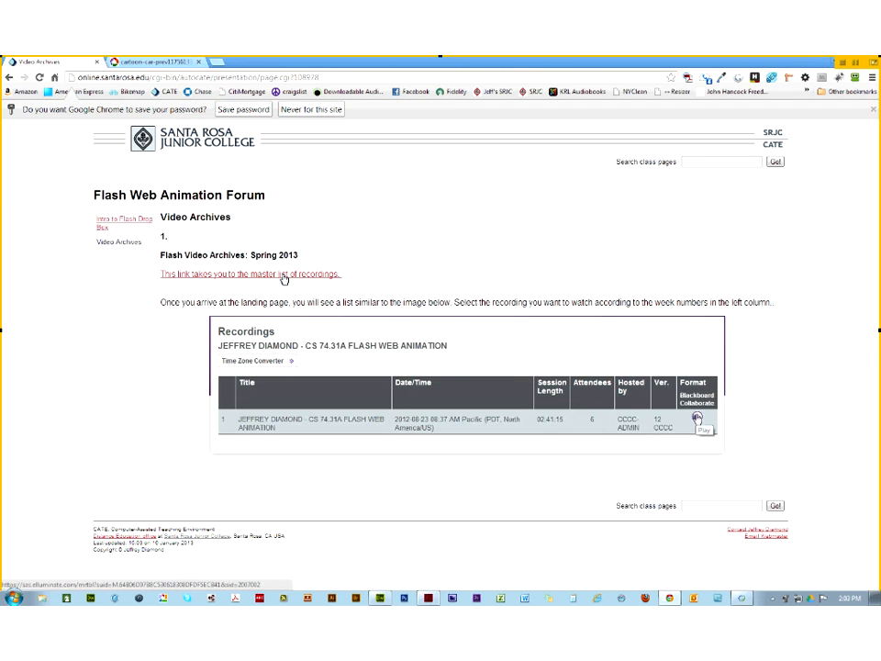
click(283, 274)
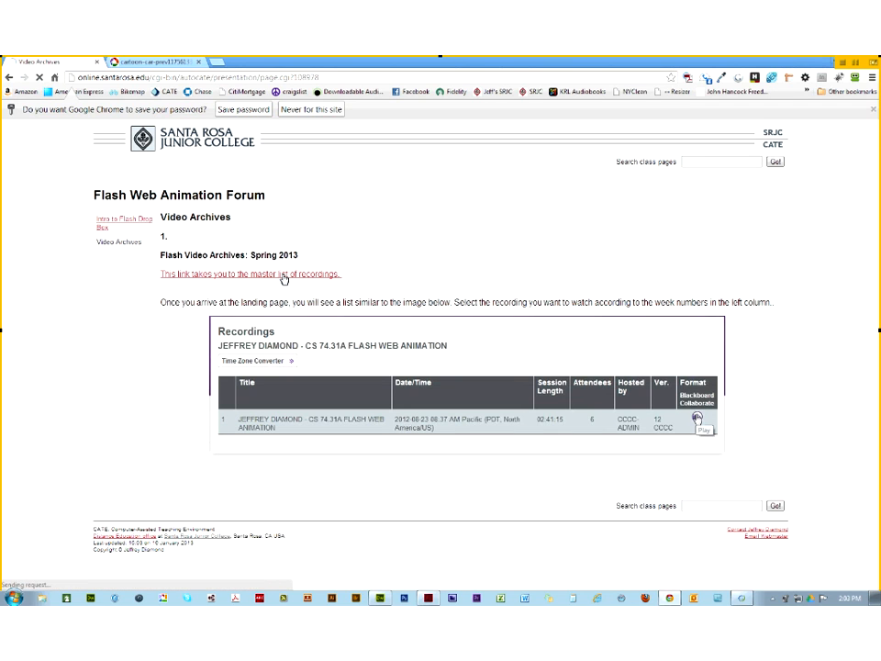